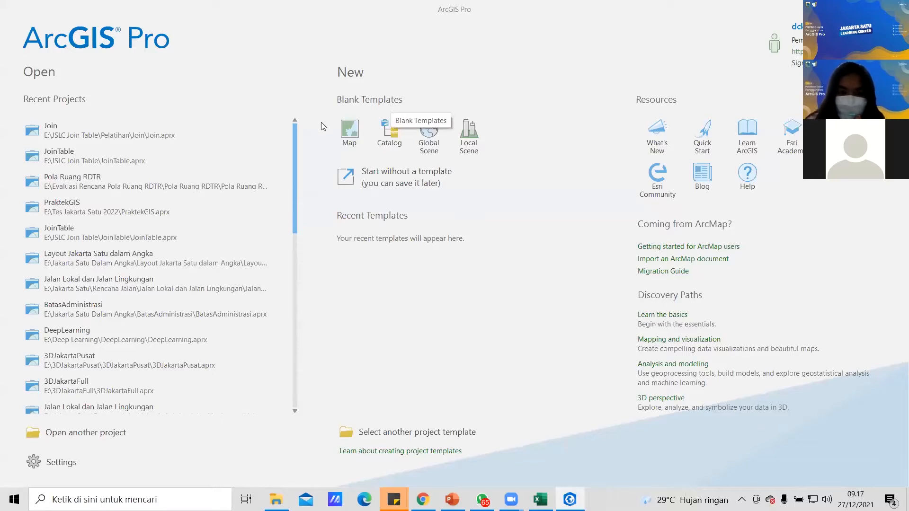
- Start a new project from the blank Map template and name it Join
left_click(350, 135)
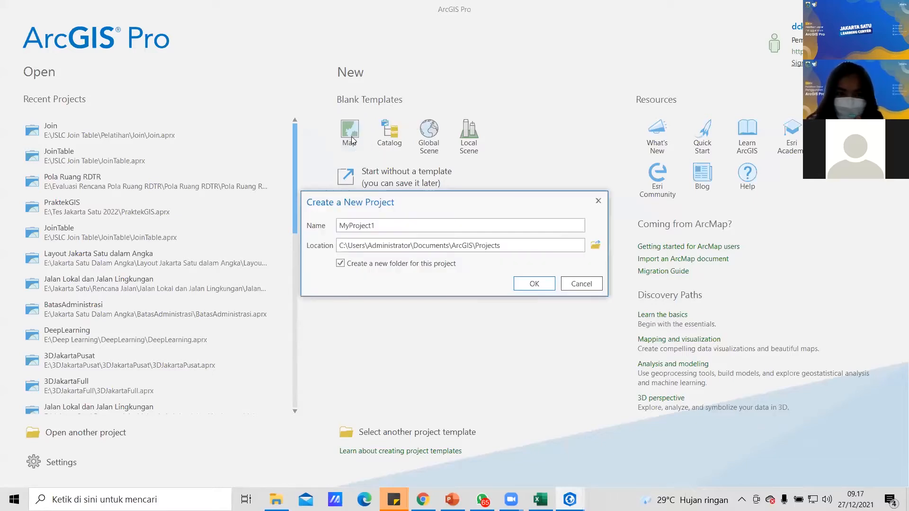
left_click(365, 226)
key("BackSpace")
key("BackSpace")
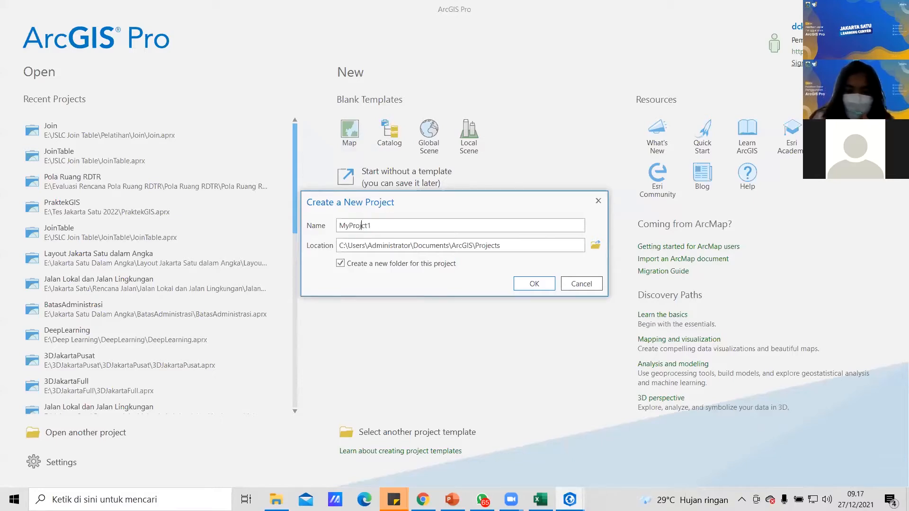
key("BackSpace")
key("BackSpace")
key("BackSpace")
key("BackSpace")
key("BackSpace")
key("BackSpace")
key("BackSpace")
type("Join")
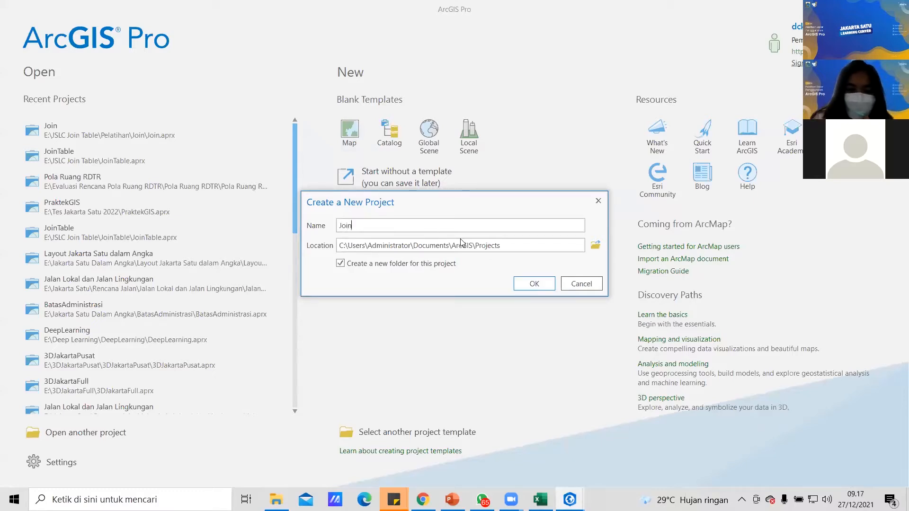
- Set the project location to E:\JSLC Join Table\Pelatihan Join and create the project
left_click(596, 246)
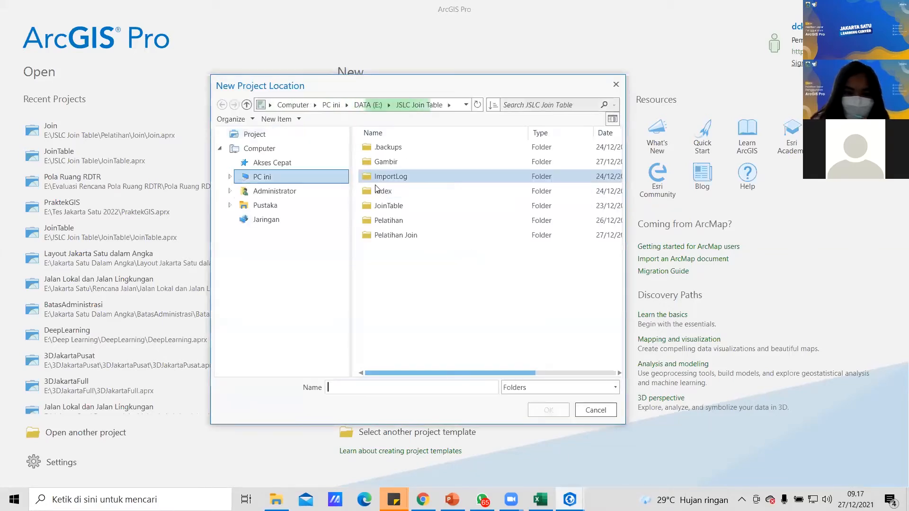
left_click(401, 235)
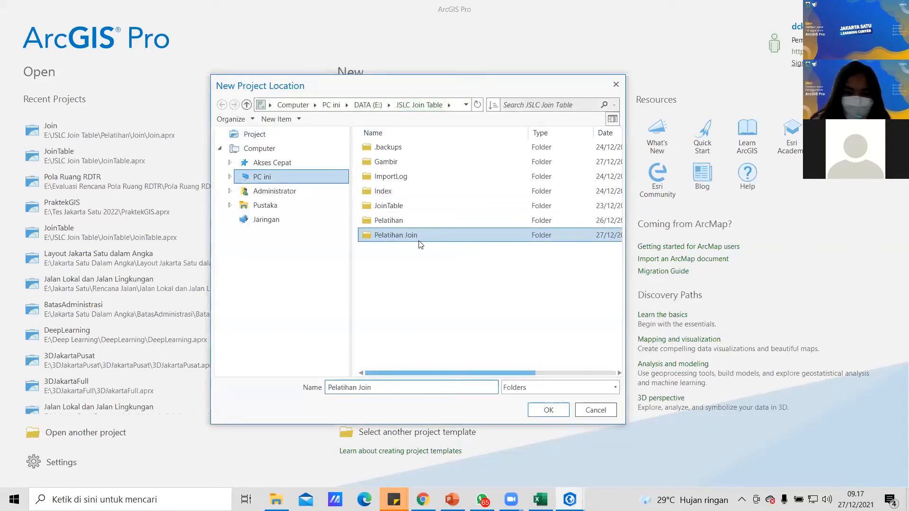
left_click(549, 410)
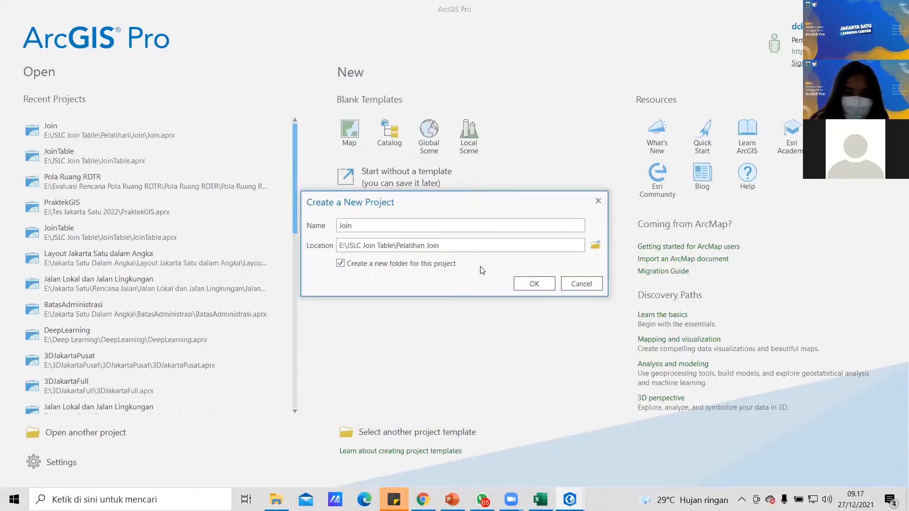
left_click(522, 284)
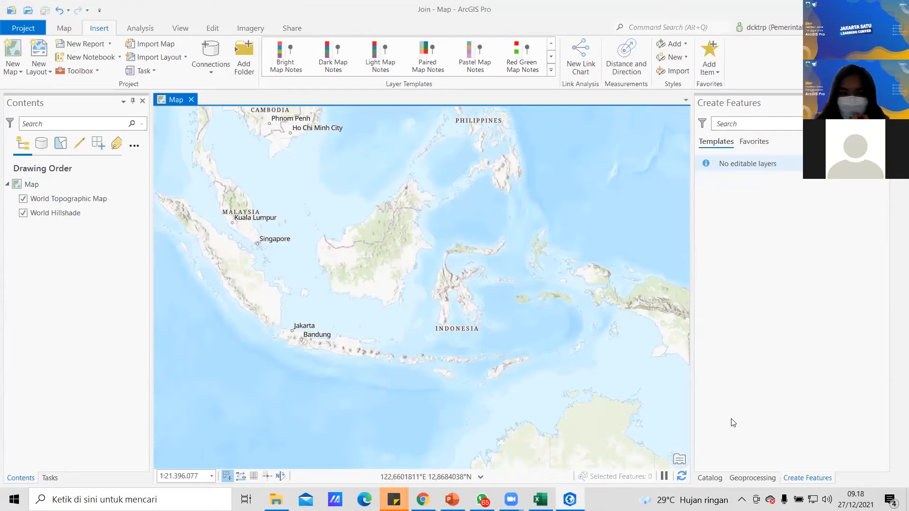
- Expand the project's Folders in the Catalog and try to connect the JSLC Join Table folder from Akses Cepat
left_click(714, 479)
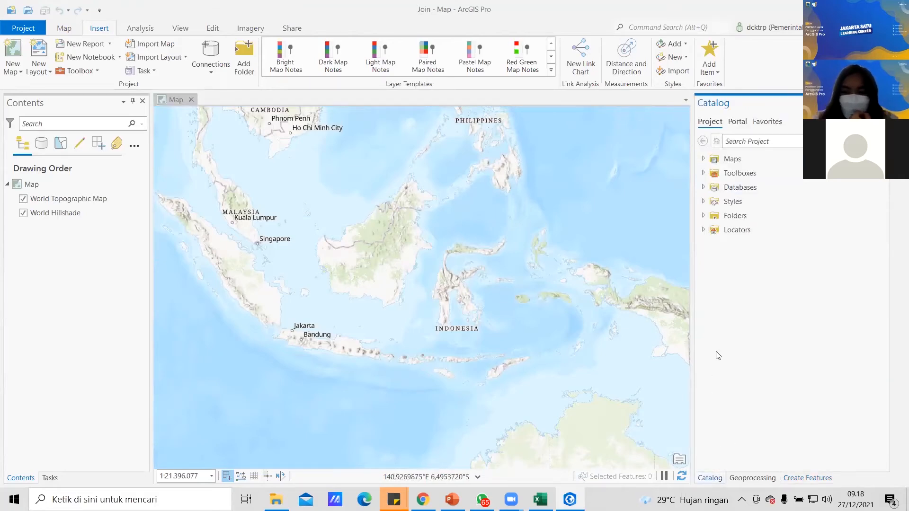
left_click(703, 217)
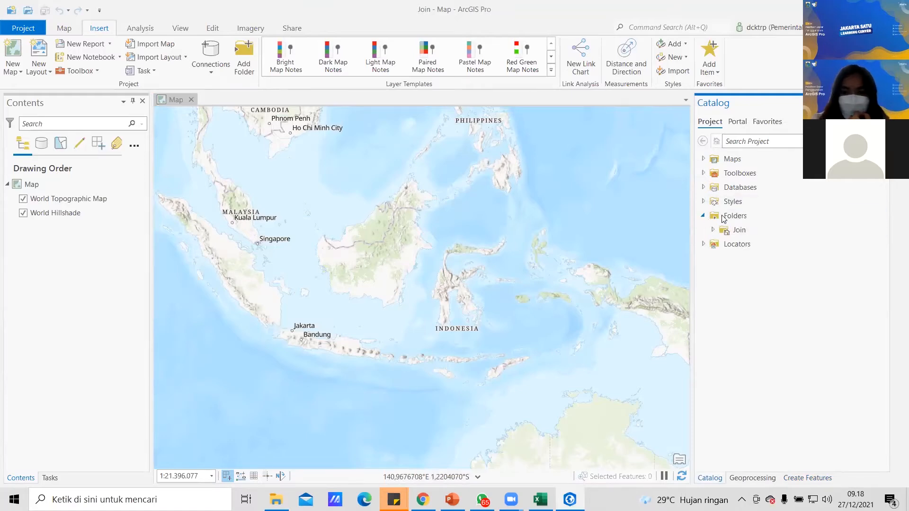
left_click(725, 218)
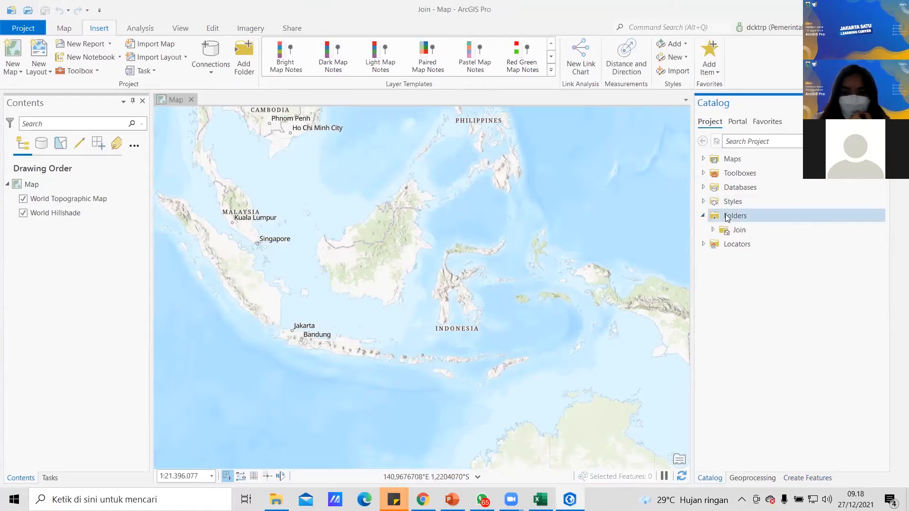
right_click(727, 217)
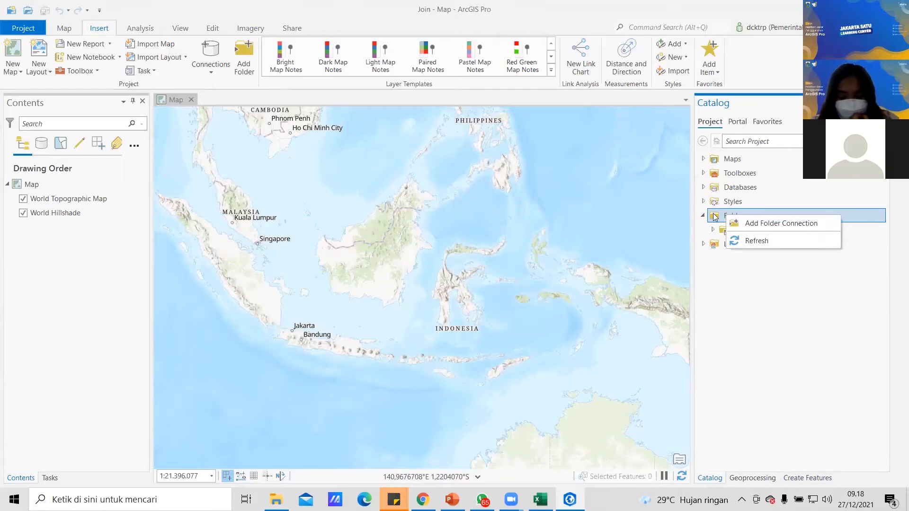
left_click(769, 223)
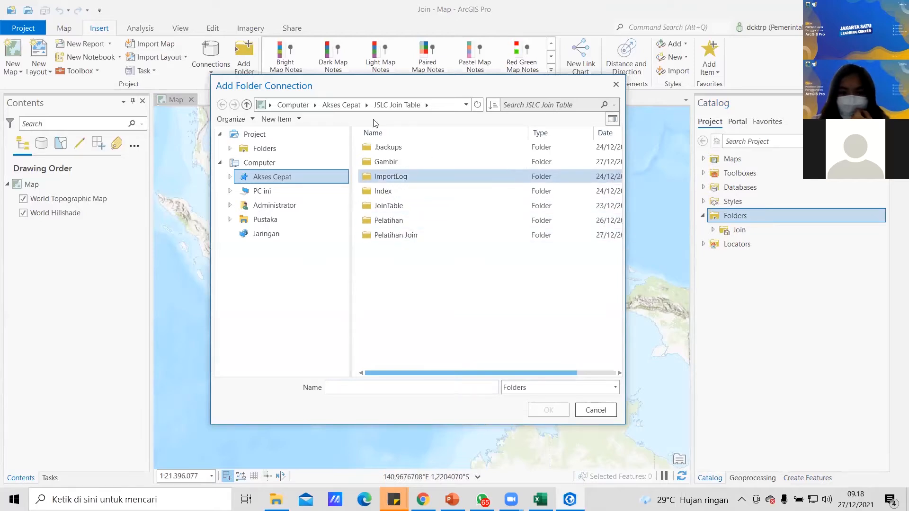
left_click(341, 105)
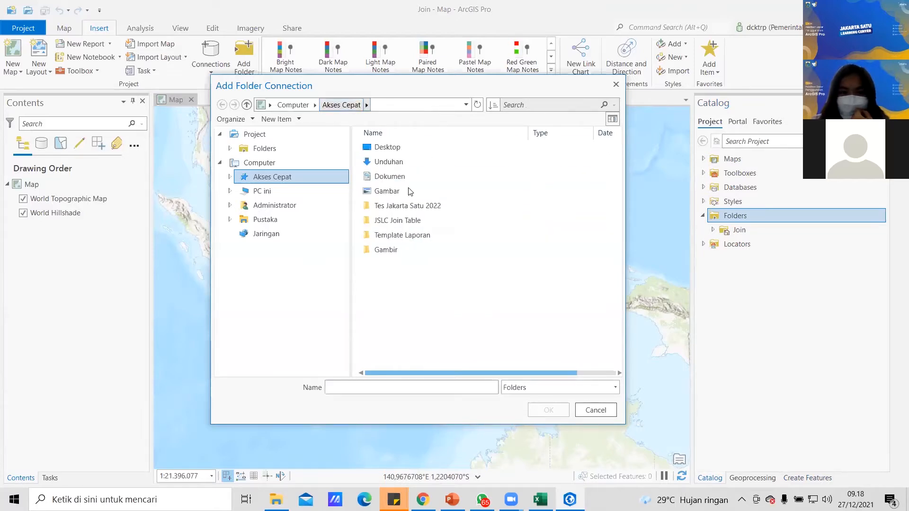
left_click(408, 220)
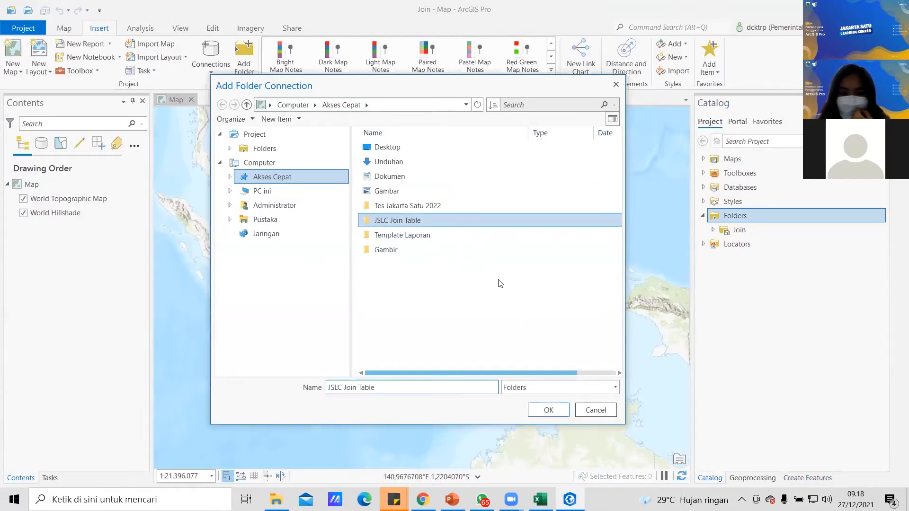
left_click(548, 412)
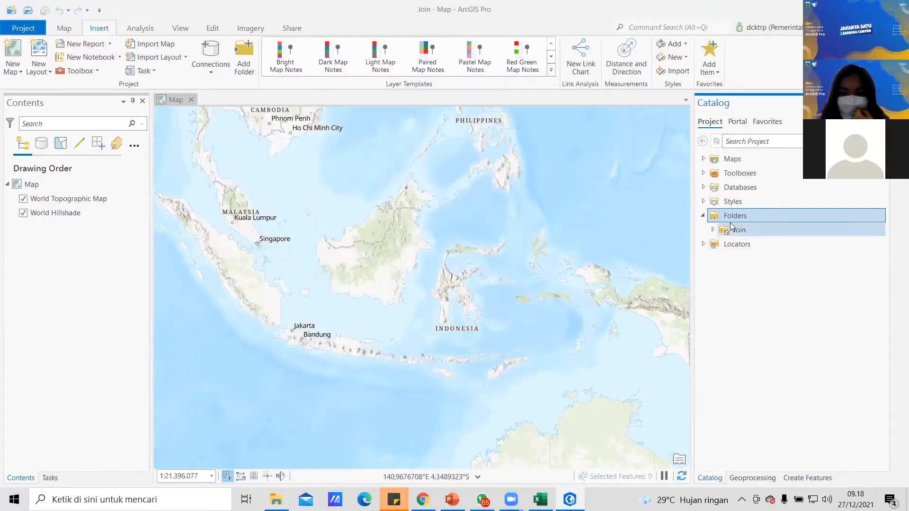
- Add a folder connection to JSLC Join Table in the project
right_click(708, 215)
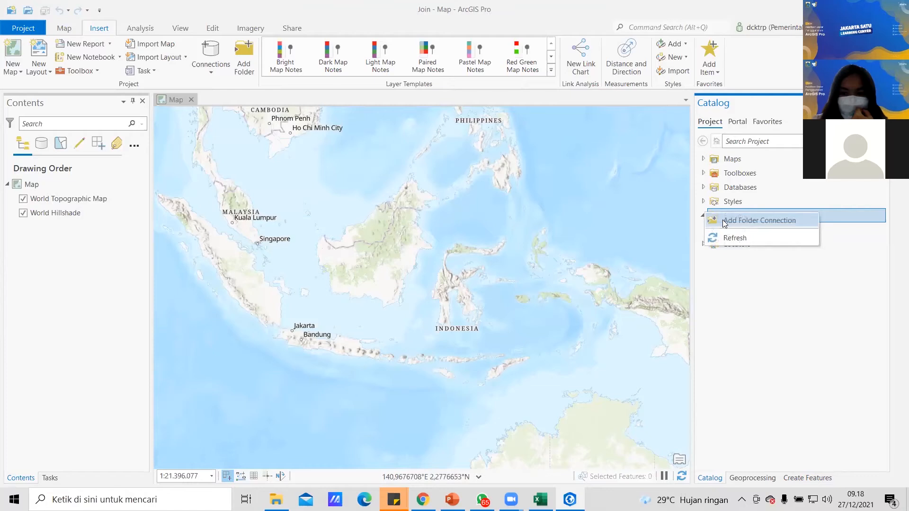
left_click(716, 220)
left_click(387, 220)
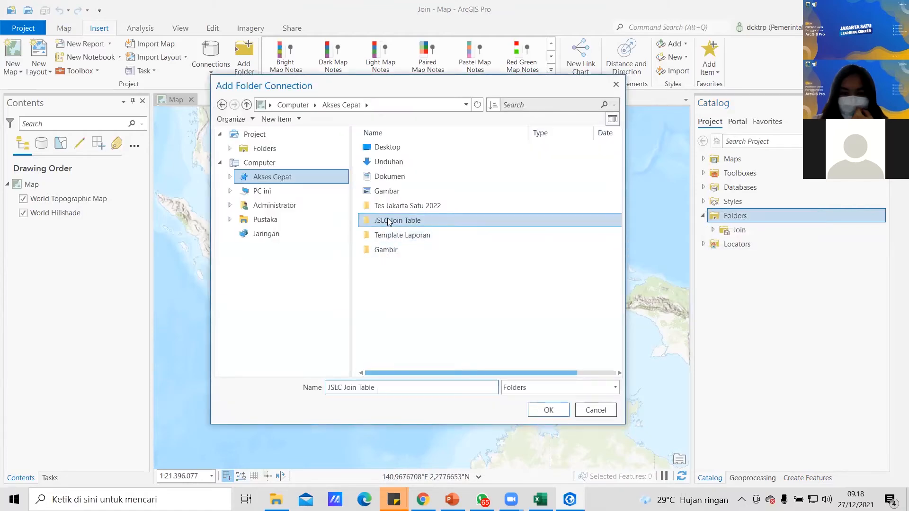
left_click(548, 410)
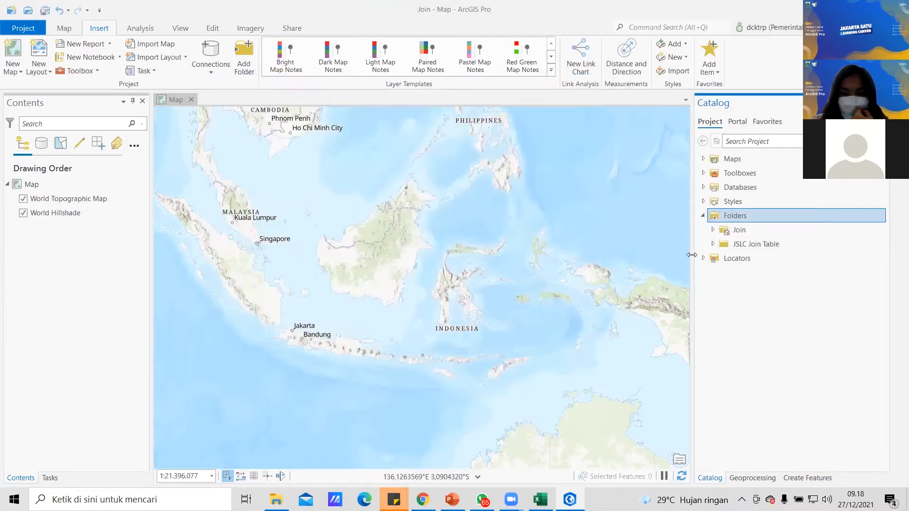
- Add Kelurahan Gambir.shp from the Gambir folder of JSLC Join Table to the map
left_click(714, 244)
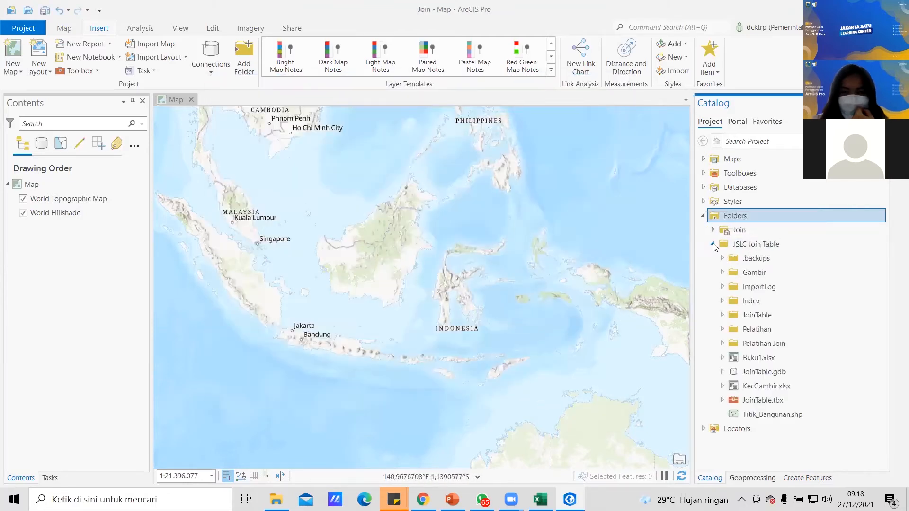
left_click(723, 273)
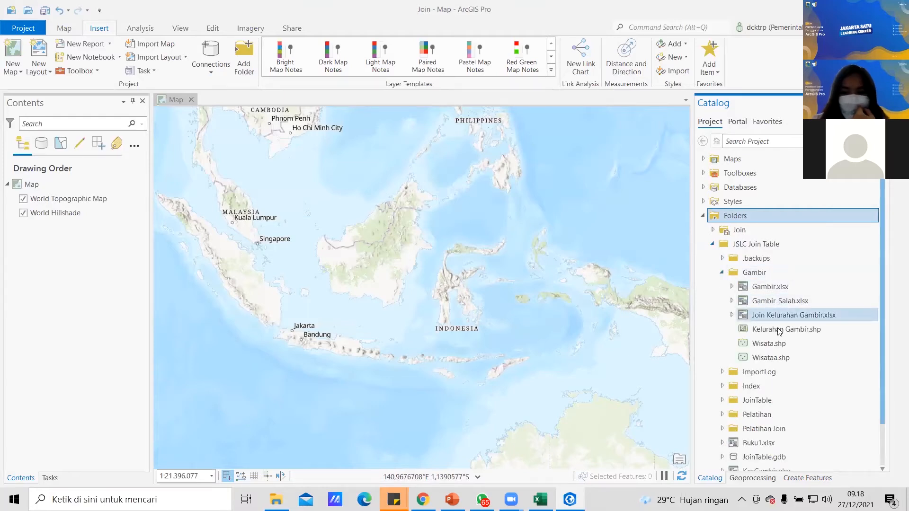
left_click_drag(779, 331, 85, 192)
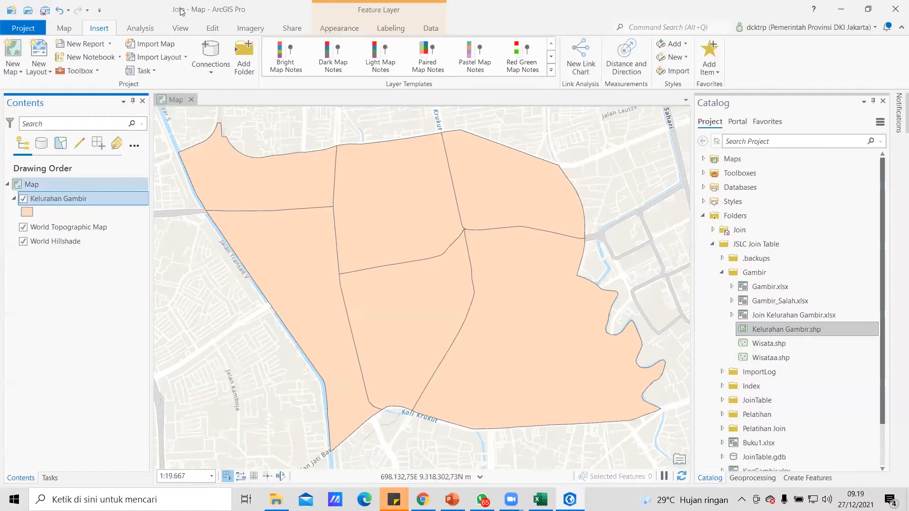
- Switch to File Explorer and delete the Join project folder inside Pelatihan Join
key("Delete")
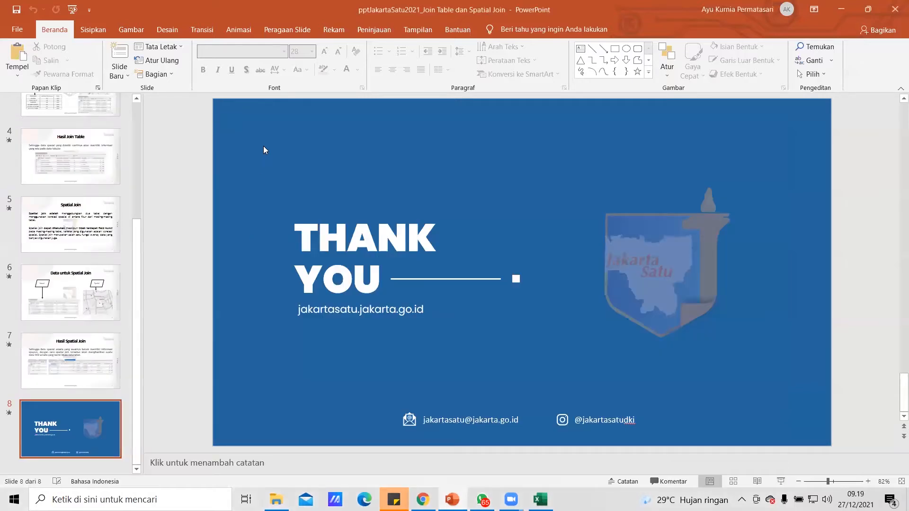
double_click(273, 247)
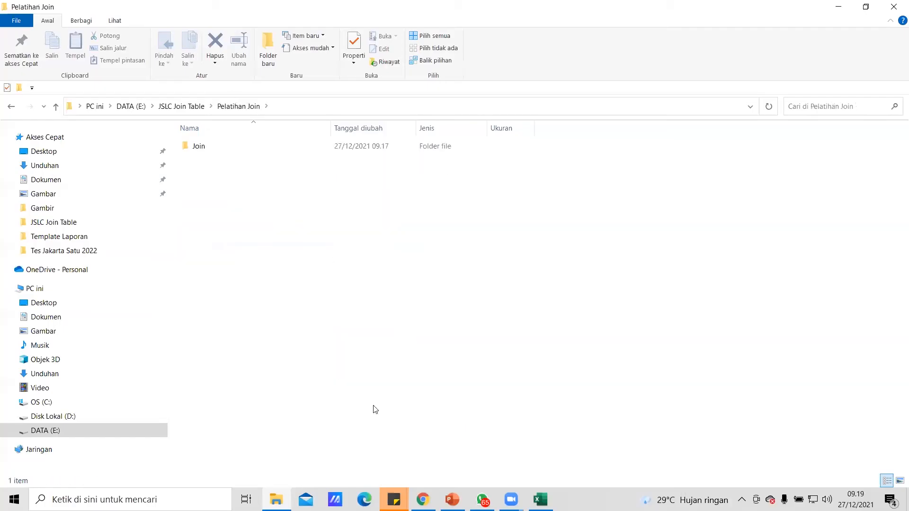
left_click(260, 147)
key("Delete")
- Relaunch ArcGIS Pro and begin a new blank Map project named Join
left_click(131, 500)
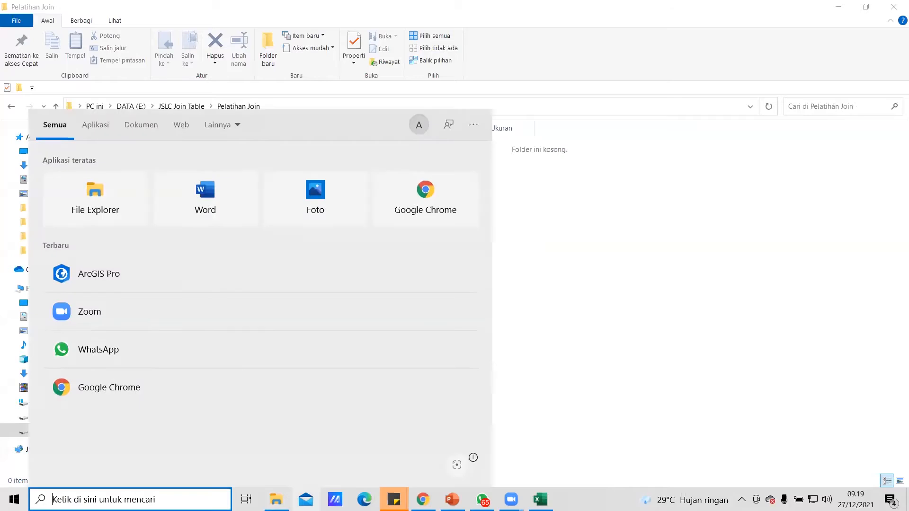
left_click(188, 282)
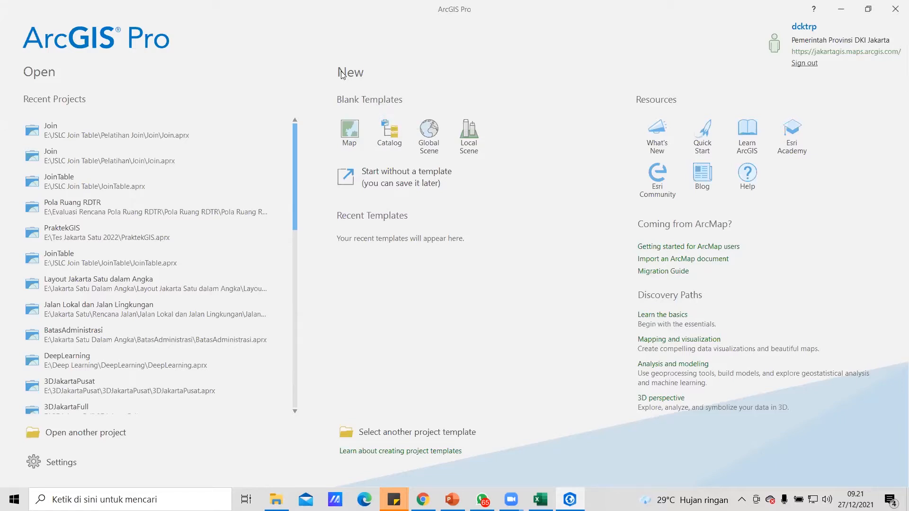
left_click(348, 142)
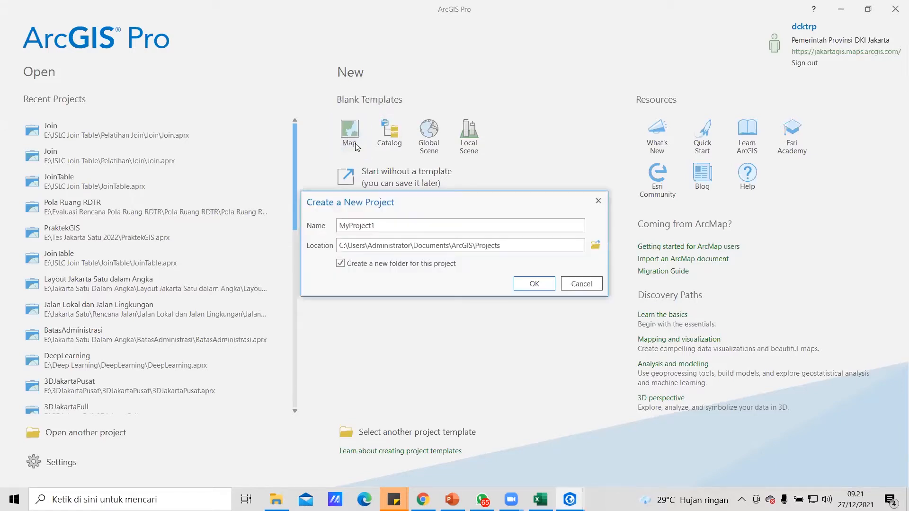
left_click(388, 226)
key("BackSpace")
key("BackSpace")
key("BackSpace")
key("BackSpace")
key("BackSpace")
key("BackSpace")
key("BackSpace")
key("BackSpace")
key("BackSpace")
key("BackSpace")
type("Join")
- Choose the Pelatihan Join folder inside JSLC Join Table as the project location and create the project
left_click(595, 245)
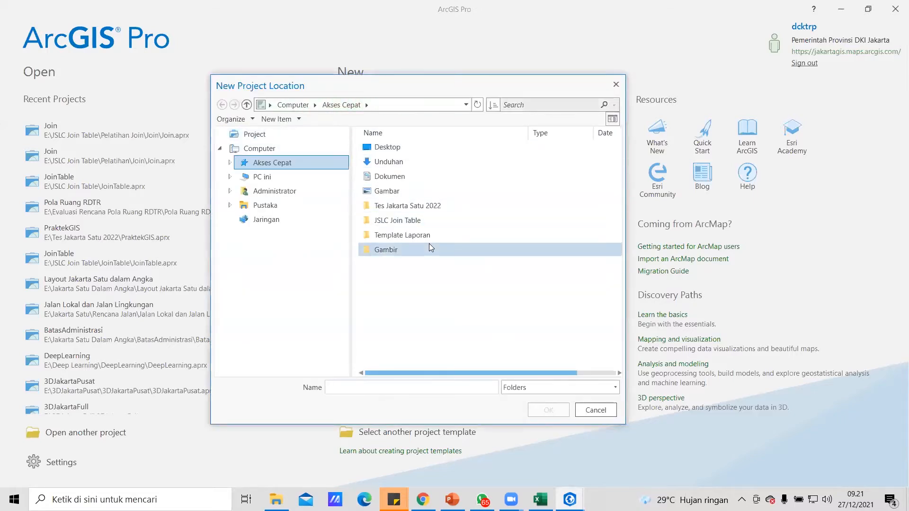
double_click(411, 220)
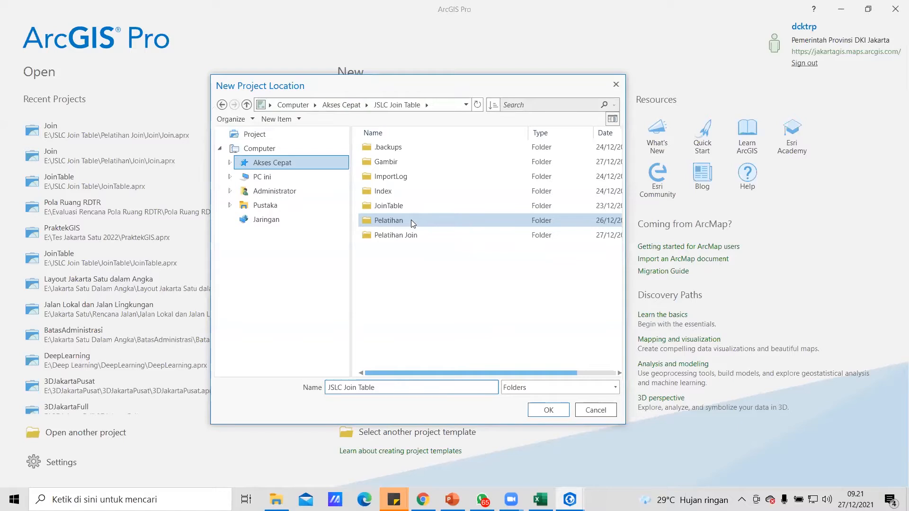
left_click(404, 233)
left_click(538, 409)
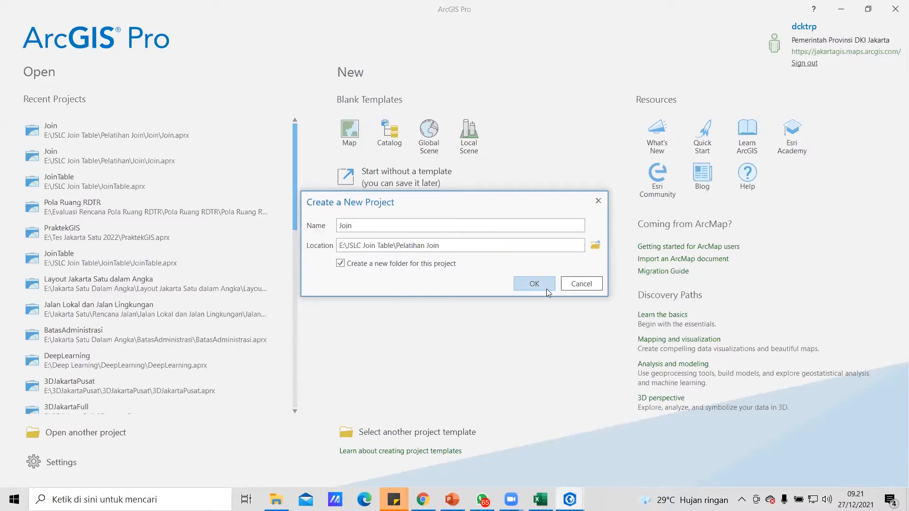
left_click(535, 284)
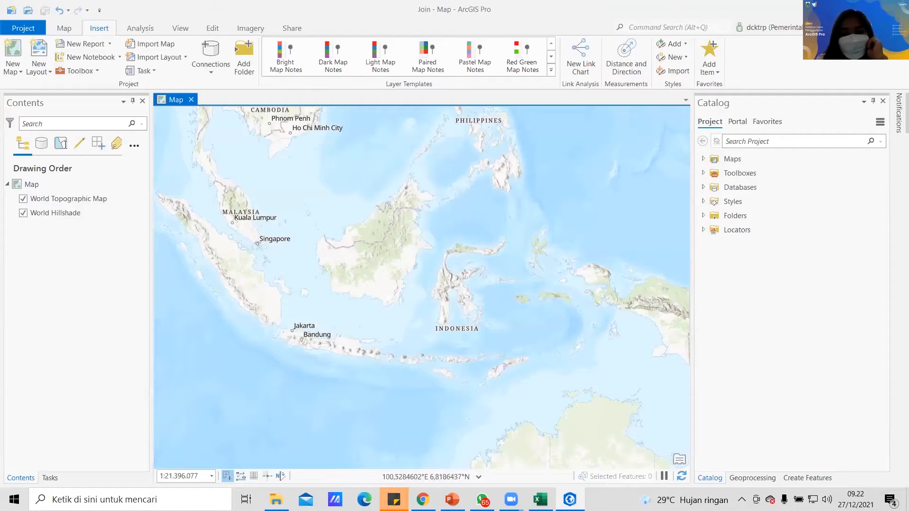
- Connect the JSLC Join Table folder from Akses Cepat to the new project
right_click(728, 218)
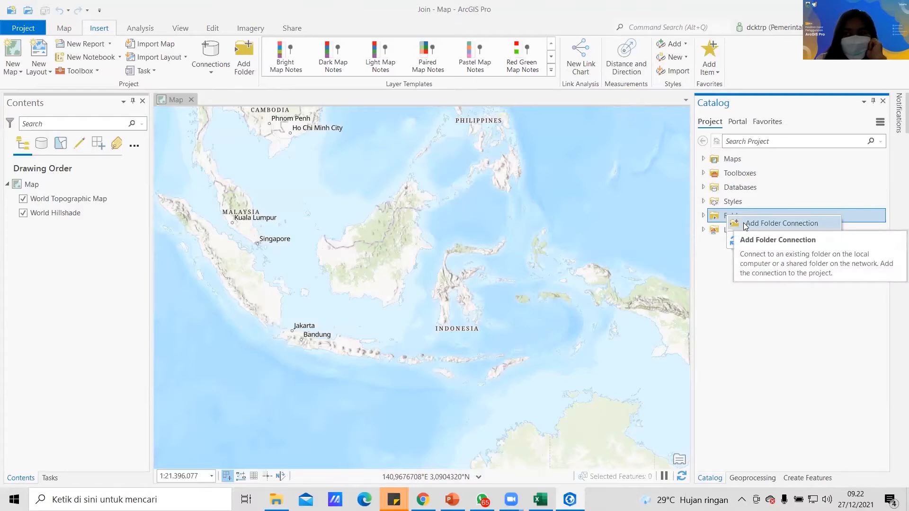
left_click(747, 225)
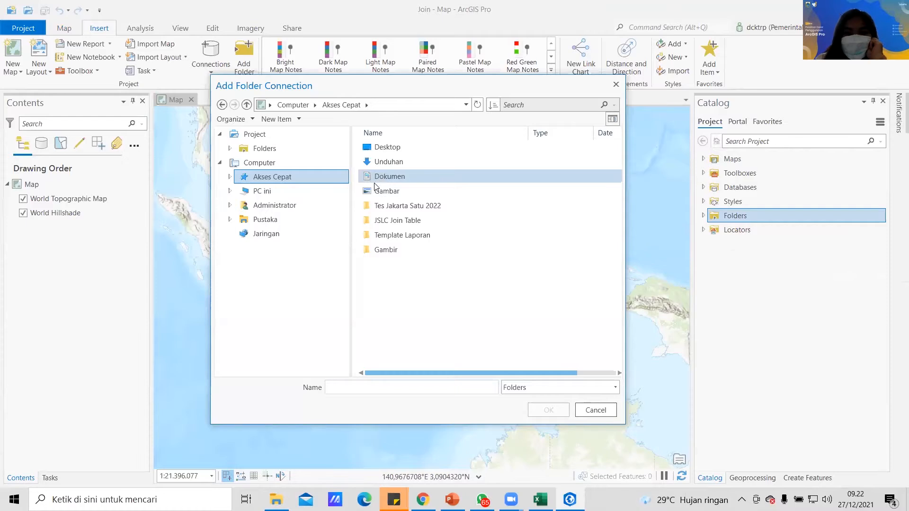
left_click(402, 219)
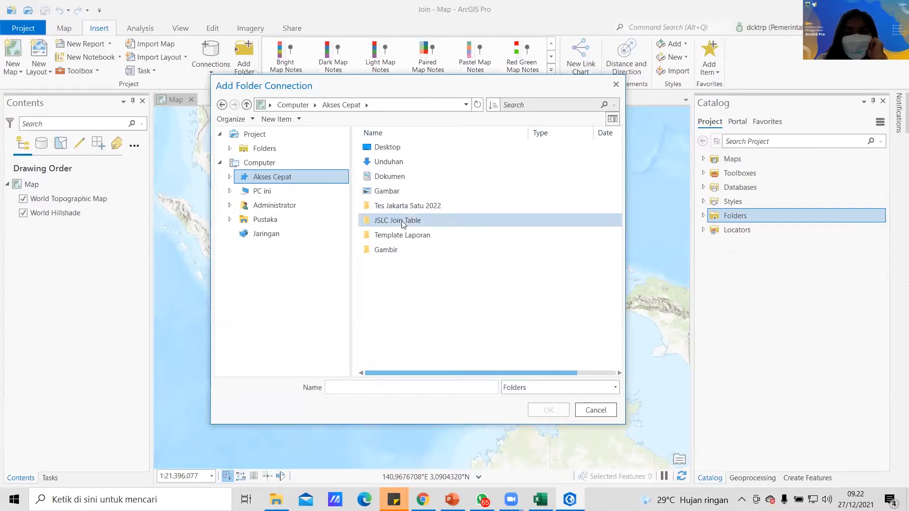
left_click(402, 220)
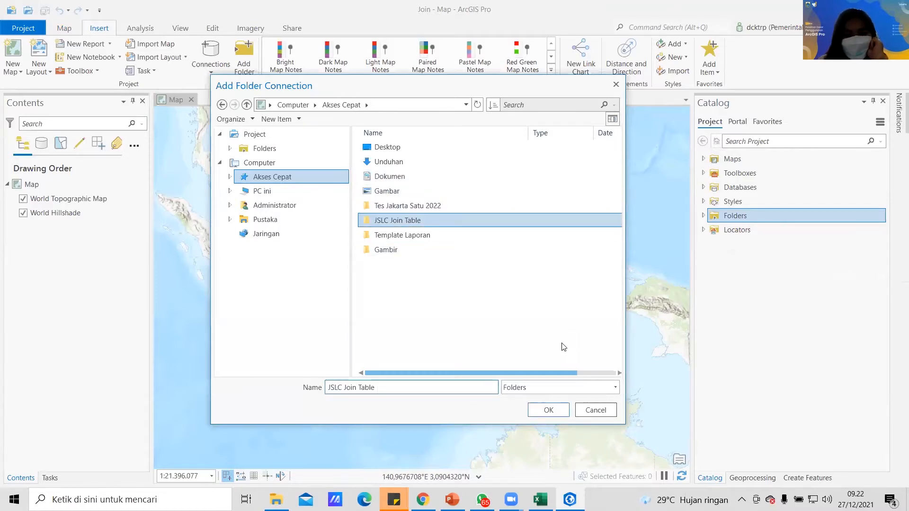
left_click(548, 410)
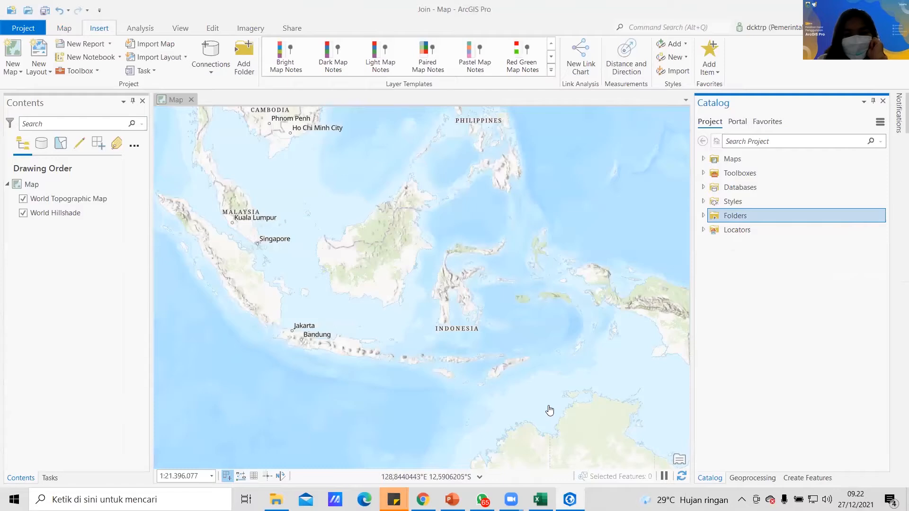
- Add Kelurahan Gambir.shp from the Gambir folder of JSLC Join Table to the map and open its attribute table
left_click(704, 216)
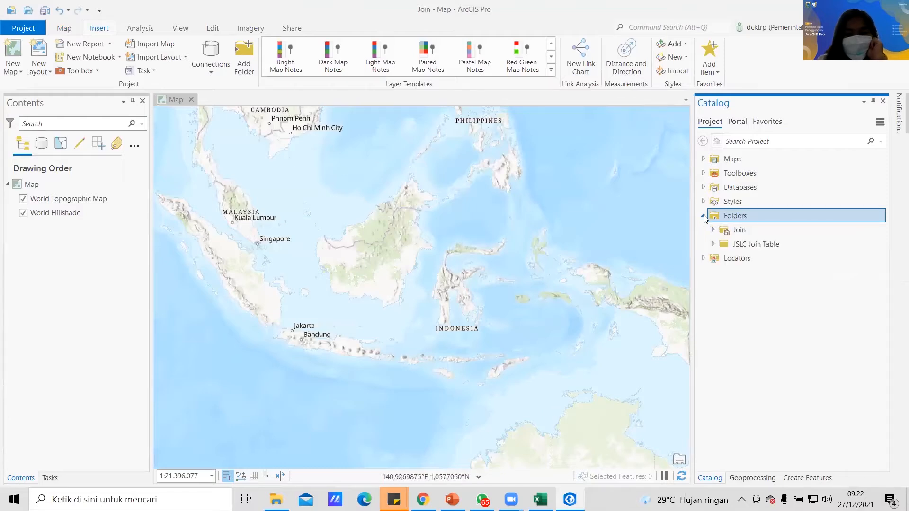
left_click(747, 245)
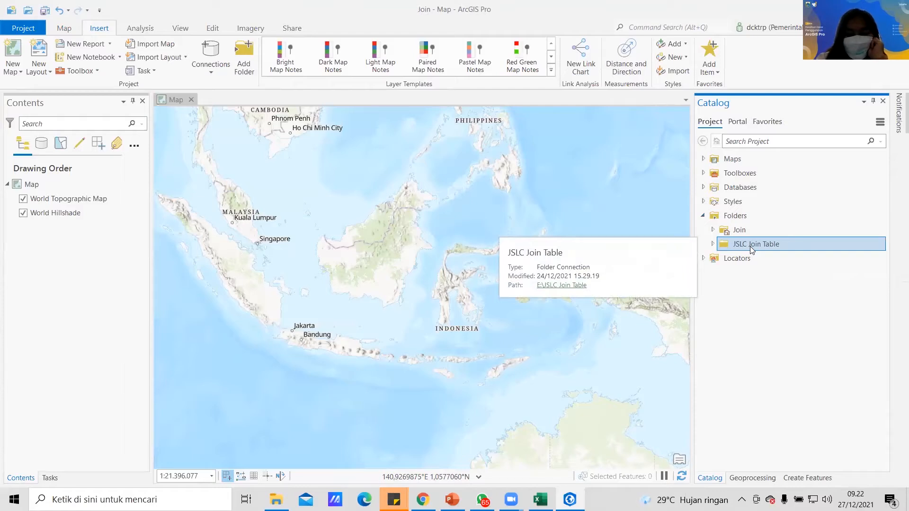
left_click(713, 245)
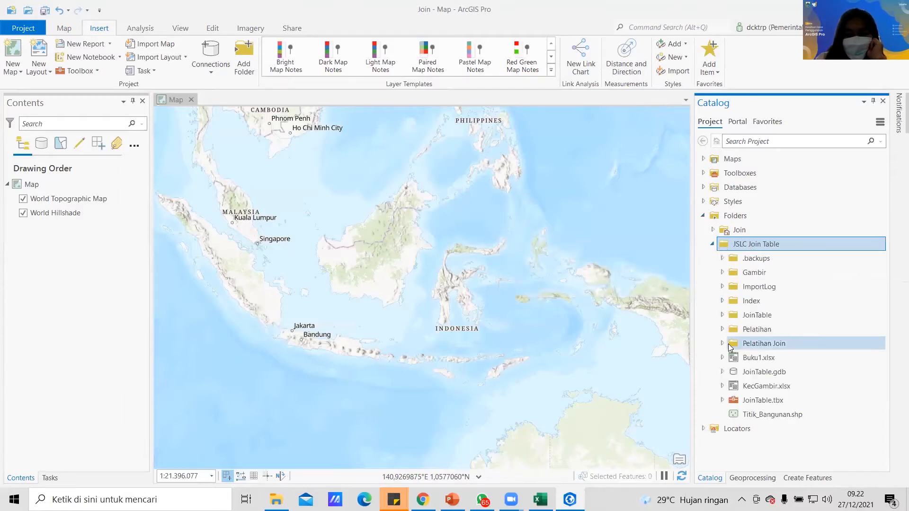
left_click(722, 273)
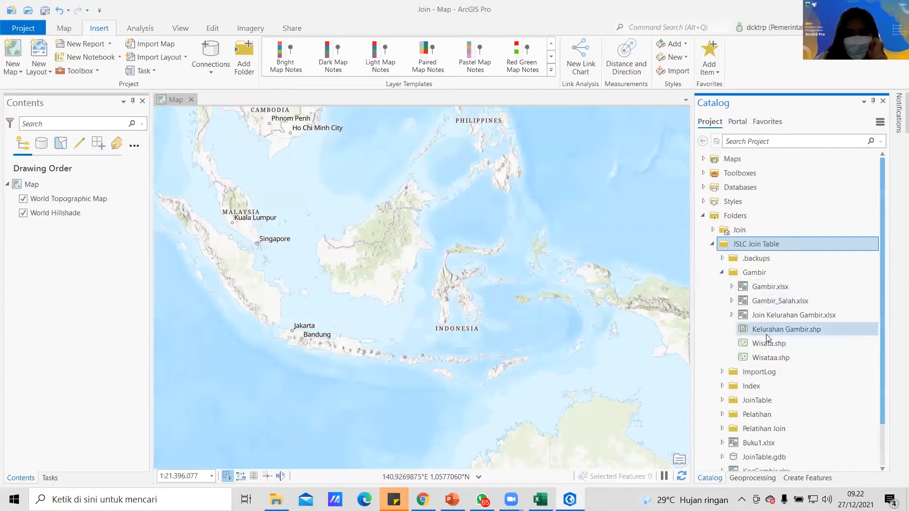
mouse_move(767, 331)
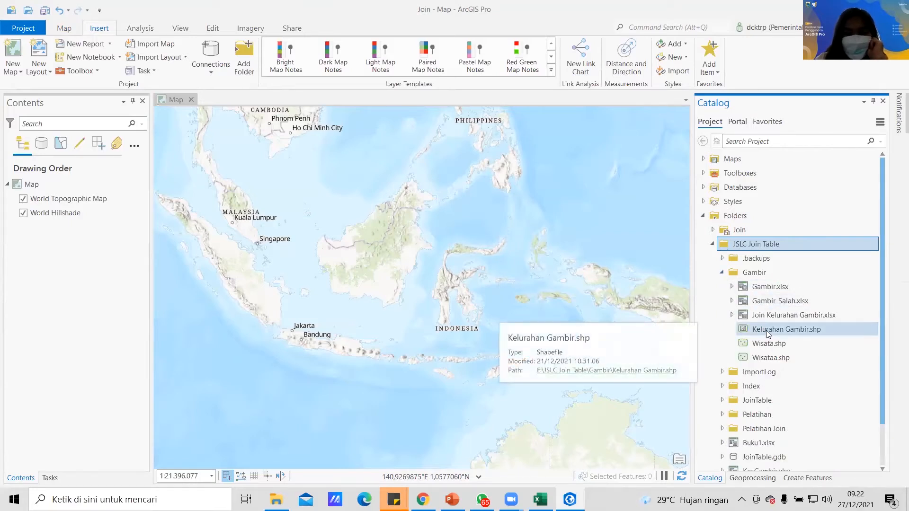
left_click(793, 328)
left_click_drag(793, 329, 145, 188)
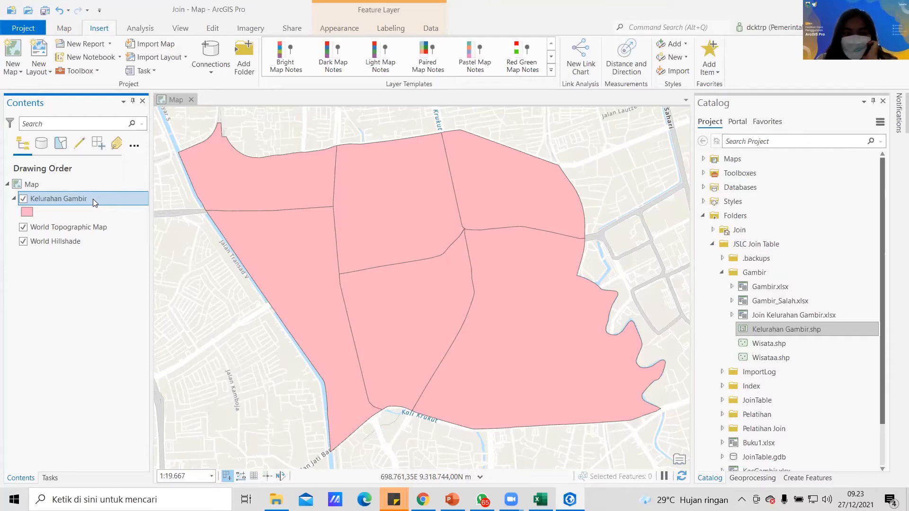
right_click(93, 199)
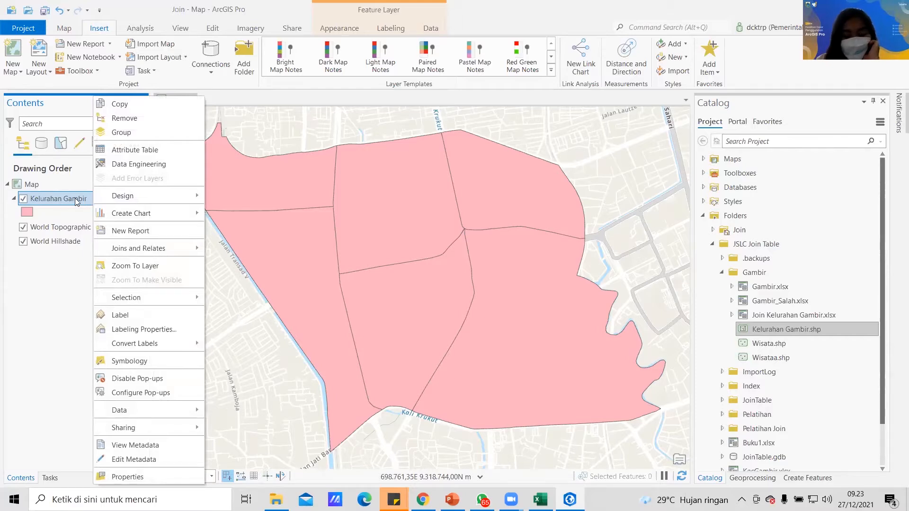
left_click(124, 151)
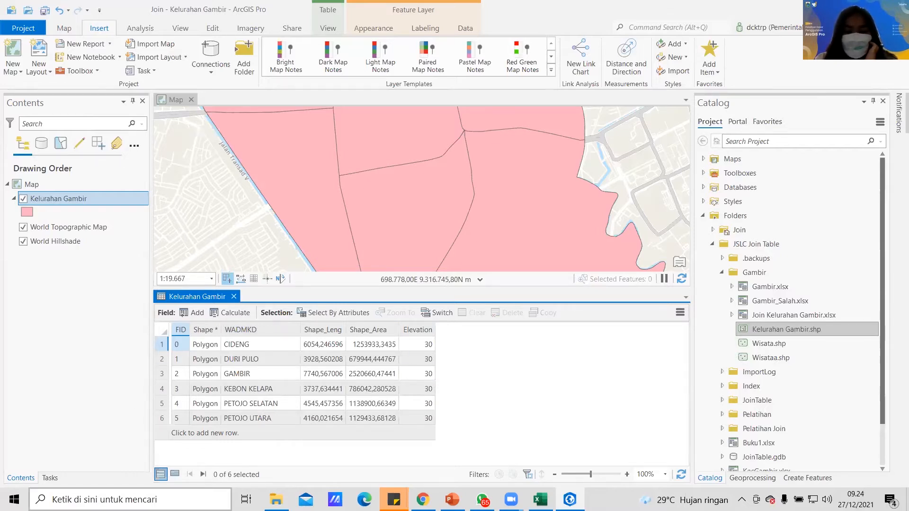
- Launch Excel with a new blank workbook
left_click(131, 500)
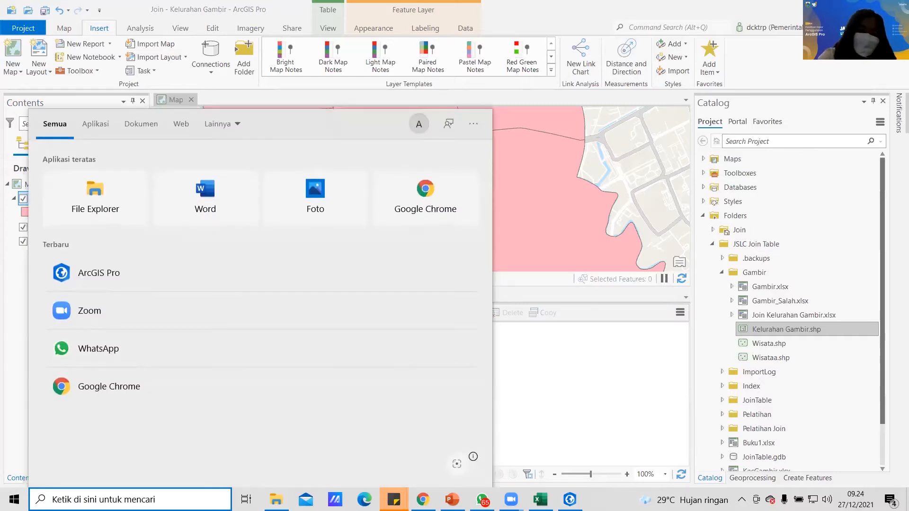
type("exce")
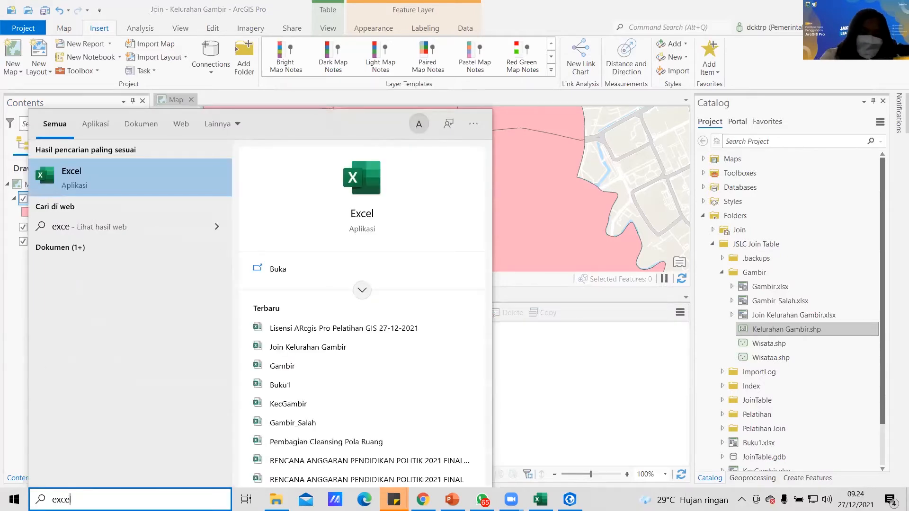
key("Escape")
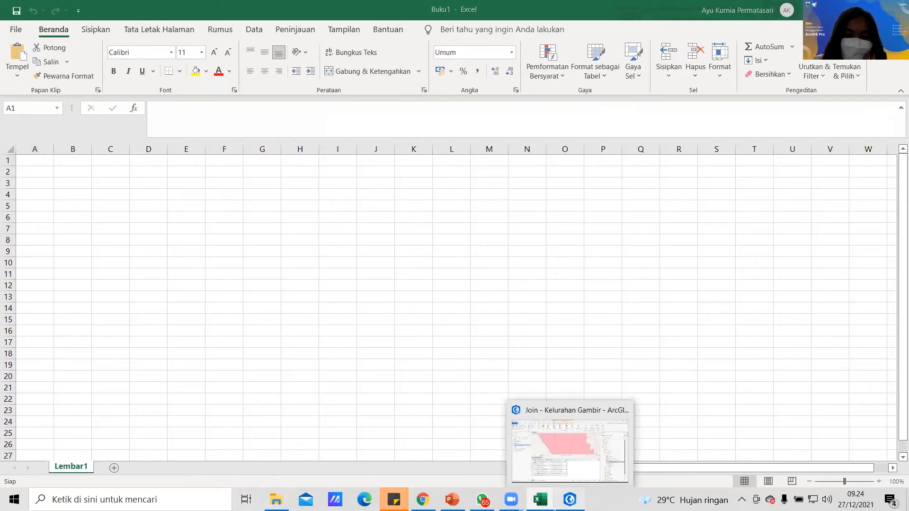
- Check the WADMKD field name in the ArcGIS Pro attribute table and enter WADMKD as the header in cell A1 of the Excel workbook
left_click(570, 499)
mouse_move(269, 331)
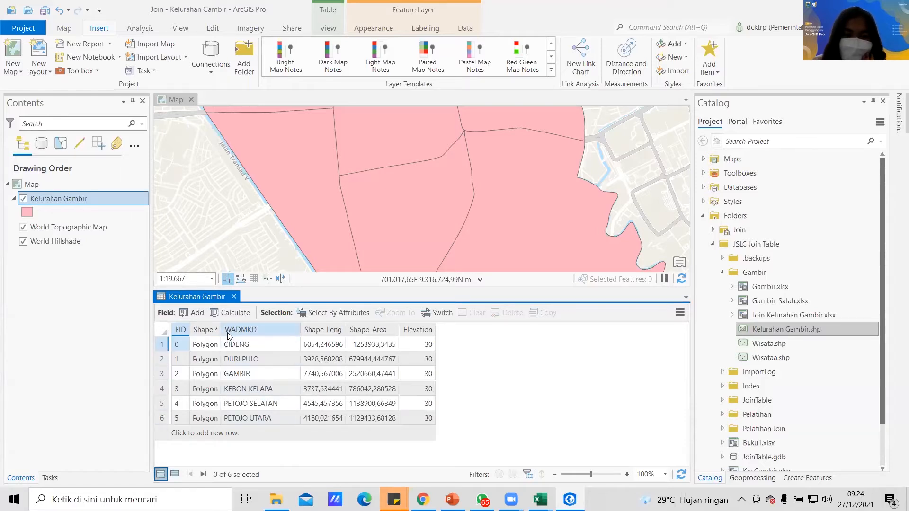
mouse_move(228, 333)
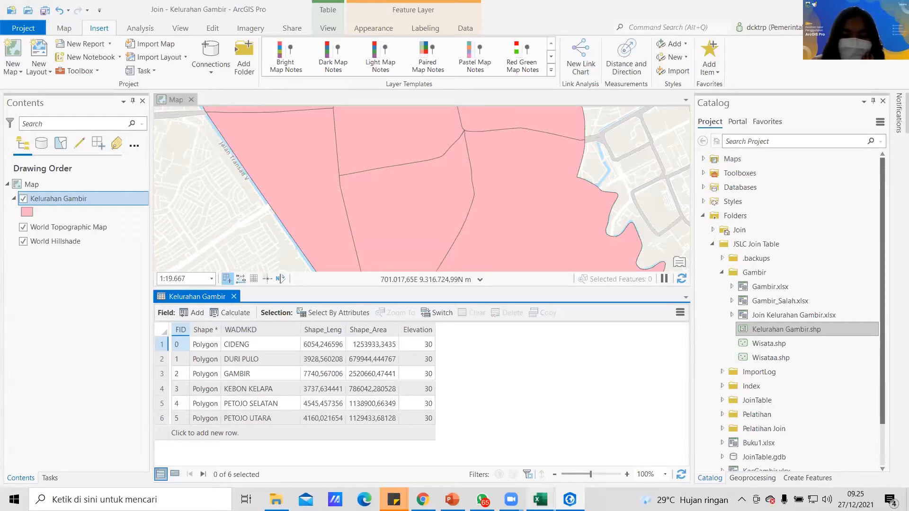
left_click(540, 500)
left_click(570, 445)
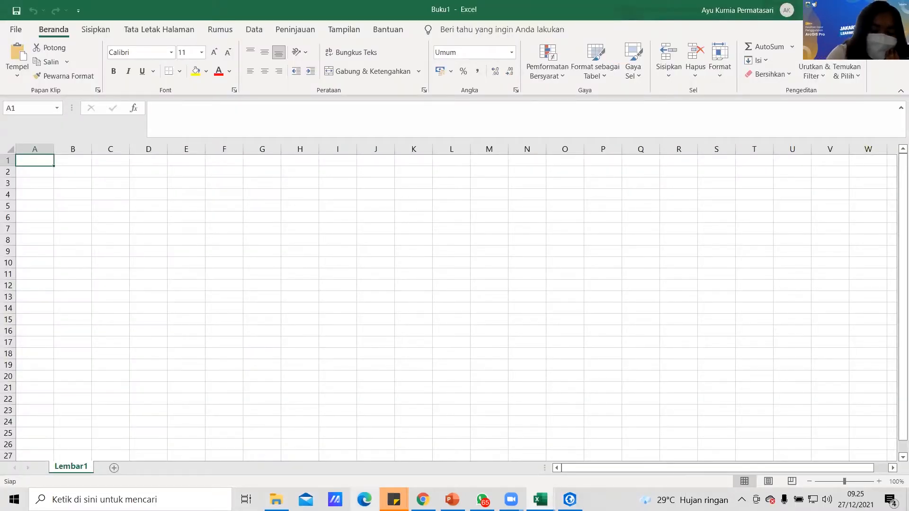
type("WADMKD")
key("Return")
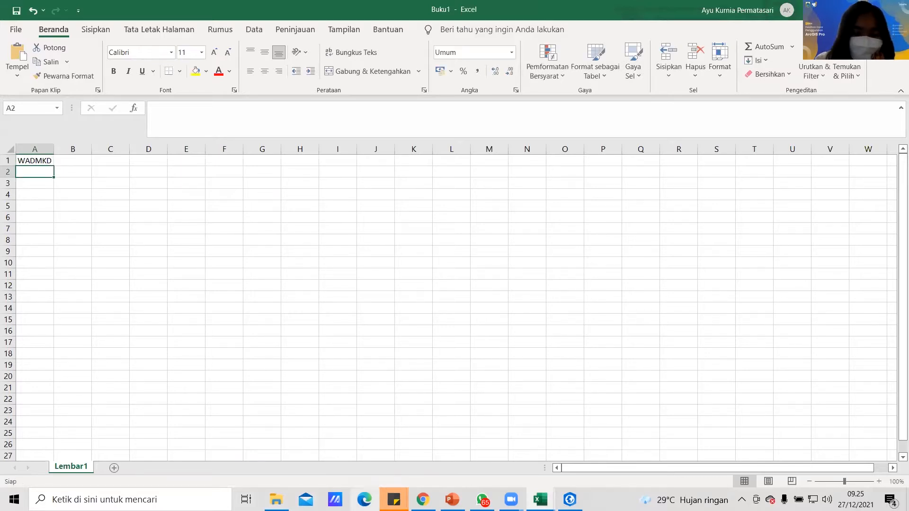
- Check the WADMKD values in ArcGIS Pro and widen column A of the Excel sheet to about twice its width
mouse_move(570, 500)
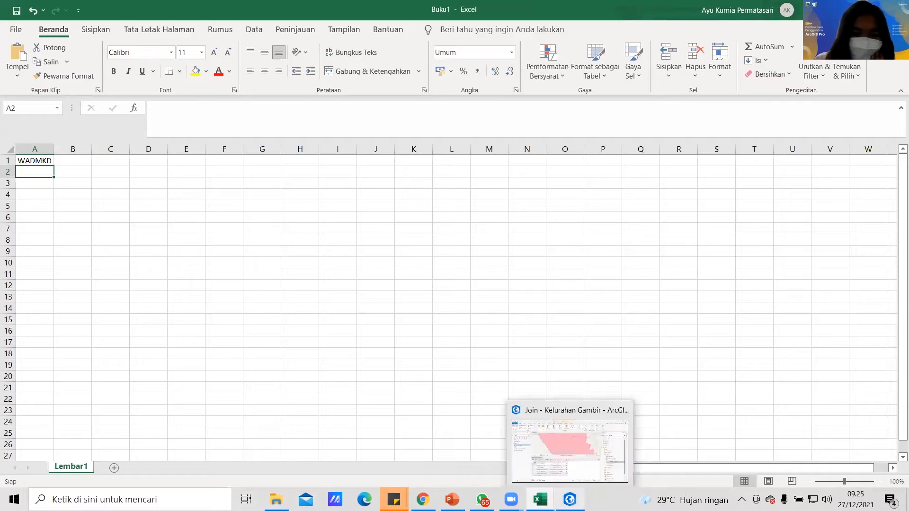
left_click(570, 451)
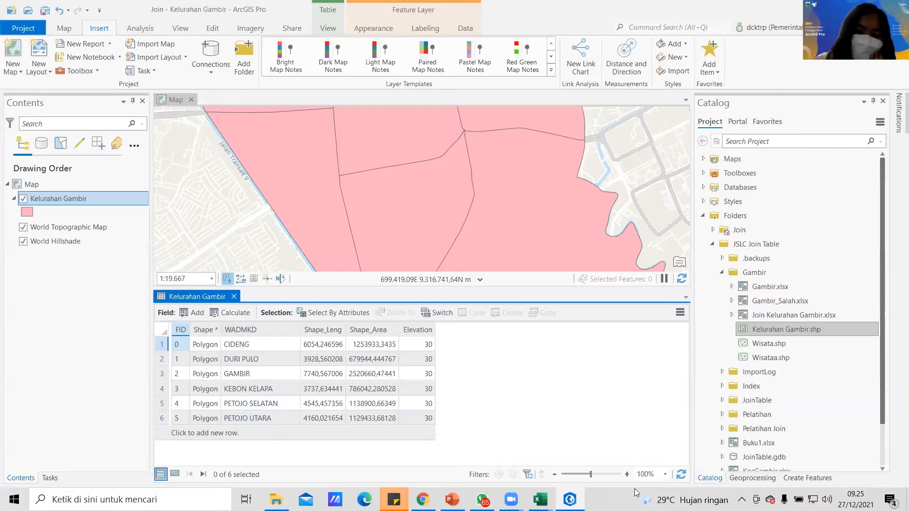
left_click(542, 461)
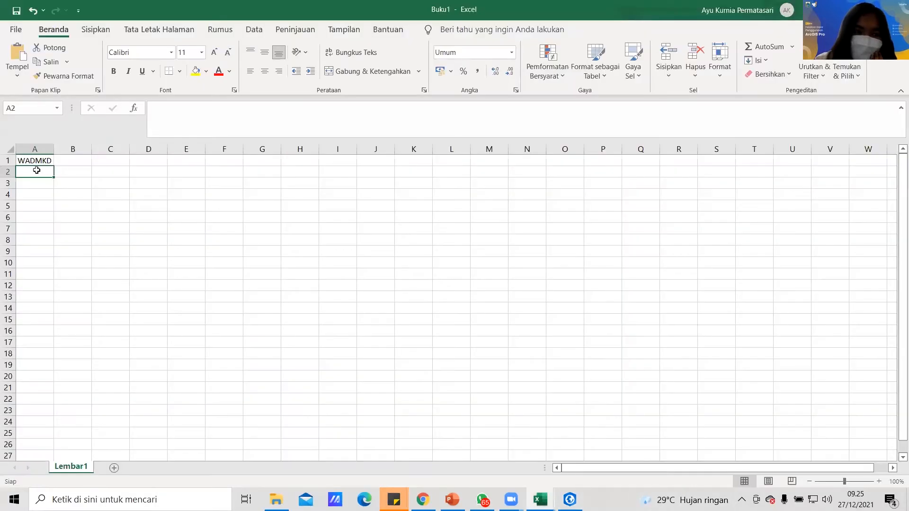
left_click_drag(53, 150, 92, 152)
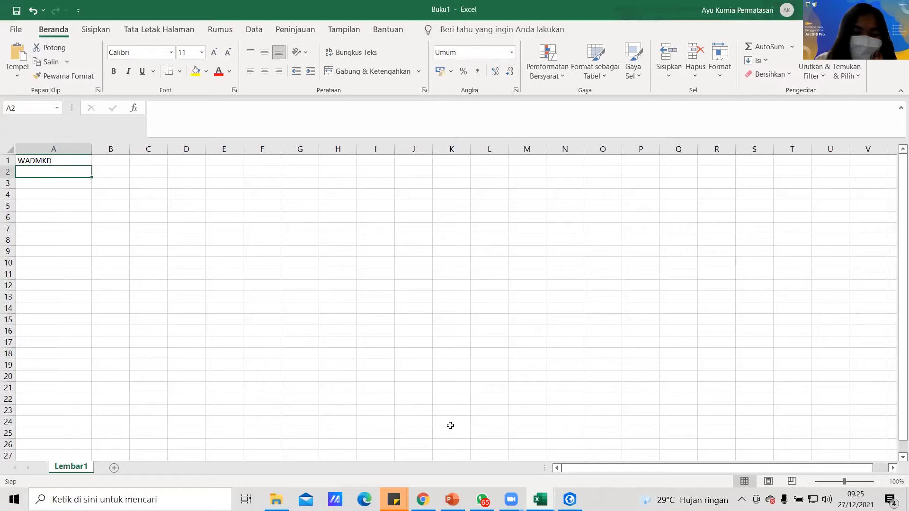
- Copy the first two WADMKD values from the ArcGIS Pro table into Excel, entering CIDENG in A2 and DURI PULO in A3
left_click(570, 499)
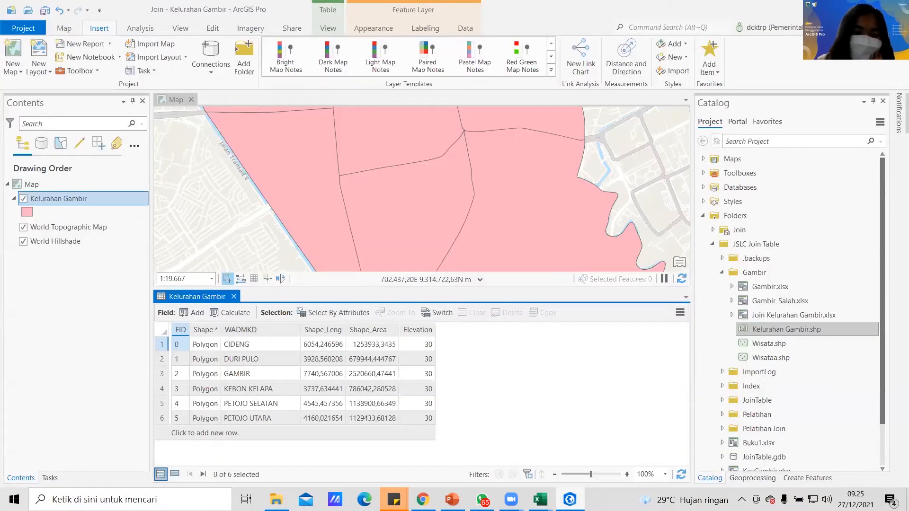
key("alt+Tab")
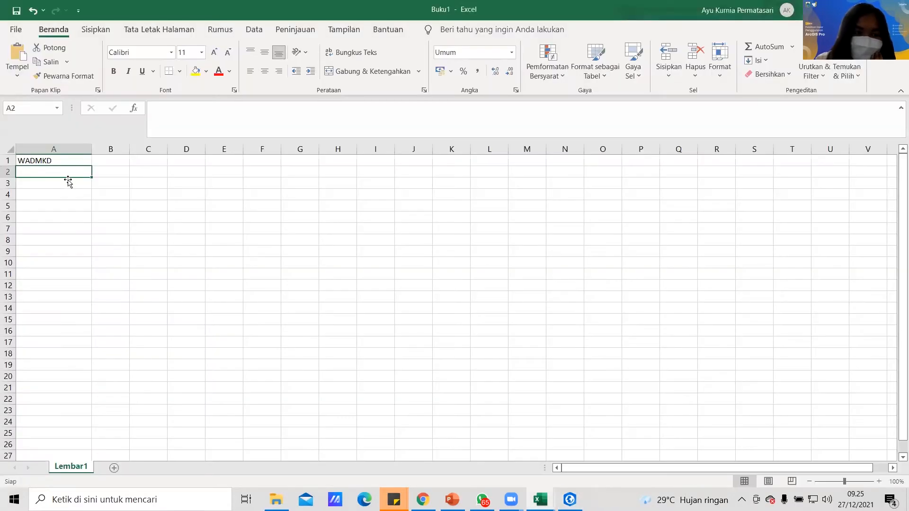
type("CIDENG")
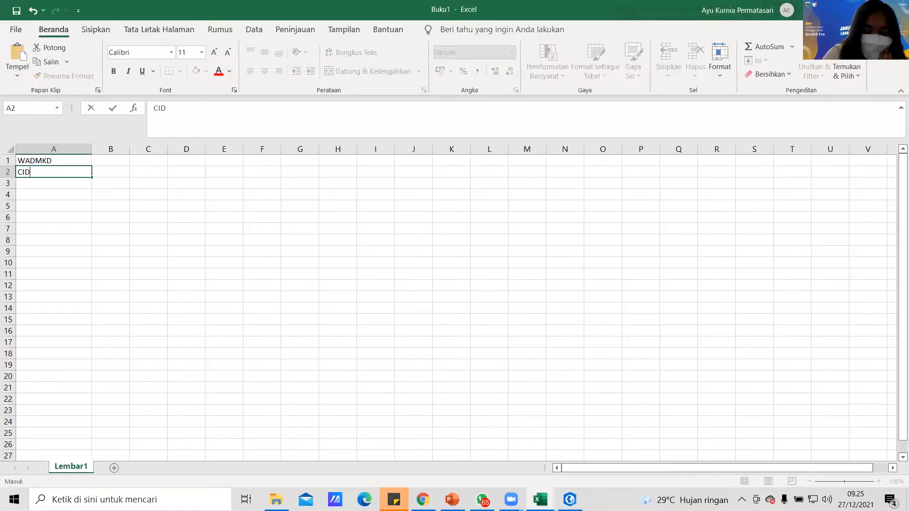
key("Return")
type("D")
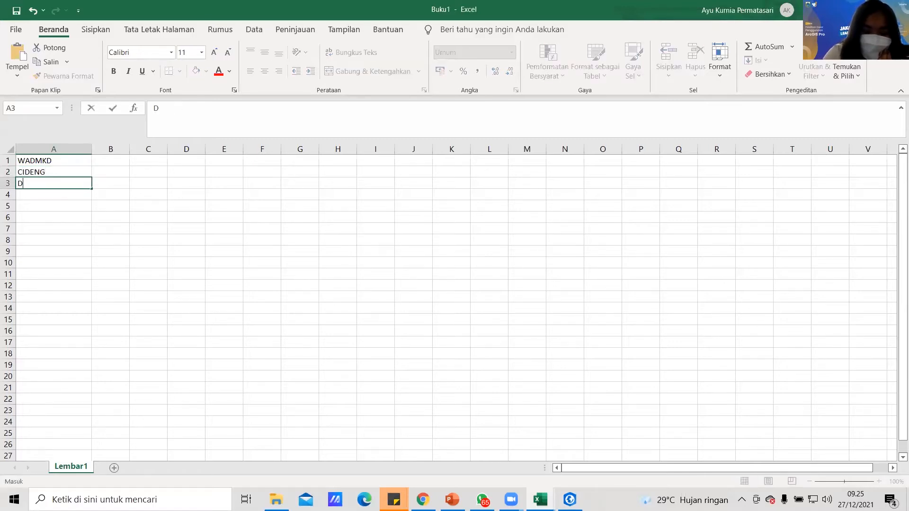
type("URI PULO")
key("Return")
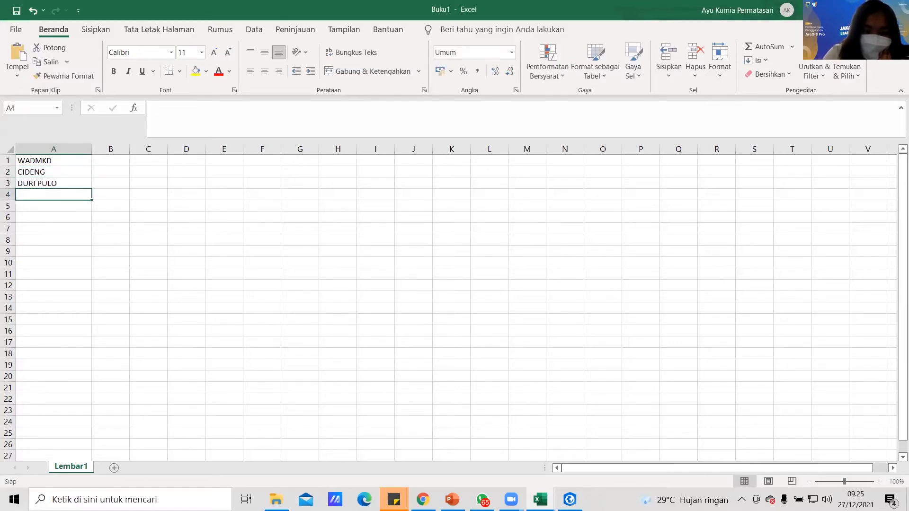
- Check the following ArcGIS Pro table rows and enter GAMBIR in A4 and KEBON KELAPA in A5 of the Excel sheet
key("alt+Tab")
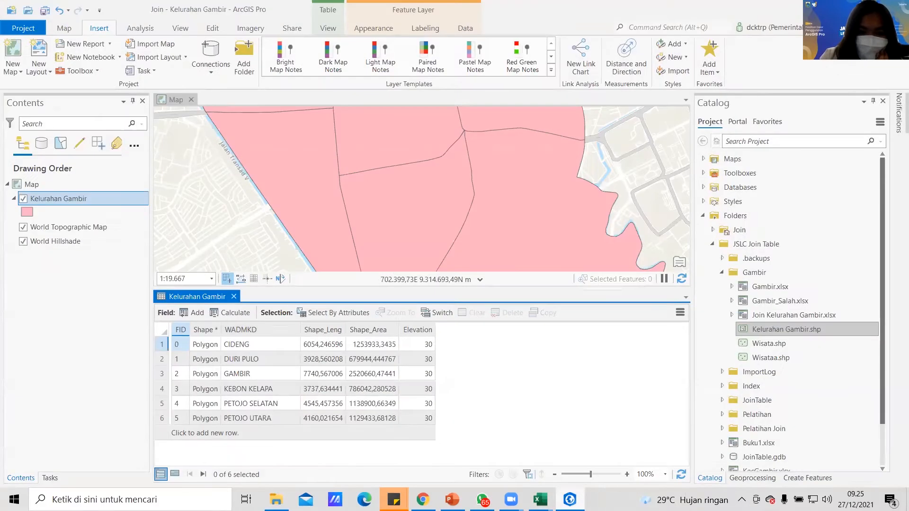
key("alt+Tab")
type("GAM")
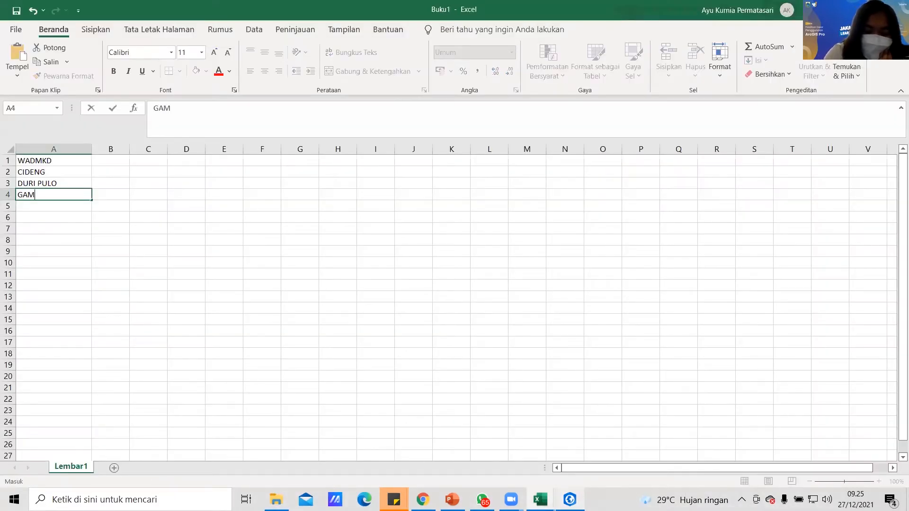
type("BI")
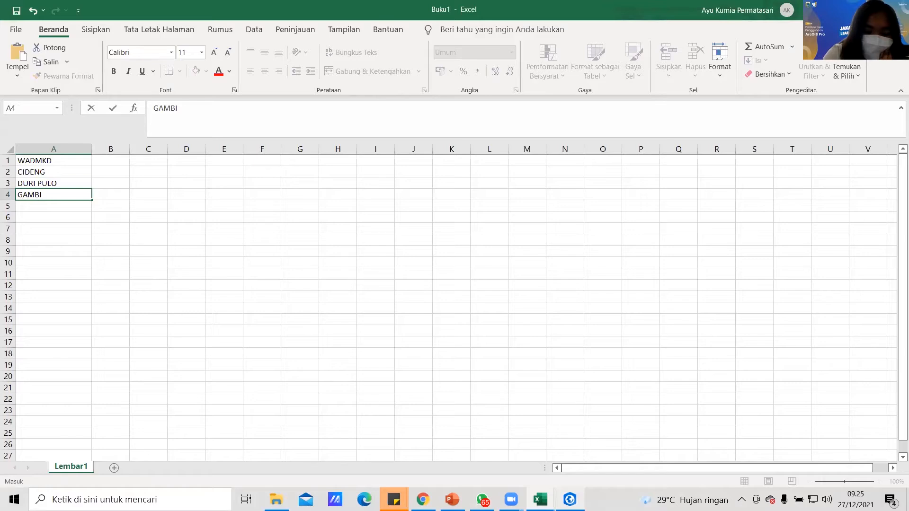
type("R")
key("Return")
type("KEBON KELAPA")
key("Return")
- Check the last two ArcGIS Pro table rows and enter PETOJO SELATAN in A6 and PETOJO UTARA in A7 of the Excel sheet
key("ctrl+v")
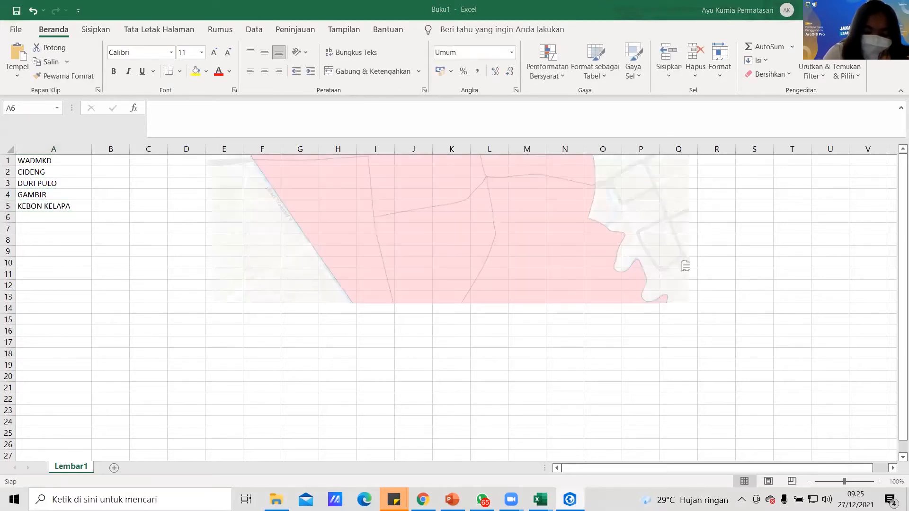
key("alt+Tab")
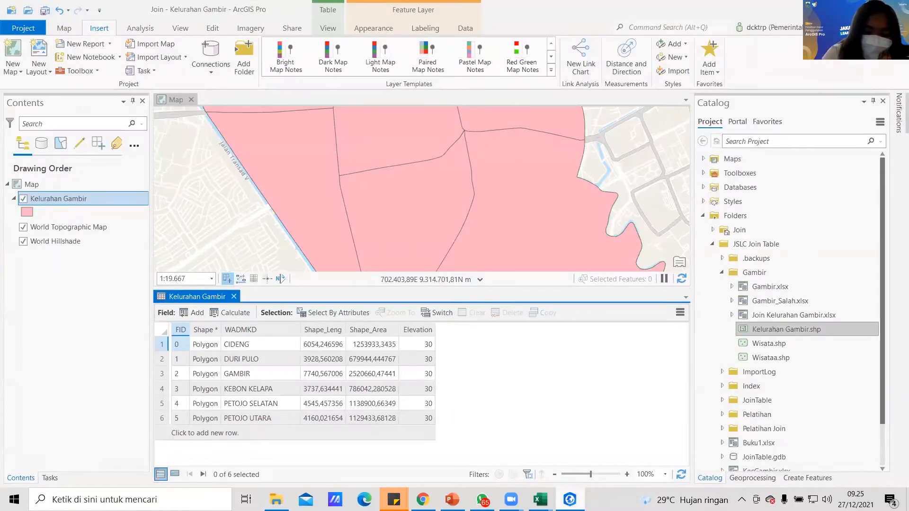
key("alt+Tab")
type("PETOJO UTARA")
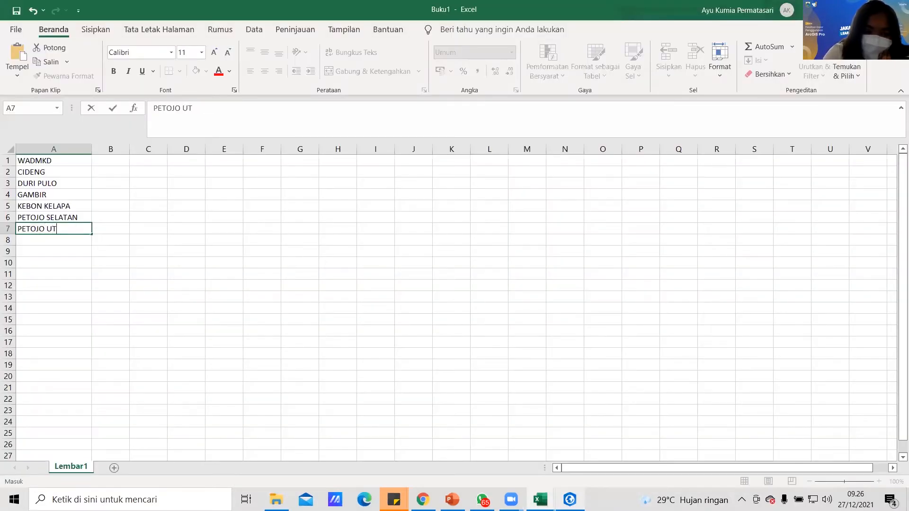
left_click(121, 160)
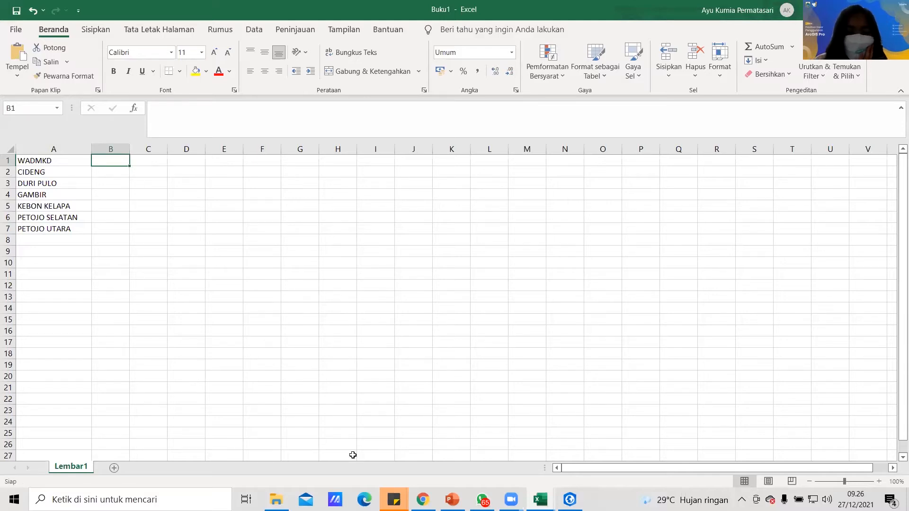
type("jUMLAH")
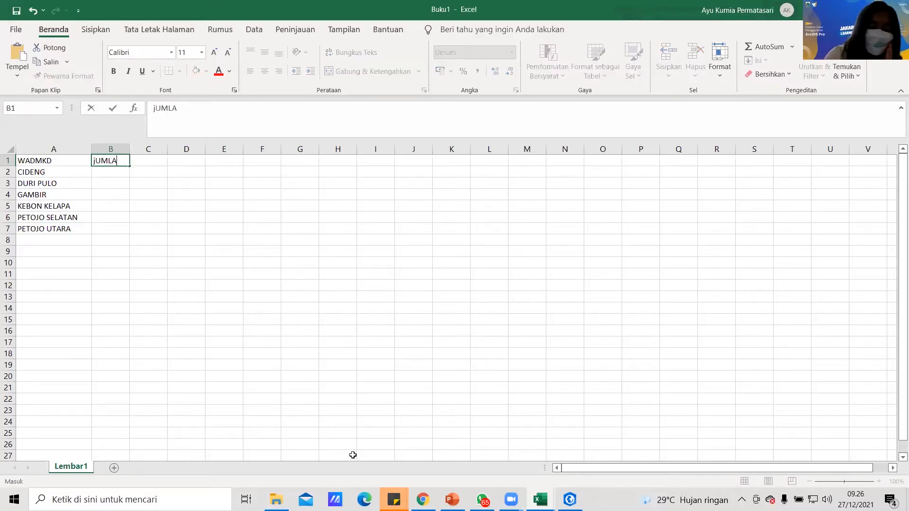
key("BackSpace")
key("BackSpace")
key("BackSpace")
key("BackSpace")
key("BackSpace")
key("BackSpace")
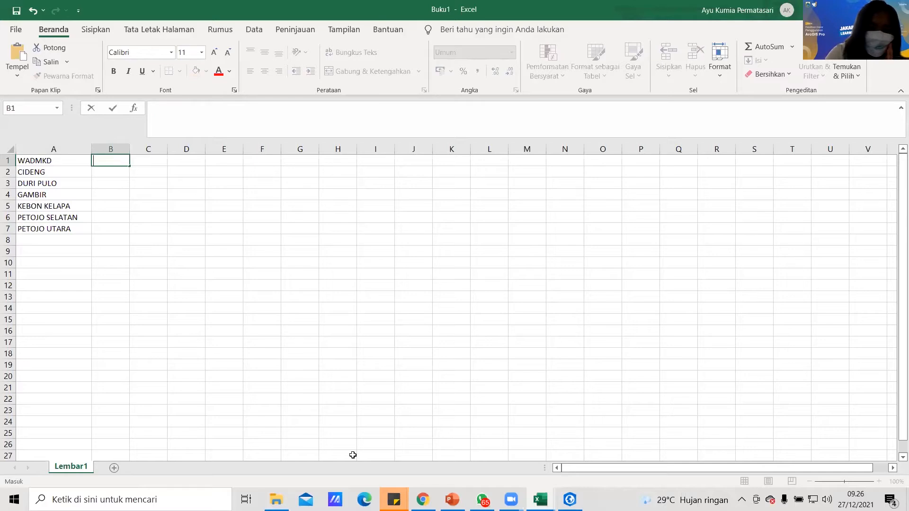
- Enter the header Jumlah Penduduk in cell B1
type("Jumlah")
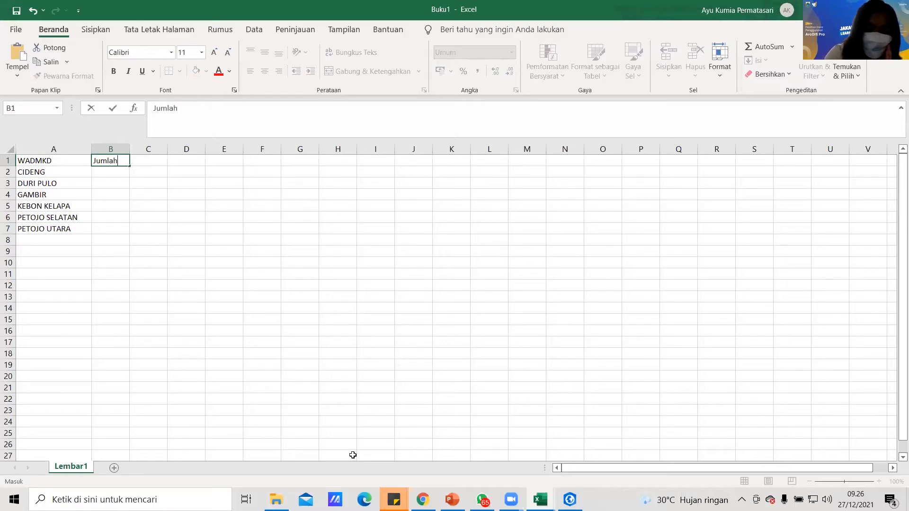
type(" Penduduk")
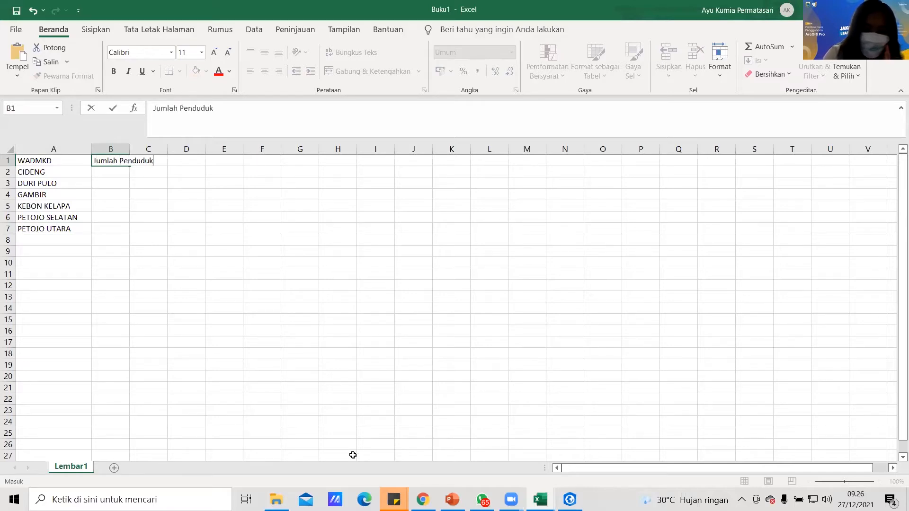
key("Return")
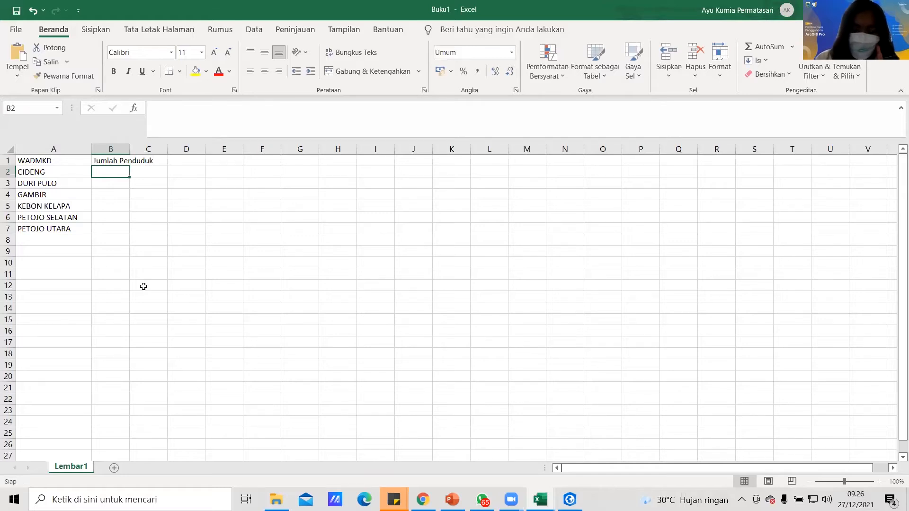
- Enter the population values 10, 20, 30, 40, 50 and 60 in B2 to B7 and fit column B's width to its content
type("10")
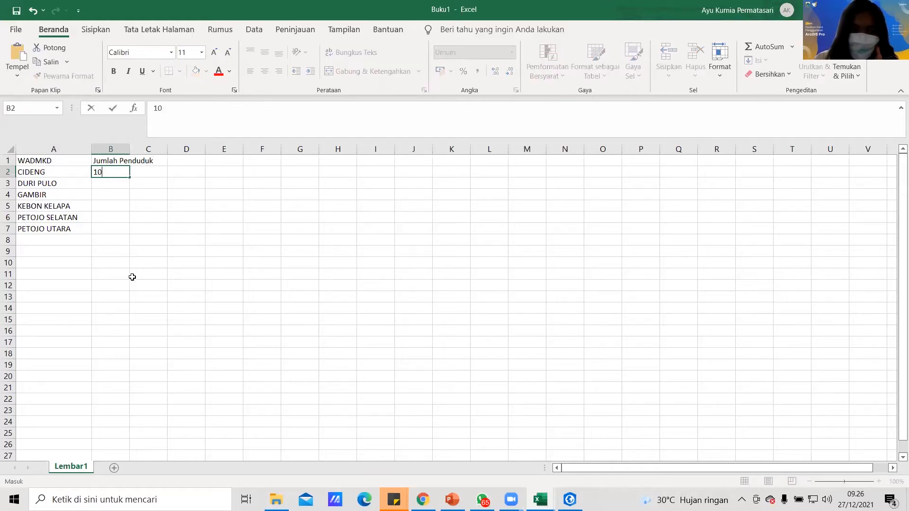
key("Return")
type("20")
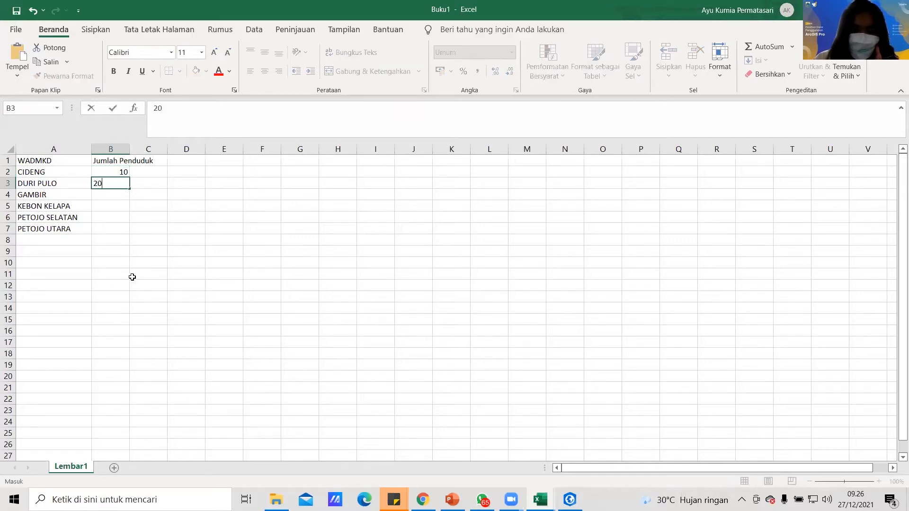
key("Return")
type("30")
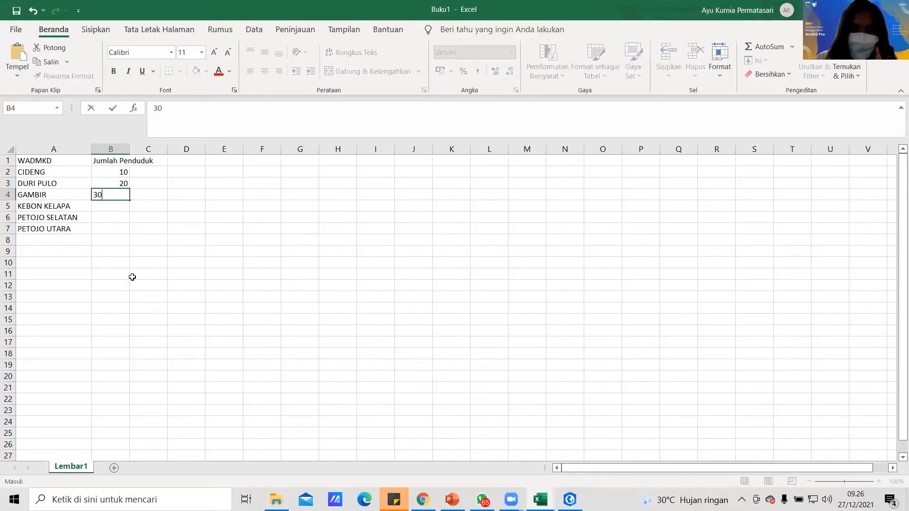
key("Return")
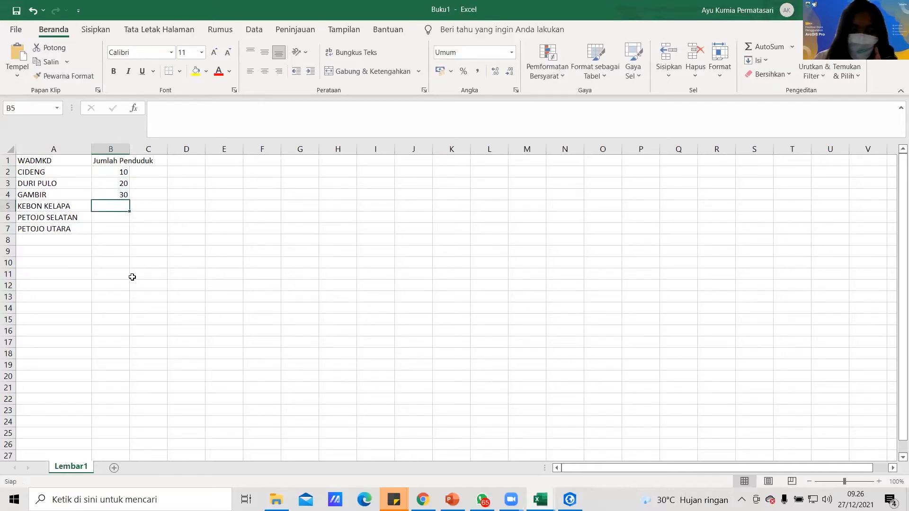
type("40")
key("Return")
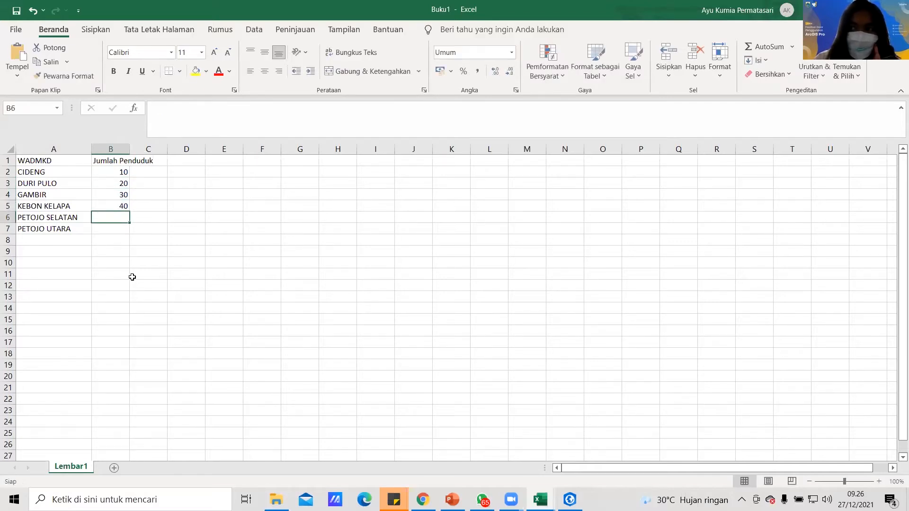
type("50")
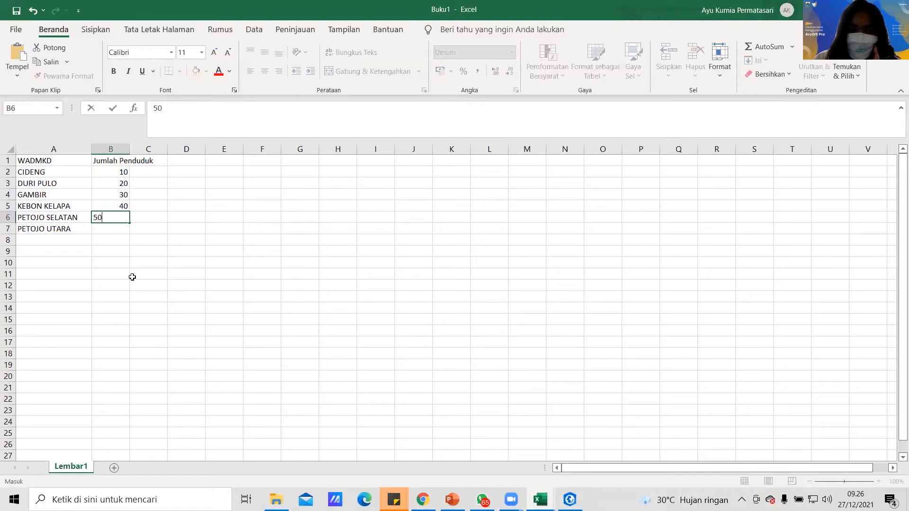
key("Return")
type("60")
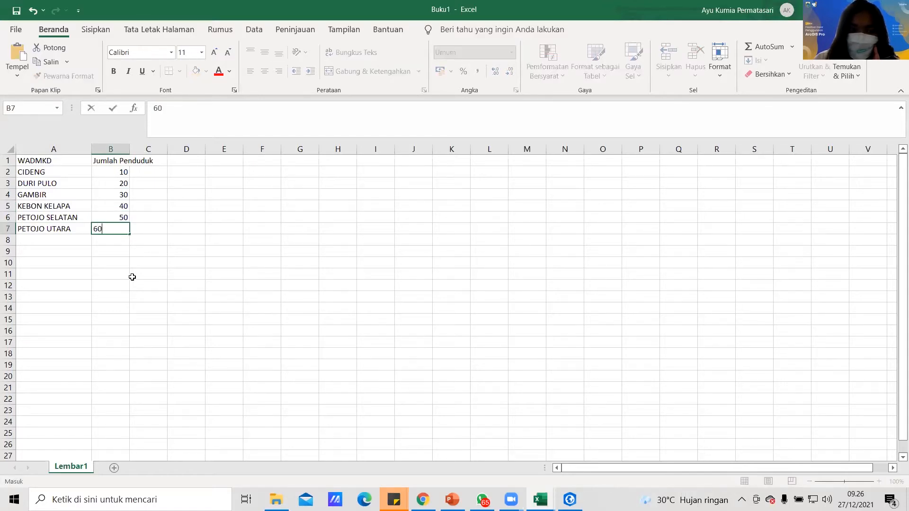
left_click(123, 168)
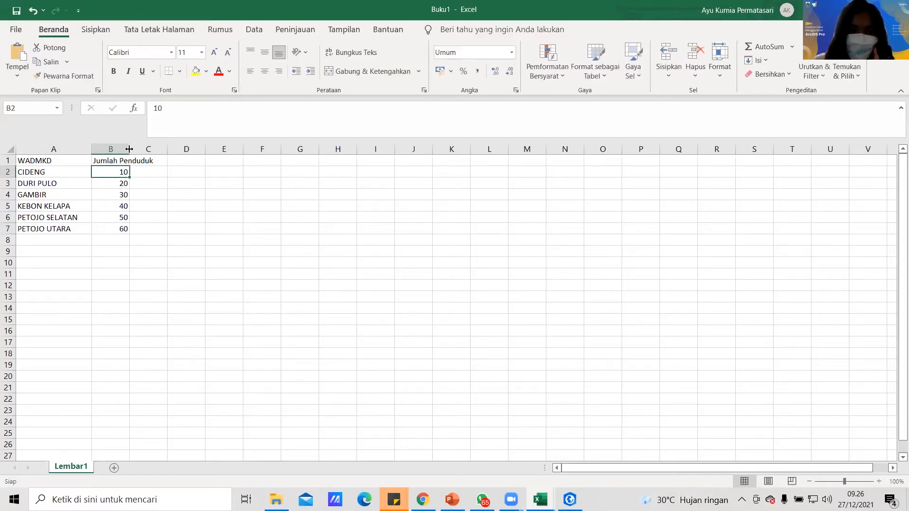
double_click(130, 144)
- Enter the header Luas in cell C1
left_click(176, 161)
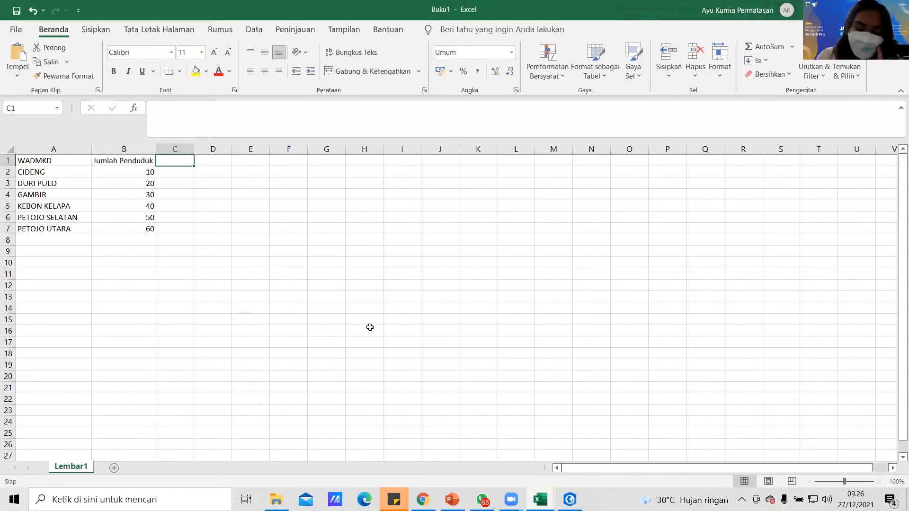
type("Luas")
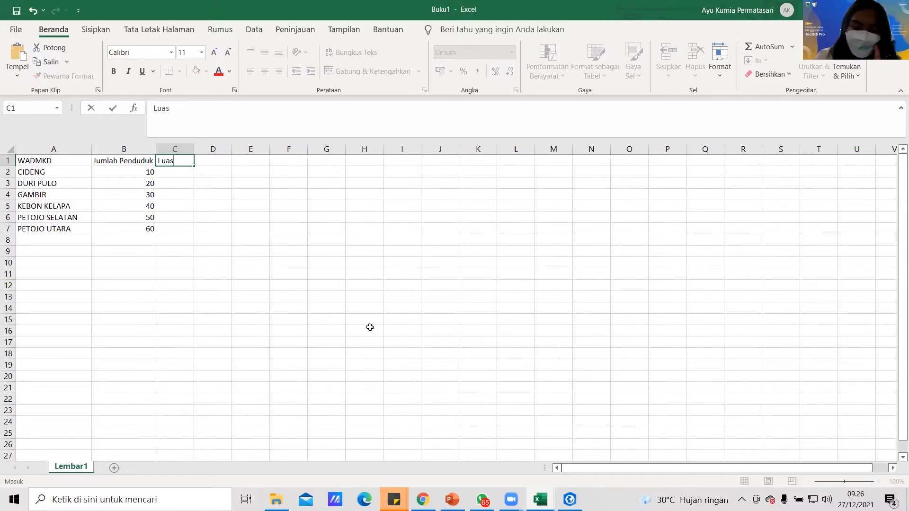
key("Return")
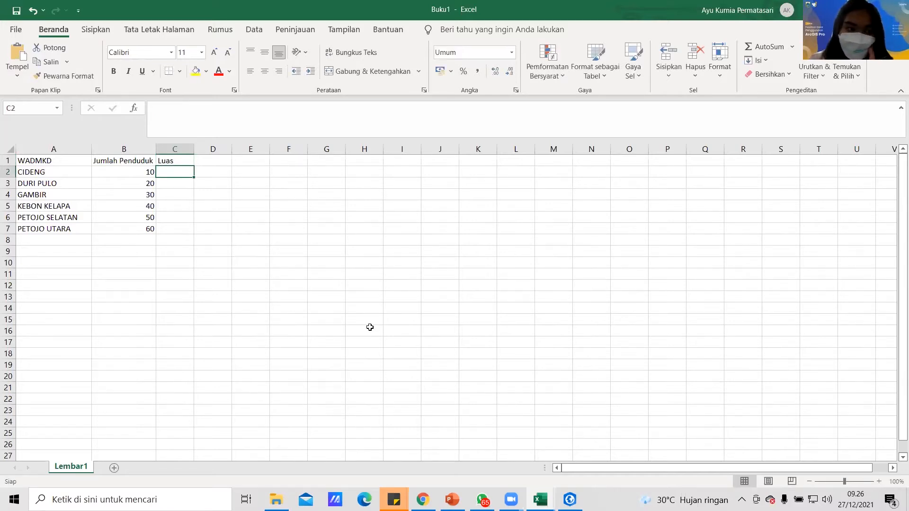
- Enter the area values 100, 200, 300, 400, 500 and 600 in C2 to C7 and fit column A's width to its content
type("100")
key("Return")
type("2")
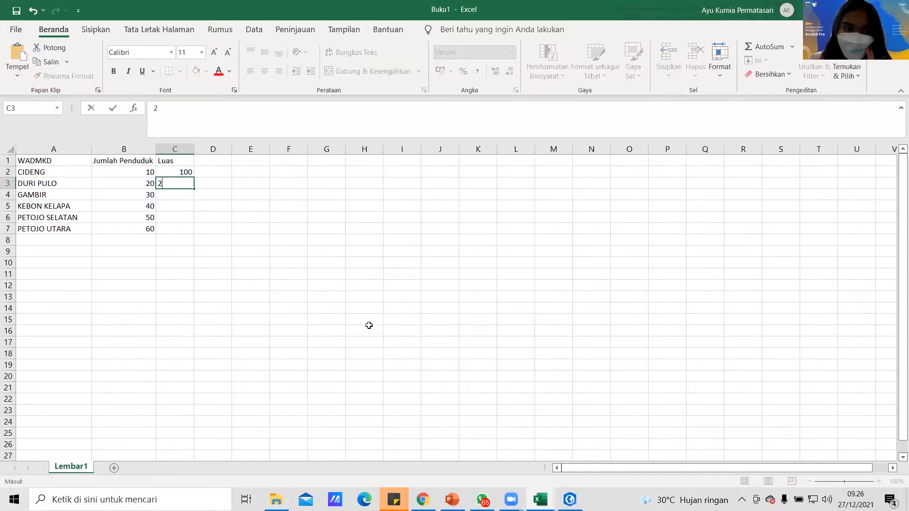
type("00")
key("Return")
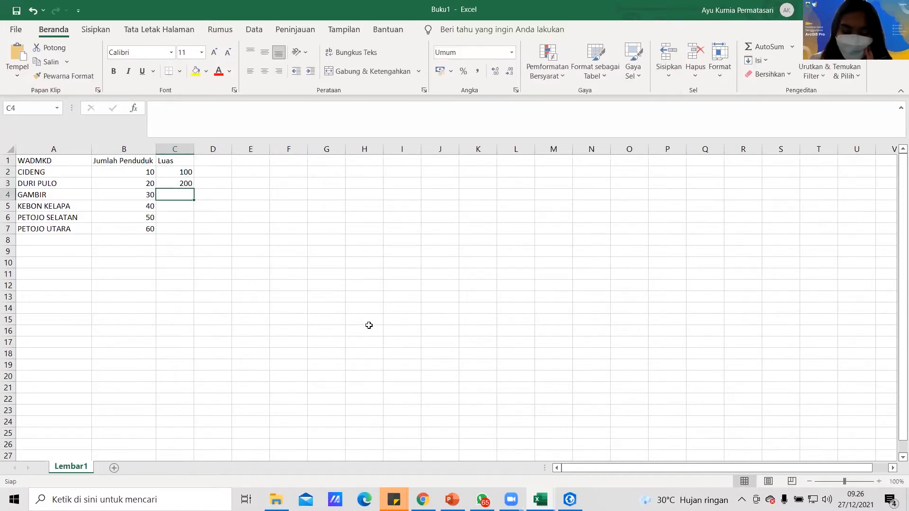
type("300")
key("Return")
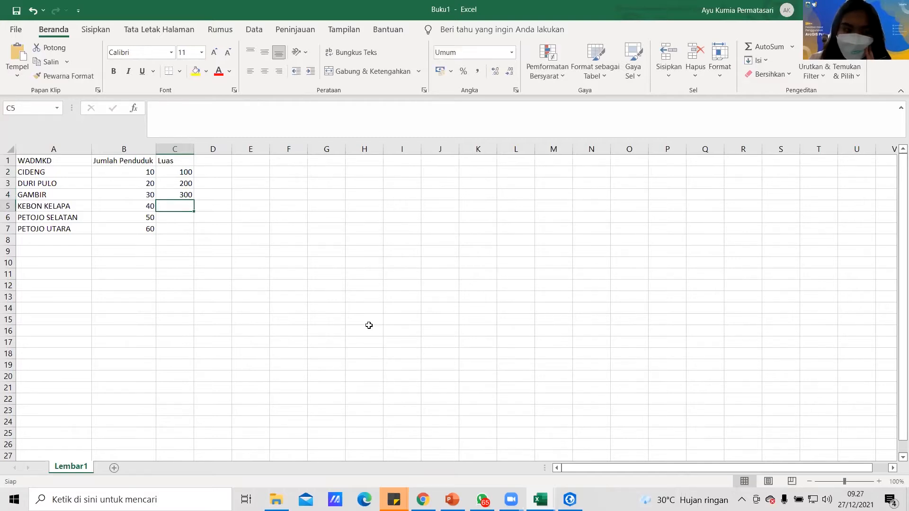
type("400")
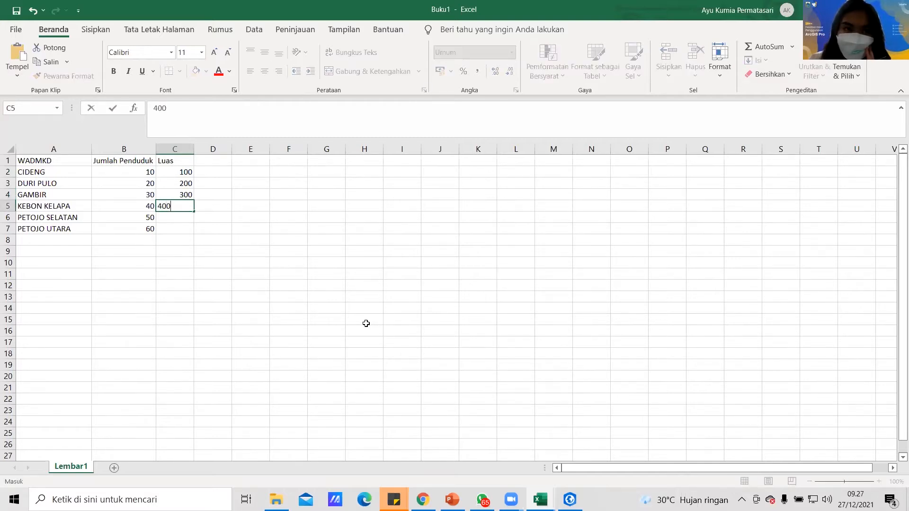
key("Return")
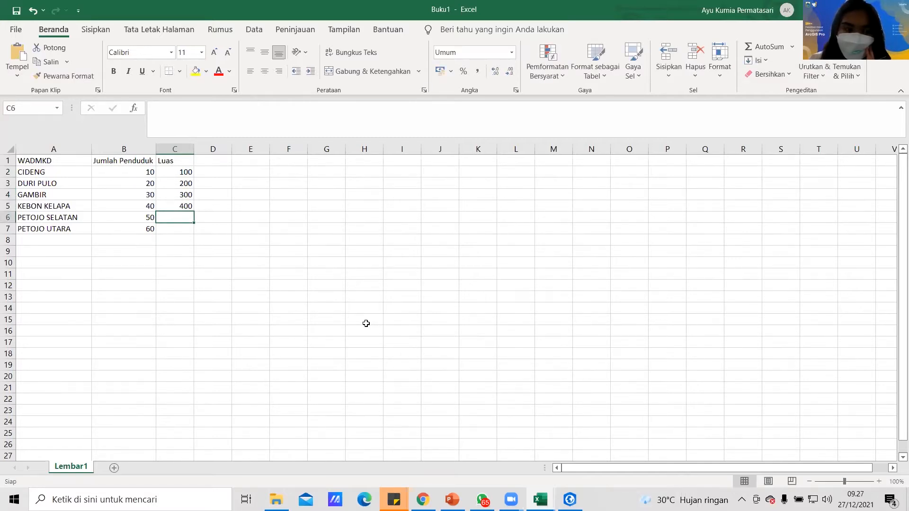
type("500")
key("Return")
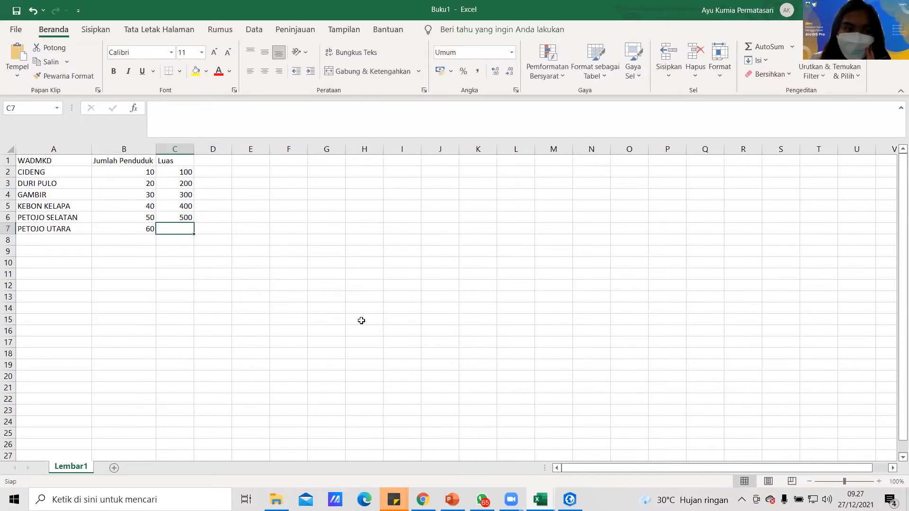
type("600")
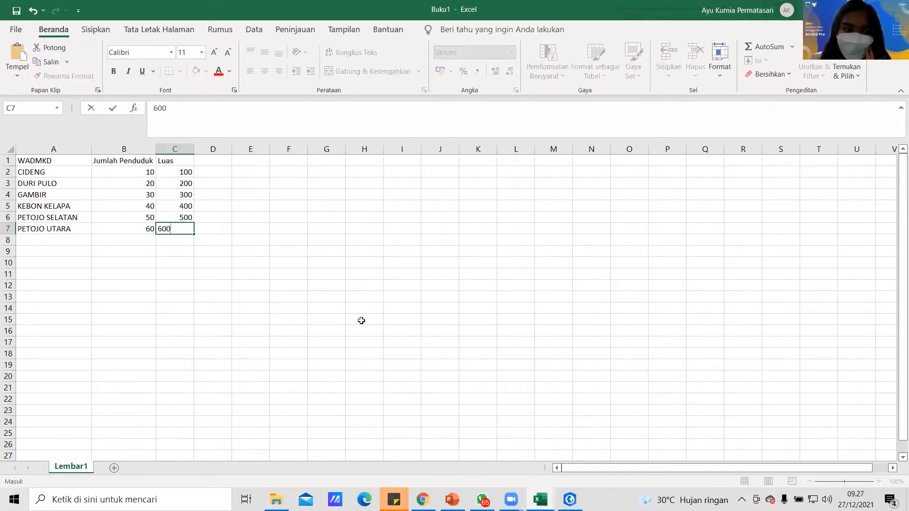
key("Return")
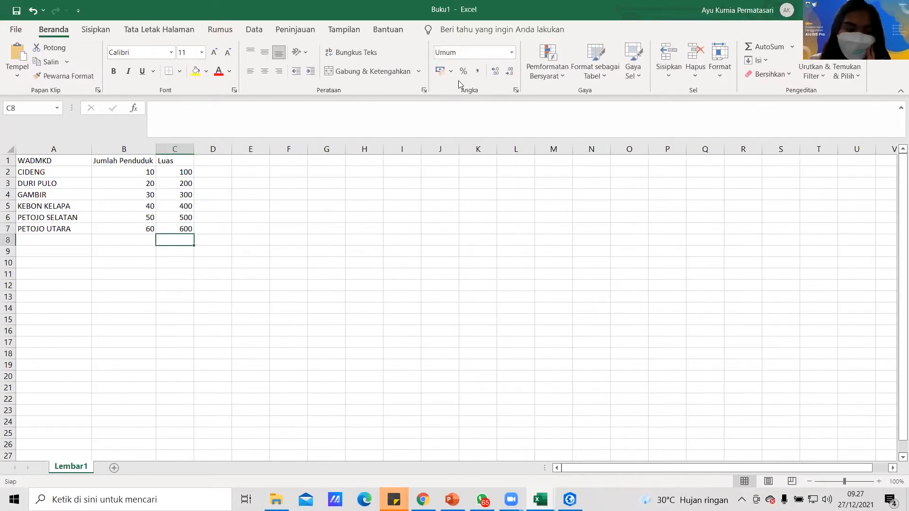
double_click(92, 149)
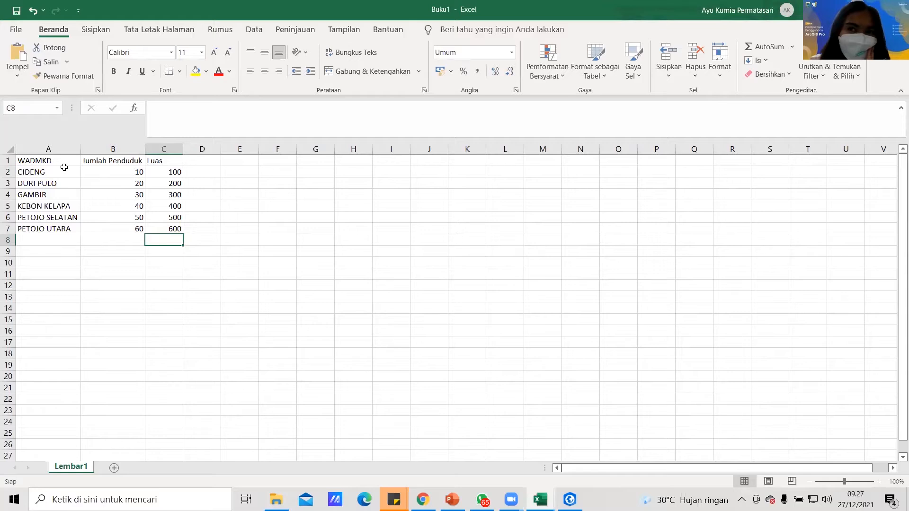
- Append an extra A to the kelurahan name in cell A7 so it reads PETOJO UTARAA
double_click(73, 230)
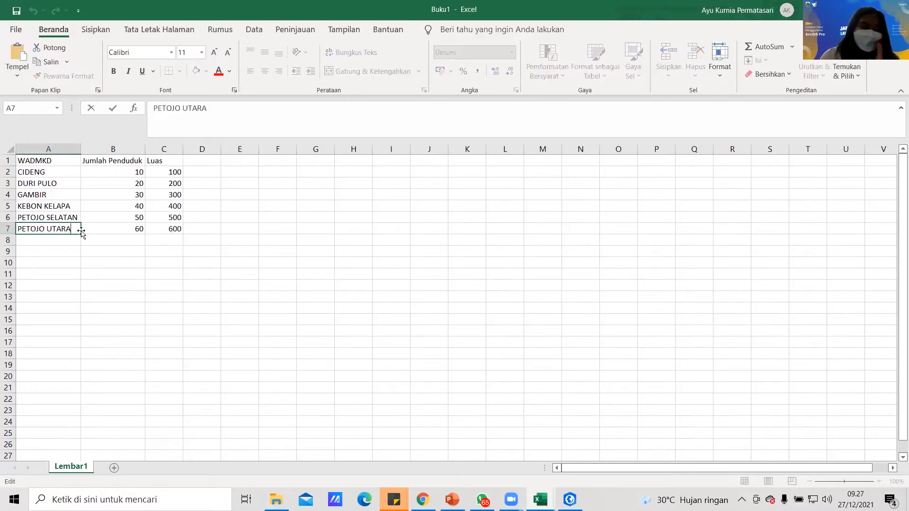
type("A")
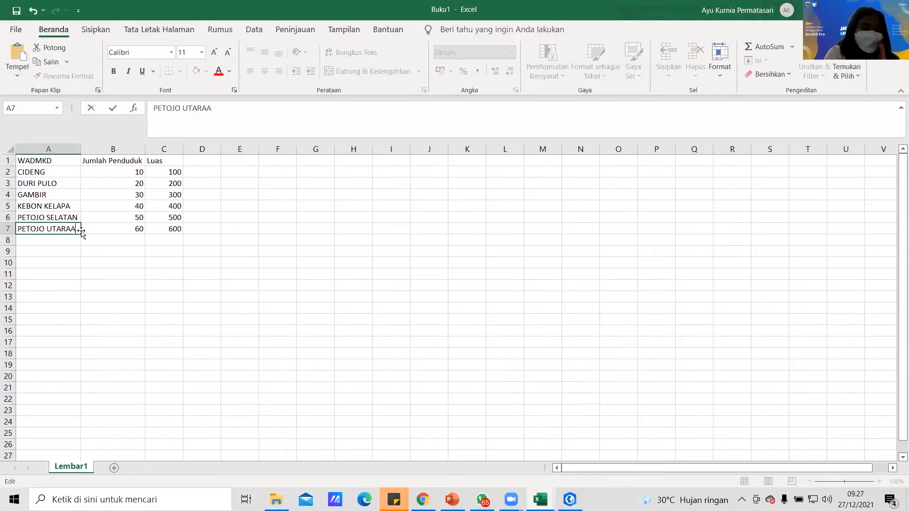
left_click(98, 232)
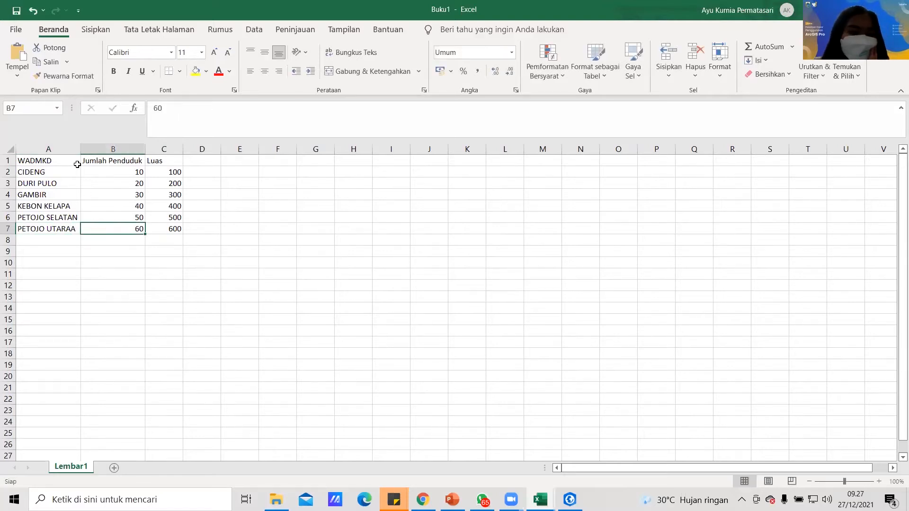
- Fit the width of the Luas column to its content
left_click(54, 184)
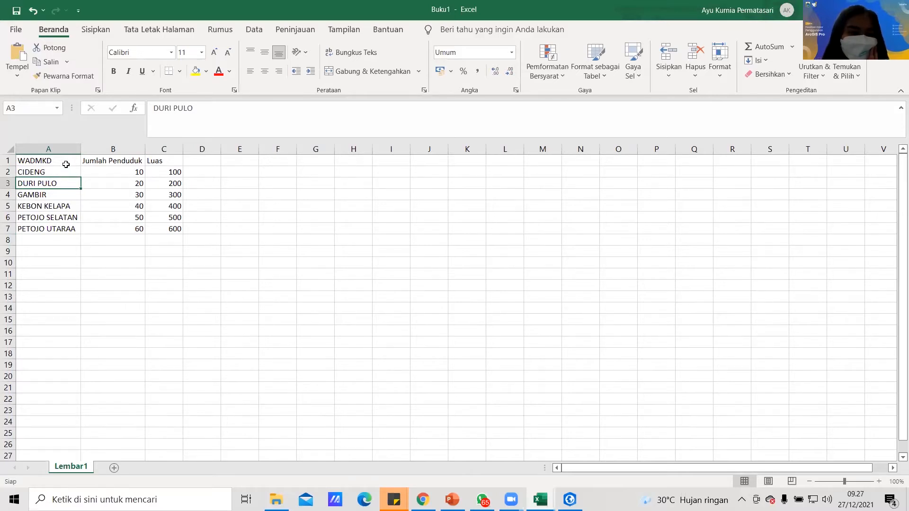
double_click(183, 152)
left_click(178, 192)
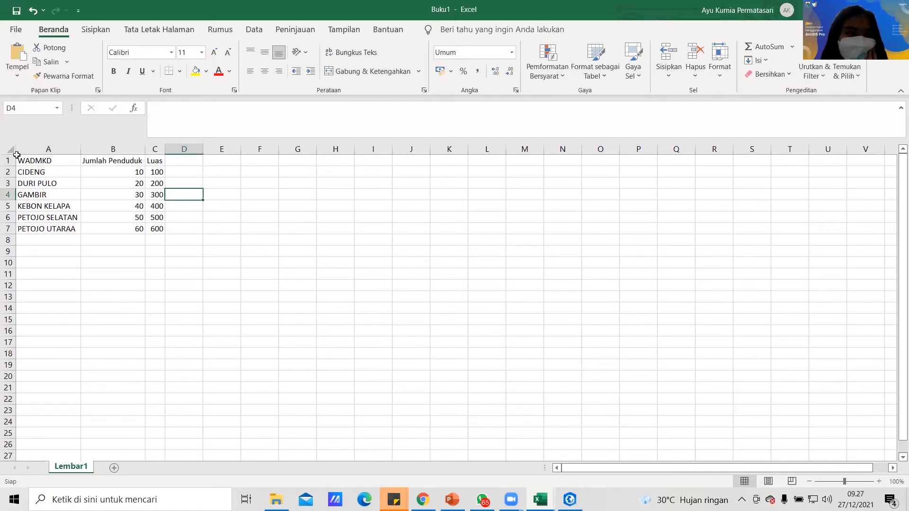
- Save the workbook as an Excel workbook named Join in the JSLC Join Table folder on drive E
left_click(35, 160)
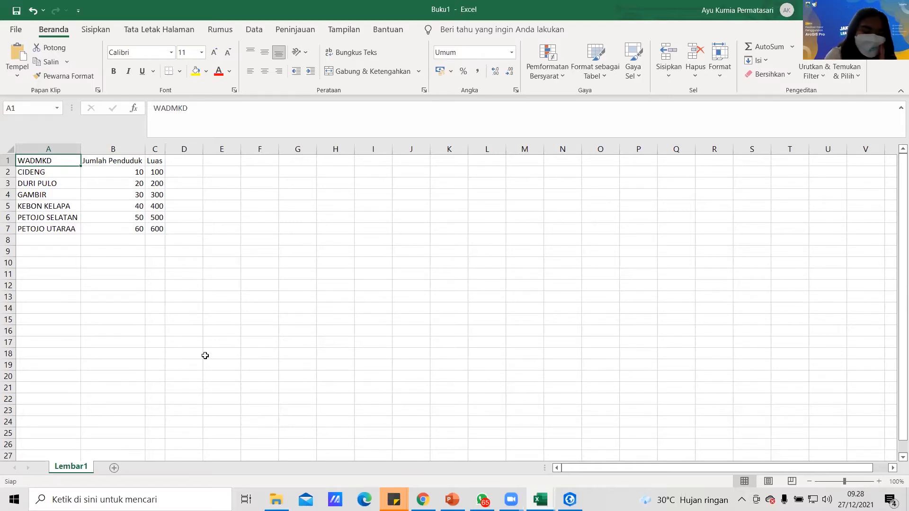
left_click(14, 30)
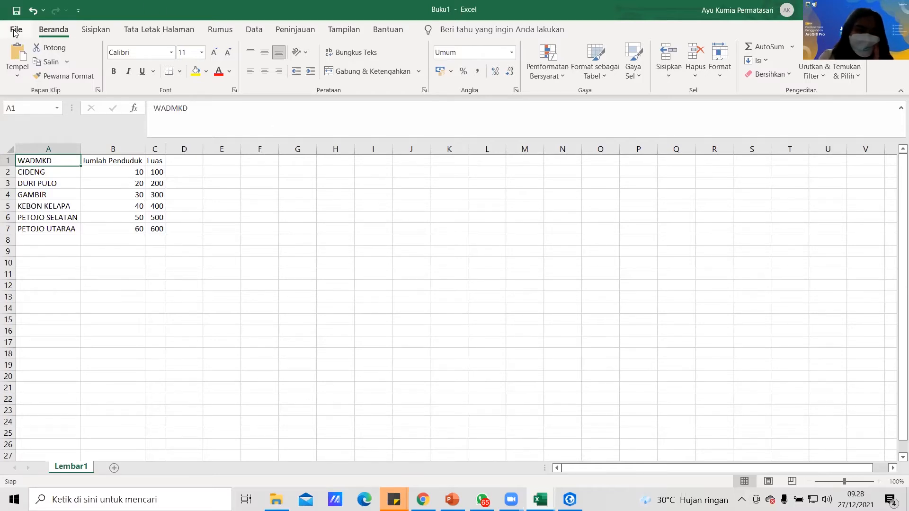
left_click(51, 189)
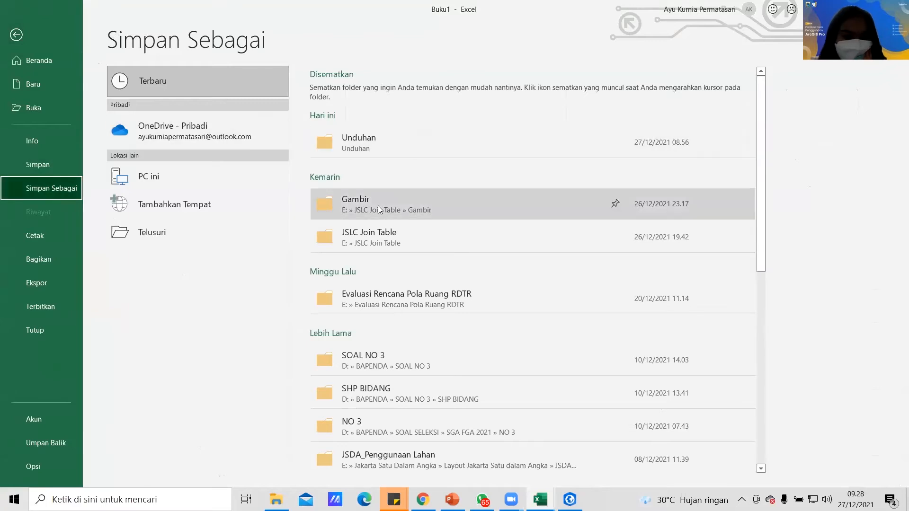
left_click(374, 232)
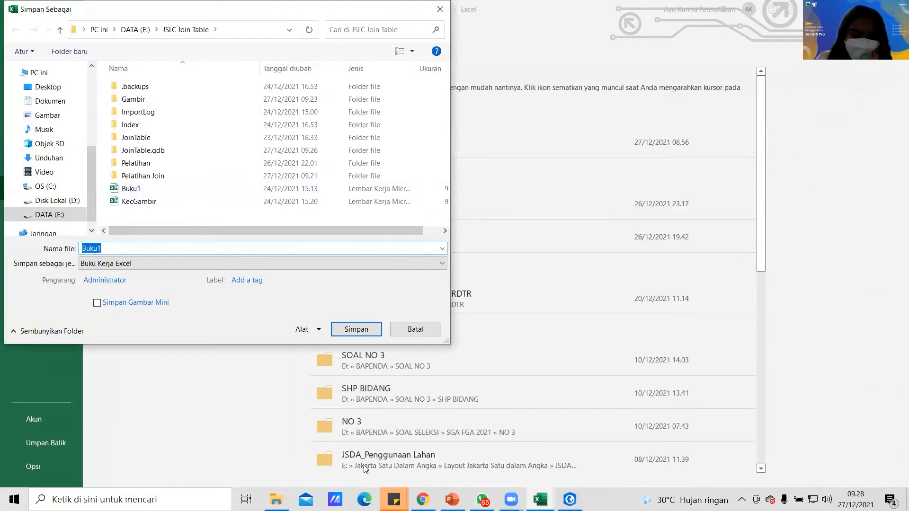
type("Join")
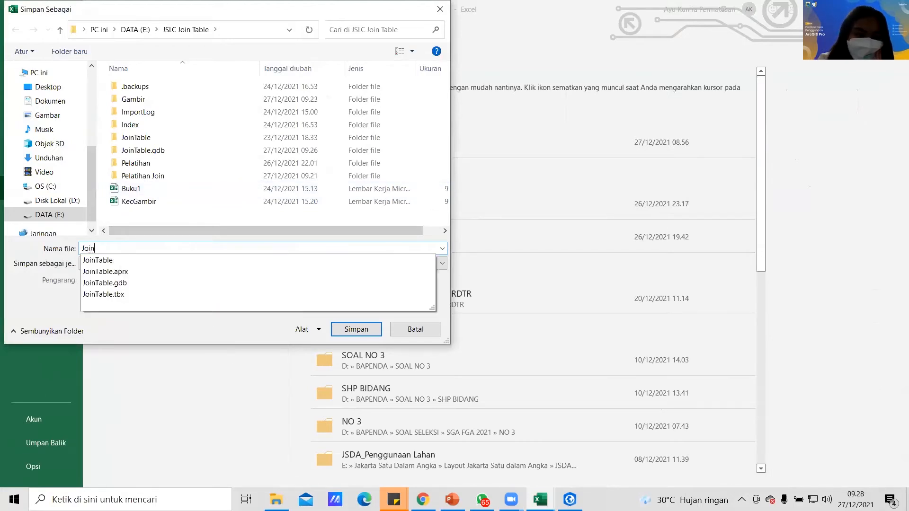
left_click(180, 330)
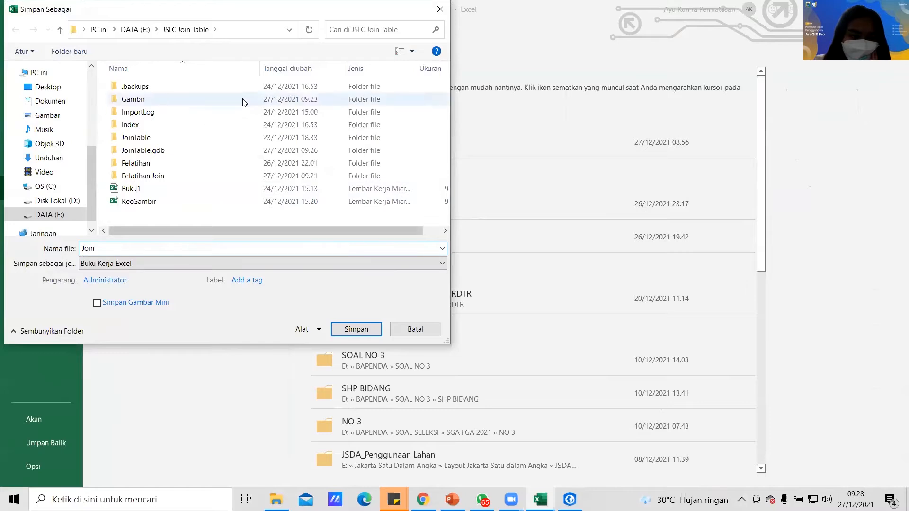
left_click(351, 333)
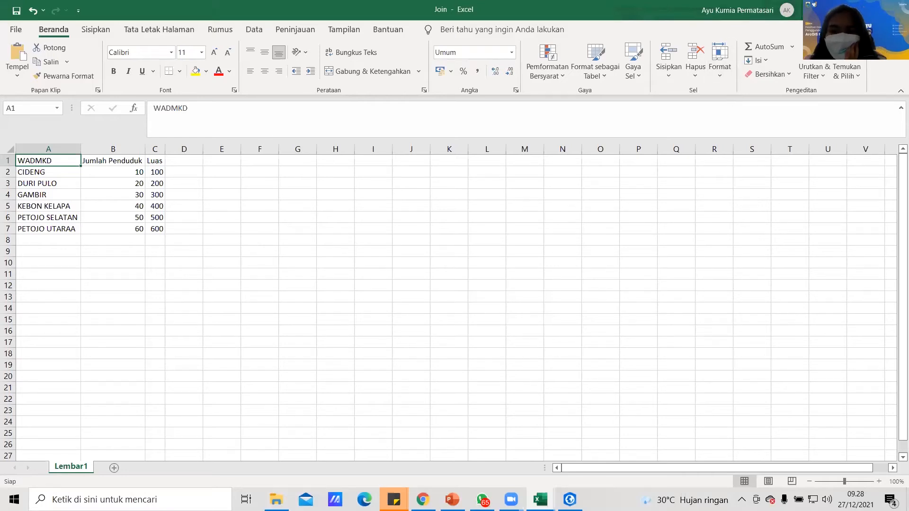
- Switch to ArcGIS Pro, search the geoprocessing tools for "excel to tabl" and open the Excel To Table tool
key("alt+Tab")
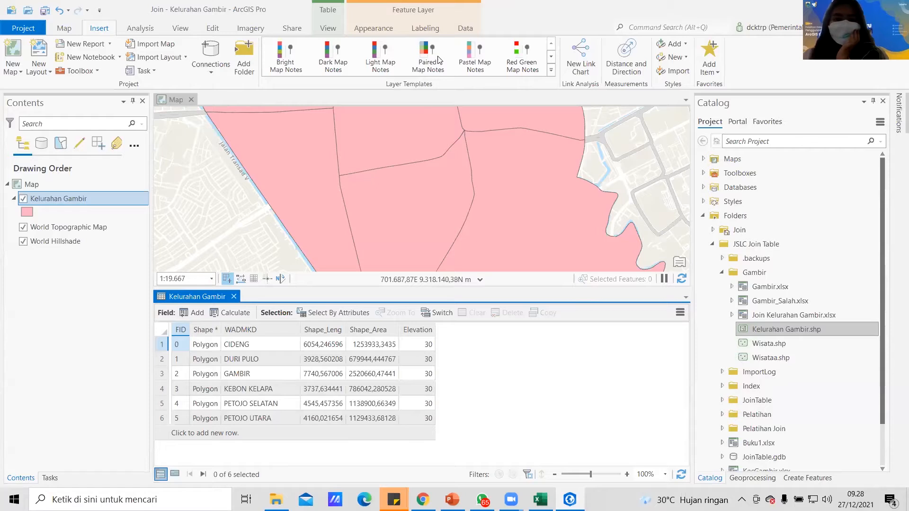
left_click(181, 28)
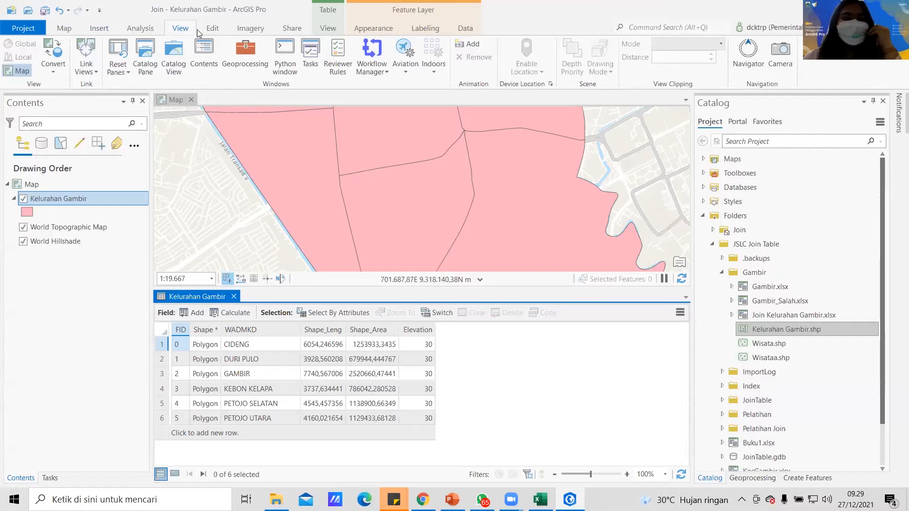
left_click(243, 52)
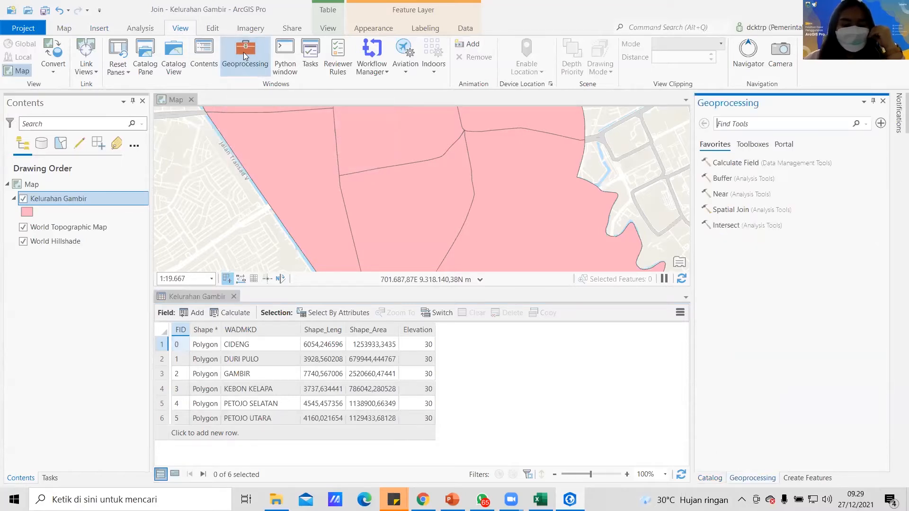
left_click(828, 121)
type("exce")
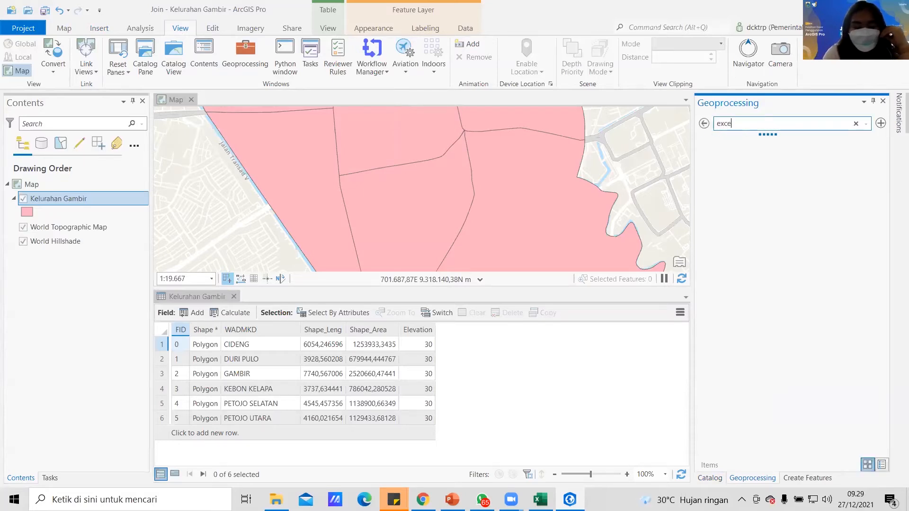
type("l to")
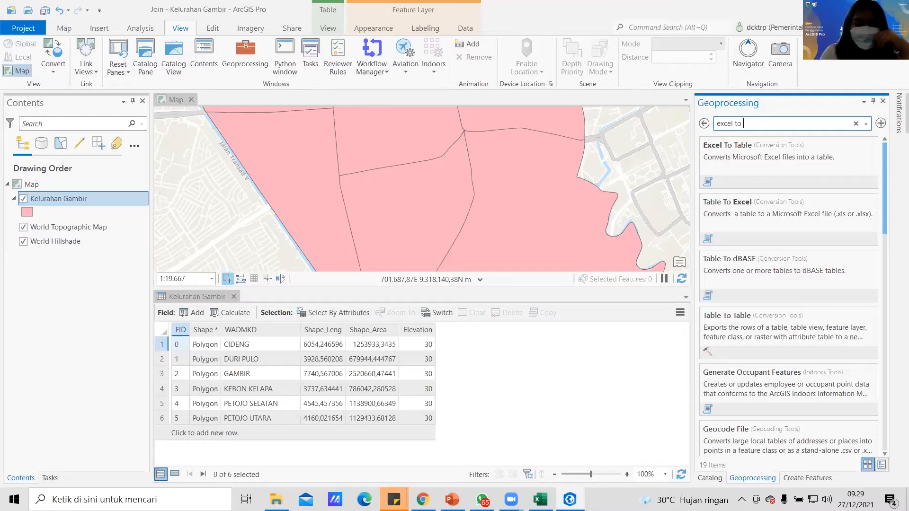
type("bl")
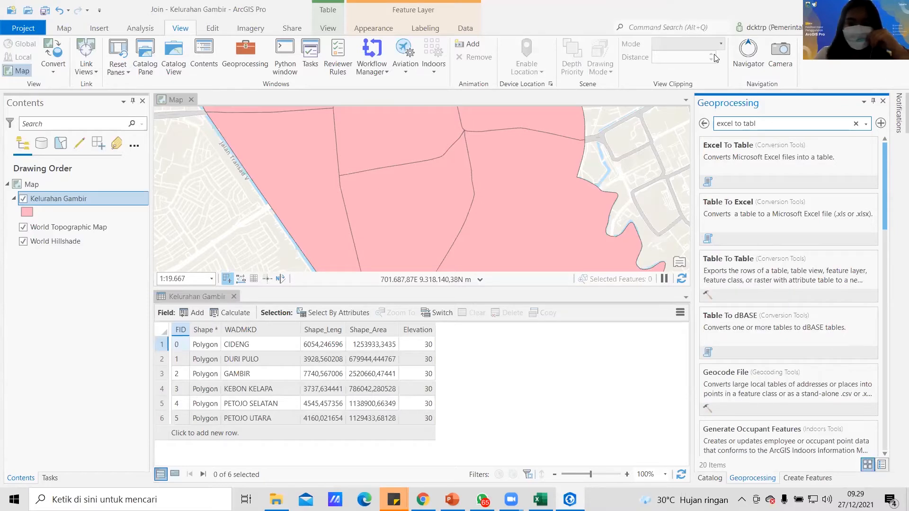
left_click(739, 163)
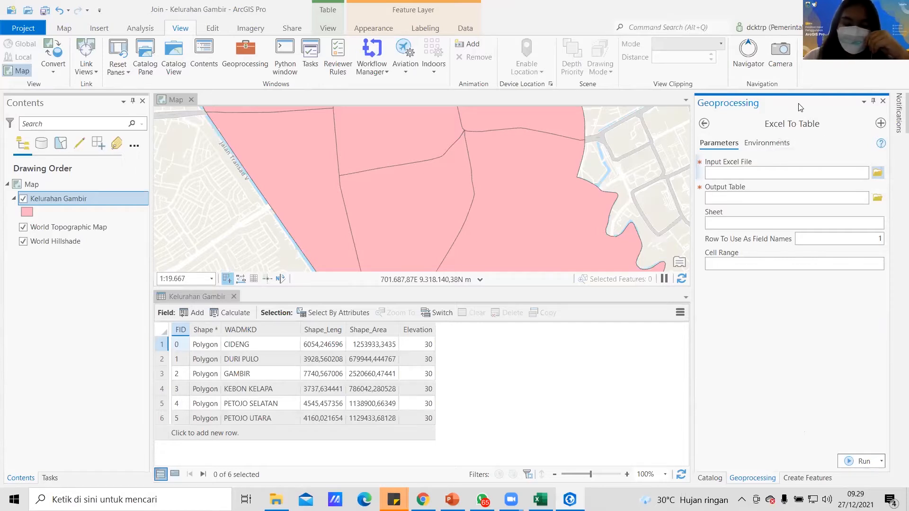
left_click(878, 174)
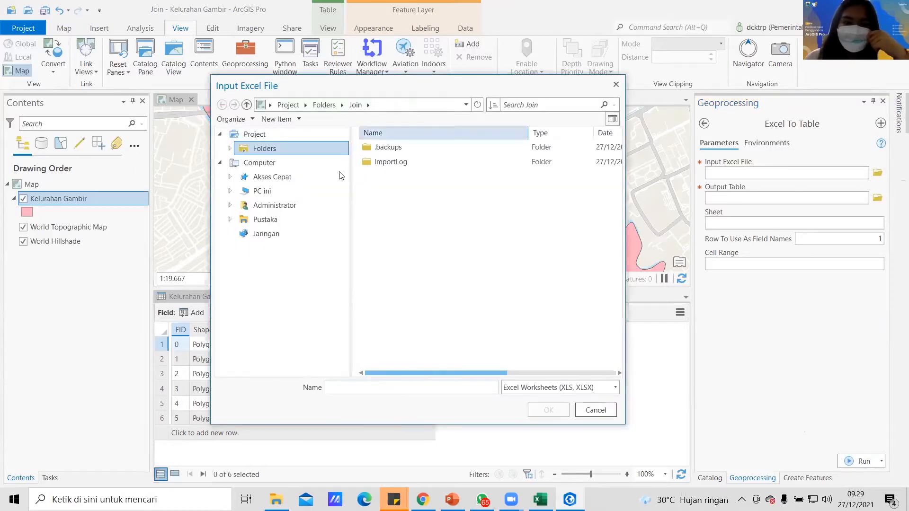
left_click(310, 191)
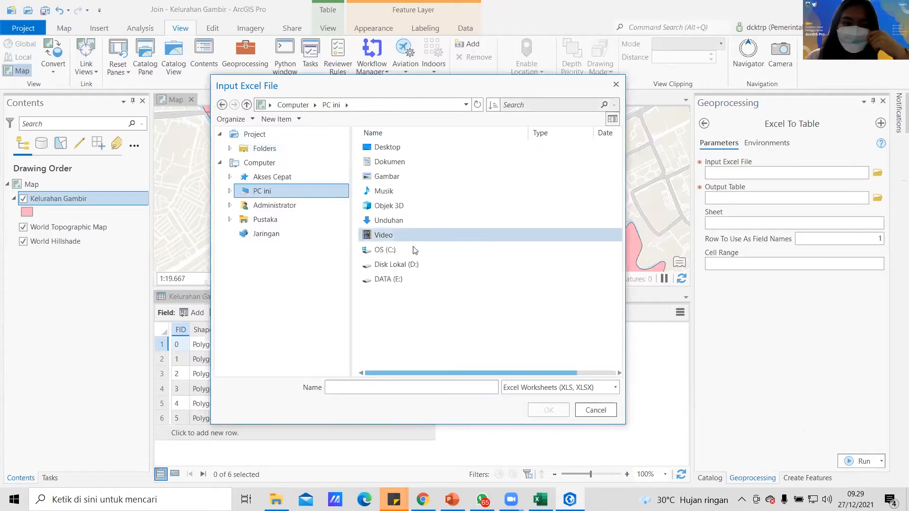
left_click(399, 279)
double_click(399, 280)
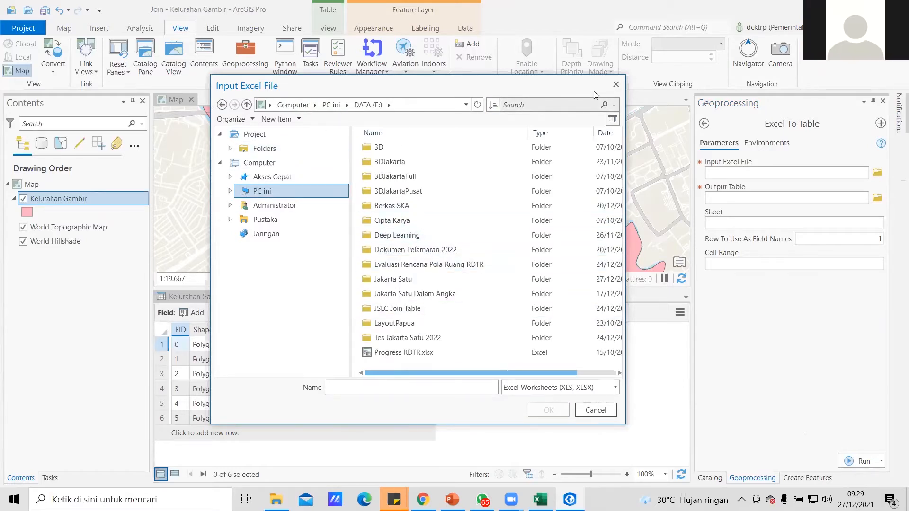
left_click(616, 84)
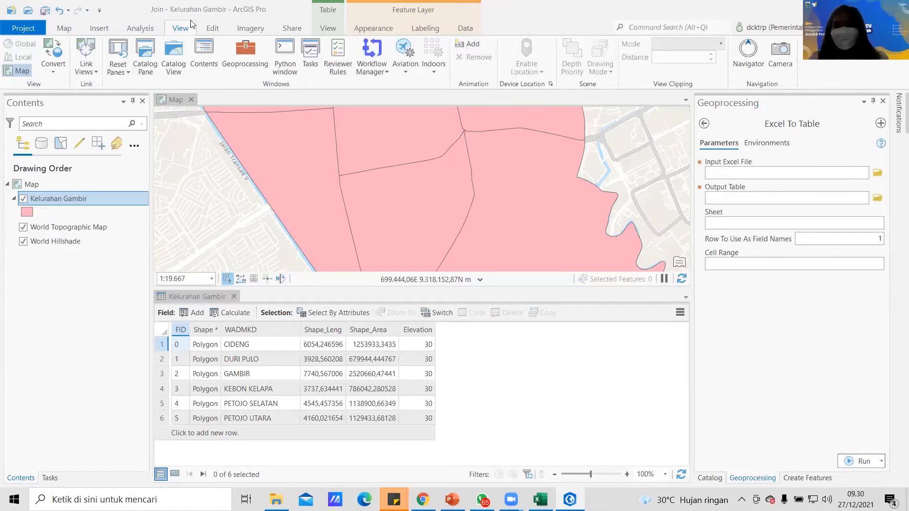
- Find the Excel To Table tool with the search "excel to table", open it again and start browsing for its input Excel file
left_click(242, 63)
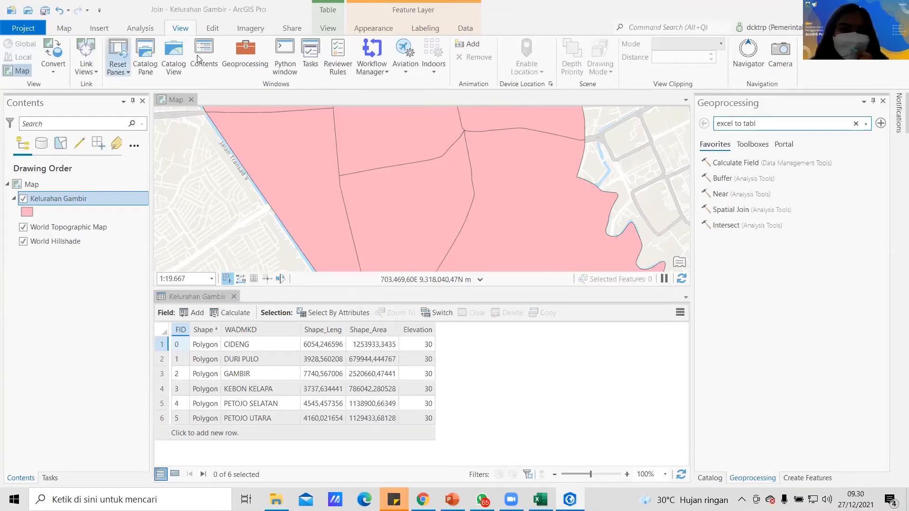
left_click(245, 59)
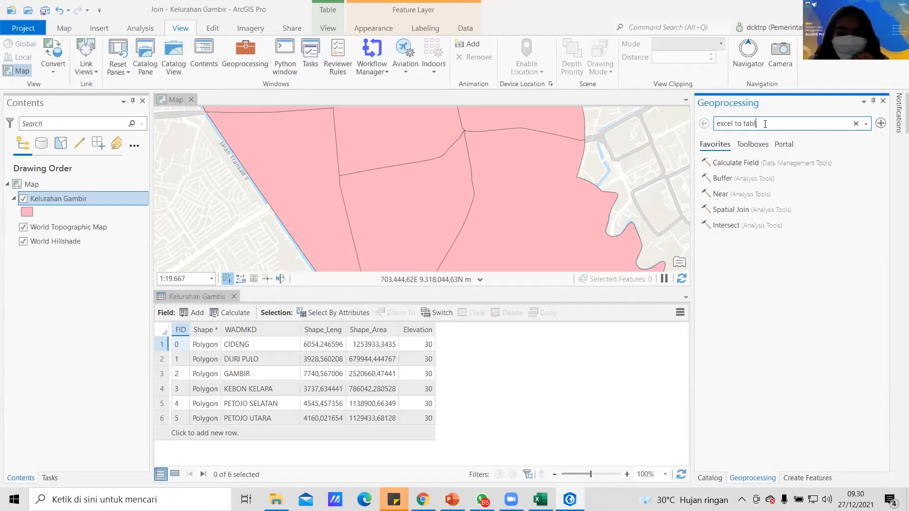
type("e")
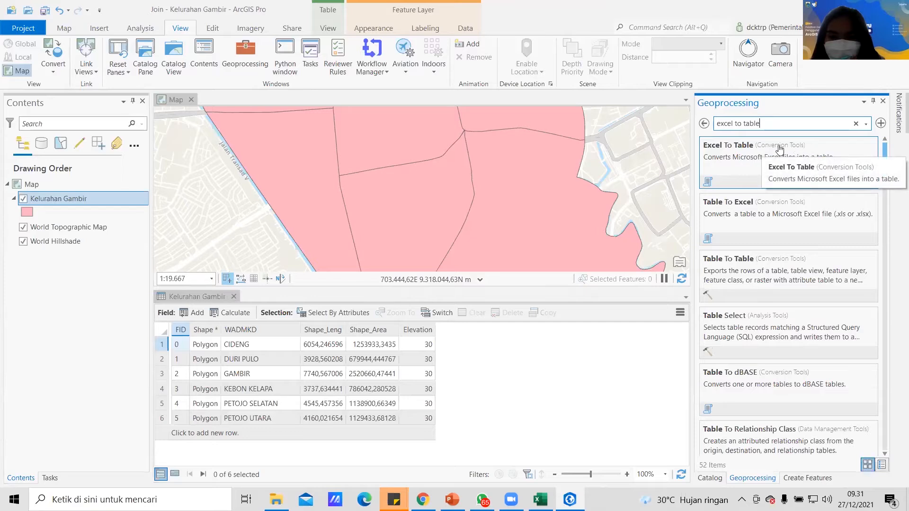
left_click(723, 165)
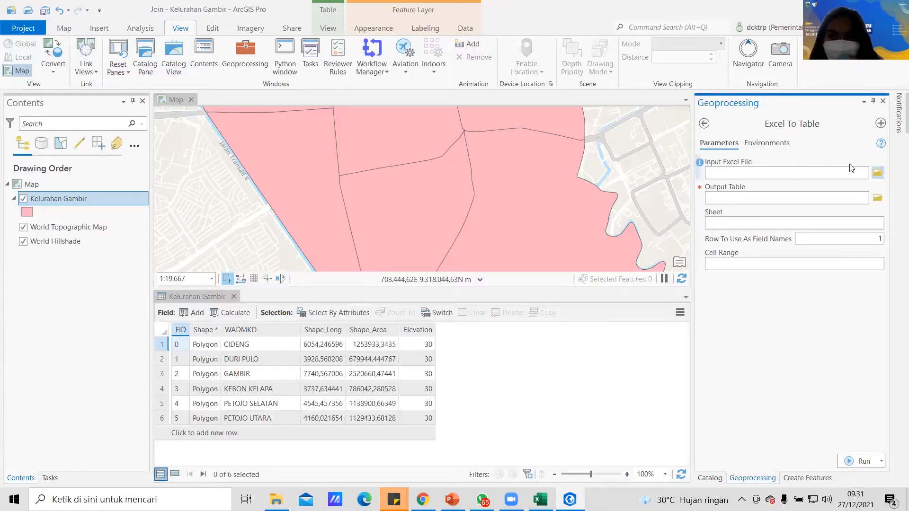
left_click(877, 173)
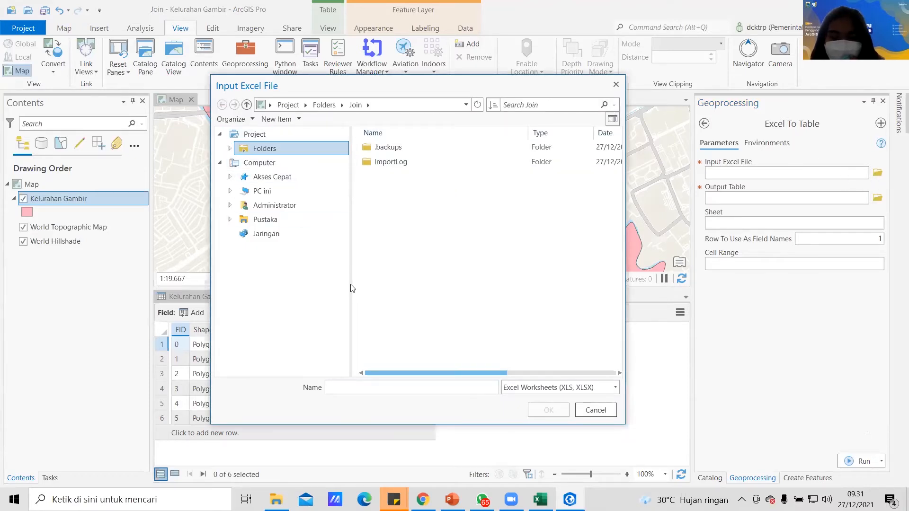
- Look through the Gambir folder under JSLC Join Table on drive E in File Explorer, and return to ArcGIS Pro
mouse_move(276, 500)
left_click(279, 440)
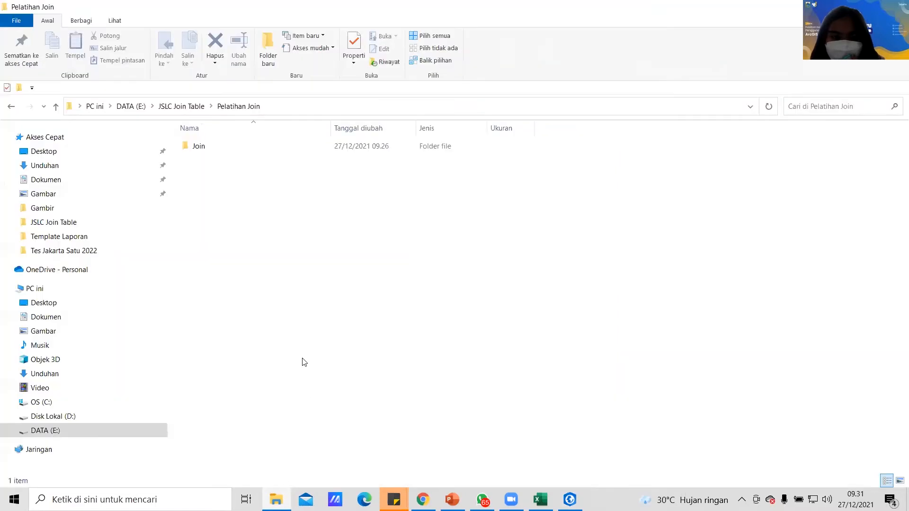
left_click(92, 425)
left_click(94, 419)
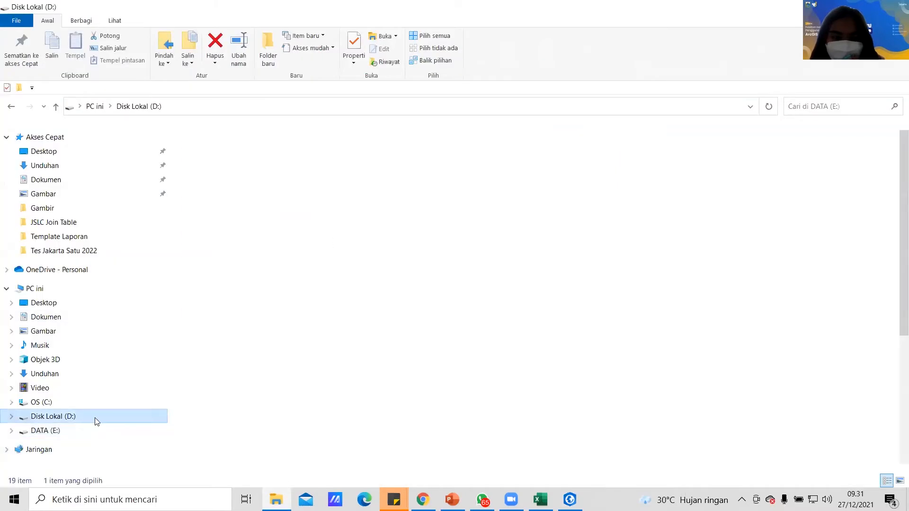
left_click(90, 430)
double_click(243, 289)
double_click(242, 160)
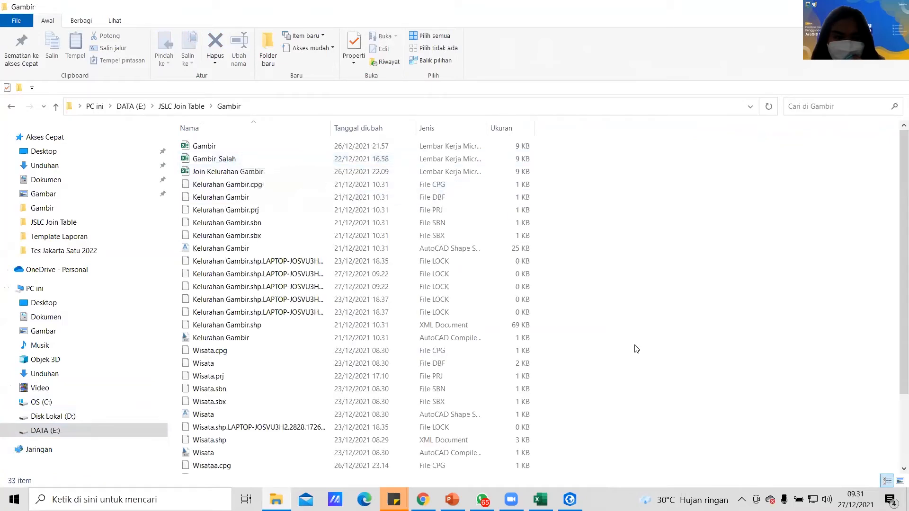
left_click(540, 500)
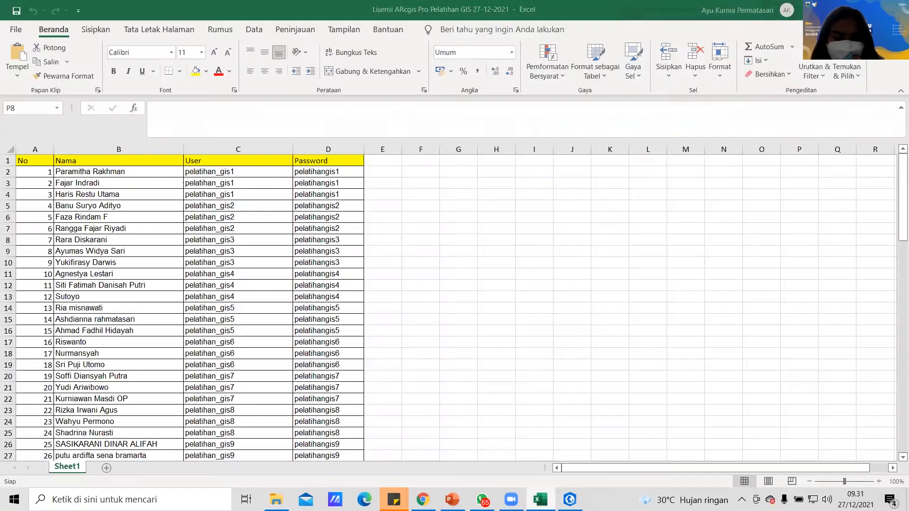
left_click(570, 499)
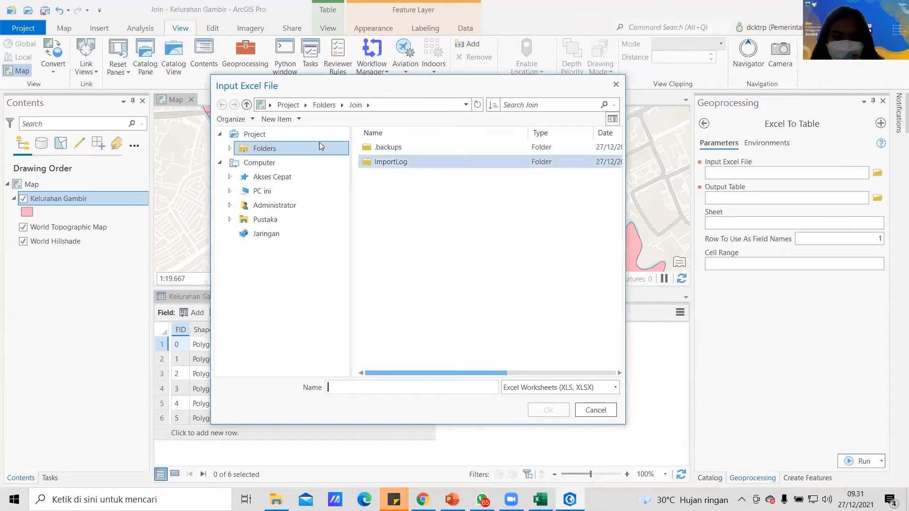
- Choose Join Kelurahan Gambir.xlsx from the JSLC Join Table\Gambir folder on drive E as the input Excel file
left_click(278, 191)
left_click(382, 284)
double_click(381, 280)
left_click(407, 308)
double_click(406, 308)
double_click(412, 163)
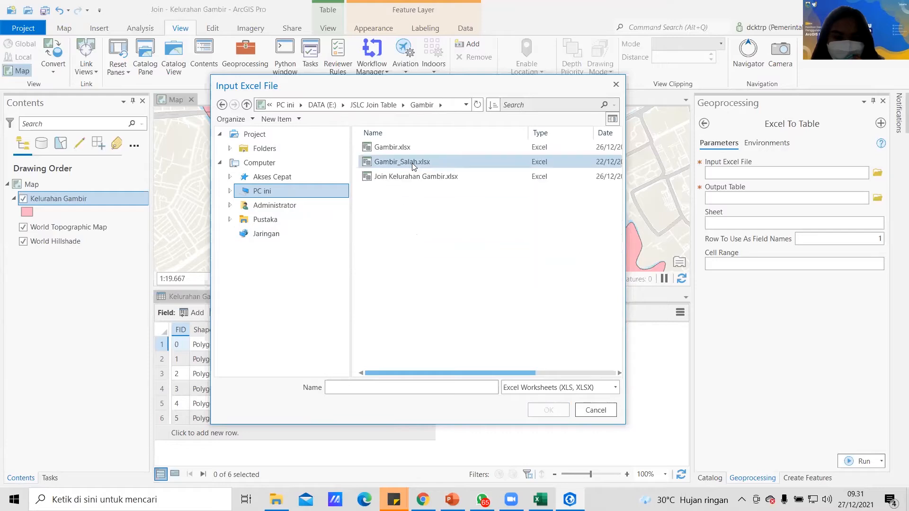
left_click(412, 179)
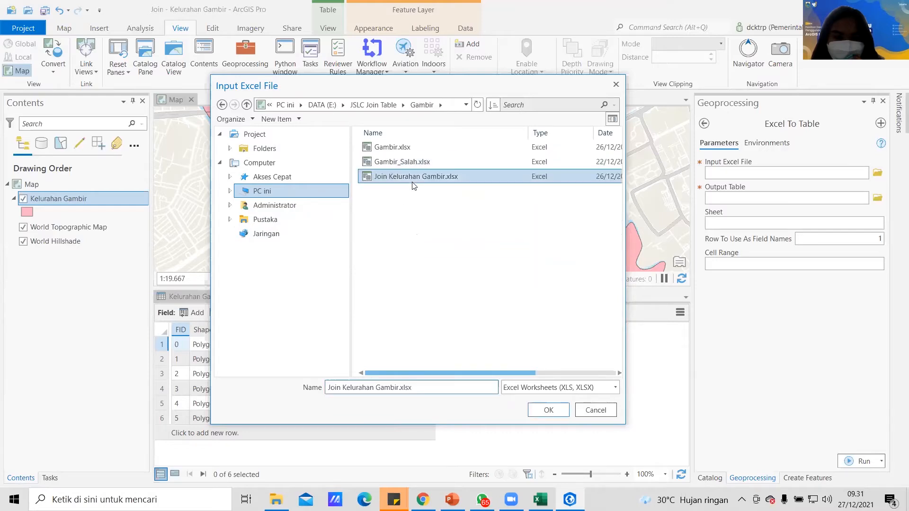
left_click(556, 411)
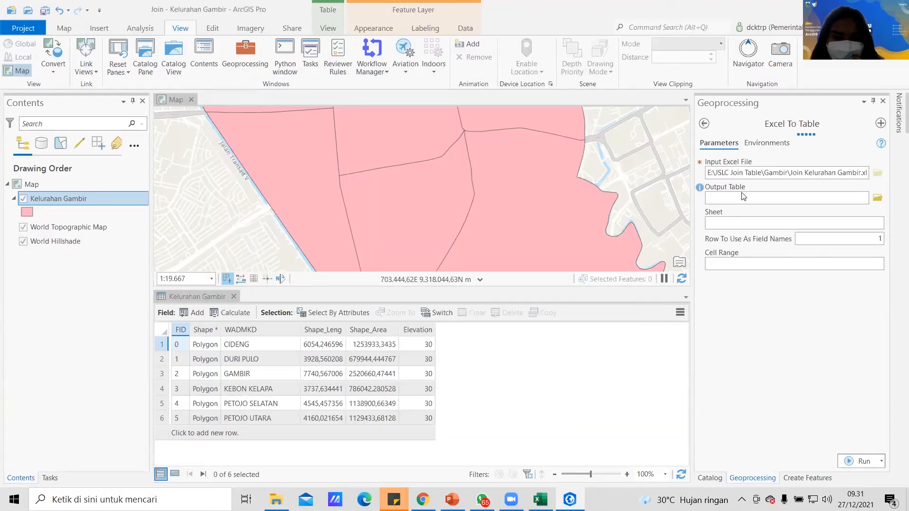
- Run Excel To Table with the output table JoinKelurahanGambir_ExcelToTable and open the resulting standalone table
left_click(792, 355)
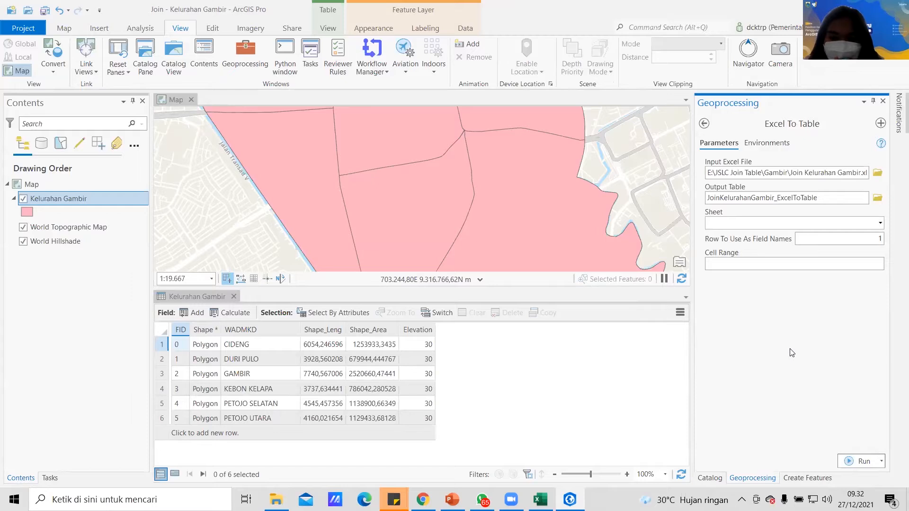
left_click(858, 463)
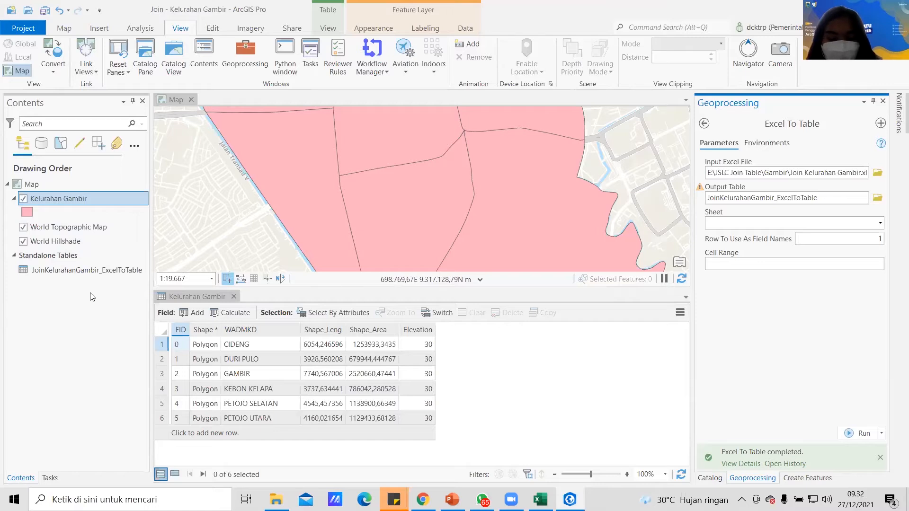
left_click(83, 274)
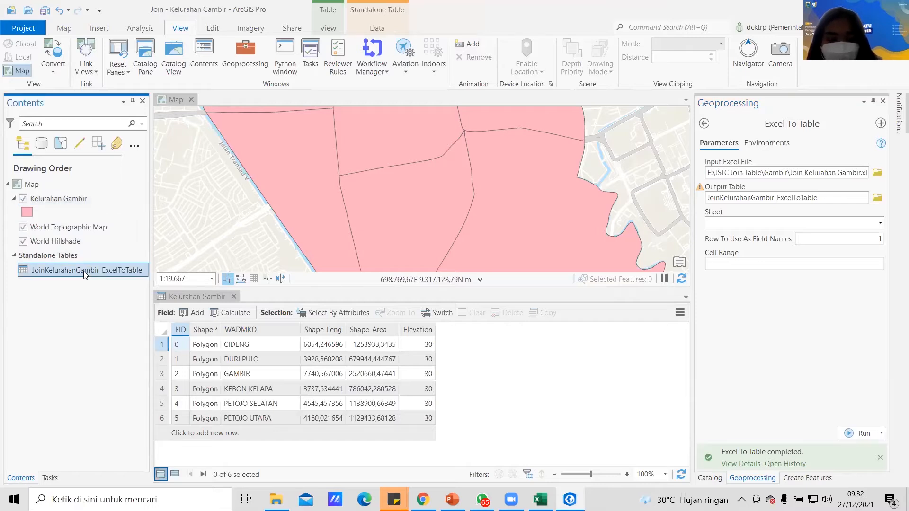
right_click(83, 271)
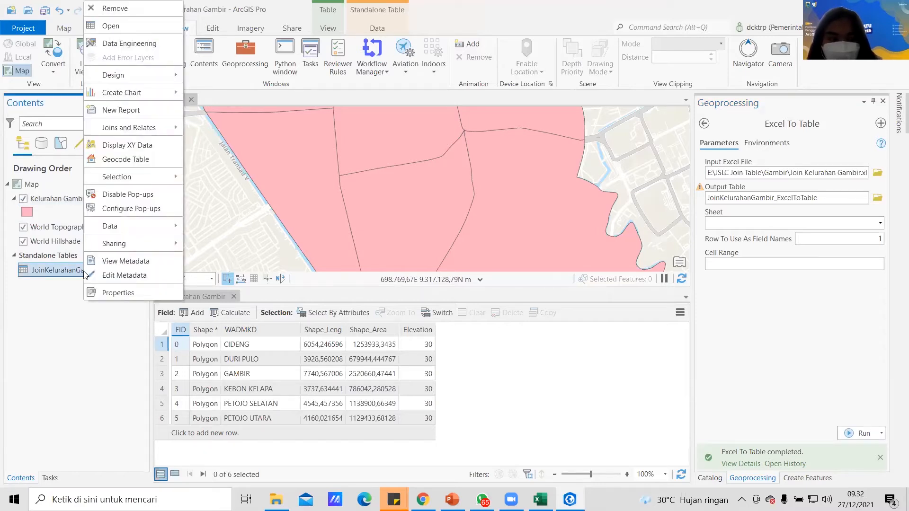
left_click(144, 27)
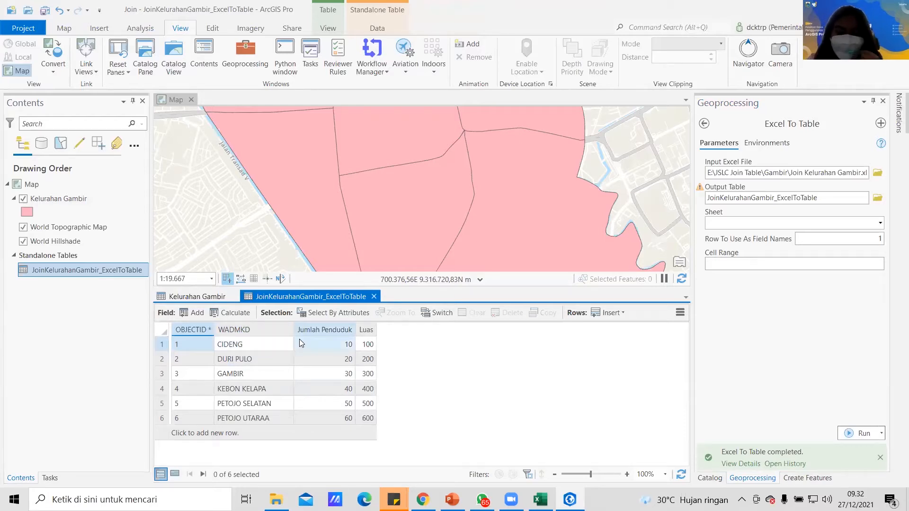
- Set up an Add Join on Kelurahan Gambir with JoinKelurahanGambir_ExcelToTable, using WADMKD as both the input join field and the join table field
right_click(91, 198)
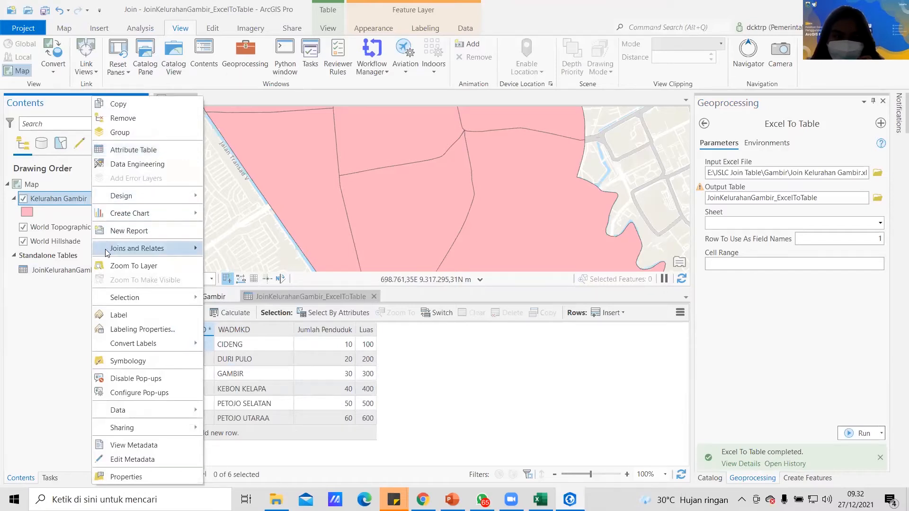
mouse_move(105, 250)
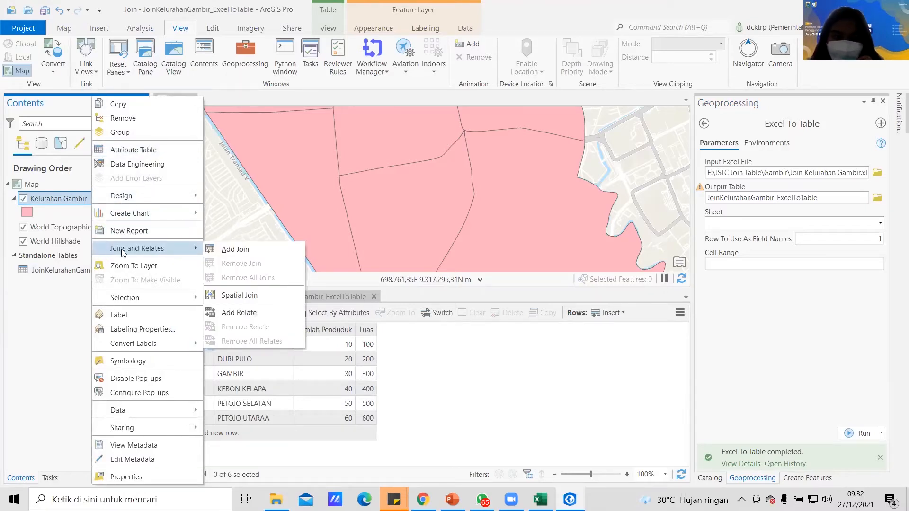
left_click(265, 250)
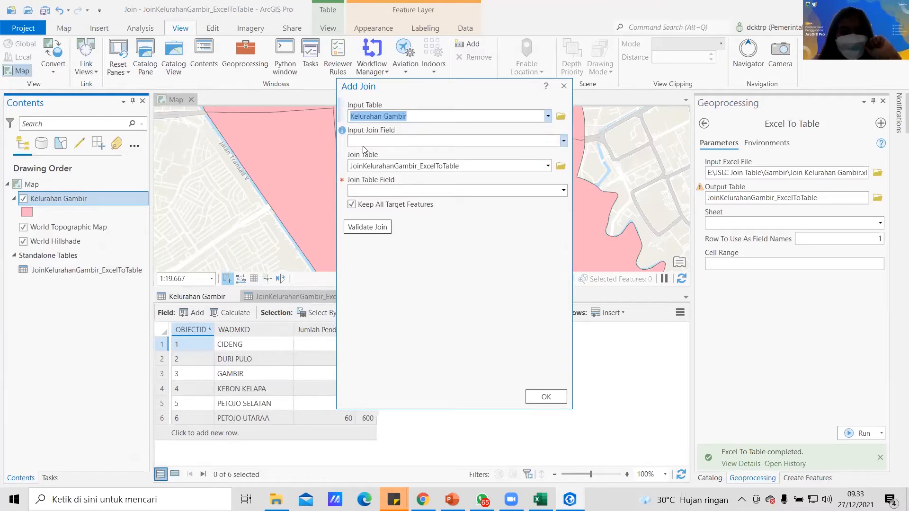
left_click(564, 141)
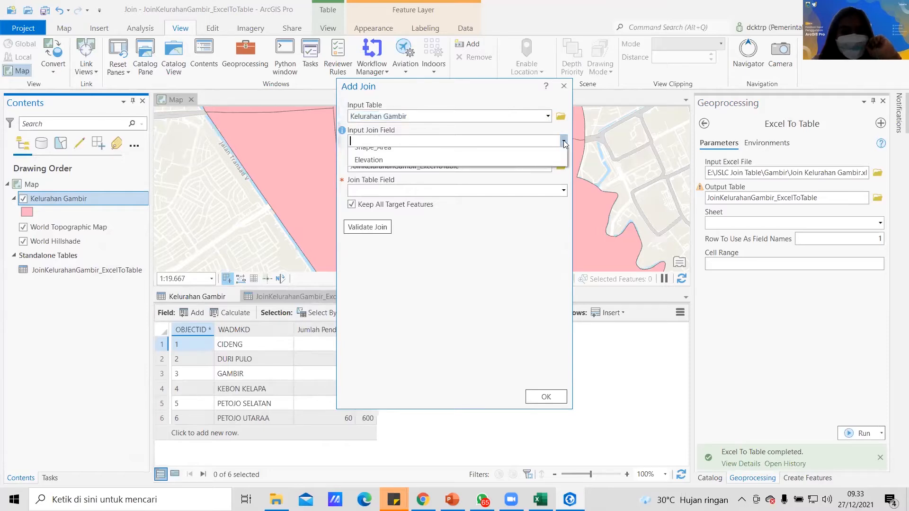
left_click(371, 169)
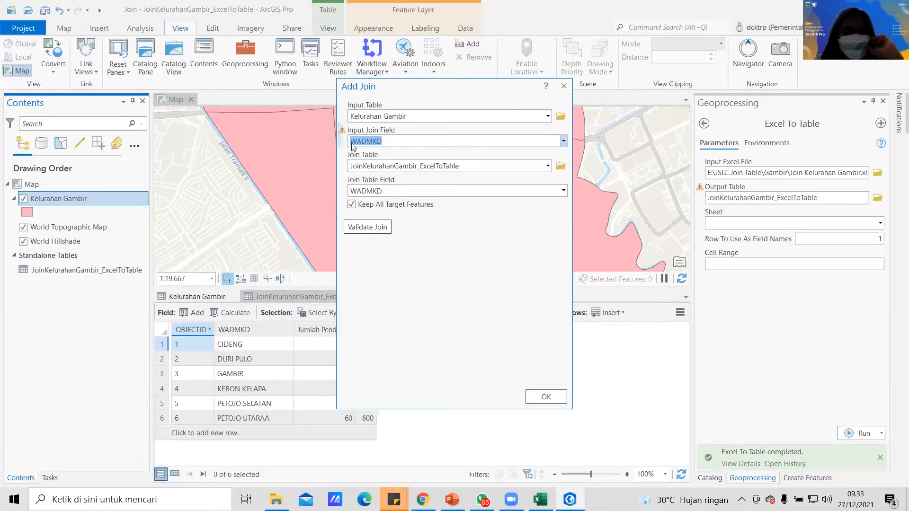
left_click(387, 141)
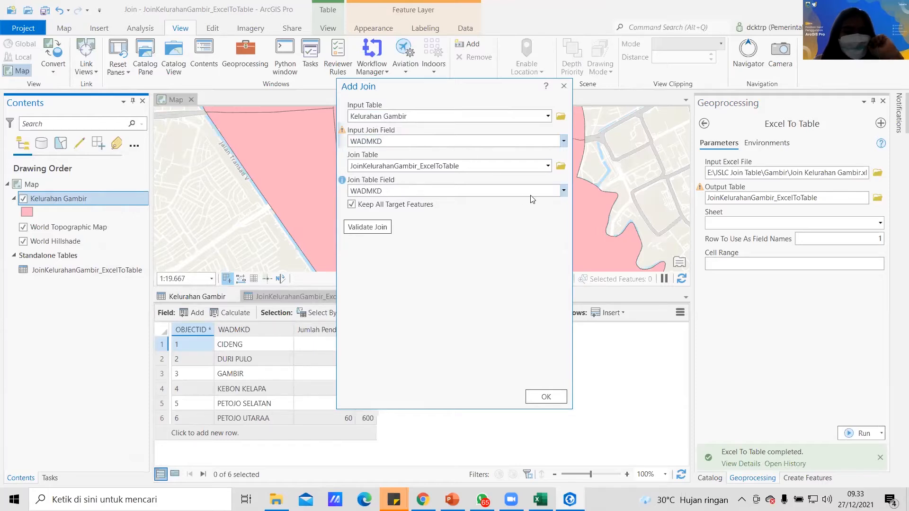
left_click(564, 190)
left_click(488, 211)
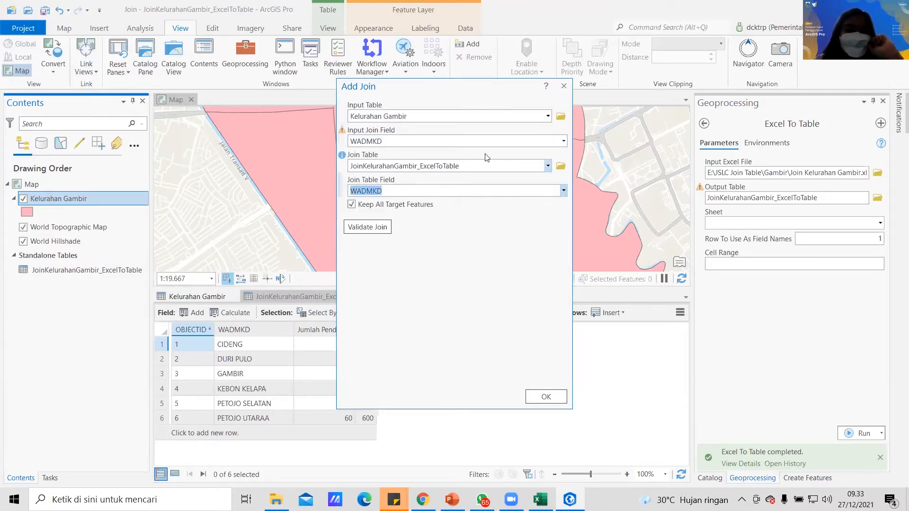
left_click(517, 166)
left_click(517, 167)
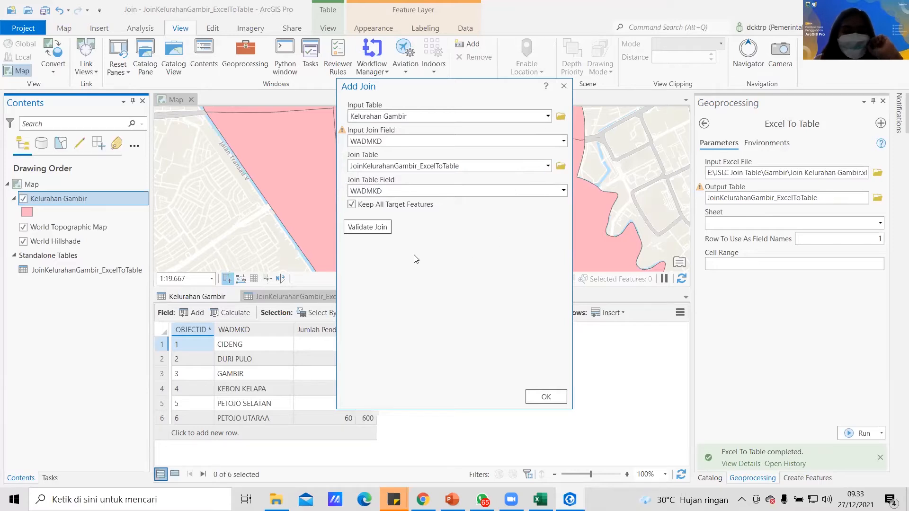
- Validate the WADMKD join, read through the validation report, and apply the join to Kelurahan Gambir
left_click(385, 231)
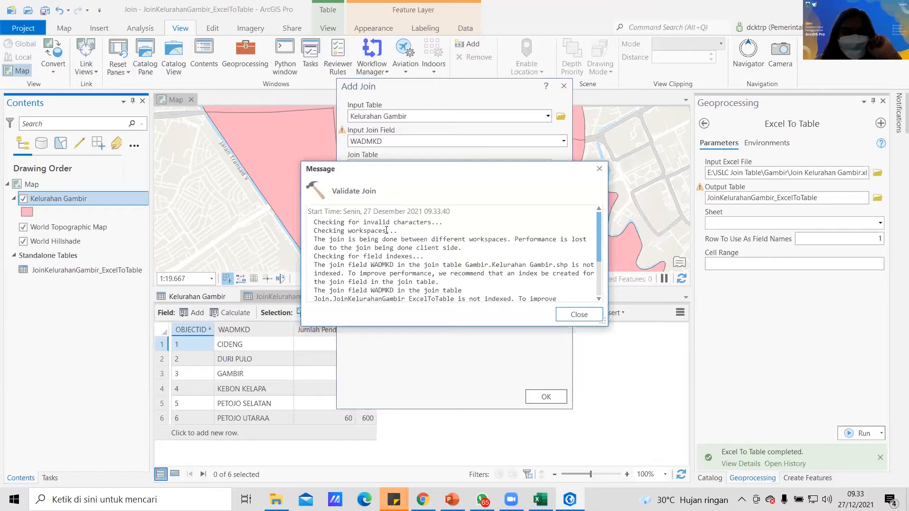
scroll(386, 232, "down", 3)
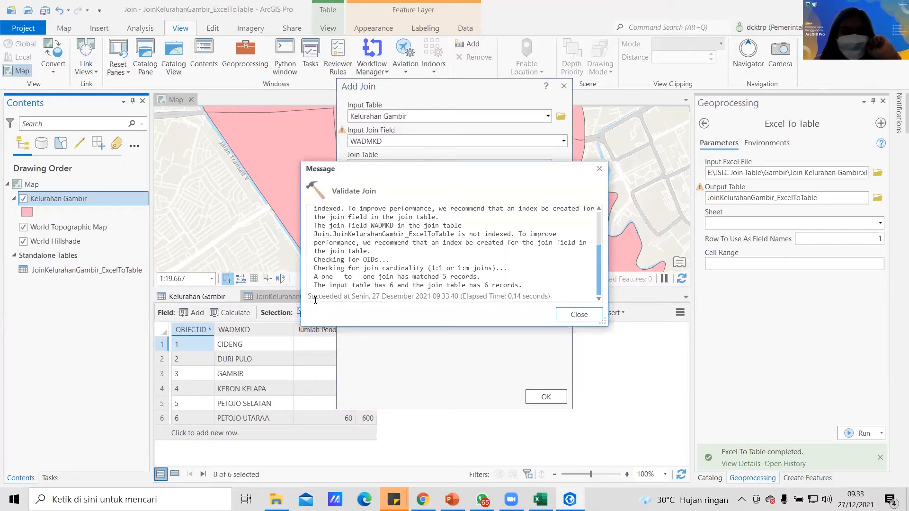
left_click(579, 315)
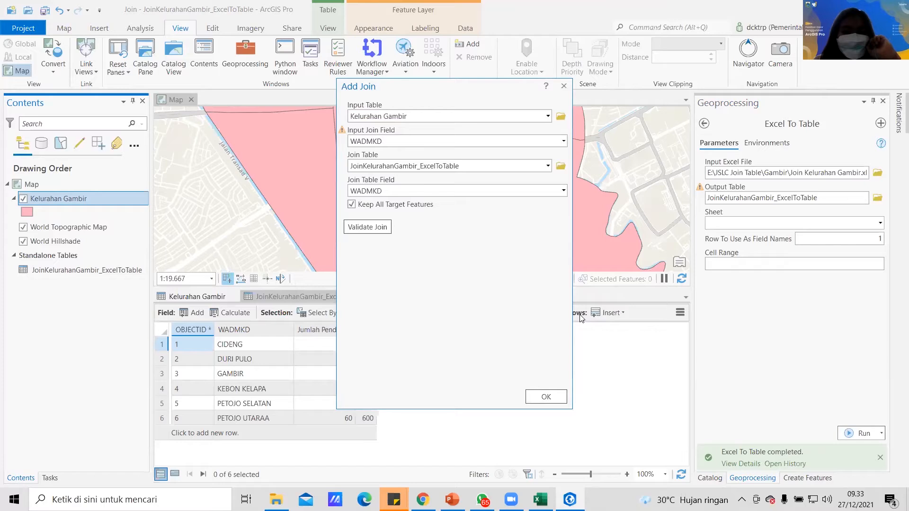
left_click(541, 394)
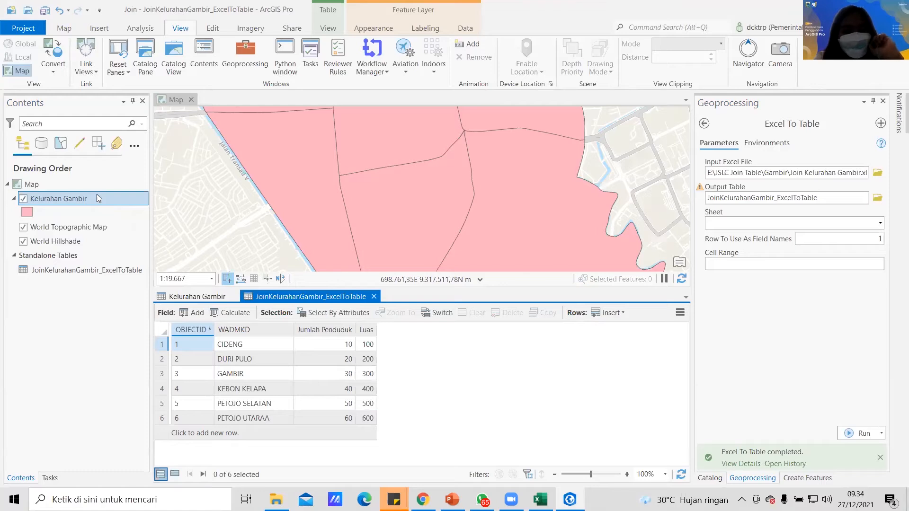
- Open the Kelurahan Gambir attribute table to check the joined fields, and enlarge the map view to show the whole layer
right_click(52, 197)
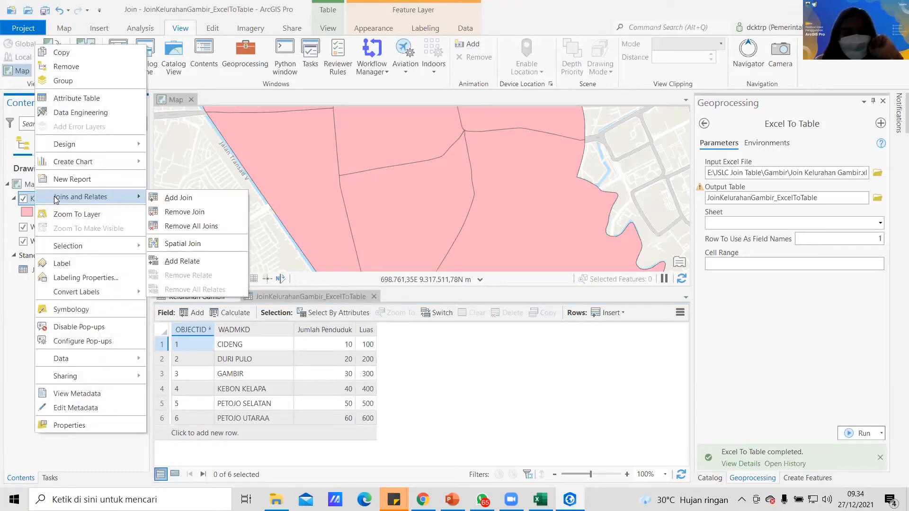
left_click(98, 97)
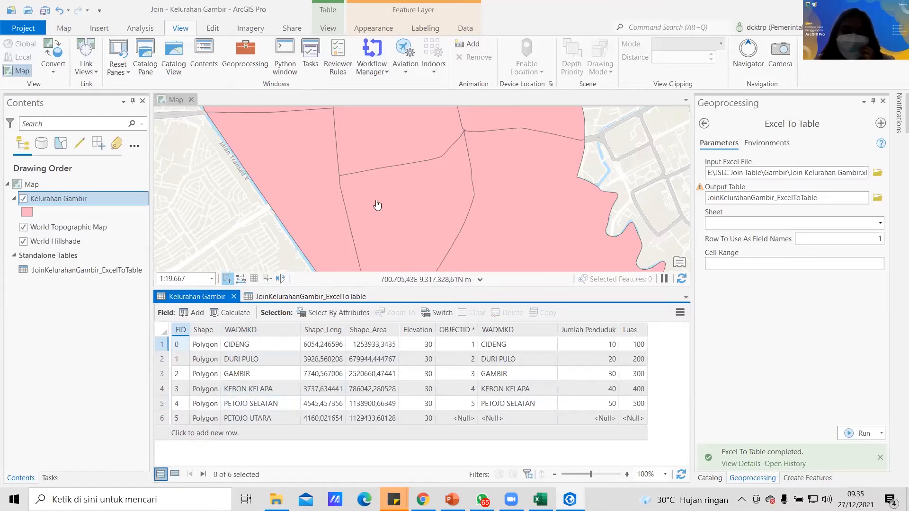
scroll(377, 204, "down", 1)
scroll(377, 203, "down", 3)
left_click_drag(402, 214, 403, 199)
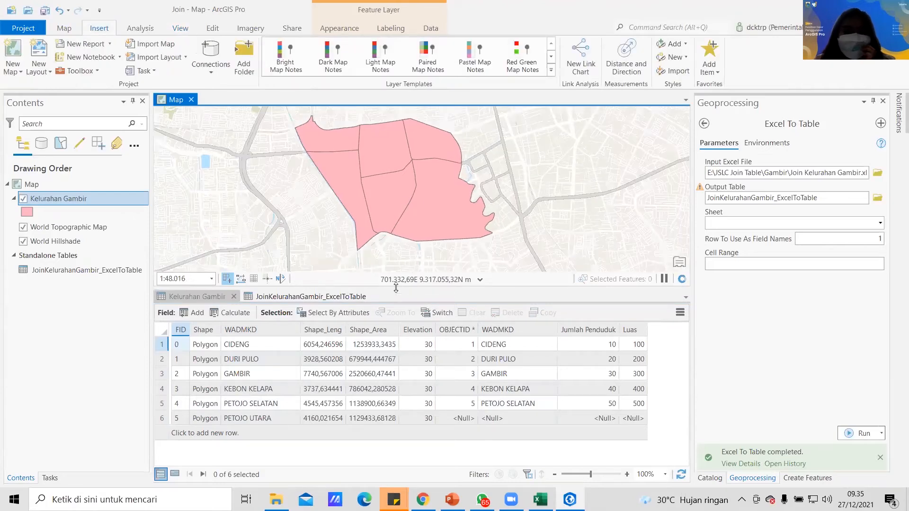
left_click_drag(392, 314, 391, 324)
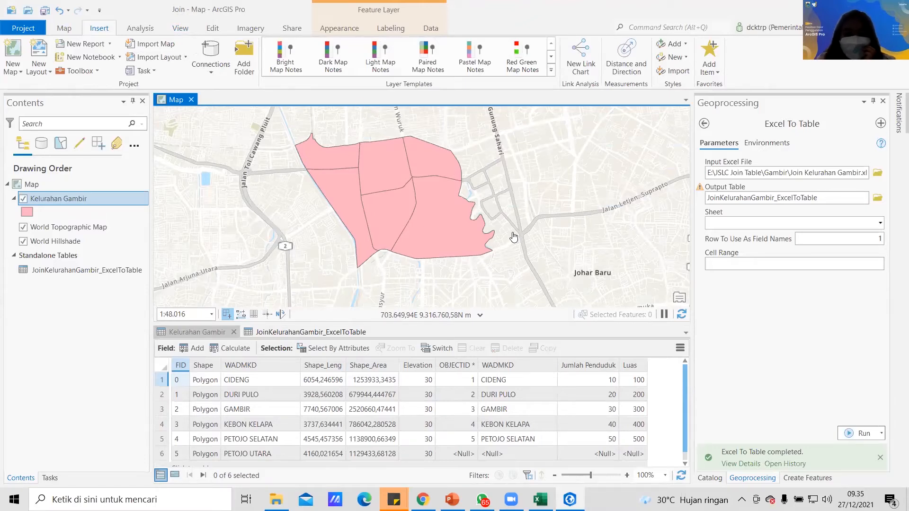
- Start a new shapefile in the JSLC Join Table folder, named Wisata with the geometry type Point
left_click(709, 479)
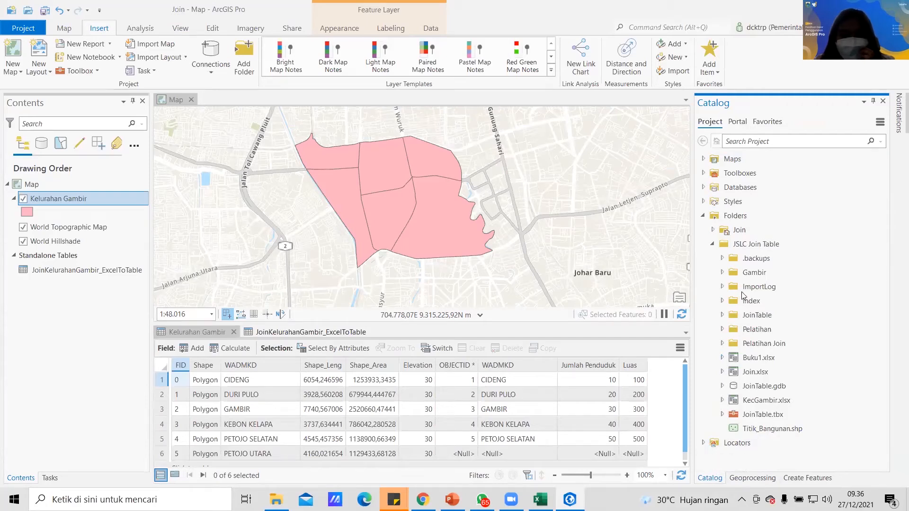
left_click(750, 244)
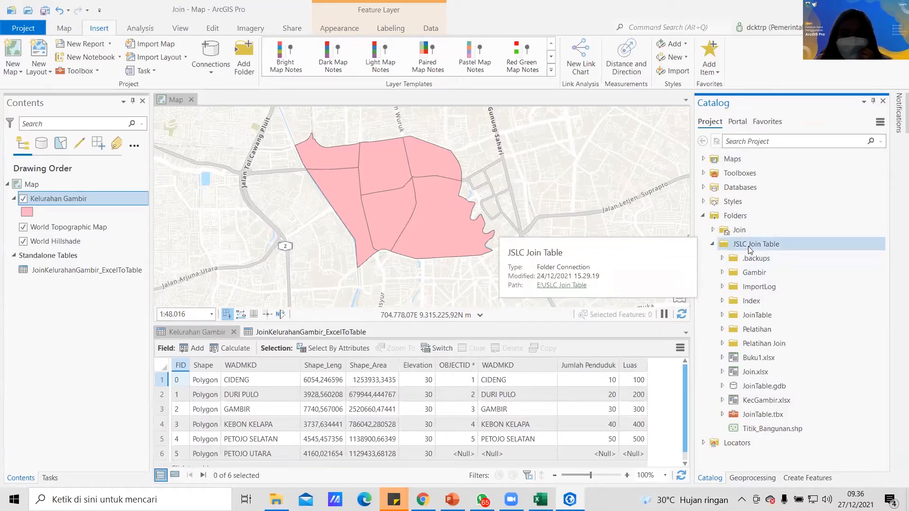
right_click(751, 251)
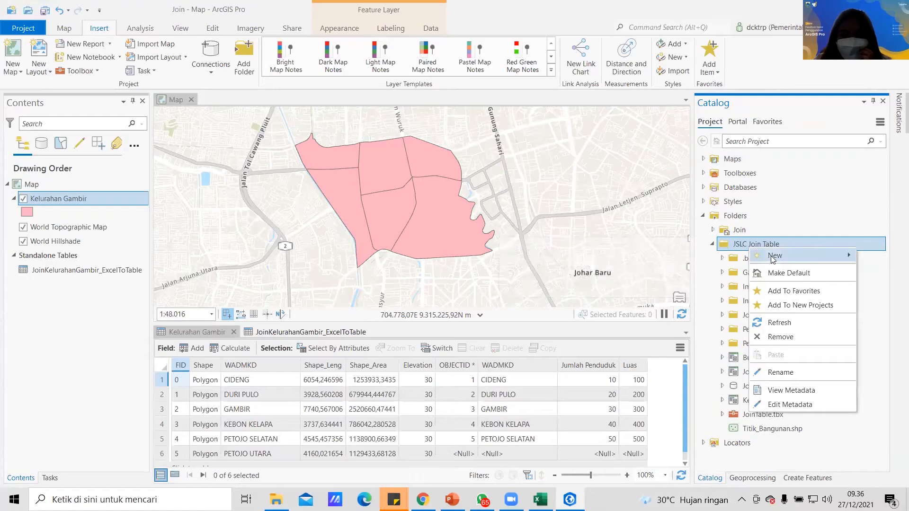
mouse_move(773, 259)
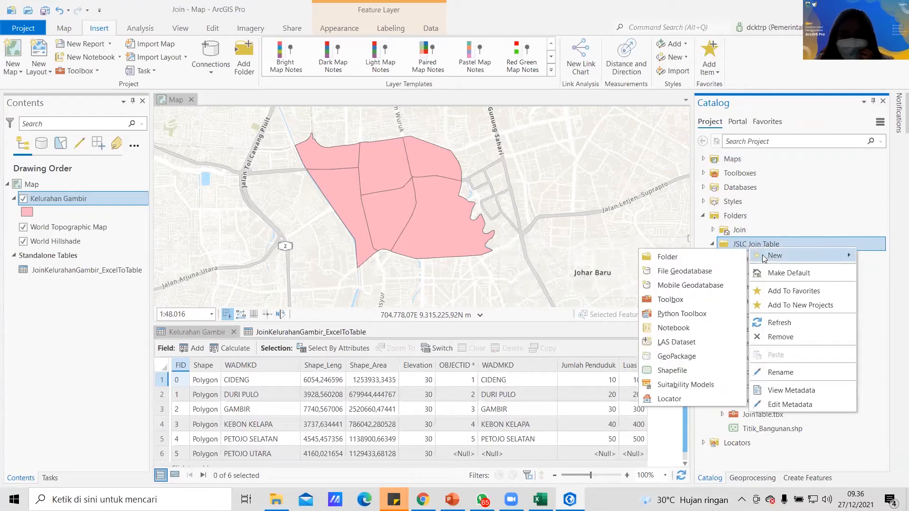
left_click(715, 370)
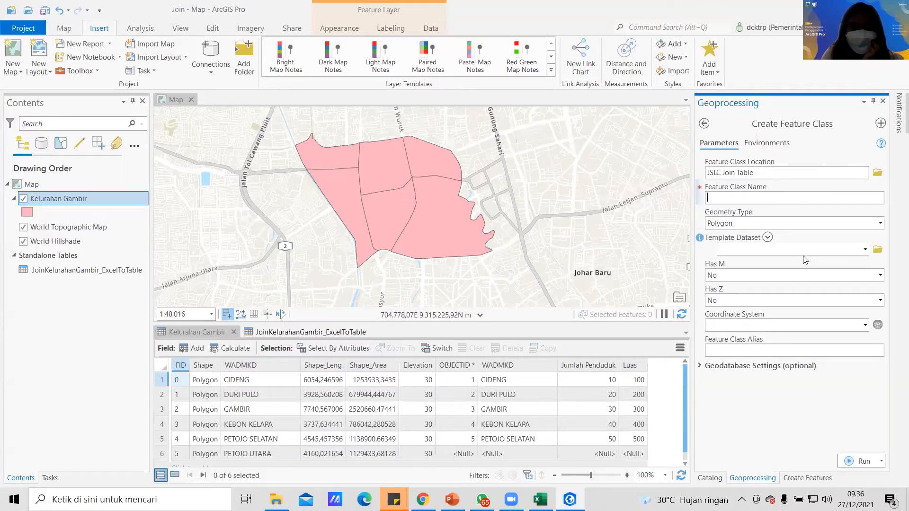
type("Wisata")
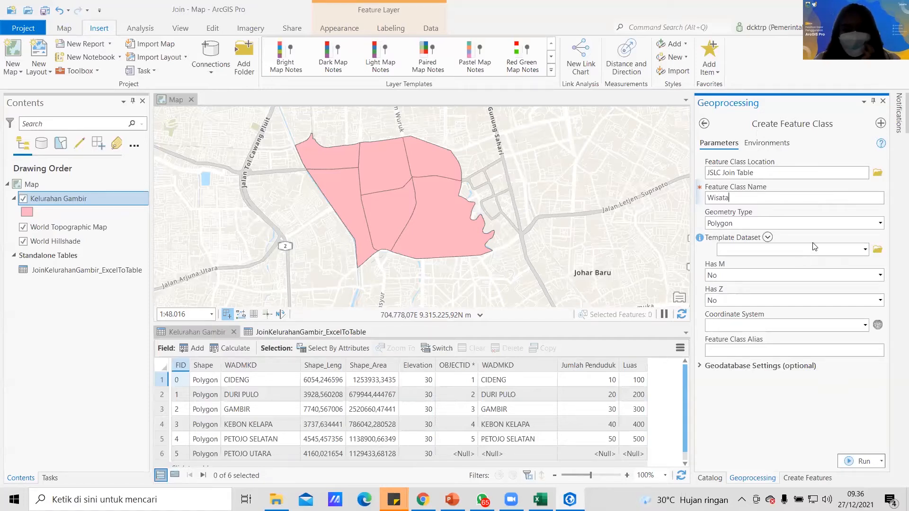
left_click(881, 225)
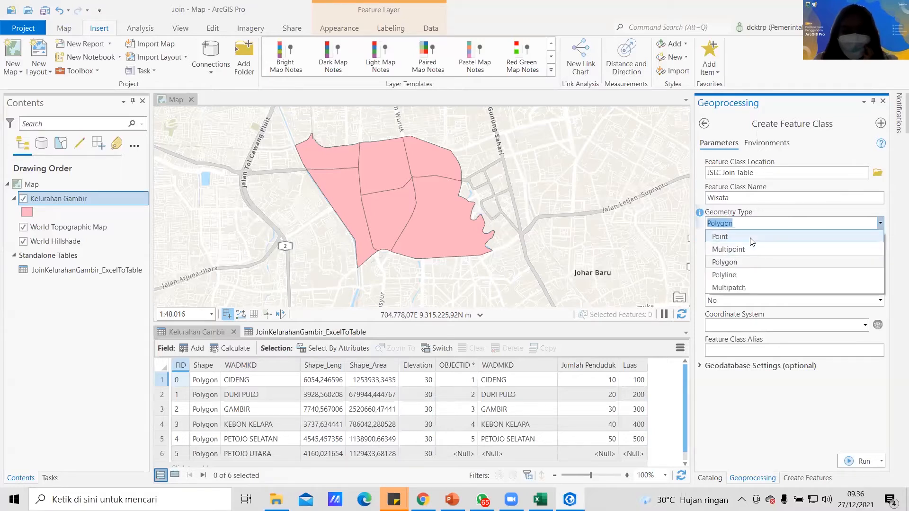
left_click(738, 237)
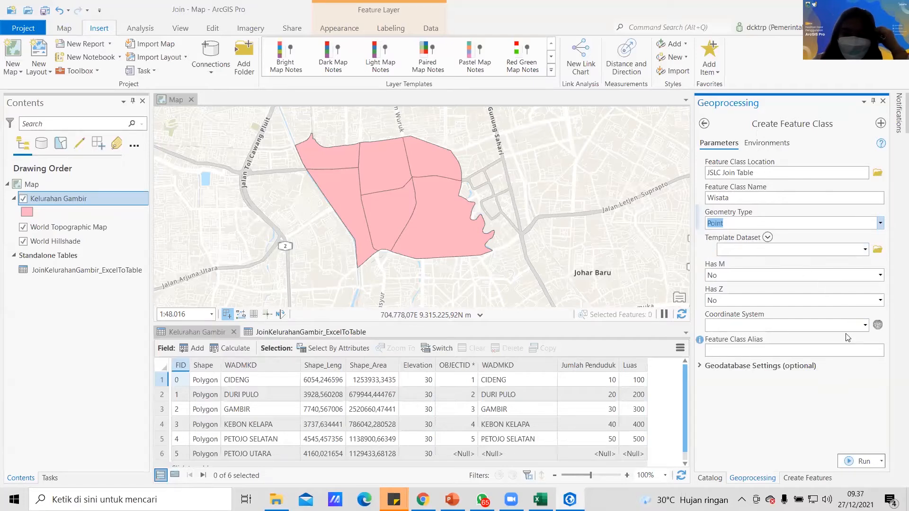
- Assign the WGS 1984 UTM Zone 48S coordinate system from the map's layers to Wisata and create the shapefile
left_click(878, 326)
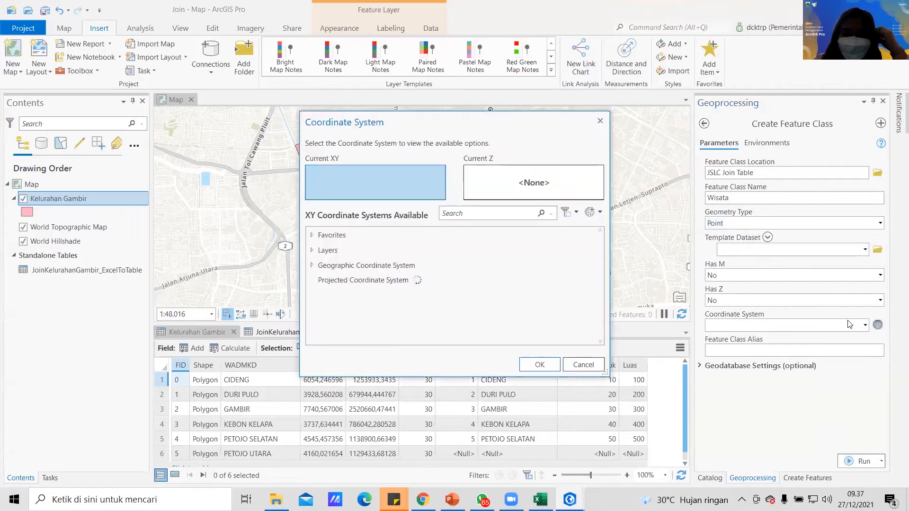
left_click(322, 251)
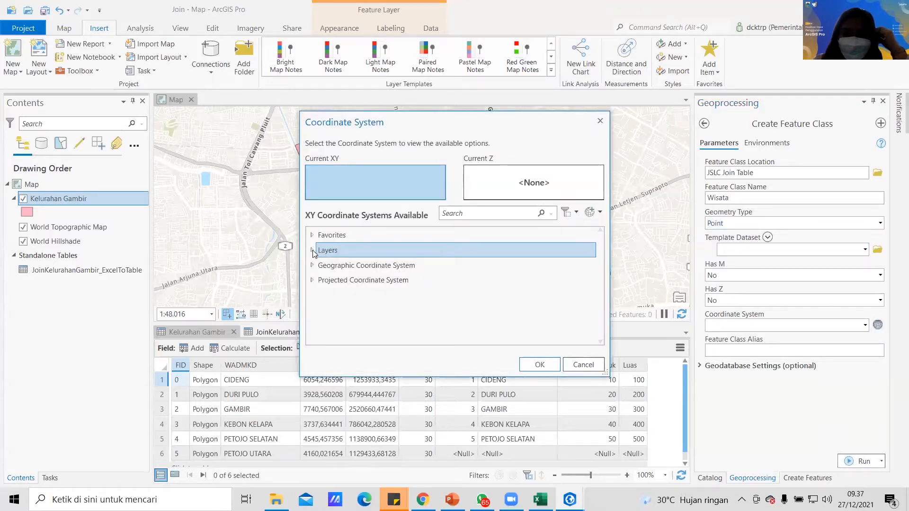
left_click(312, 251)
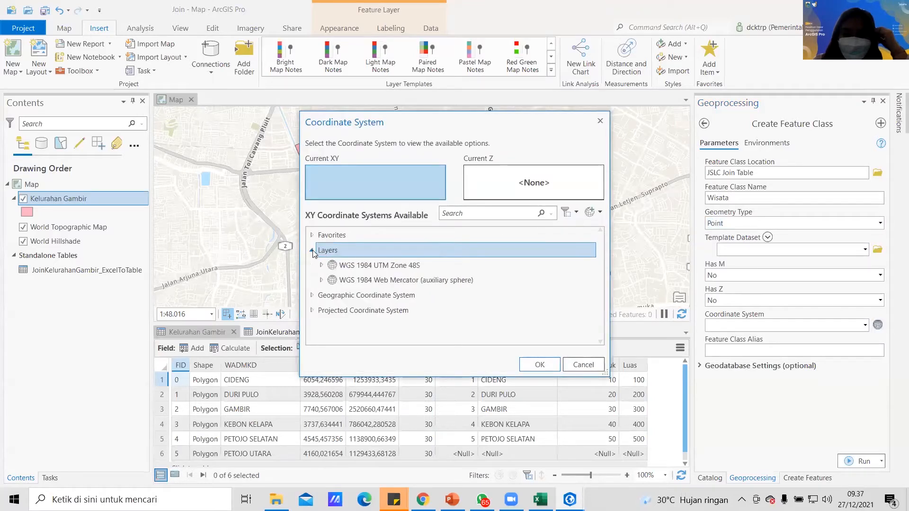
left_click(420, 266)
left_click(533, 366)
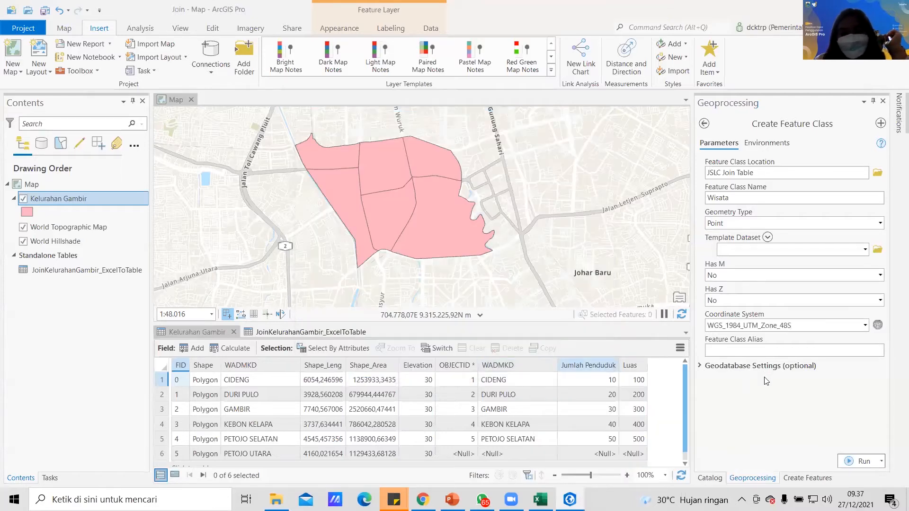
left_click(808, 399)
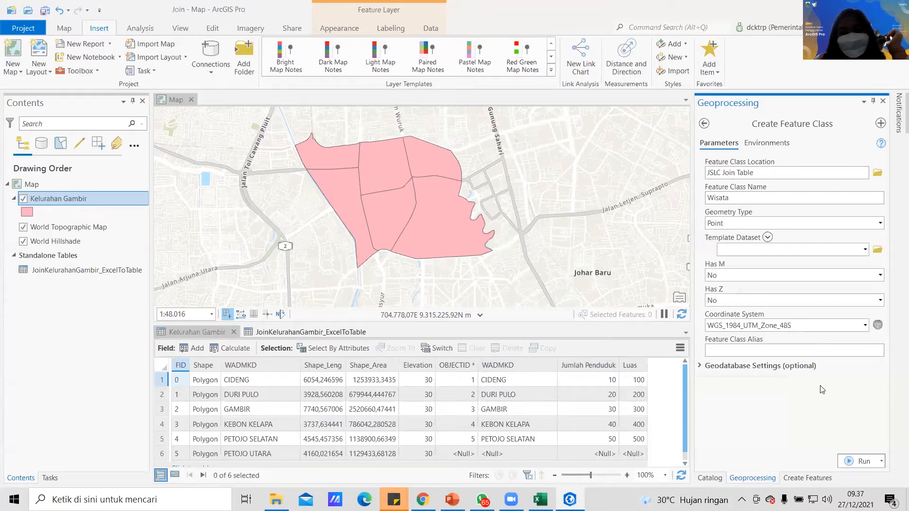
left_click(855, 463)
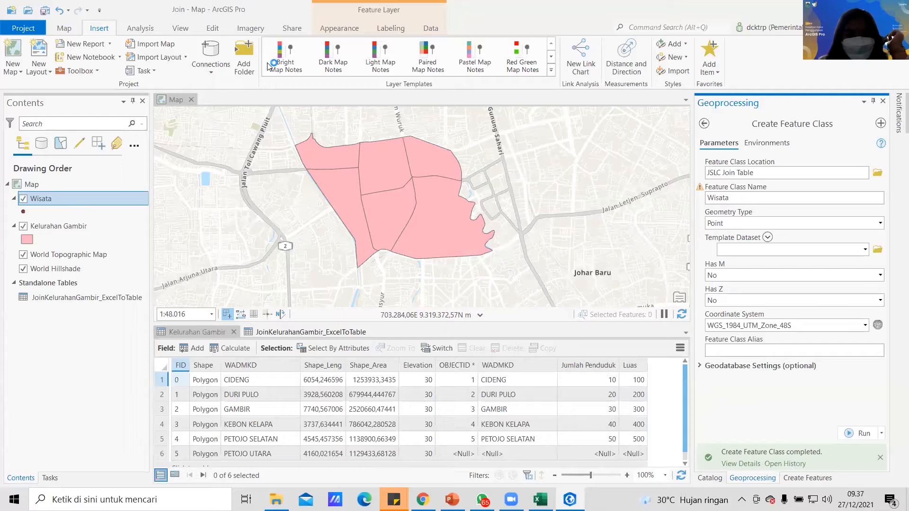
- Place five Wisata points spread over the Kelurahan Gambir polygons and open the Wisata attribute table
left_click(23, 212)
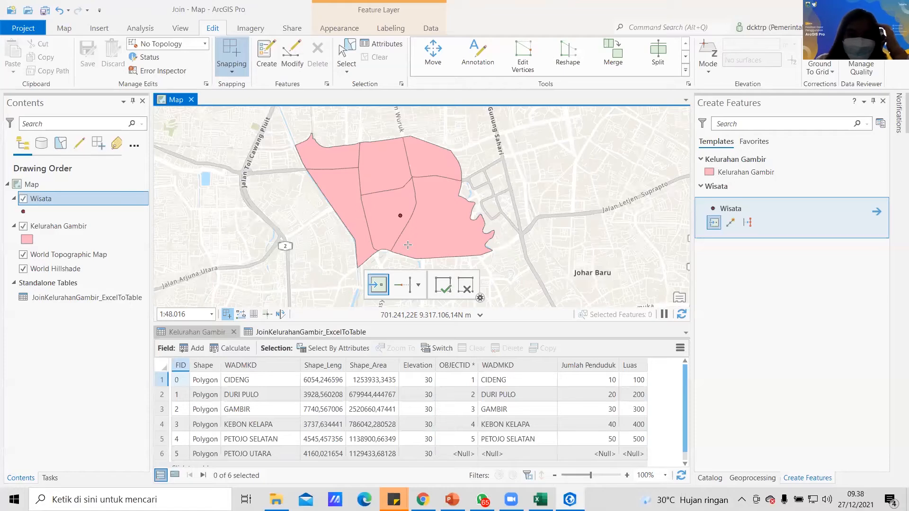
left_click(428, 227)
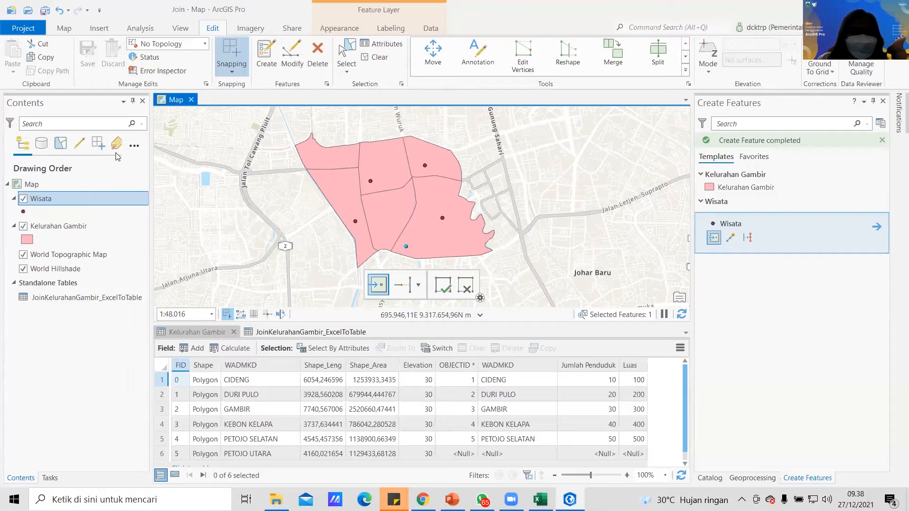
right_click(82, 199)
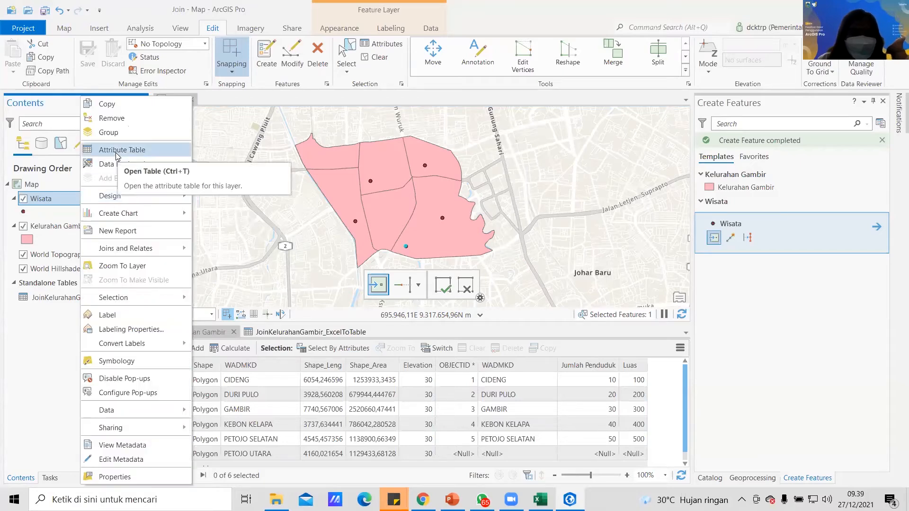
left_click(124, 150)
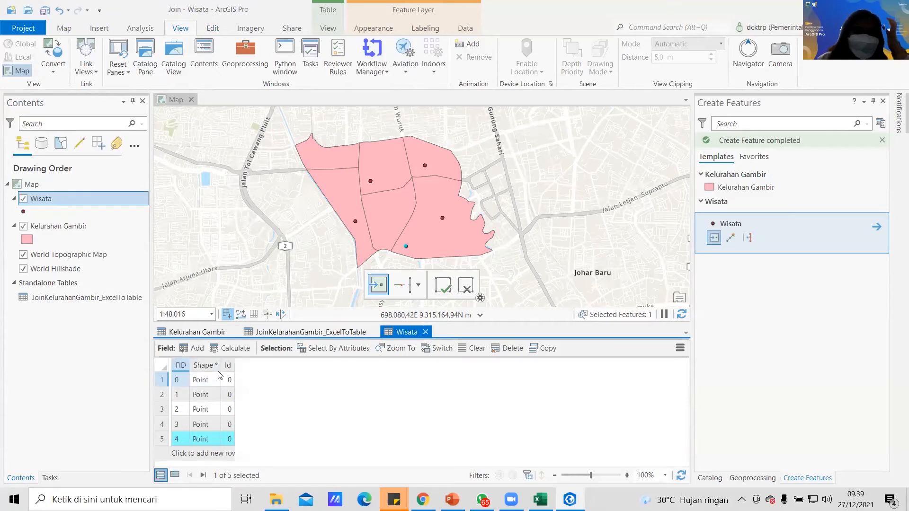
mouse_move(219, 372)
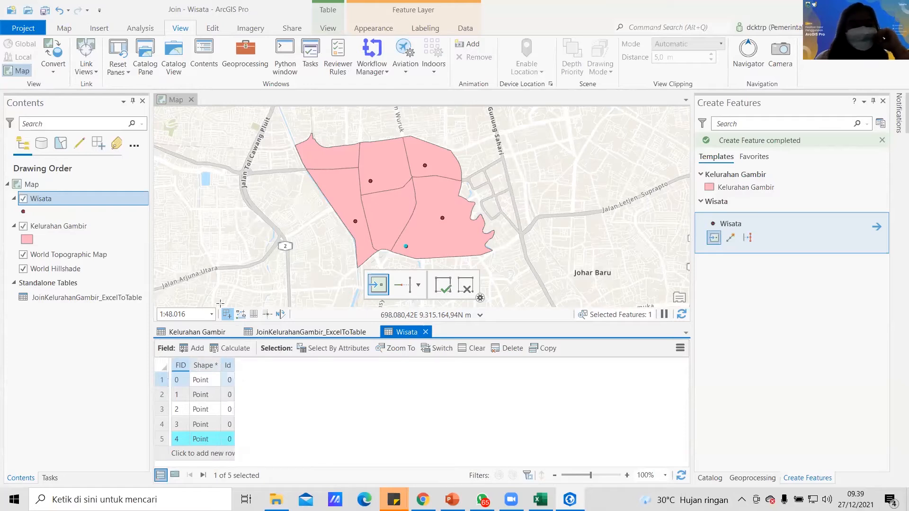
- Add a Text field named Nama to the Wisata attribute table and save the field changes
left_click(197, 350)
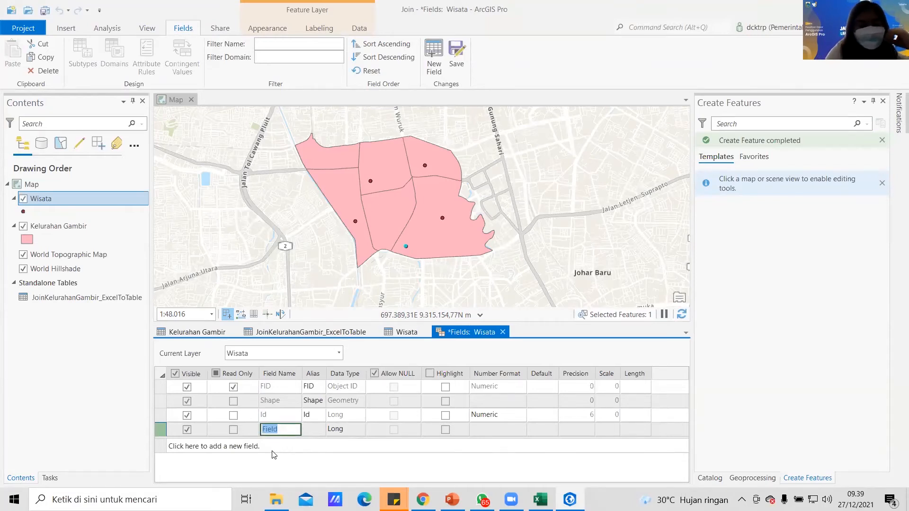
type("Nama")
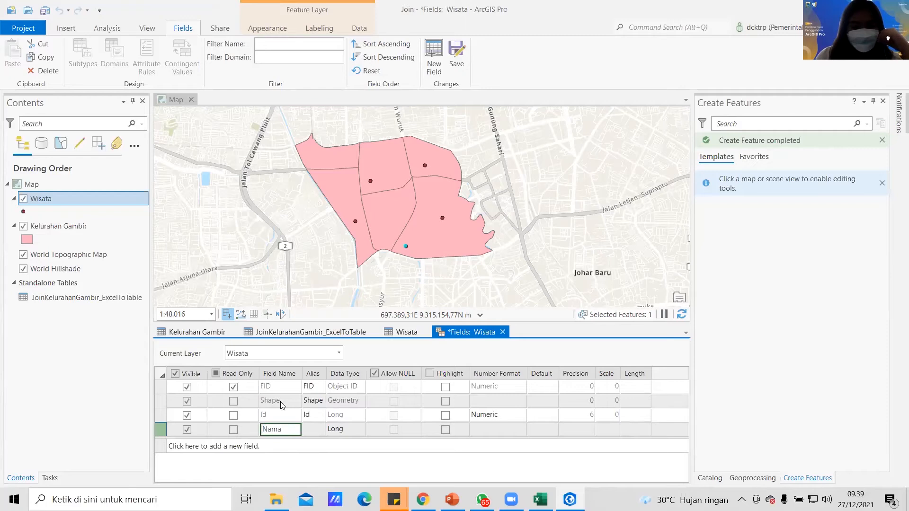
left_click(339, 435)
left_click(350, 430)
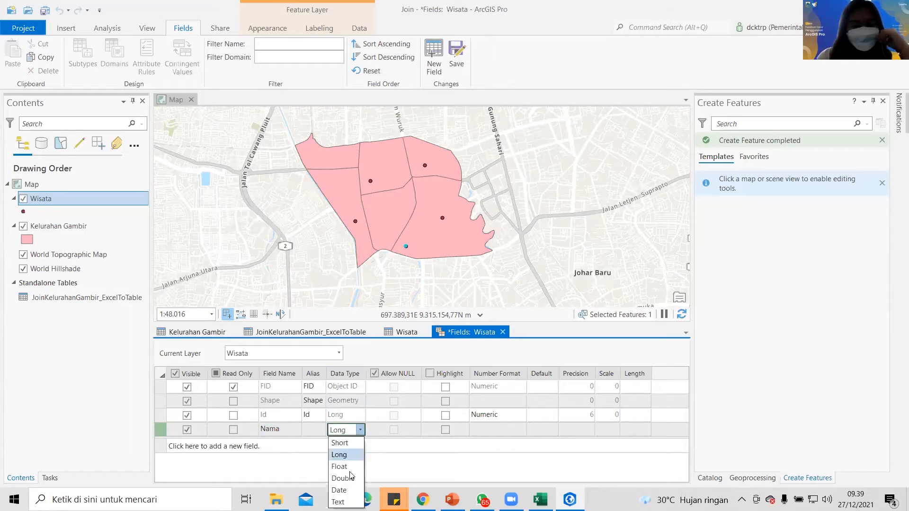
left_click(346, 502)
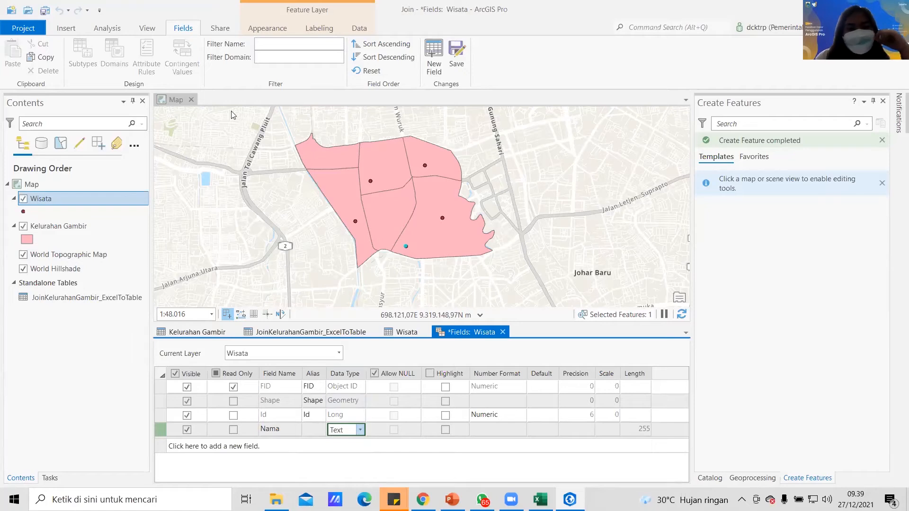
left_click(453, 52)
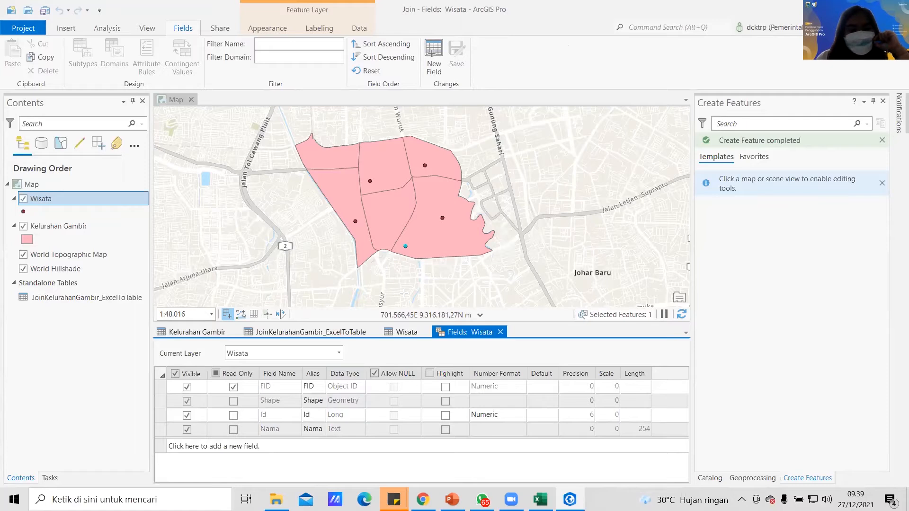
- Fill the Nama field of the five Wisata points with Titik 1 through Titik 5, in row order
left_click(396, 334)
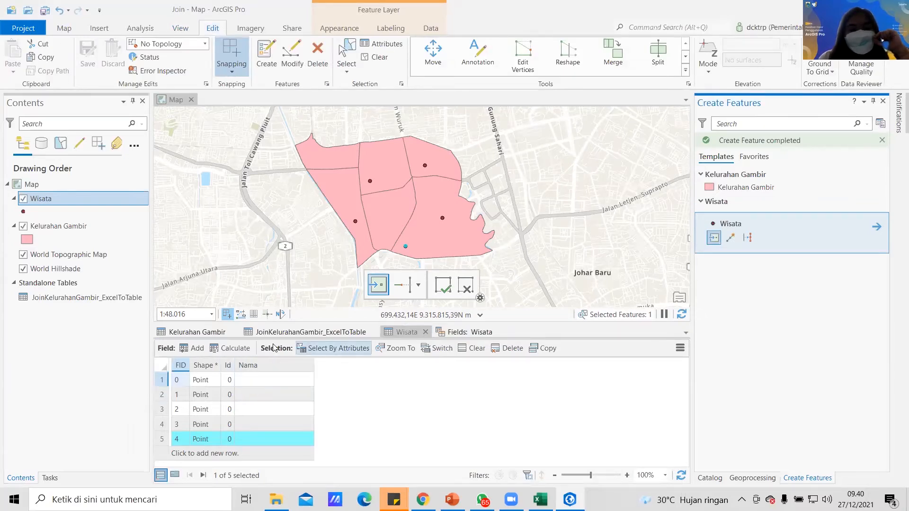
double_click(256, 377)
type("Titik 1")
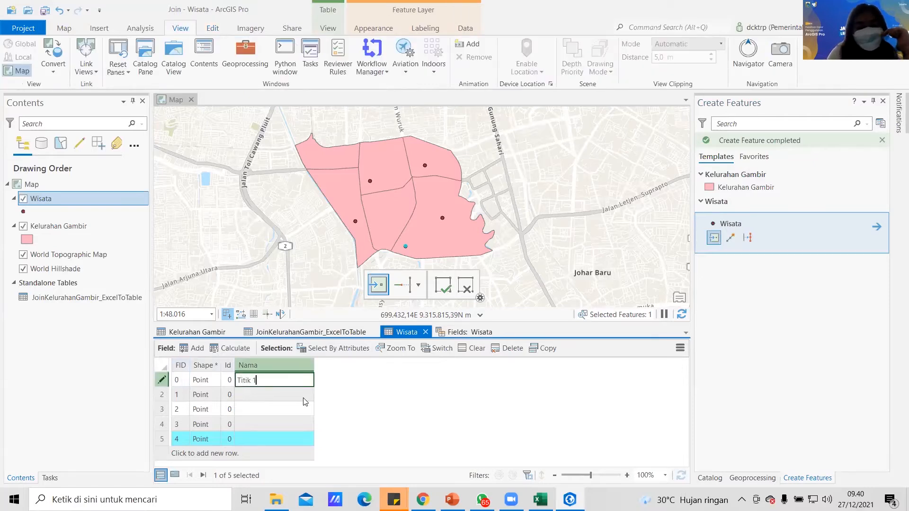
key("Return")
type("Titik")
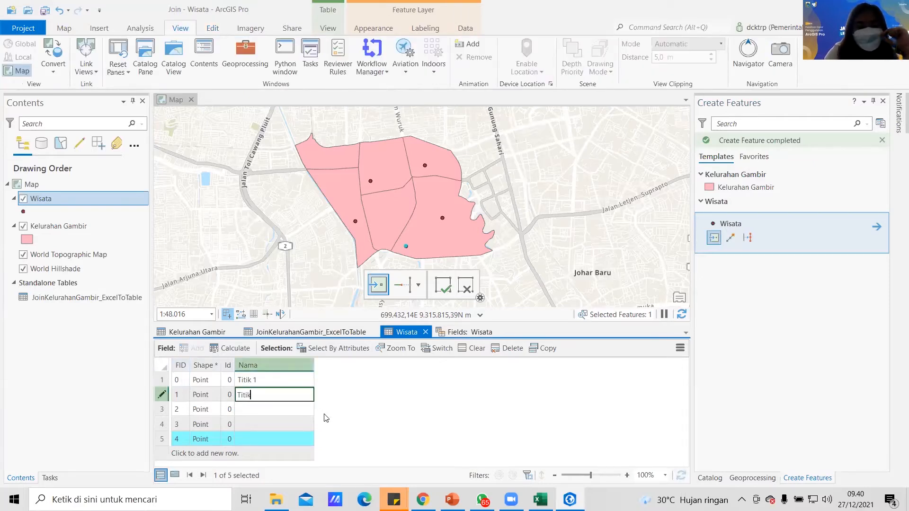
type(" 2")
key("Return")
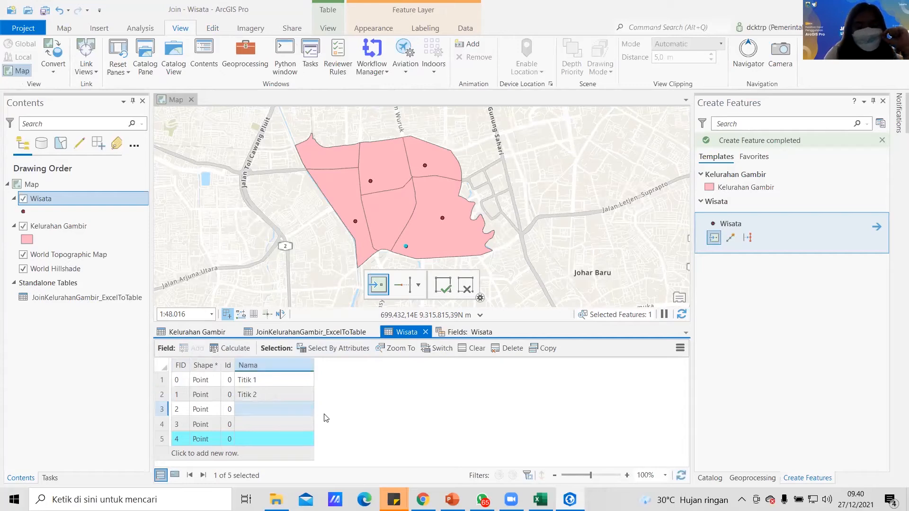
type("Titik 3")
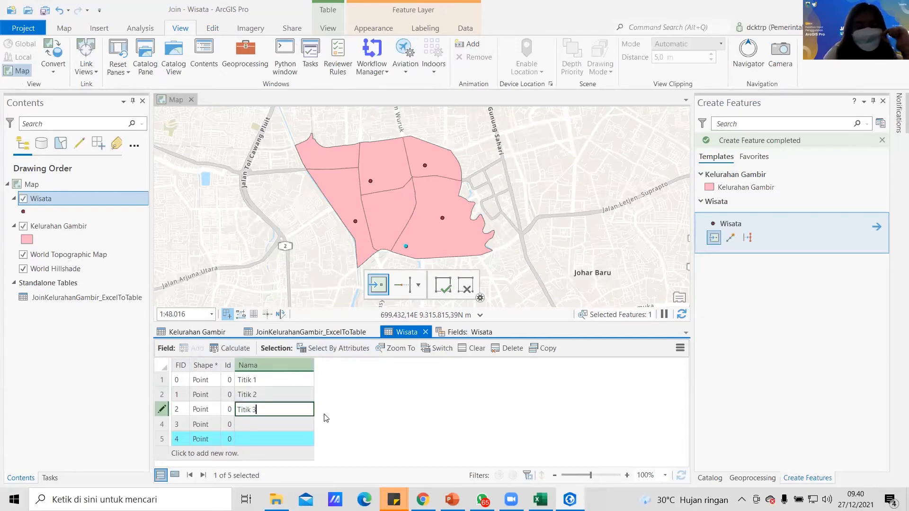
key("Return")
type("Titik 4")
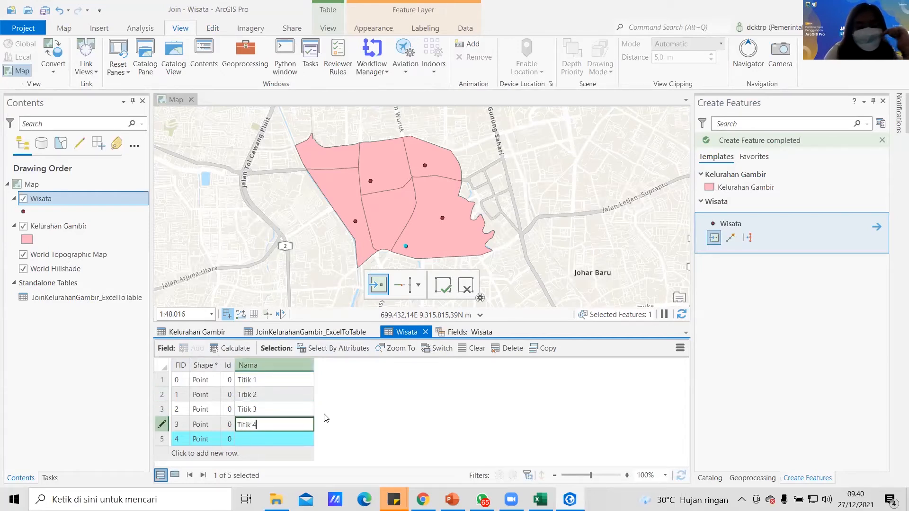
key("Return")
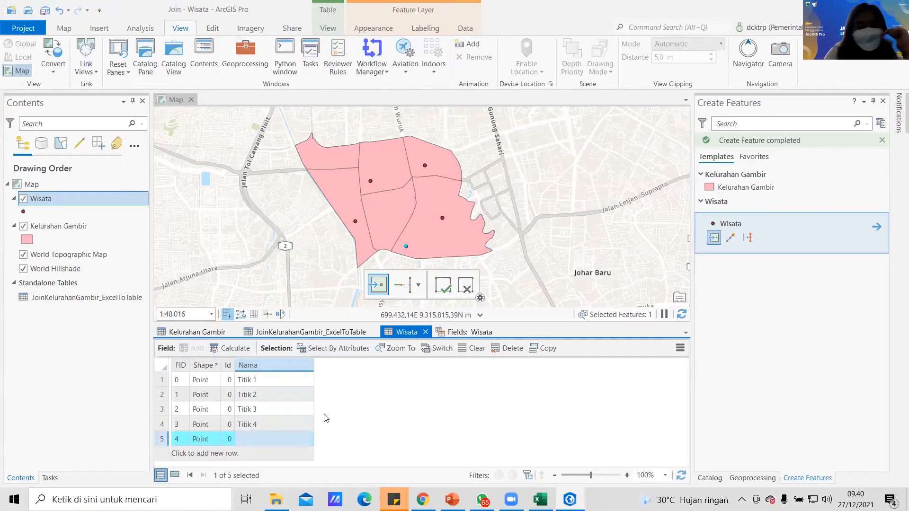
left_click(271, 437)
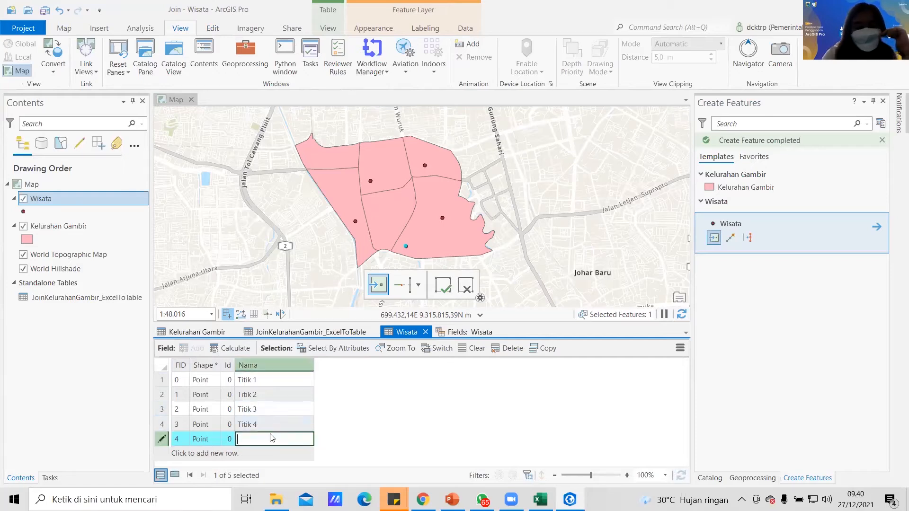
type("Titik 5")
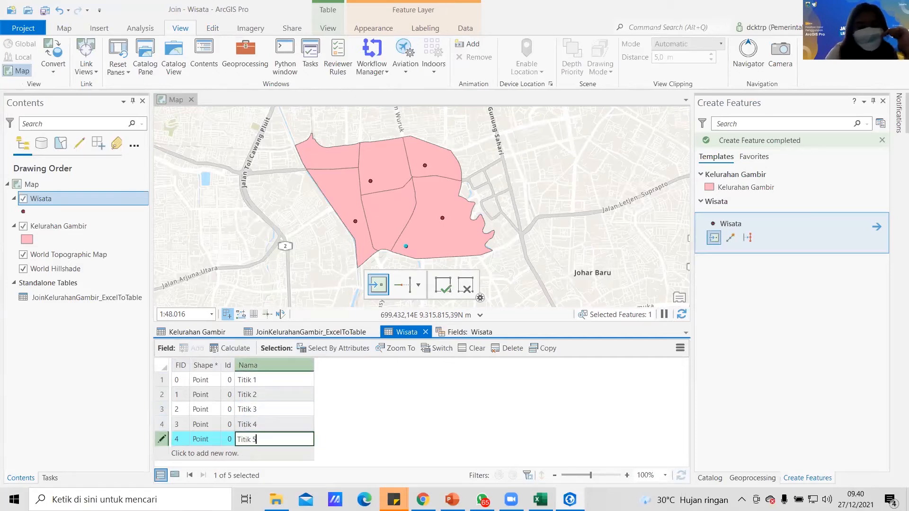
key("Return")
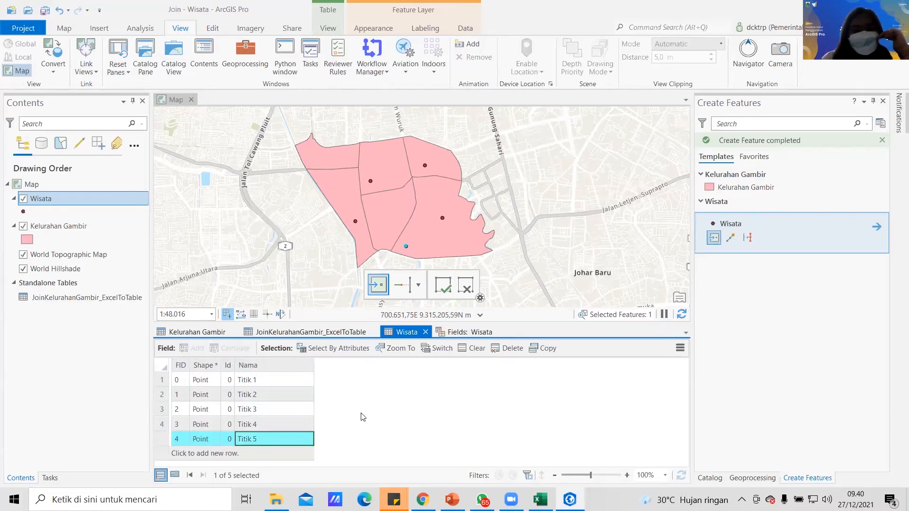
- Save all edits made to the Wisata points
left_click(212, 29)
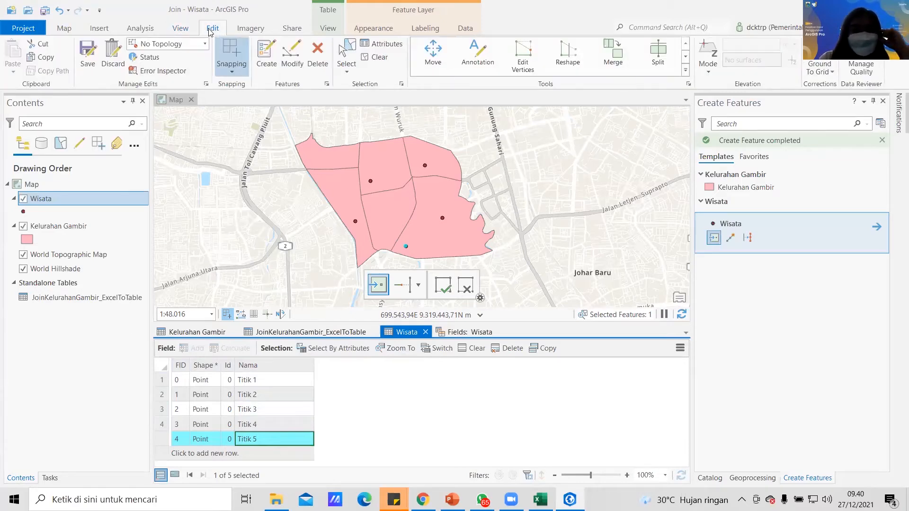
left_click(88, 53)
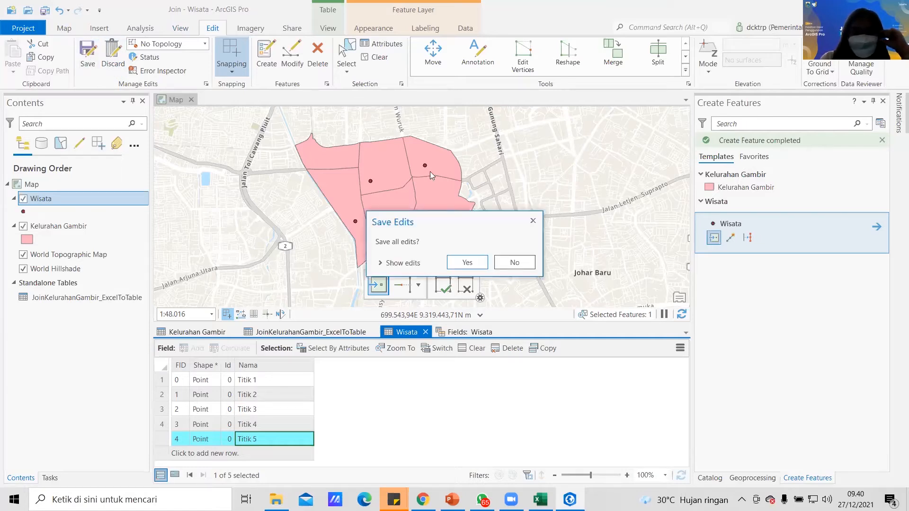
left_click(466, 263)
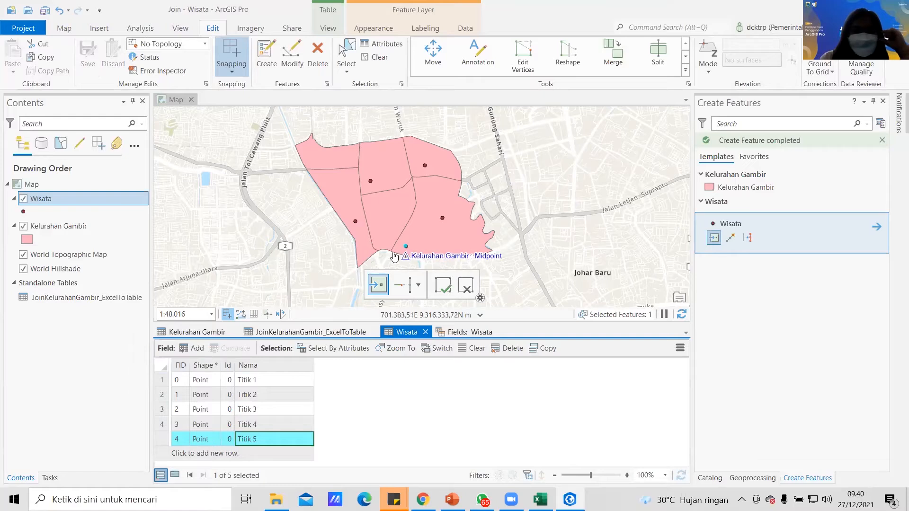
- Clear the selection and run a one-to-one Spatial Join with Wisata as target, Kelurahan Gambir as join features and Intersect as match option
left_click(373, 60)
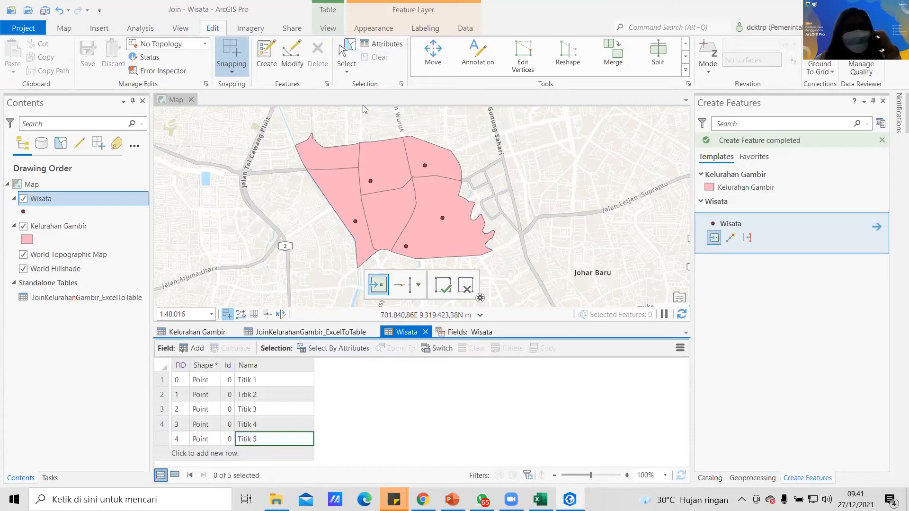
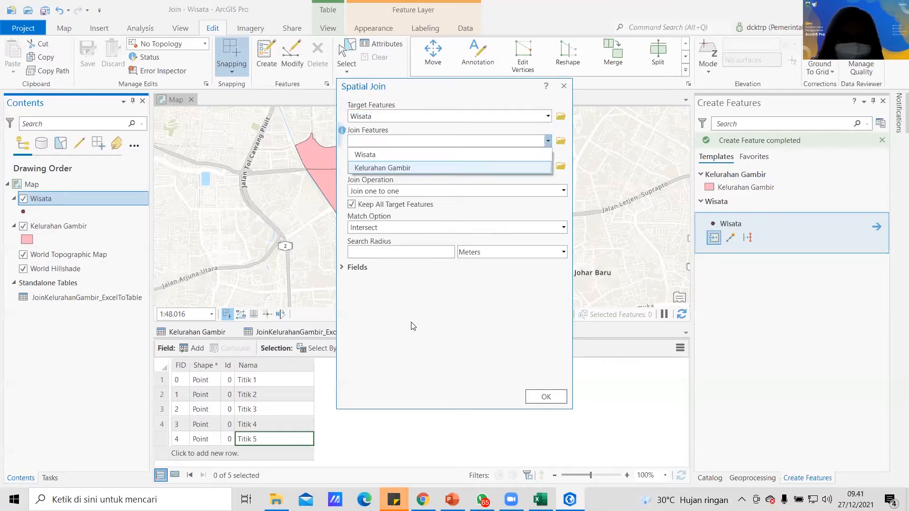
left_click(541, 399)
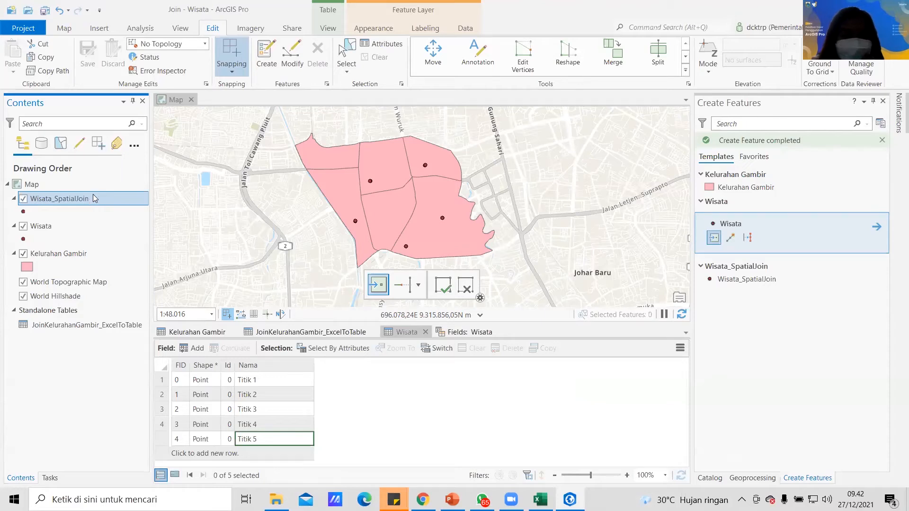
- Open the Wisata_SpatialJoin attribute table and compare each point's Nama with its joined WADMKD value
right_click(92, 195)
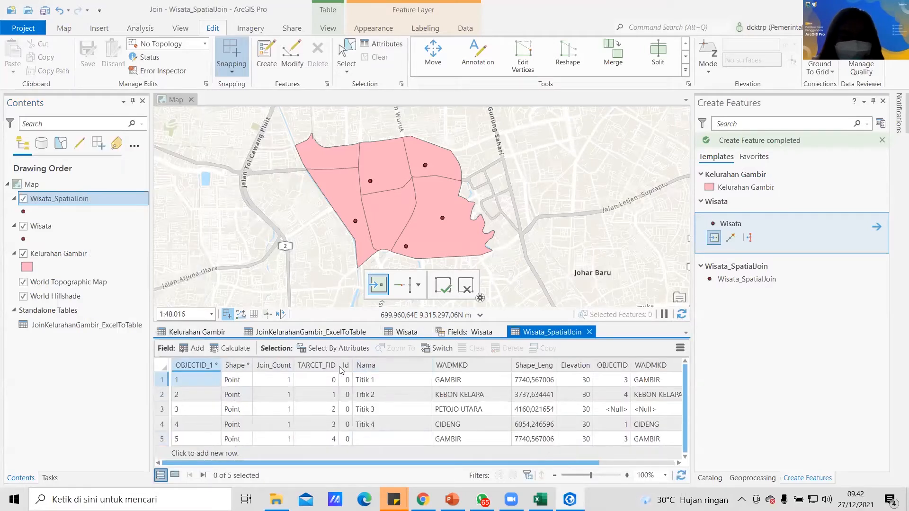
scroll(264, 382, "right", 3)
left_click(264, 382)
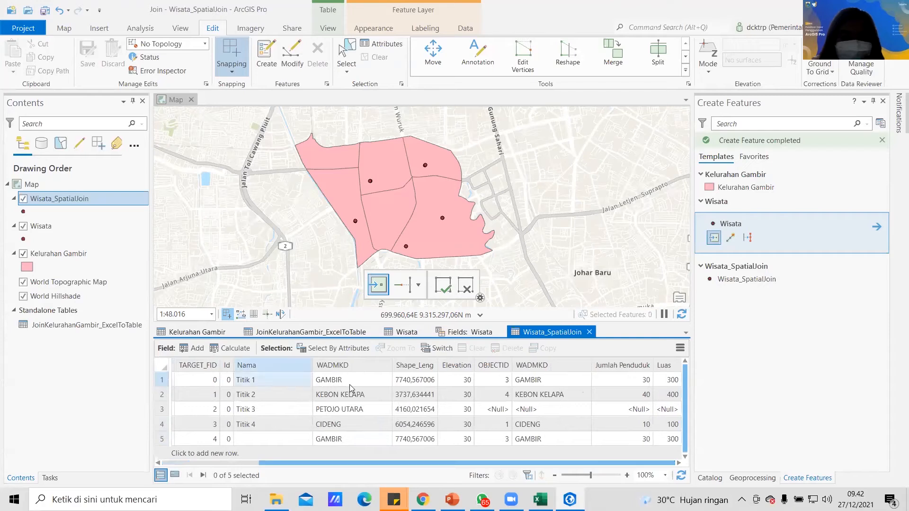
left_click(351, 381)
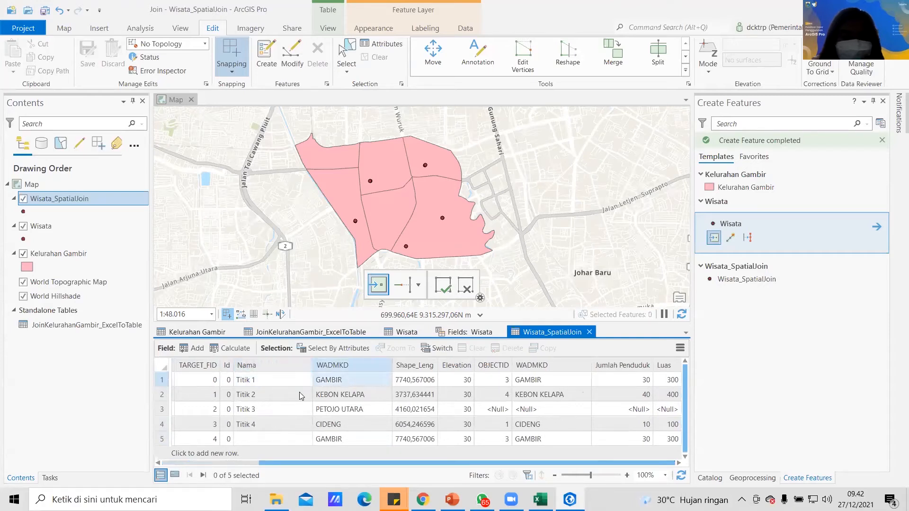
left_click(278, 409)
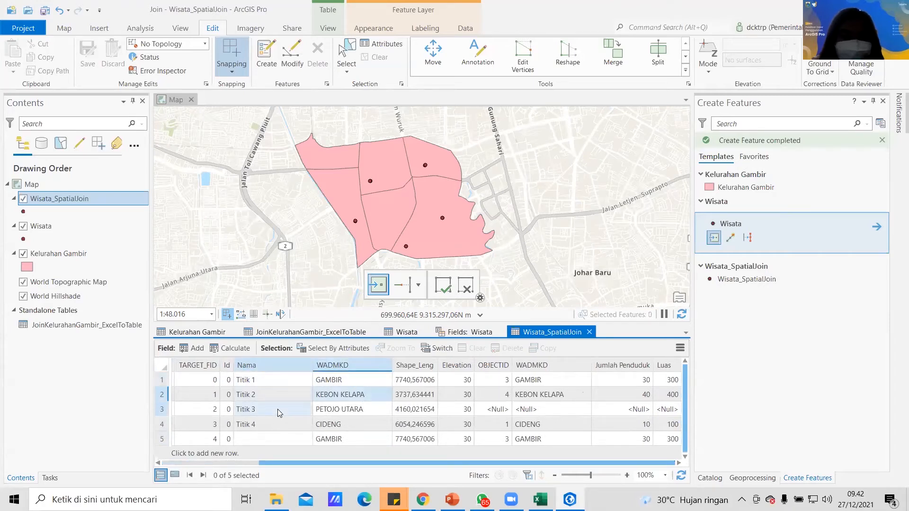
left_click(365, 408)
left_click(269, 425)
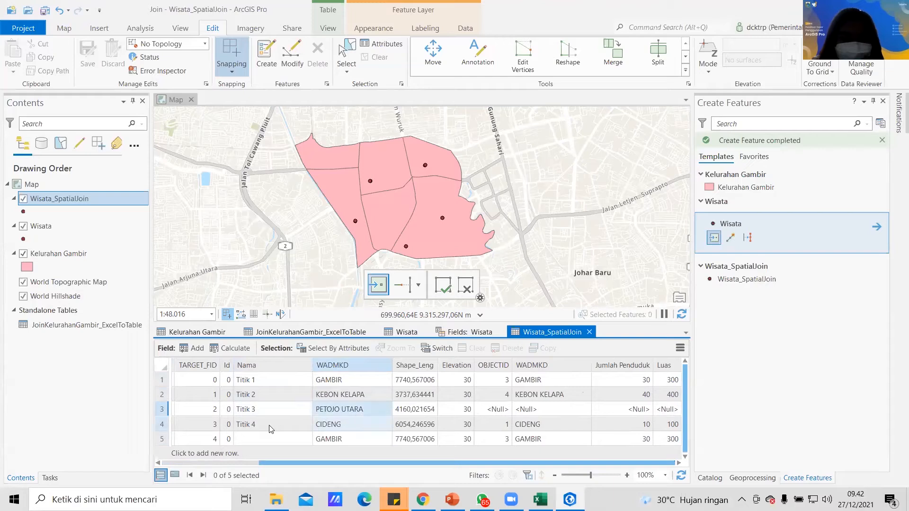
left_click(349, 425)
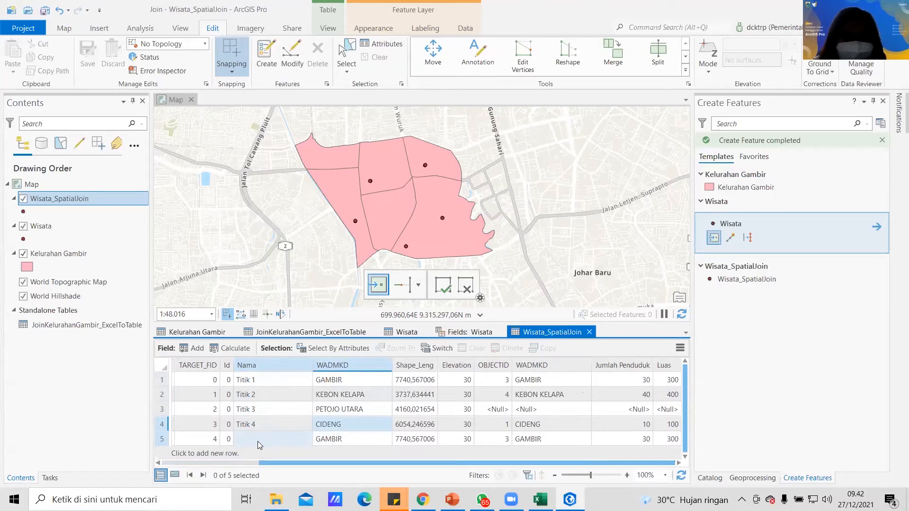
- Commit the pending Titik 5 name in the Wisata table, check it against the Wisata_SpatialJoin table, and save all edits
left_click(406, 332)
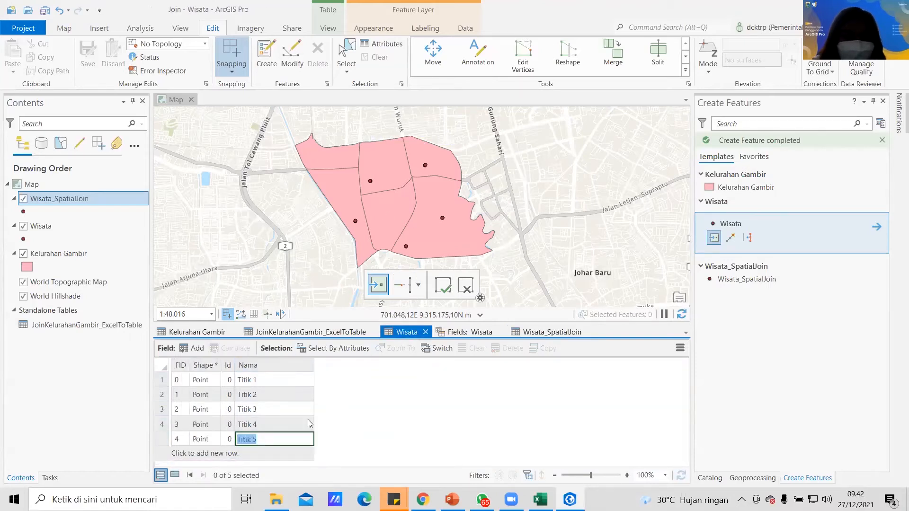
left_click(336, 435)
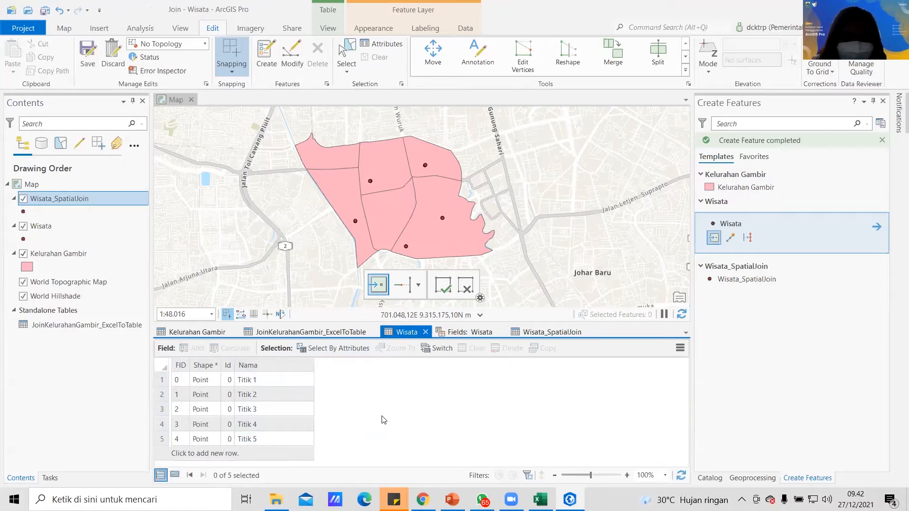
left_click(552, 332)
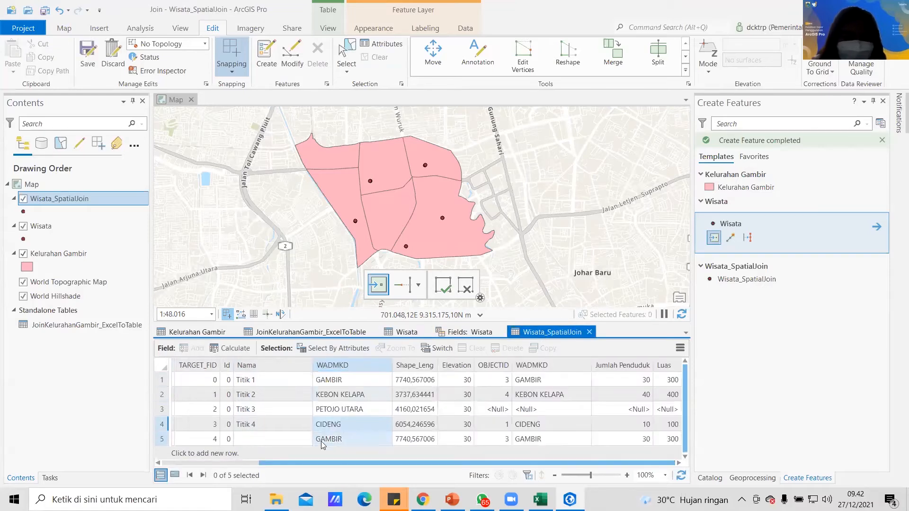
left_click(407, 332)
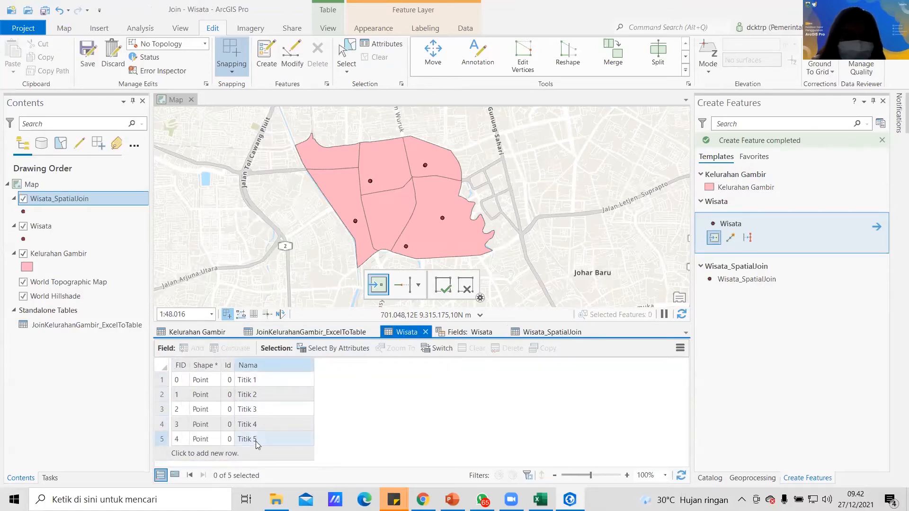
left_click(552, 332)
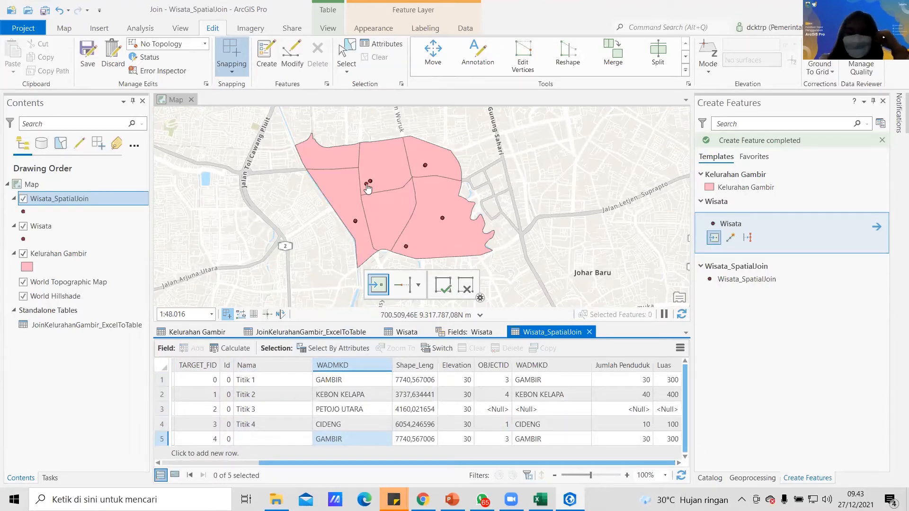
left_click(88, 52)
left_click(463, 263)
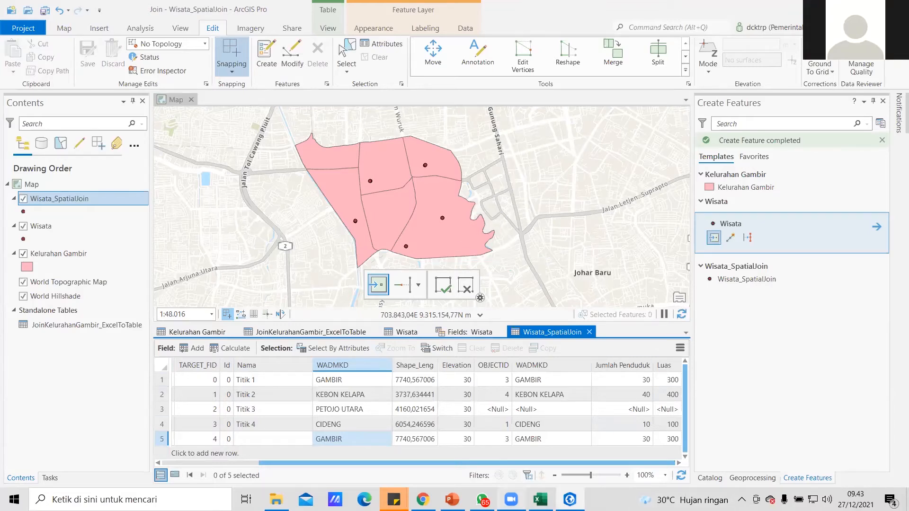
left_click(511, 500)
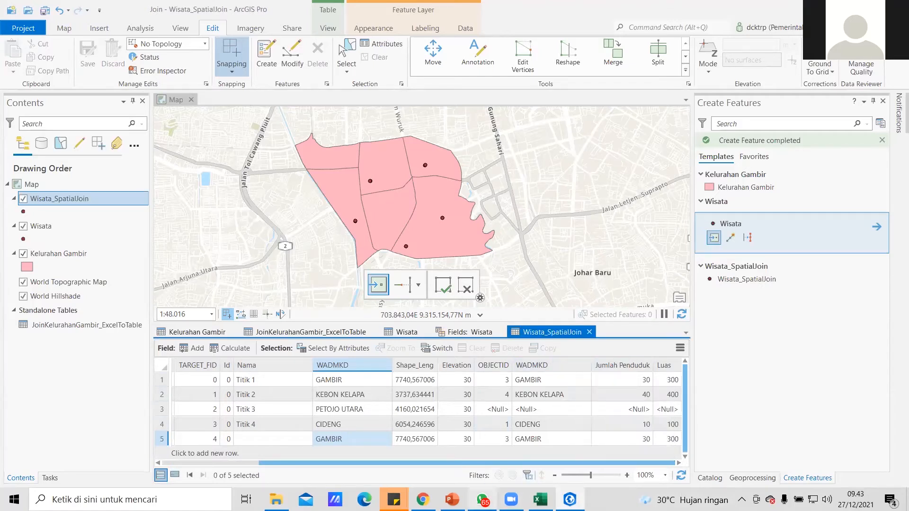
left_click(511, 500)
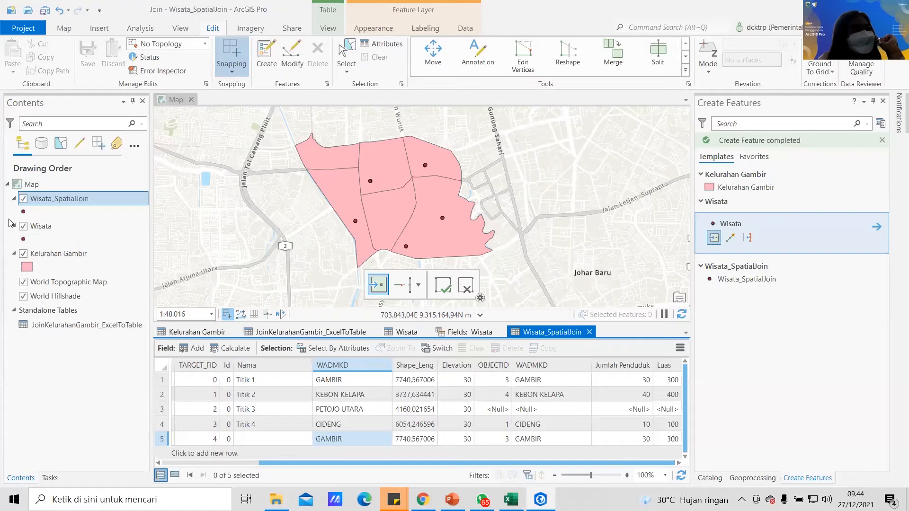
- Make Kelurahan Gambir the active layer and leave point creation by switching to the Select tool
left_click(73, 254)
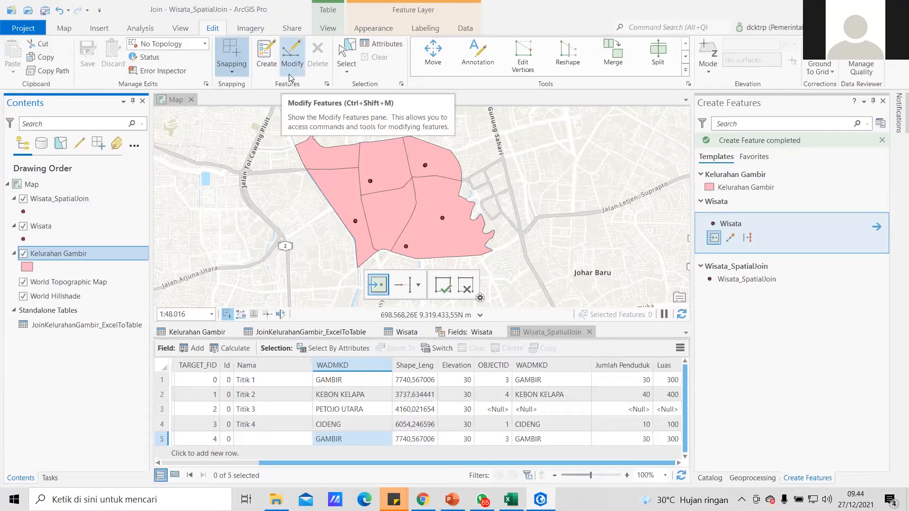
left_click(329, 156)
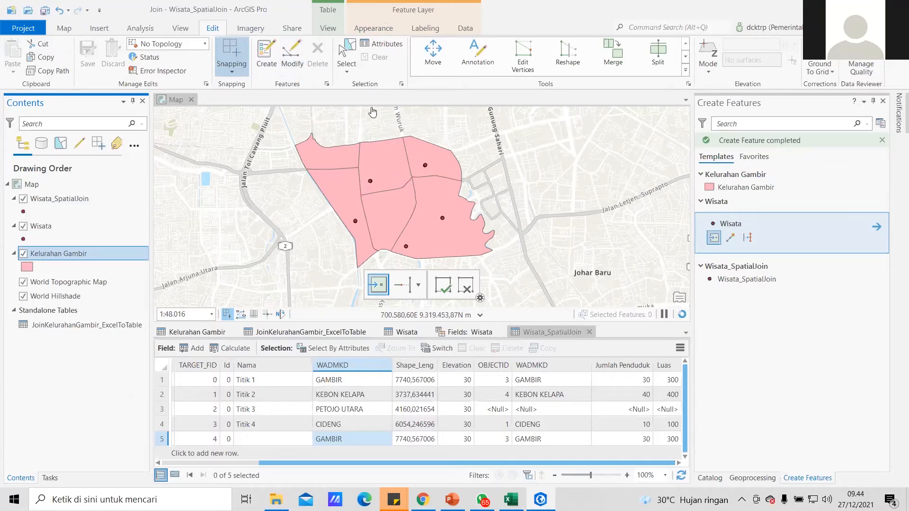
left_click(346, 53)
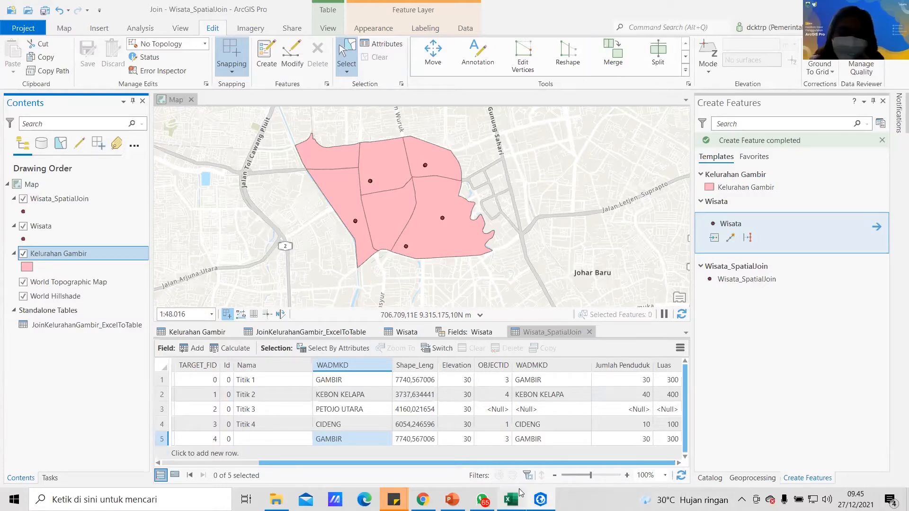
- Start Excel with a blank workbook and open the Join Kelurahan Gambir workbook from its folder
mouse_move(276, 500)
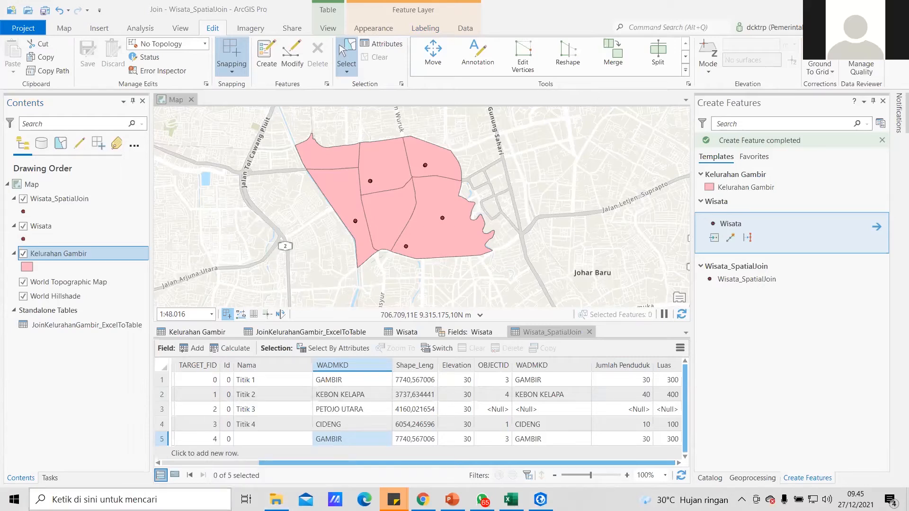
left_click(118, 499)
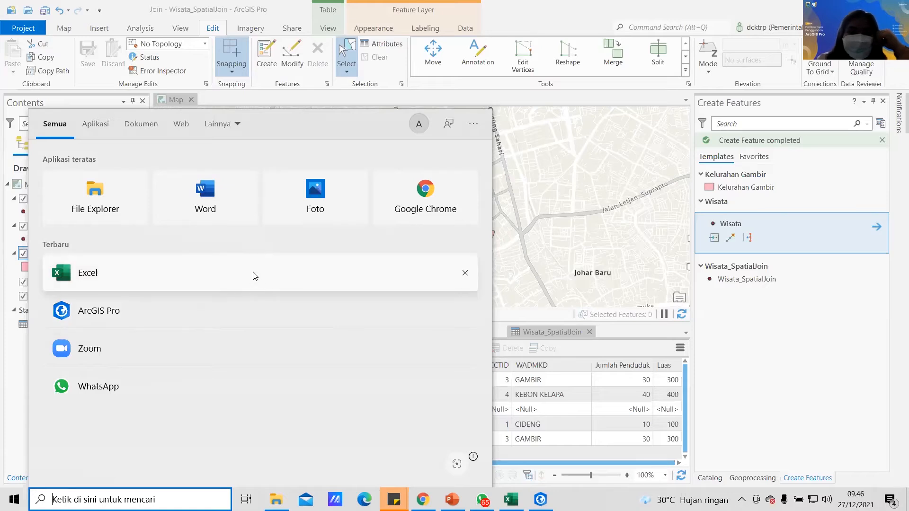
left_click(79, 277)
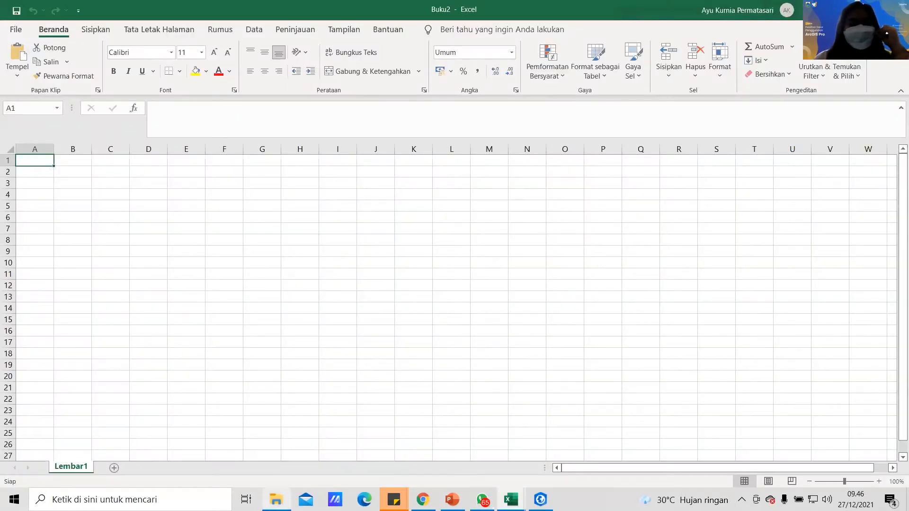
left_click(276, 499)
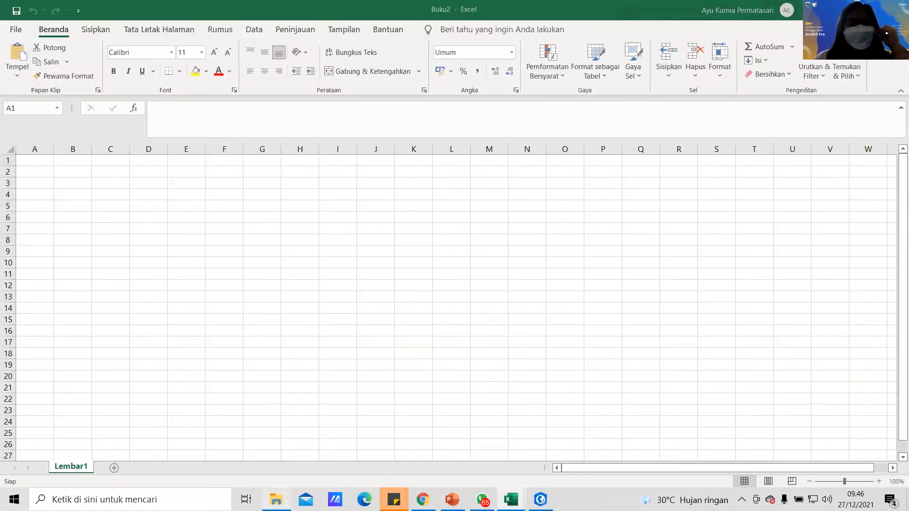
left_click(257, 171)
double_click(257, 171)
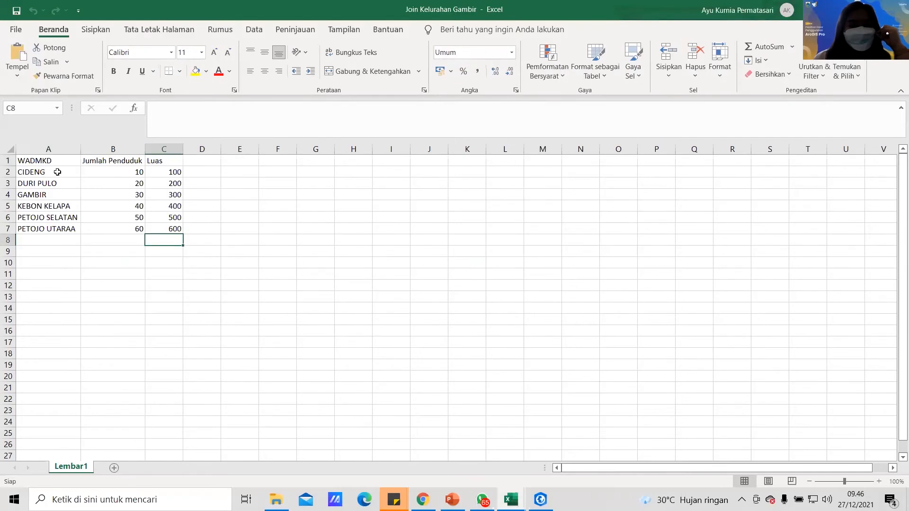
- Examine the Excel table in A1:C7 and its WADMKD key column
left_click(162, 214)
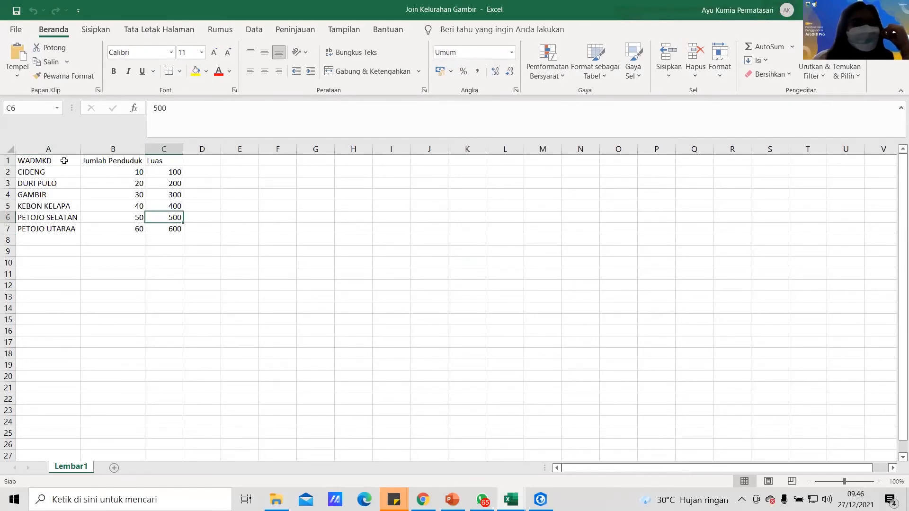
left_click_drag(64, 160, 177, 229)
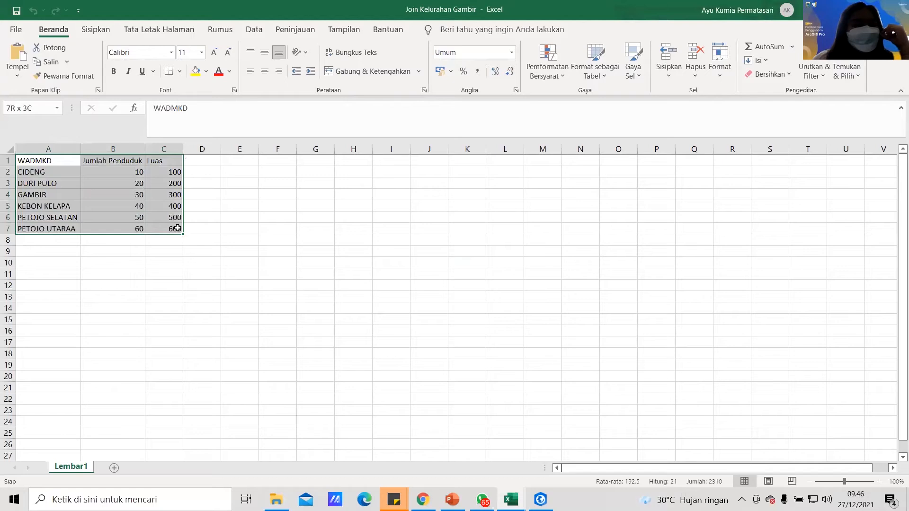
left_click(59, 161)
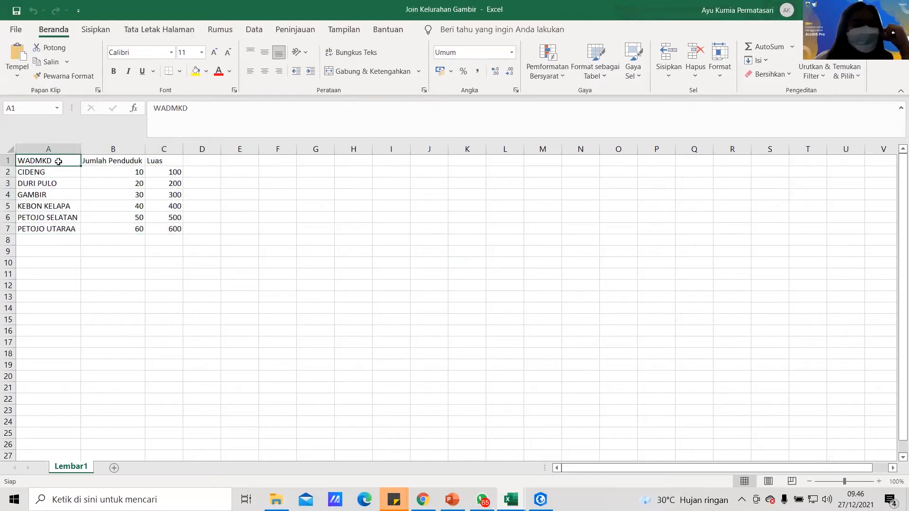
- Switch to ArcGIS Pro and show the Kelurahan Gambir attribute table
left_click(540, 500)
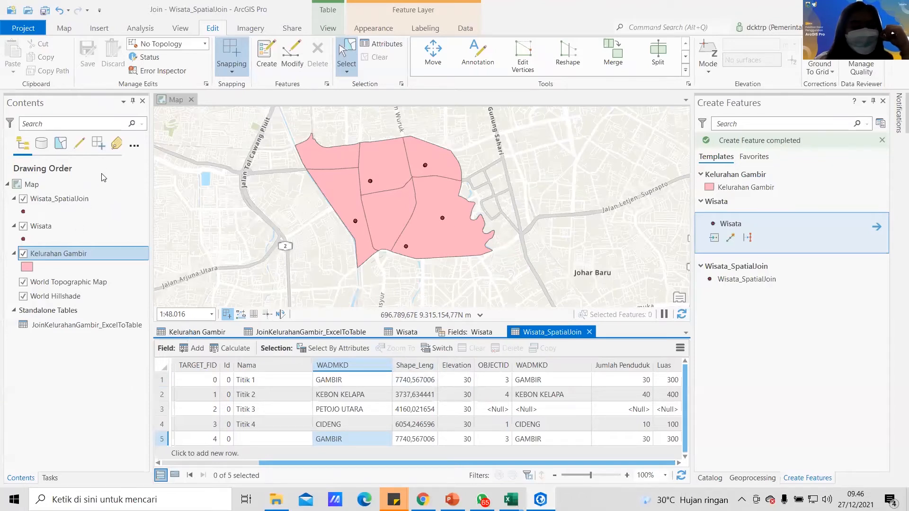
mouse_move(92, 153)
left_click(203, 183)
left_click(493, 277)
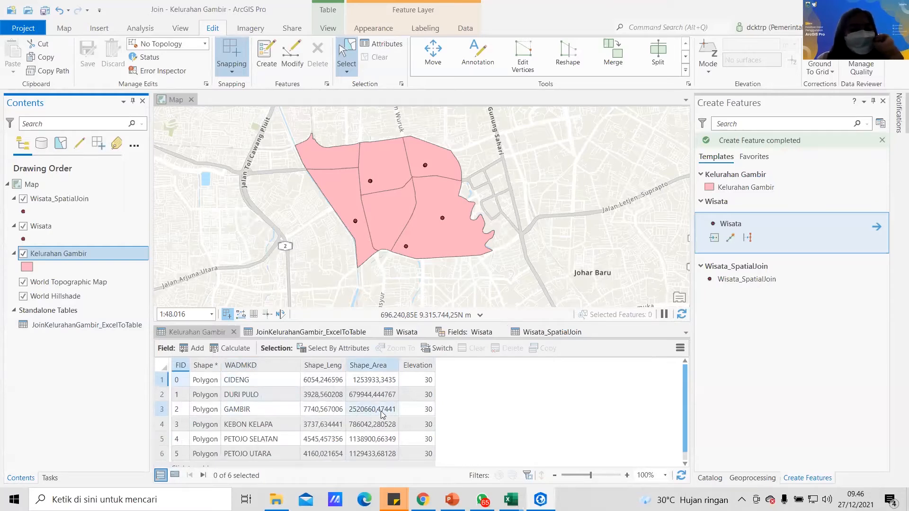
- Compare the WADMKD heading and kelurahan names in the Join Kelurahan Gambir workbook with the Kelurahan Gambir attribute table
mouse_move(511, 499)
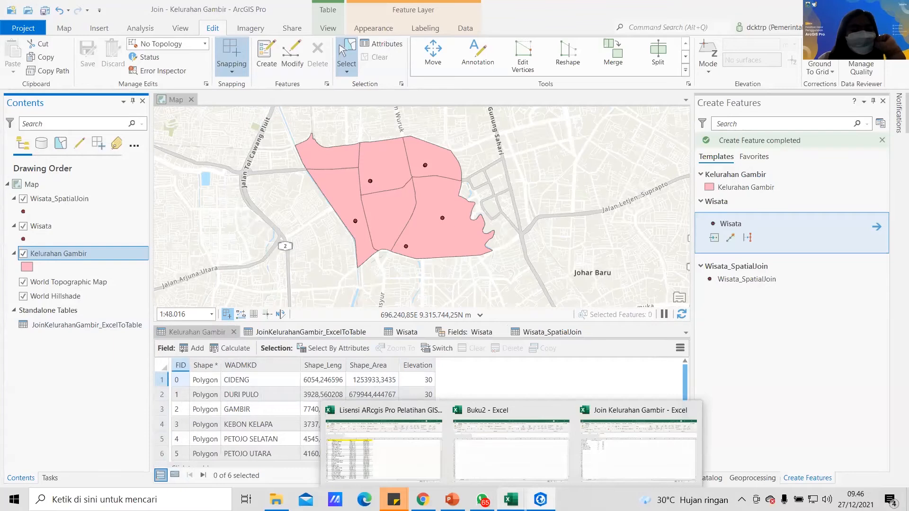
left_click(602, 431)
left_click(66, 172)
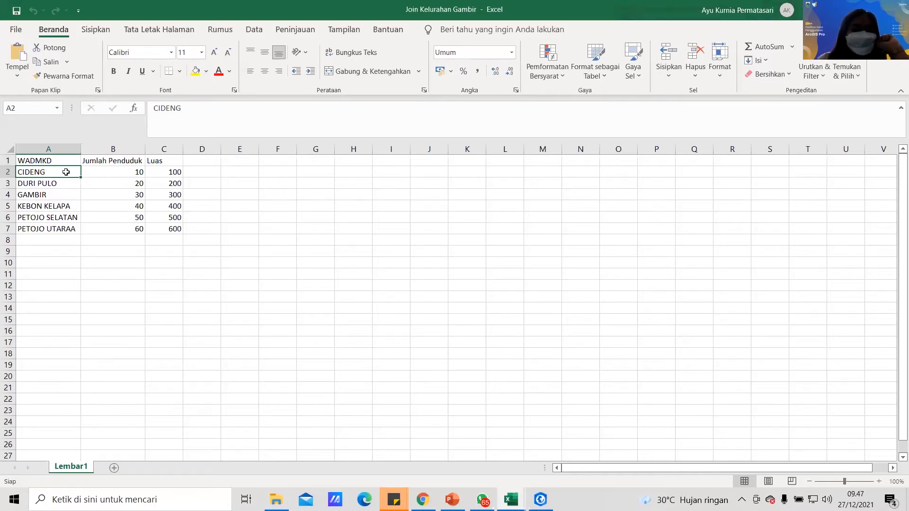
left_click(63, 162)
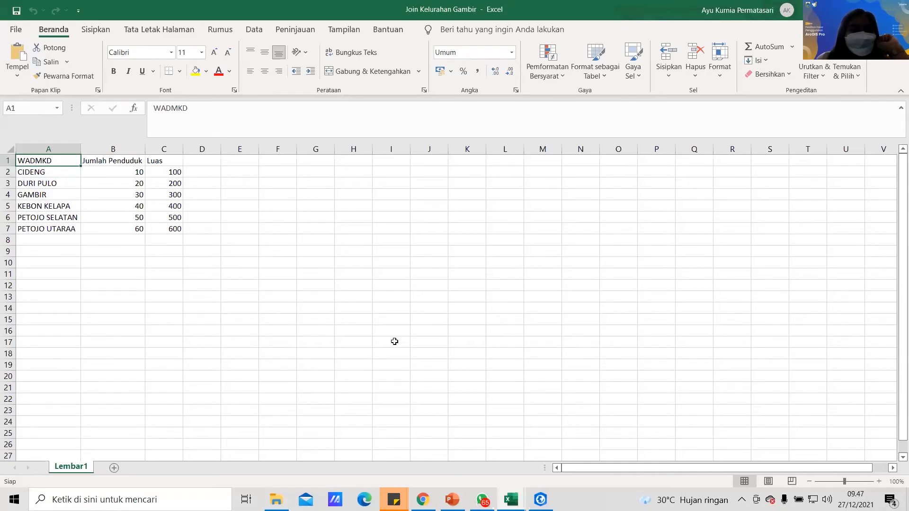
left_click(541, 500)
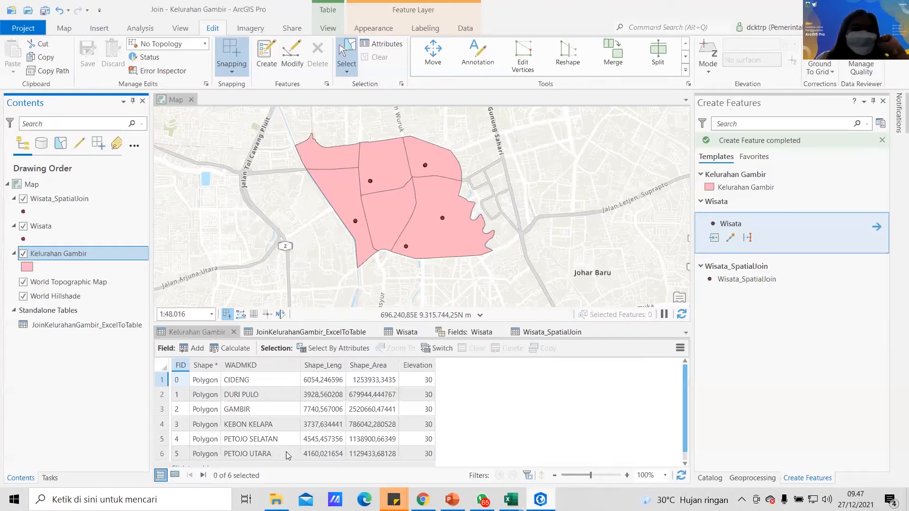
left_click(511, 499)
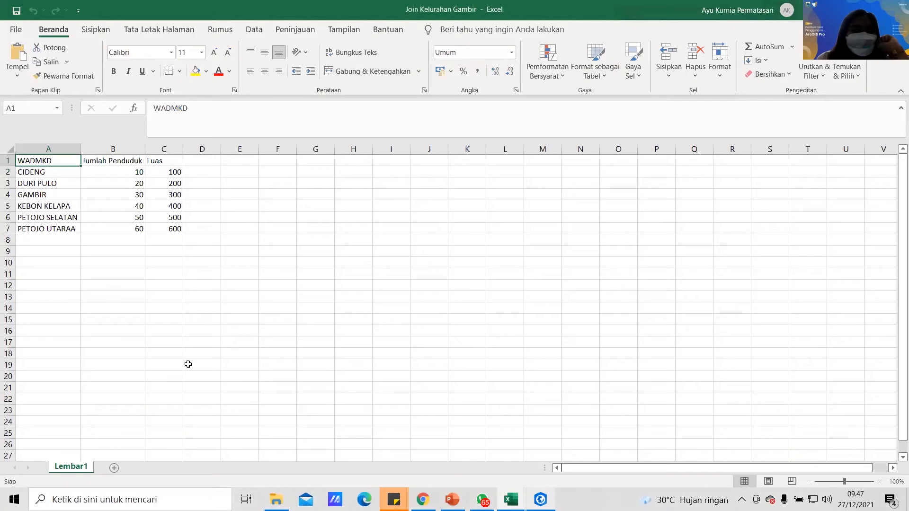
left_click(72, 238)
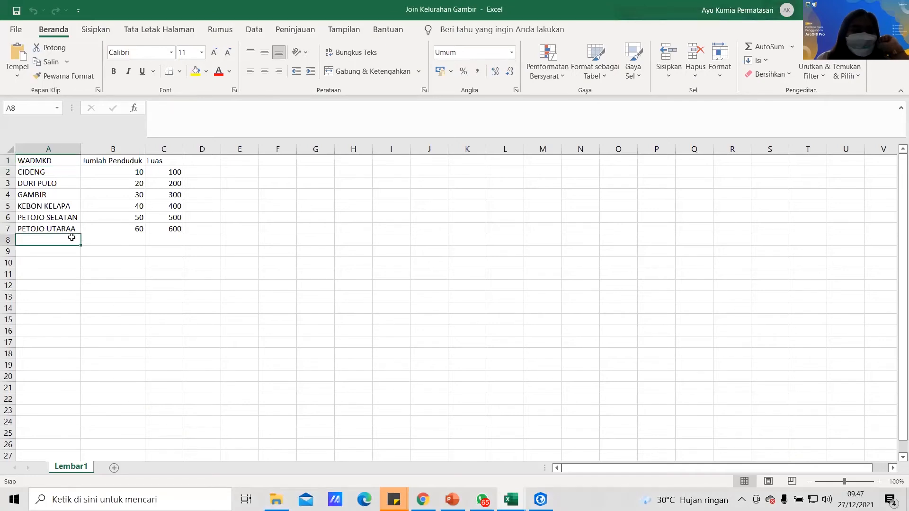
- Review the WADMKD, Jumlah Penduduk and Luas headings and the kelurahan name in A7 of the workbook
left_click(59, 163)
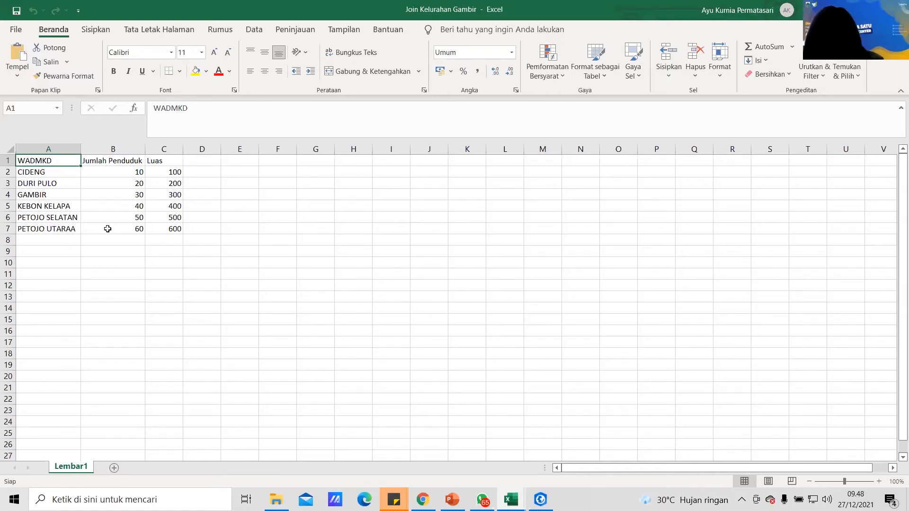
left_click(68, 228)
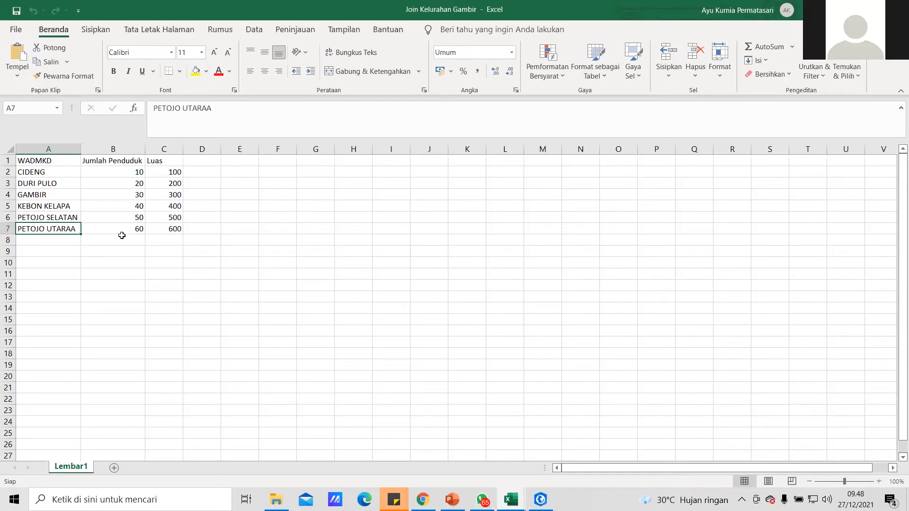
left_click(104, 161)
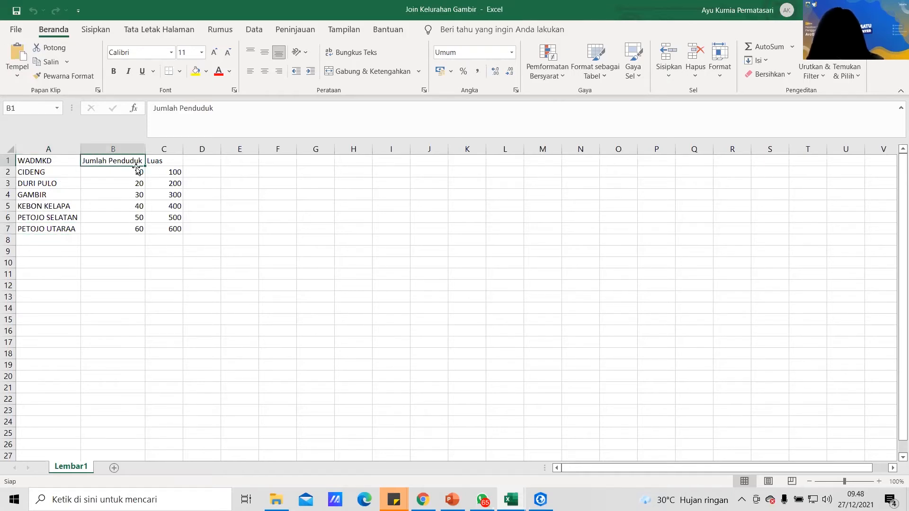
left_click(161, 161)
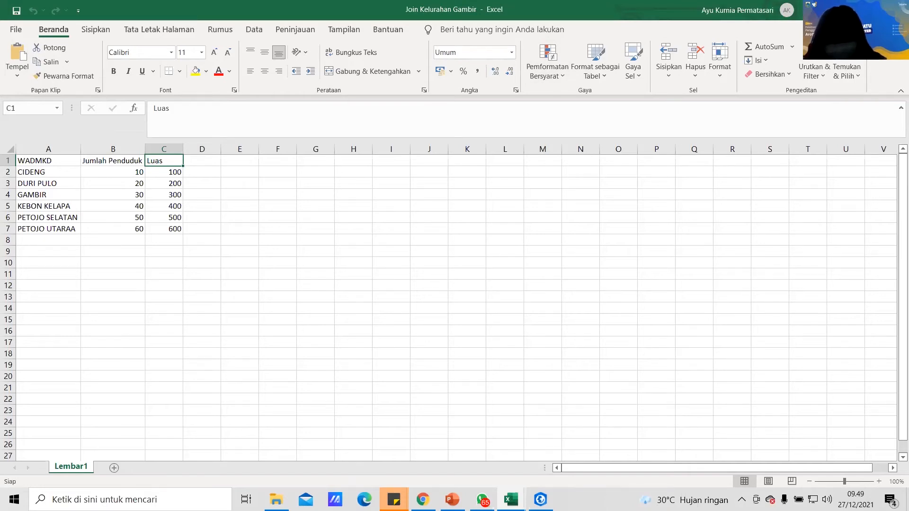
- Return to ArcGIS Pro, remove the JoinKelurahanGambir_ExcelToTable standalone table from the map and open the Wisata_SpatialJoin layer's options
key("ctrl+n")
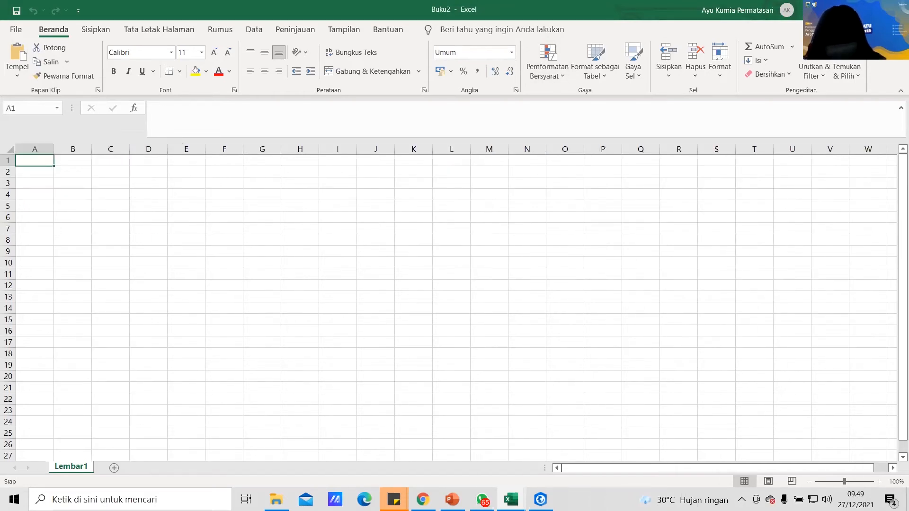
key("alt+Tab")
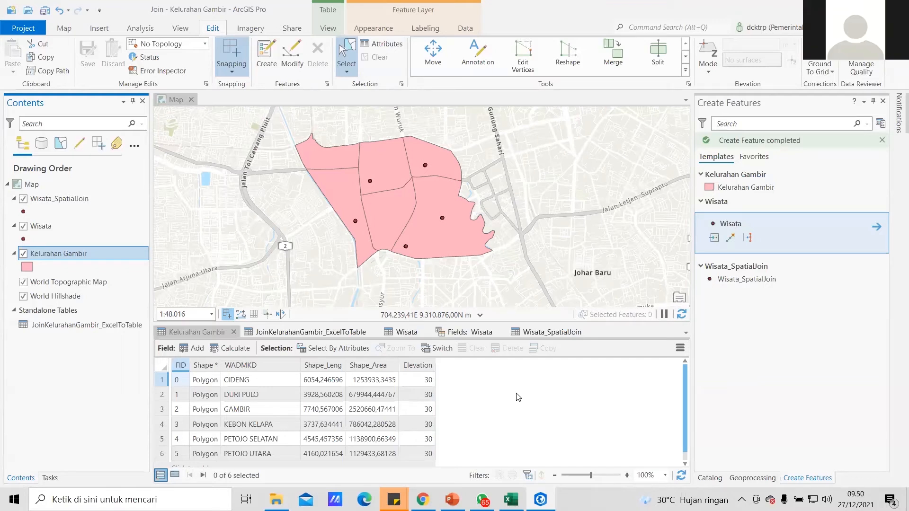
right_click(103, 325)
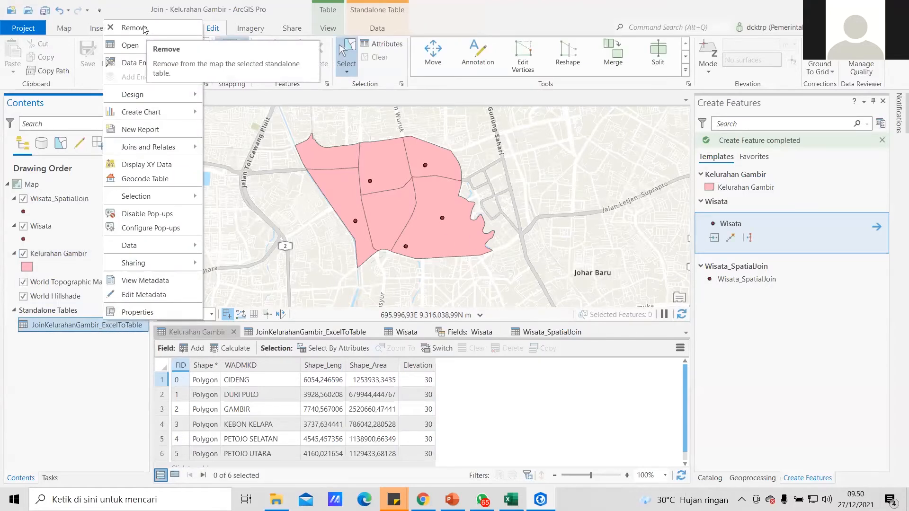
left_click(144, 30)
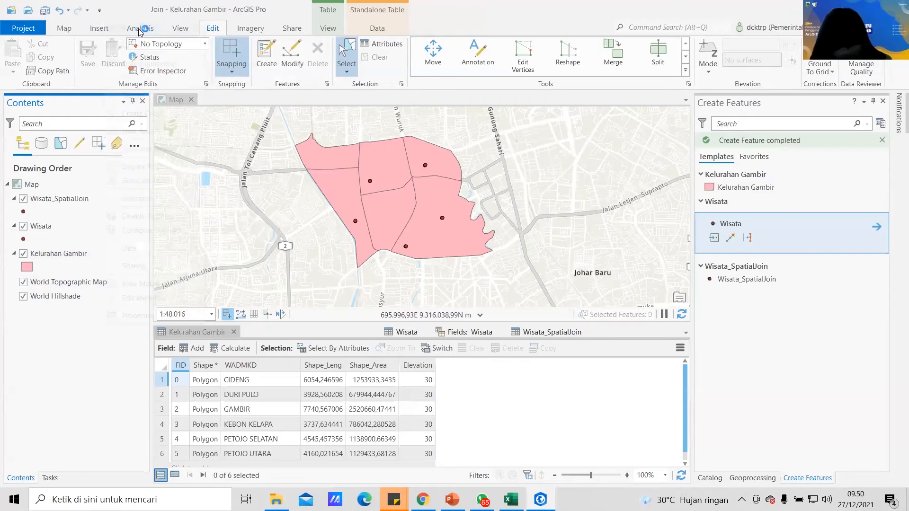
right_click(71, 200)
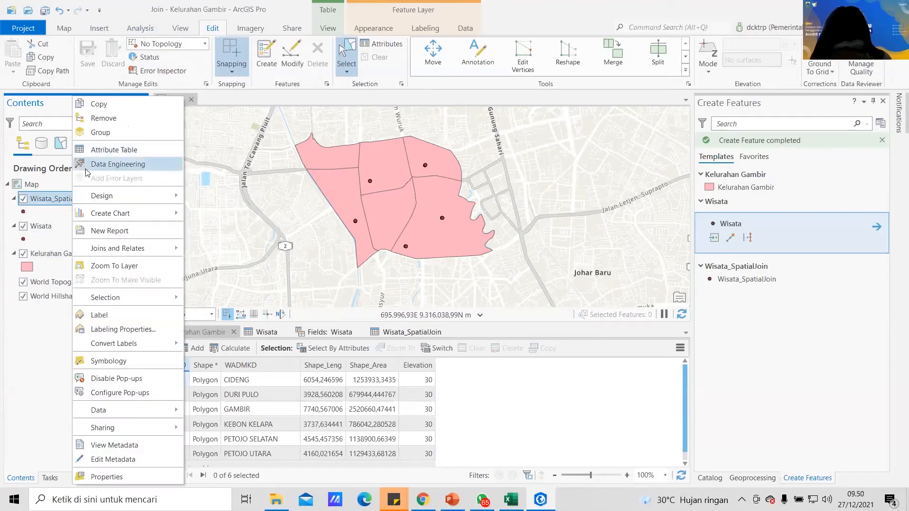
- Remove the Wisata_SpatialJoin and Wisata layers from the map
left_click(95, 120)
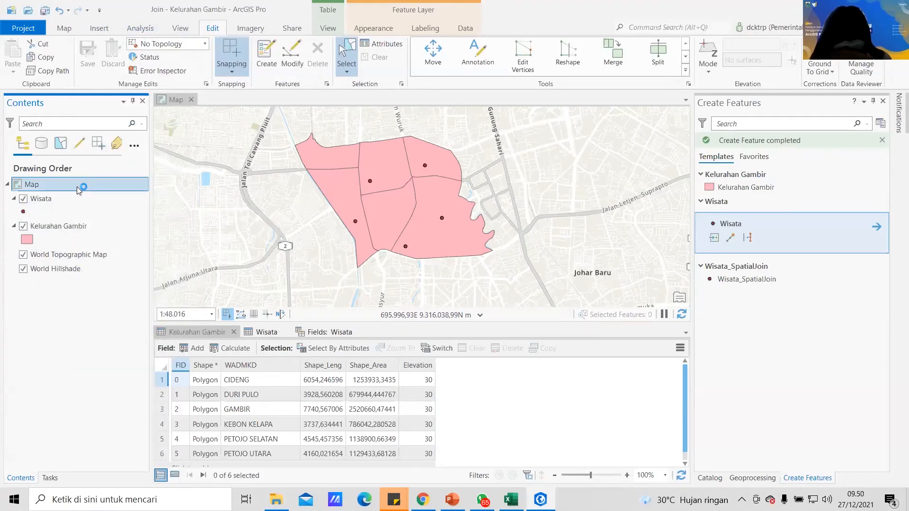
left_click(50, 199)
right_click(48, 199)
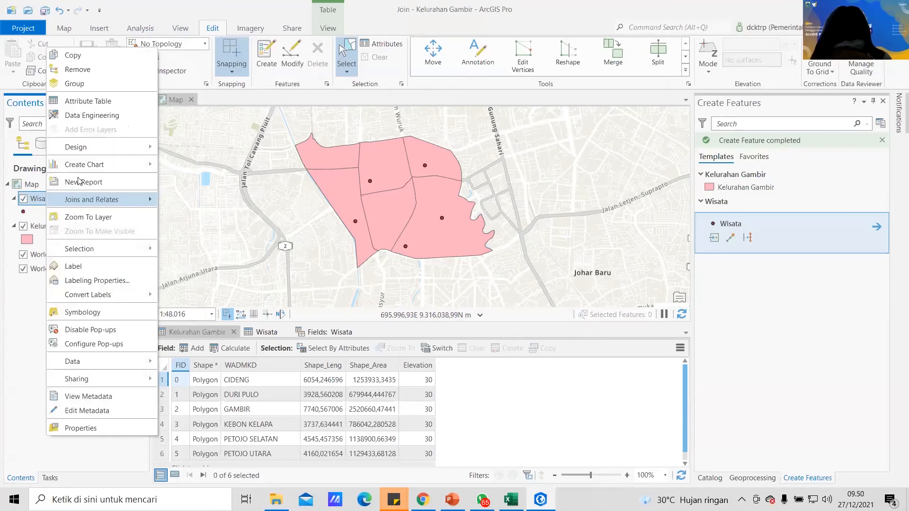
left_click(90, 71)
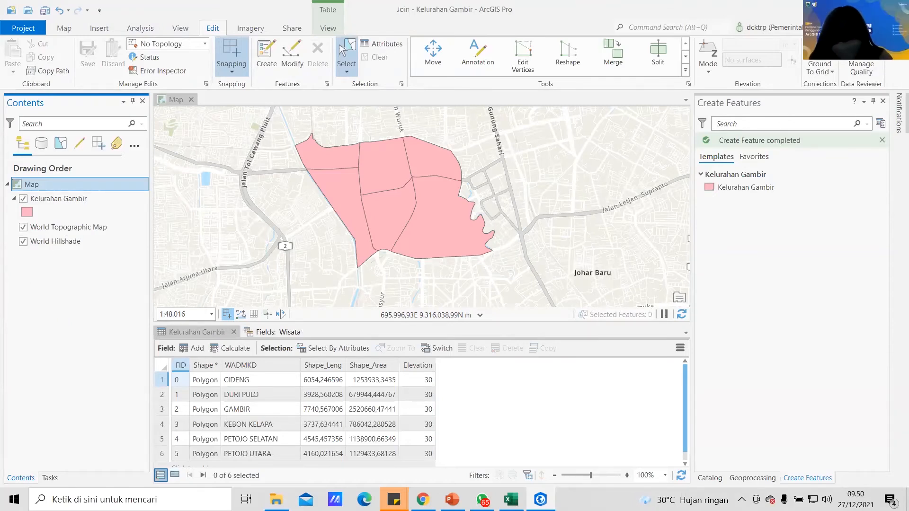
- Add a folder connection to the JSLC Join Table folder listed under Akses Cepat
left_click(708, 479)
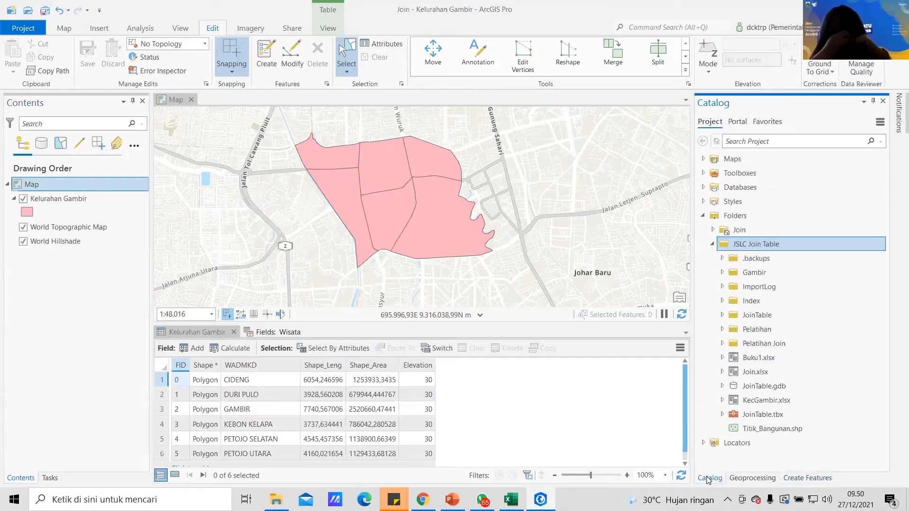
right_click(54, 200)
left_click(73, 198)
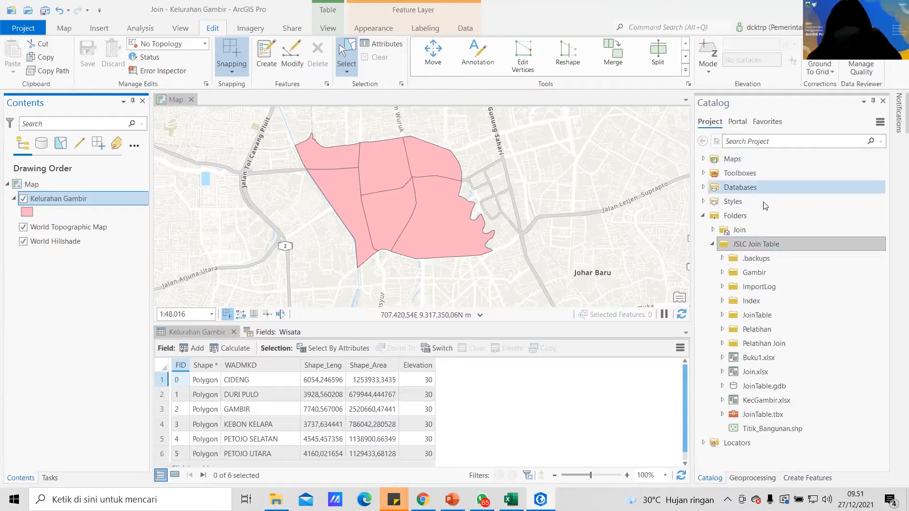
right_click(724, 217)
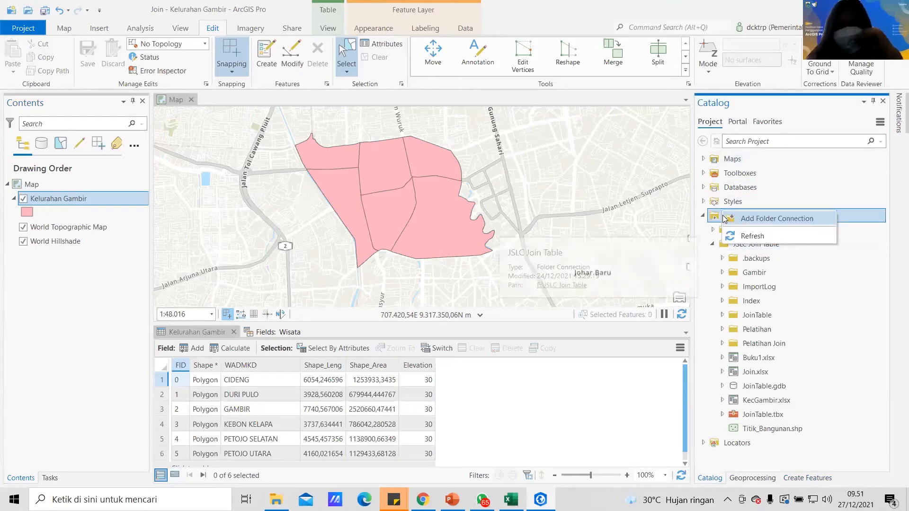
left_click(845, 212)
right_click(771, 215)
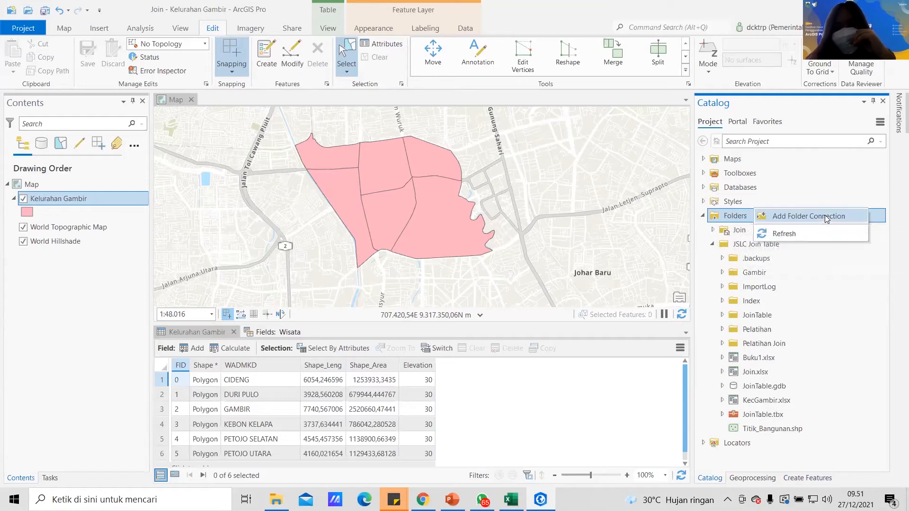
left_click(855, 216)
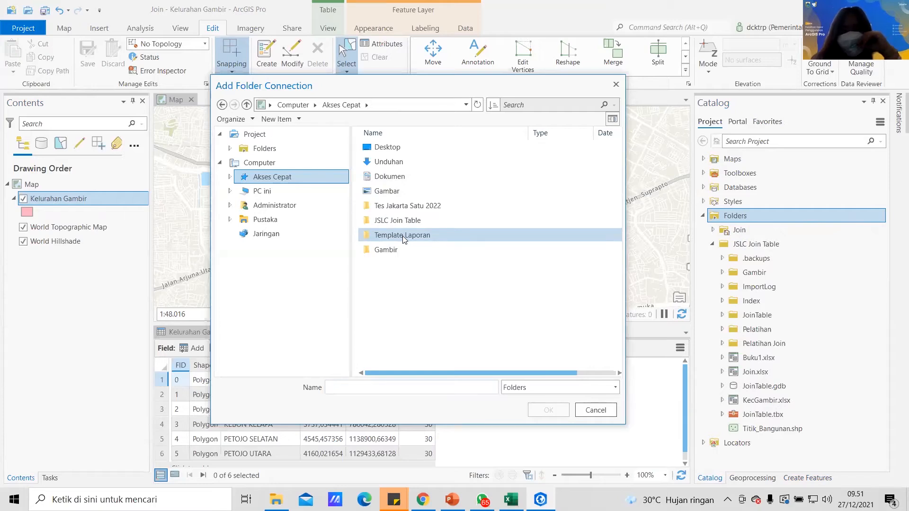
left_click(398, 221)
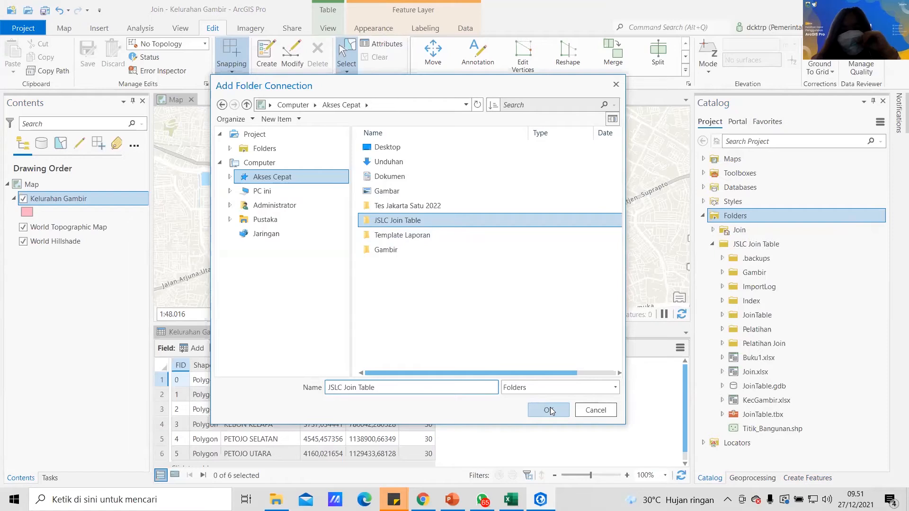
key("Return")
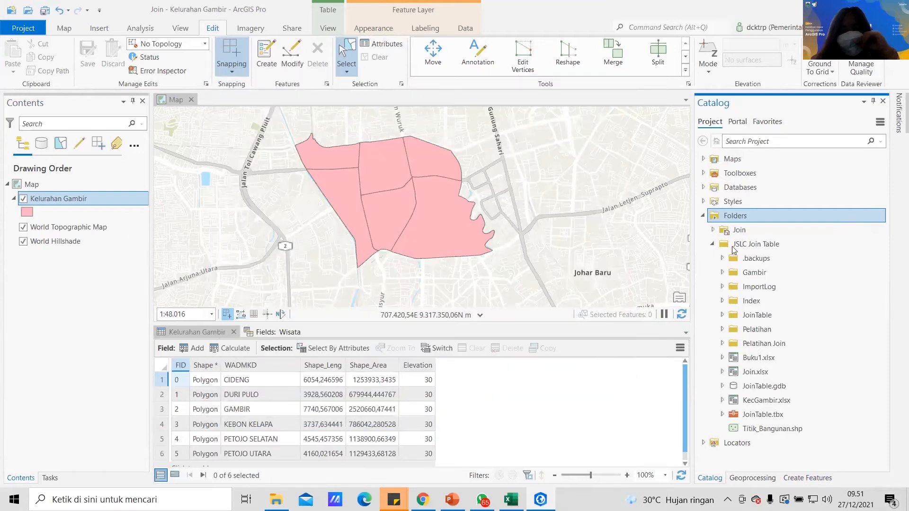
- Add Kelurahan Gambir.shp from the Gambir folder of JSLC Join Table to the map and hide the older Kelurahan Gambir layer
left_click(714, 244)
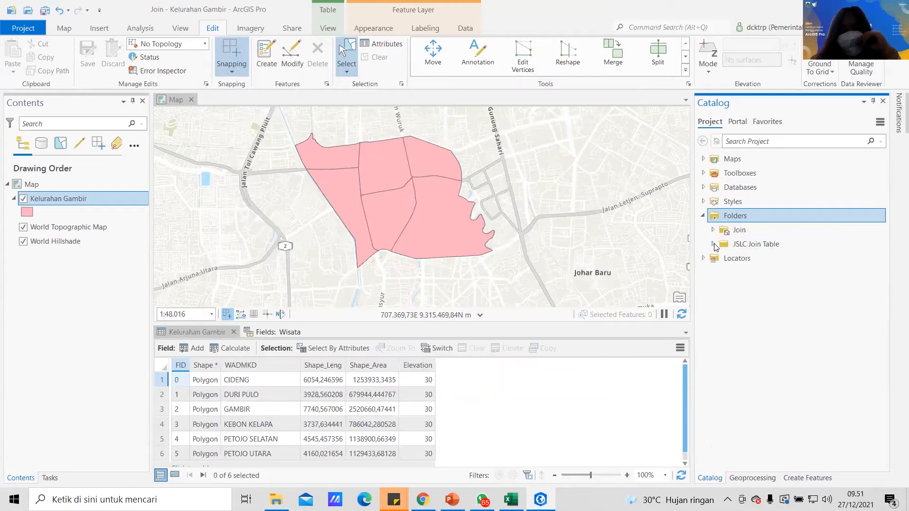
left_click(714, 244)
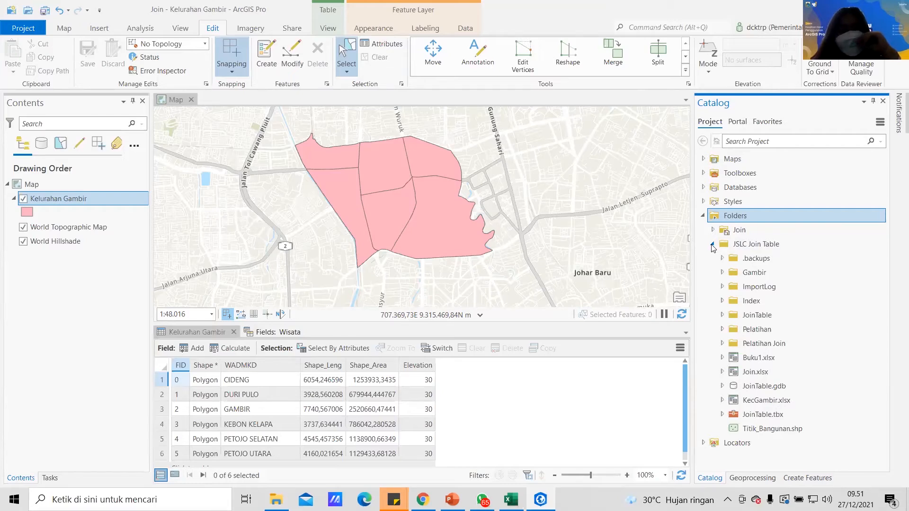
left_click(722, 274)
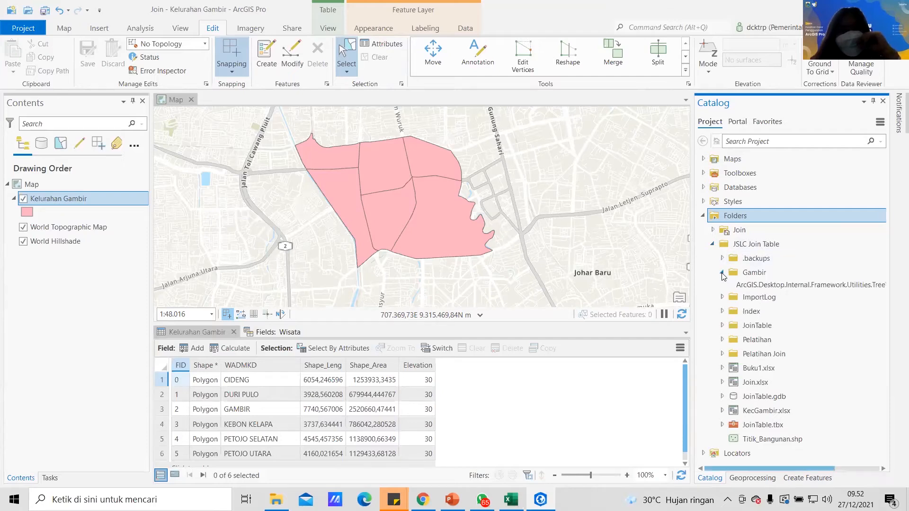
left_click(763, 288)
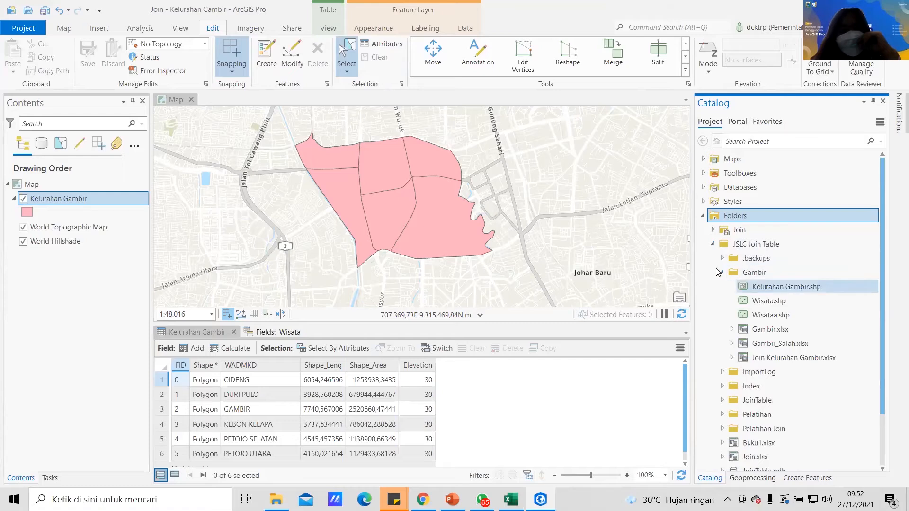
left_click_drag(770, 286, 50, 195)
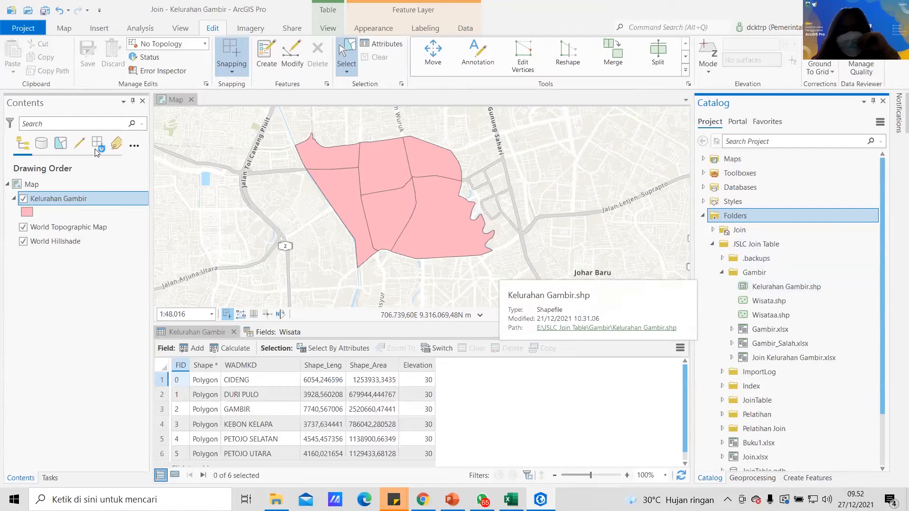
left_click_drag(786, 287, 416, 208)
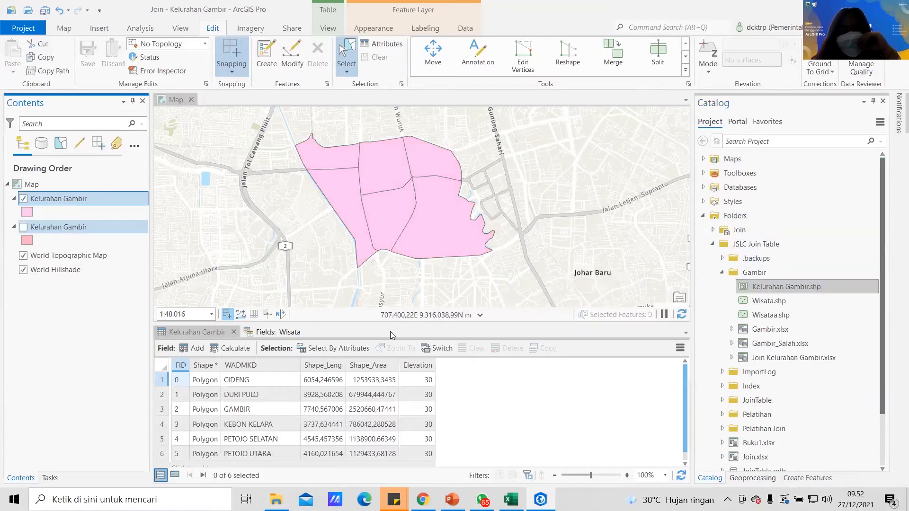
right_click(66, 199)
left_click(99, 149)
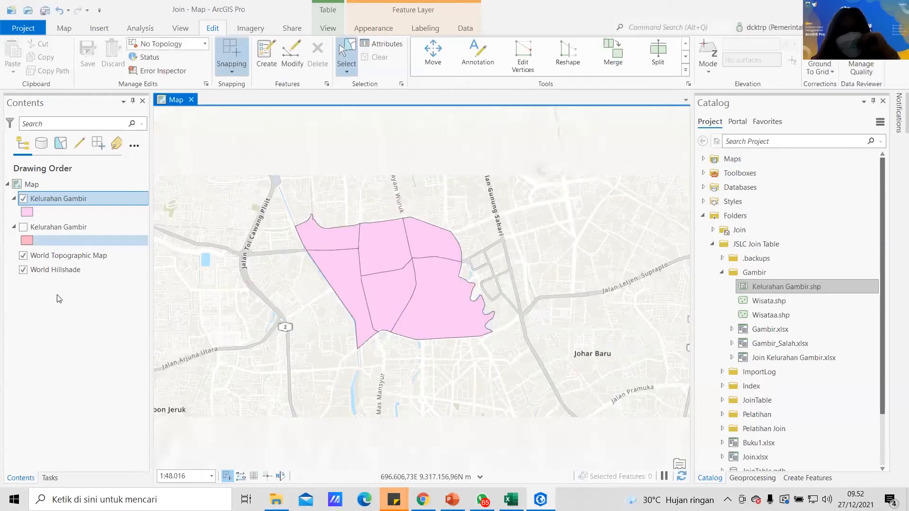
right_click(85, 227)
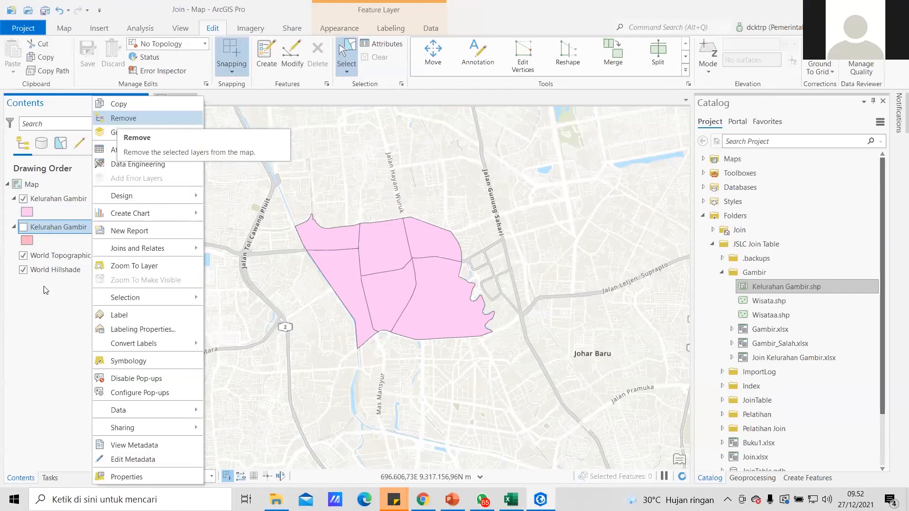
left_click(577, 214)
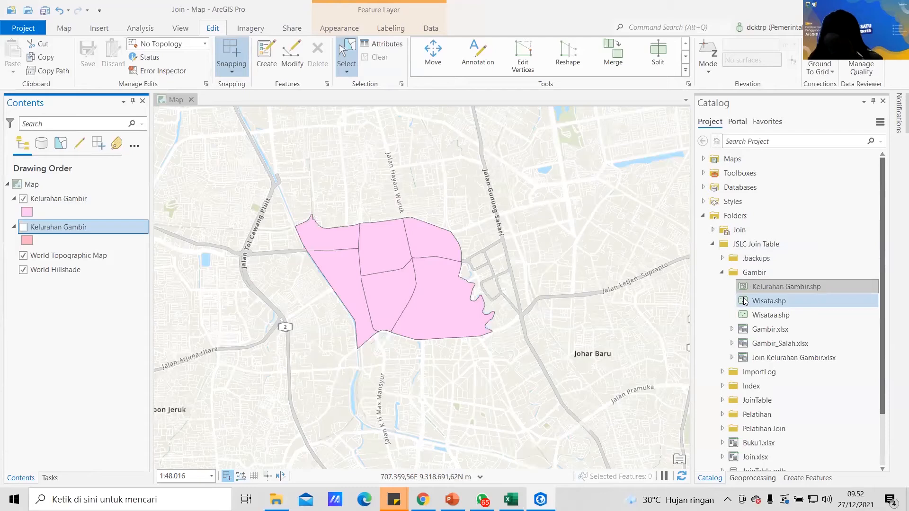
mouse_move(745, 301)
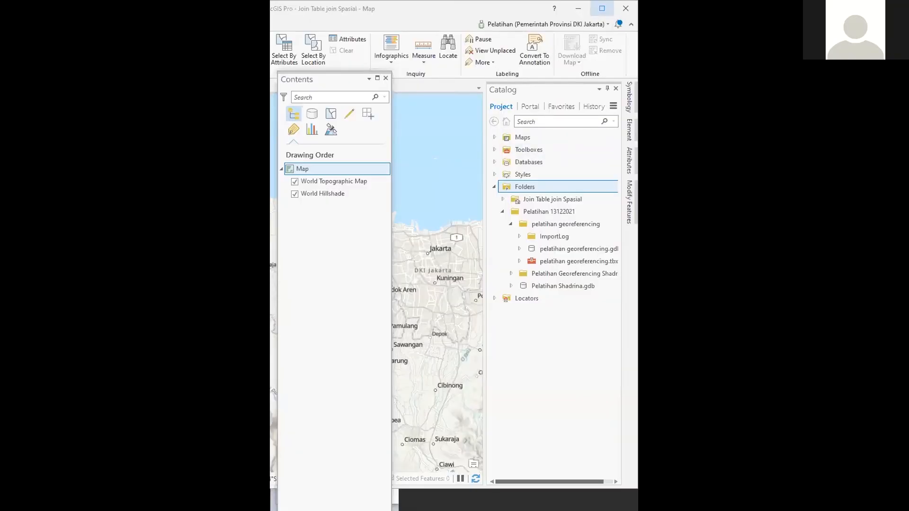
left_click(602, 8)
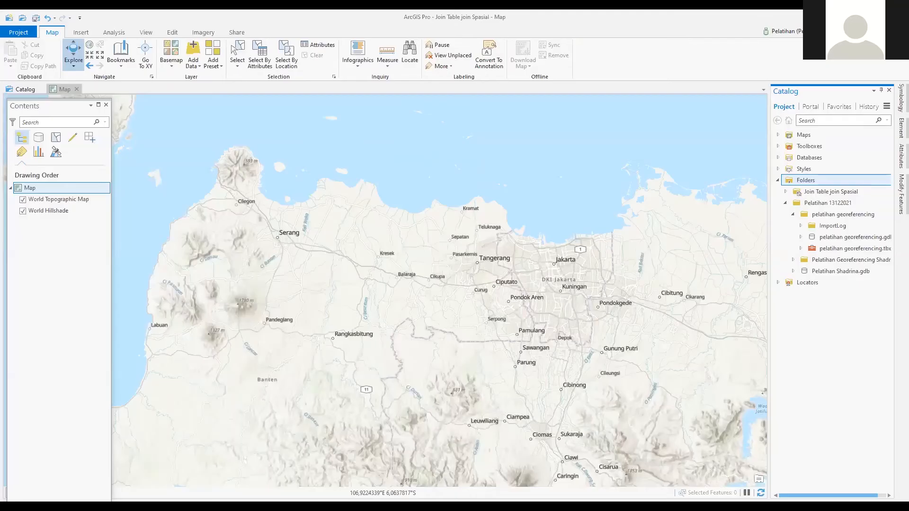
right_click(822, 188)
left_click(836, 190)
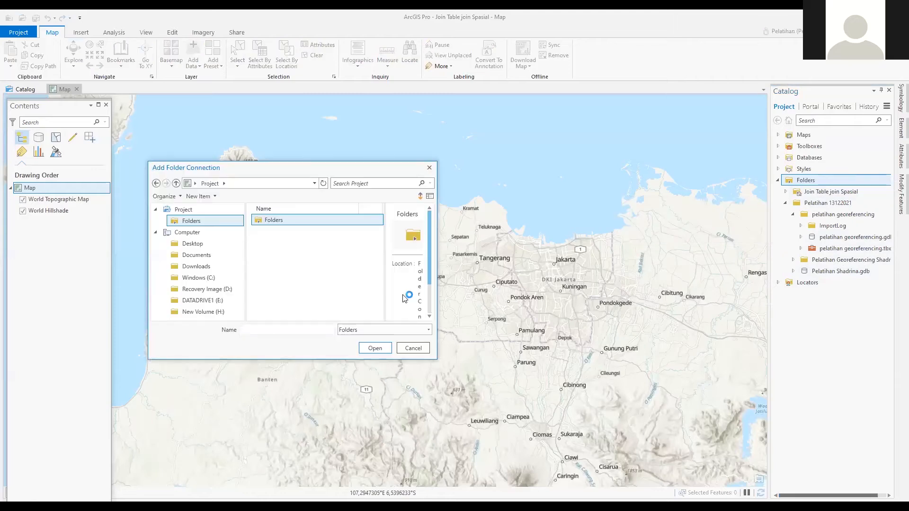
left_click(208, 300)
scroll(312, 260, "down", 3)
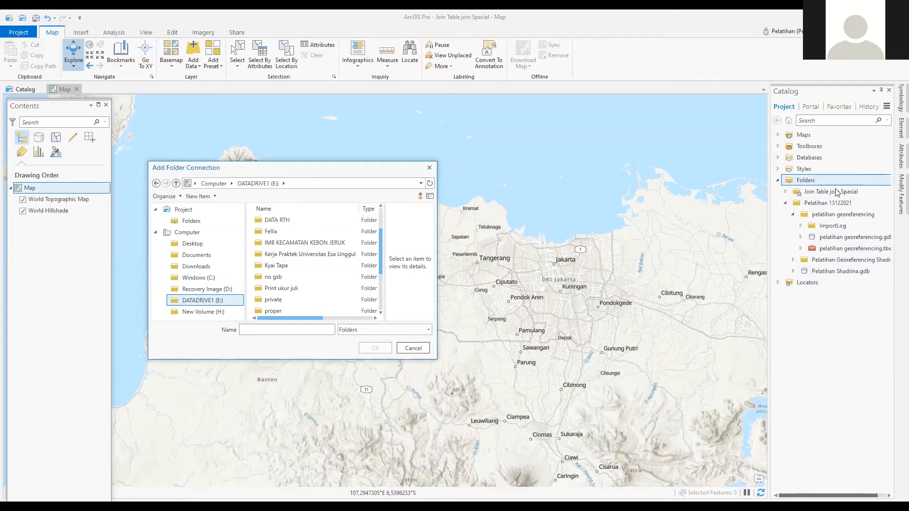
key("Escape")
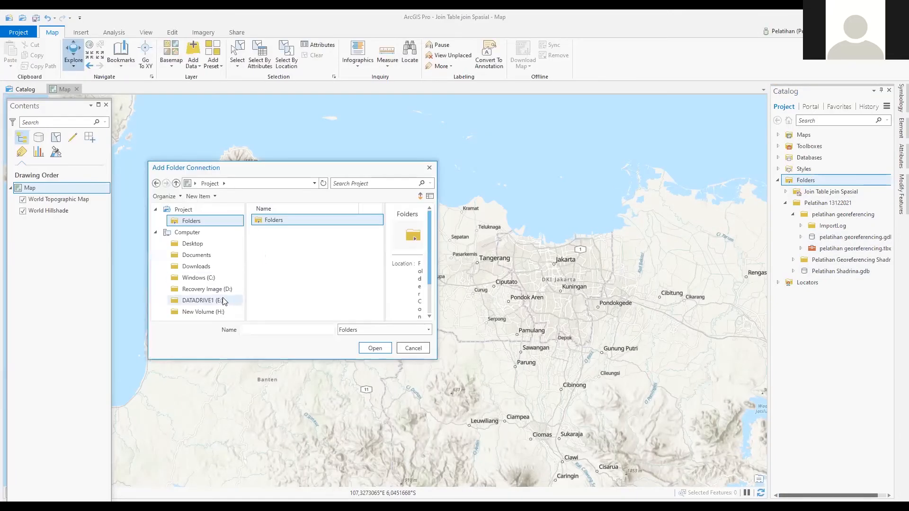
- Choose the Pelatihan 13122021 folder on DATADRIVE1 (E:) as the new folder connection
left_click(218, 304)
scroll(307, 287, "down", 3)
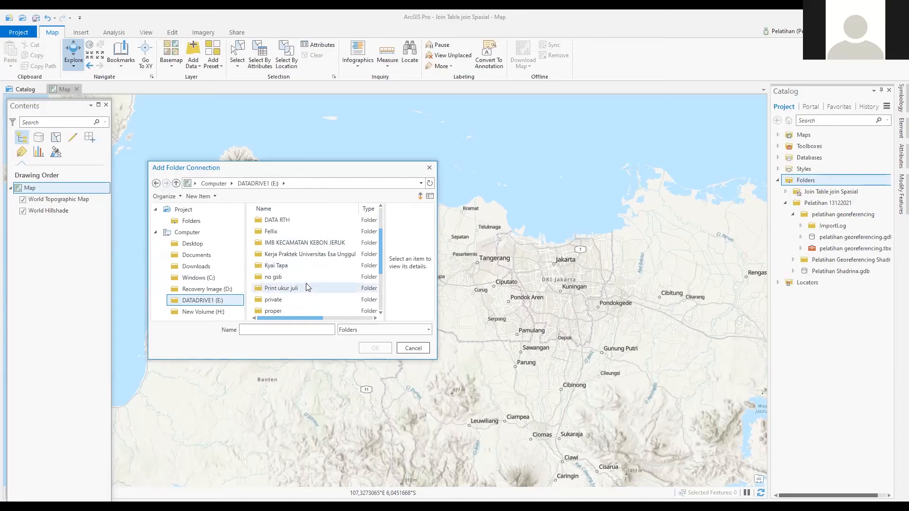
scroll(304, 284, "down", 1)
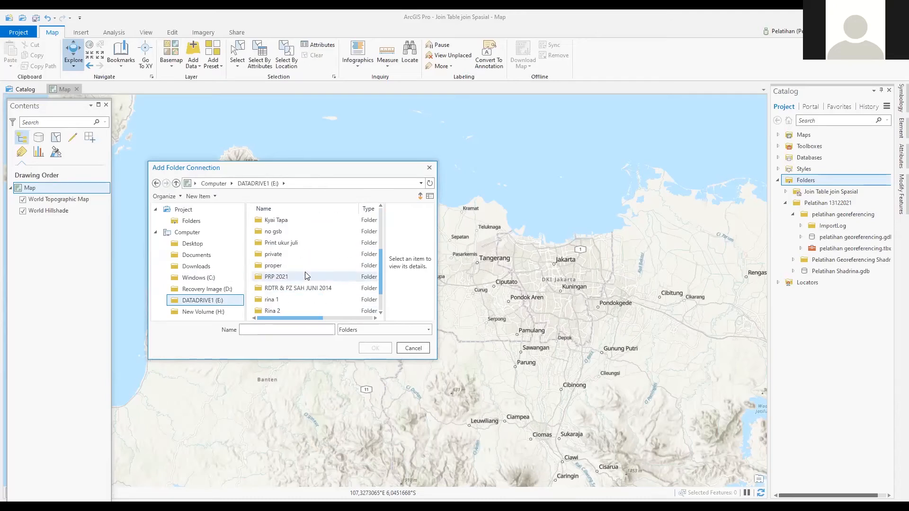
left_click(286, 291)
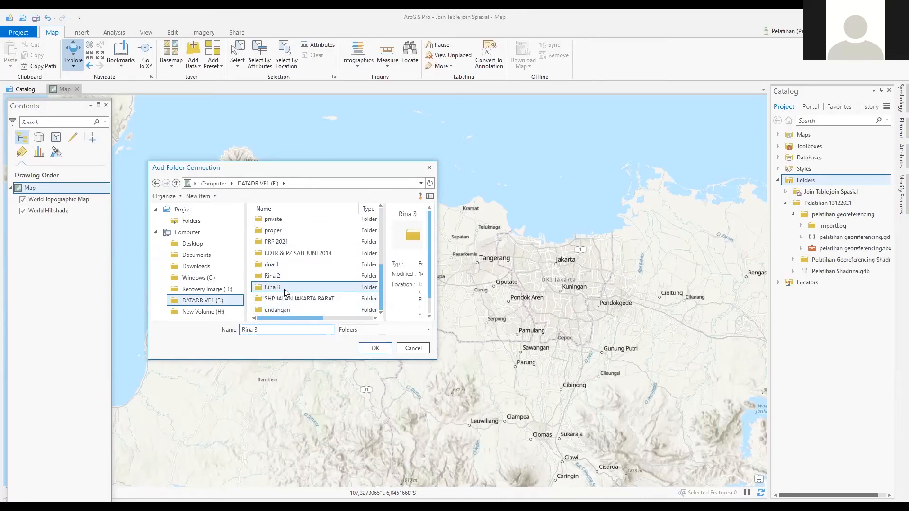
double_click(286, 289)
left_click(282, 258)
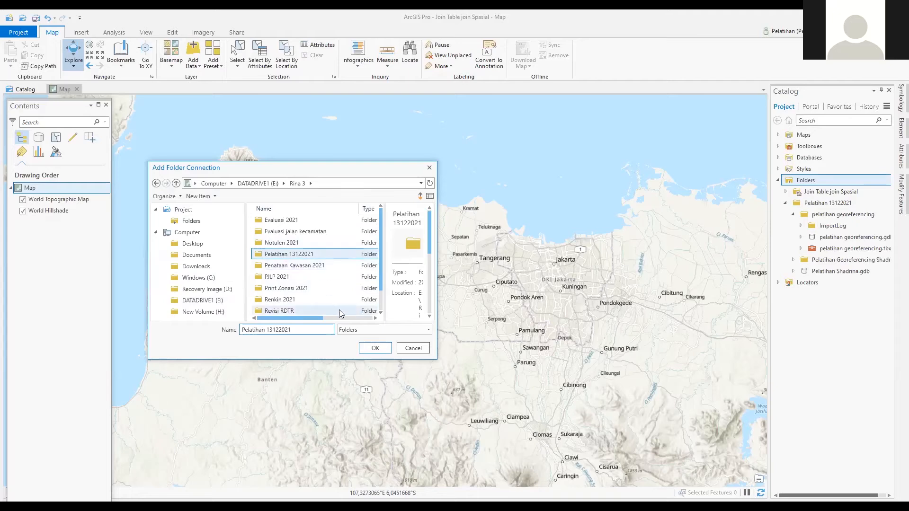
left_click(375, 348)
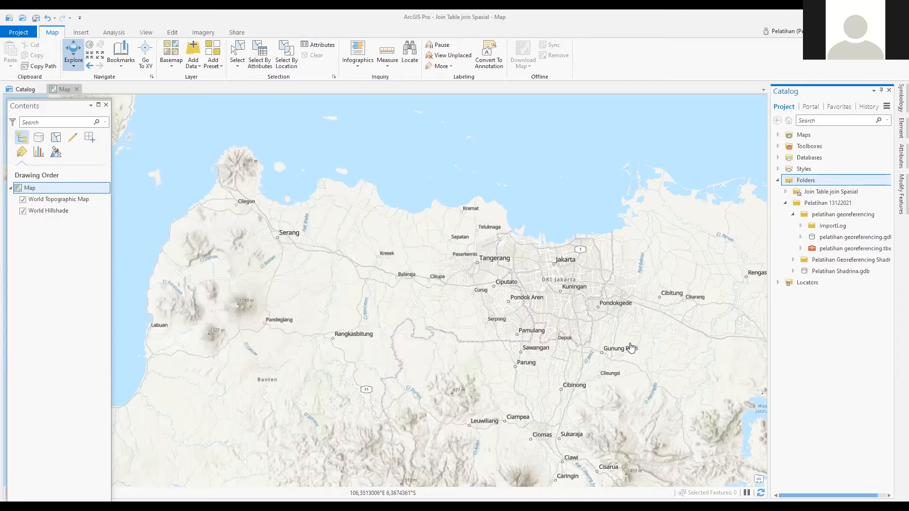
- Expand the Join Table join Spasial project folder to inspect its contents alongside Pelatihan 13122021
left_click(786, 203)
left_click(786, 204)
left_click(786, 193)
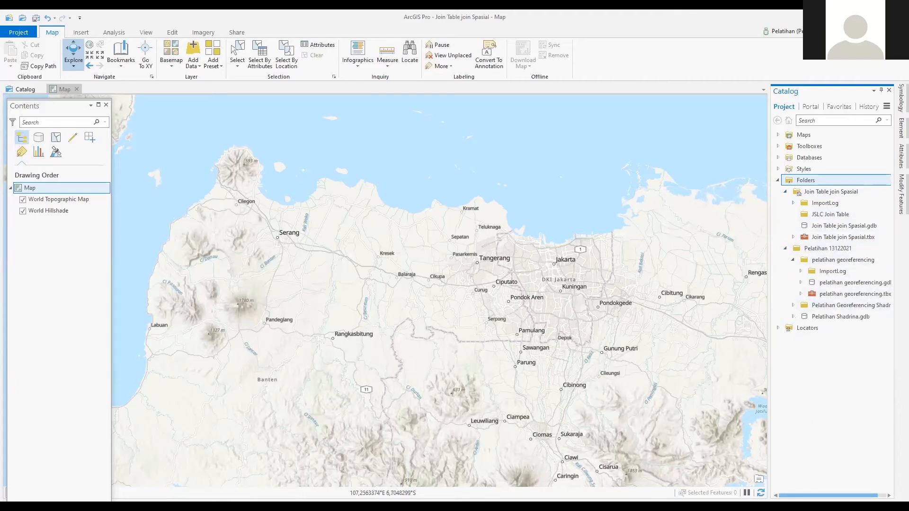
left_click(836, 389)
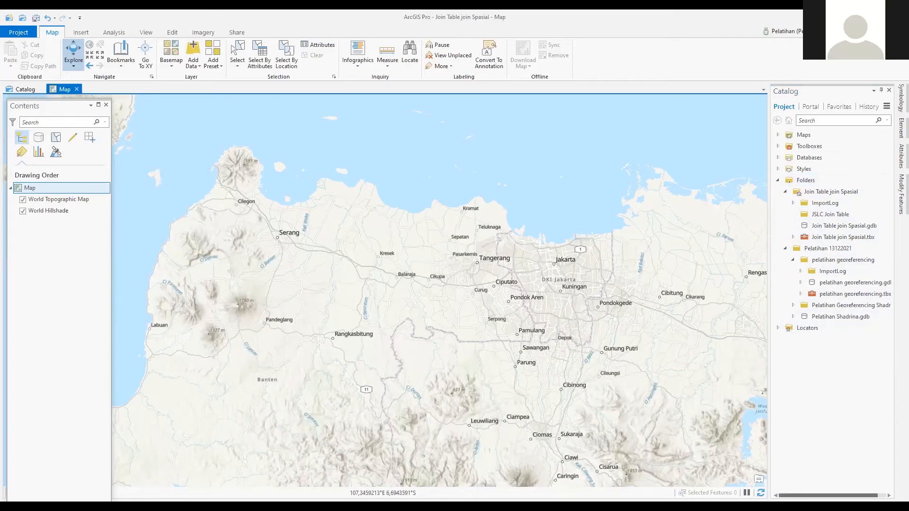
- Refresh the Pelatihan 13122021 folder connection and expand its JSLC Join Table subfolder
left_click_drag(299, 17, 597, 8)
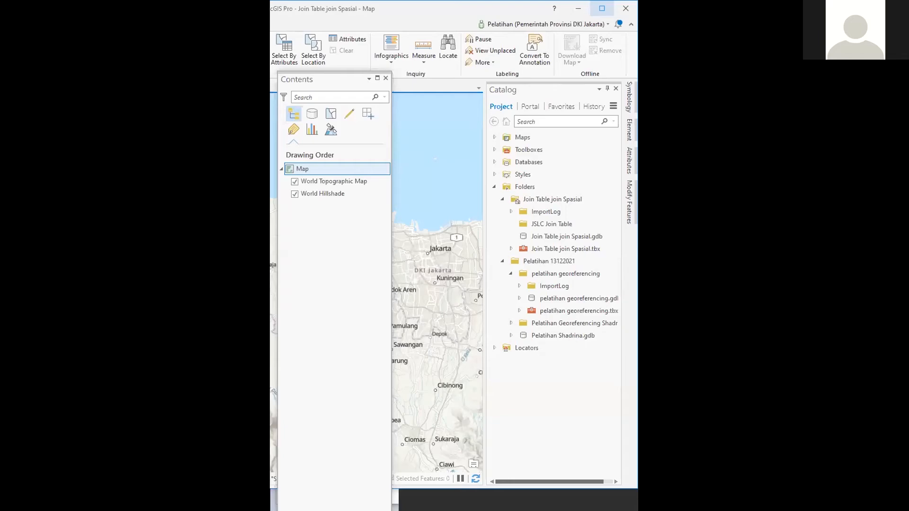
left_click(602, 8)
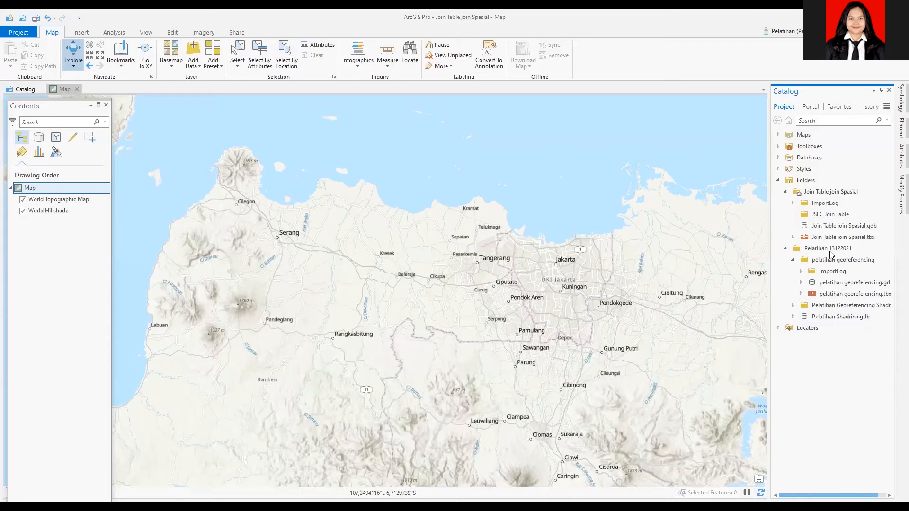
right_click(826, 249)
left_click(772, 310)
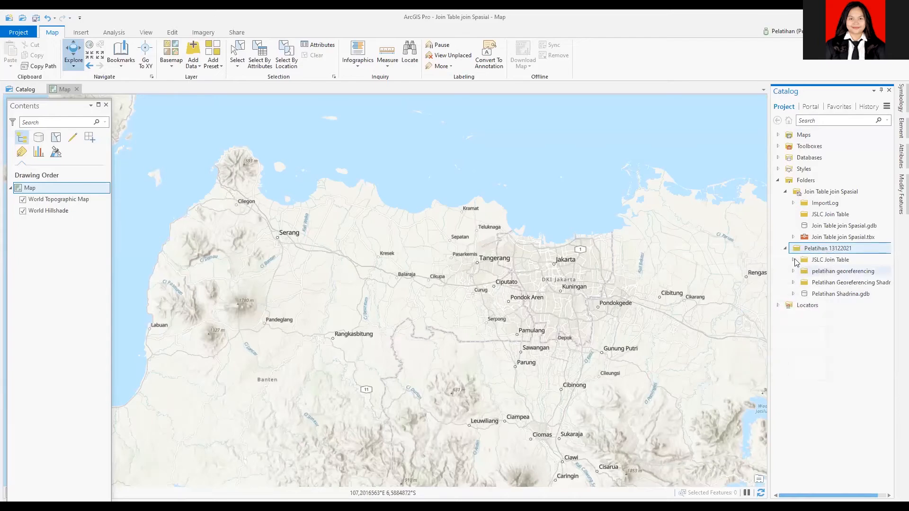
left_click(794, 260)
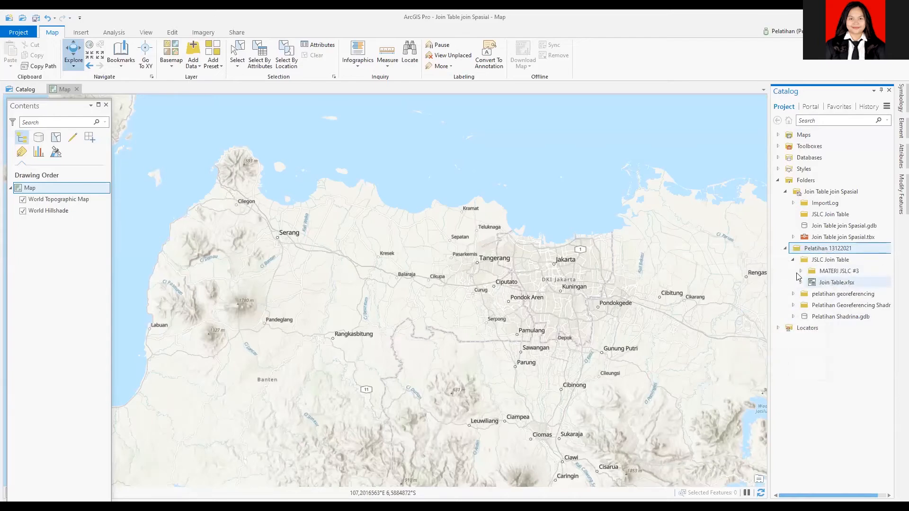
- Add Kelurahan Gambir.shp from the Gambir folder inside MATERI JSLC #3 to the map
left_click(801, 271)
left_click(808, 282)
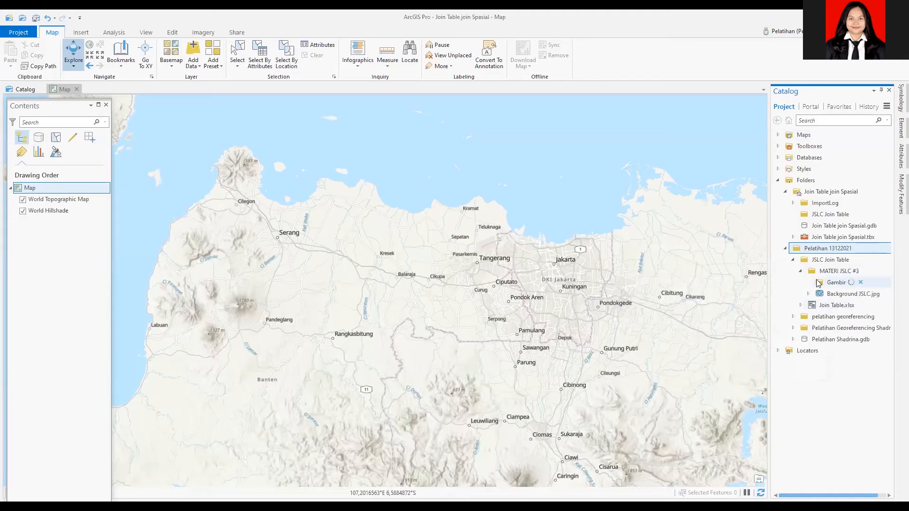
left_click_drag(840, 293, 38, 254)
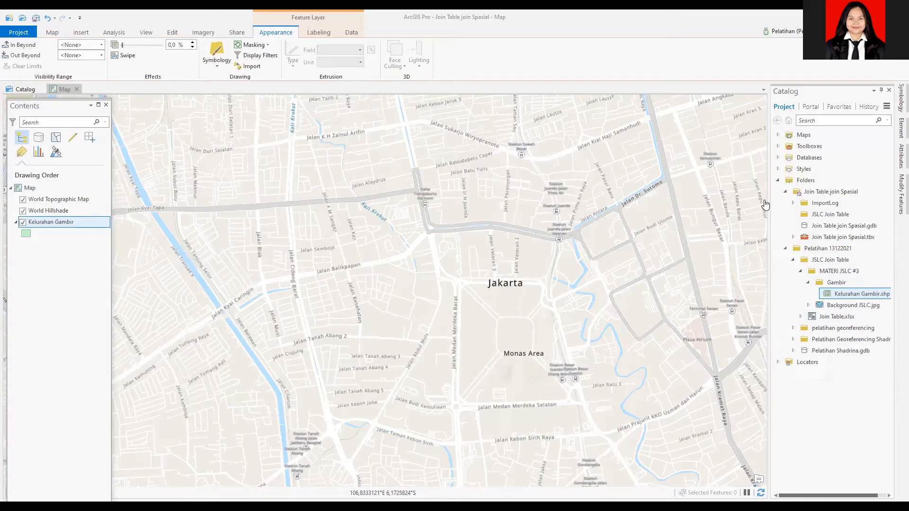
- Try to move the Kelurahan Gambir layer above World Topographic Map in the drawing order
left_click_drag(70, 222, 58, 184)
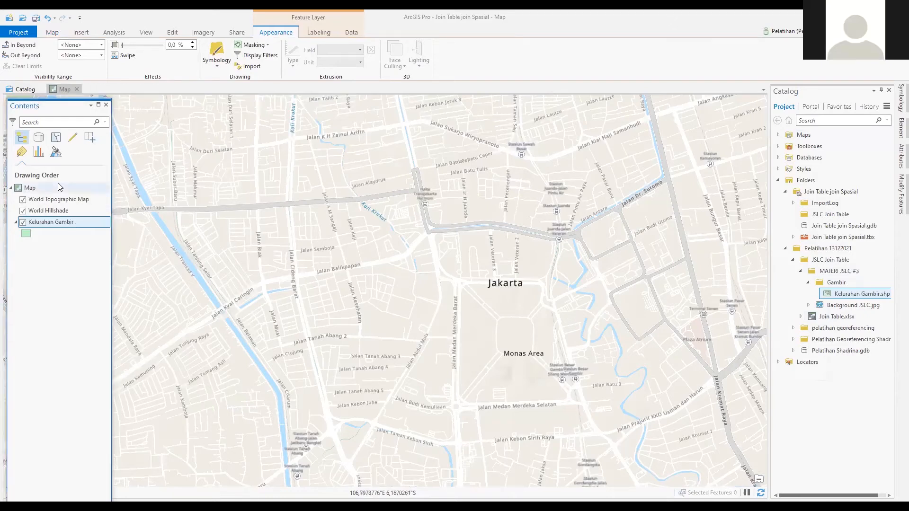
left_click_drag(47, 221, 44, 189)
left_click(30, 189)
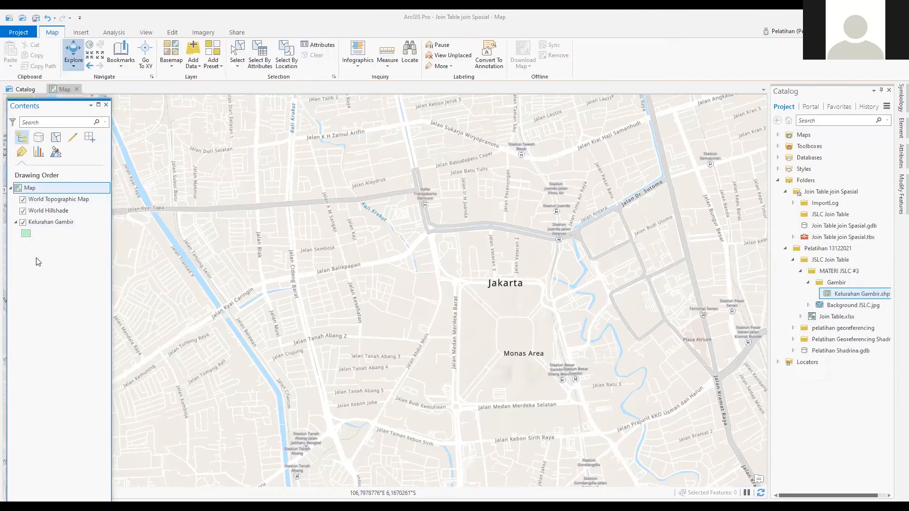
mouse_move(36, 223)
left_mouse_down()
mouse_move(40, 185)
mouse_move(37, 194)
left_mouse_up()
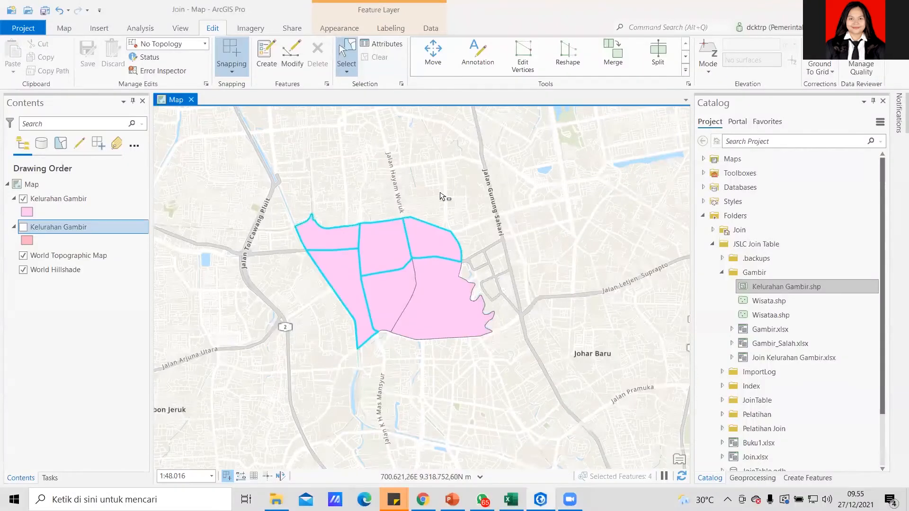
- Clear the selection of Kelurahan Gambir polygons on the map
left_click(439, 196)
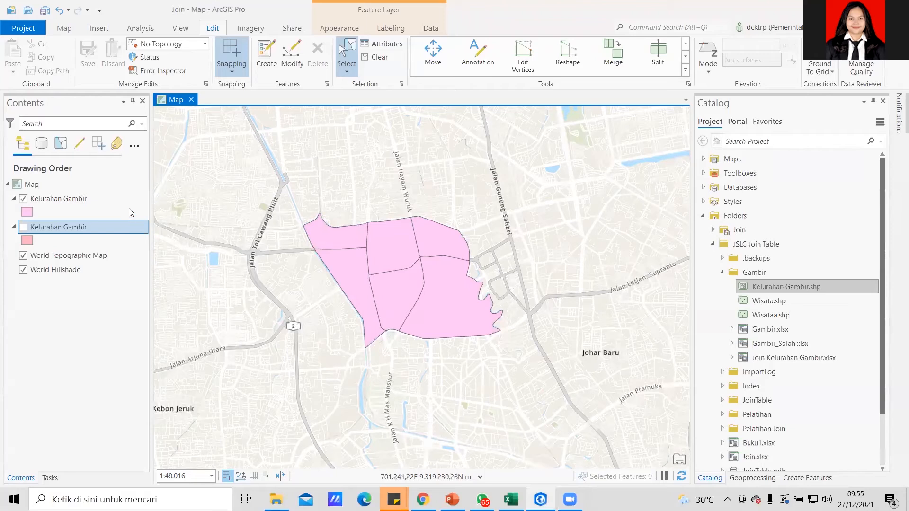
left_click_drag(609, 246, 642, 243)
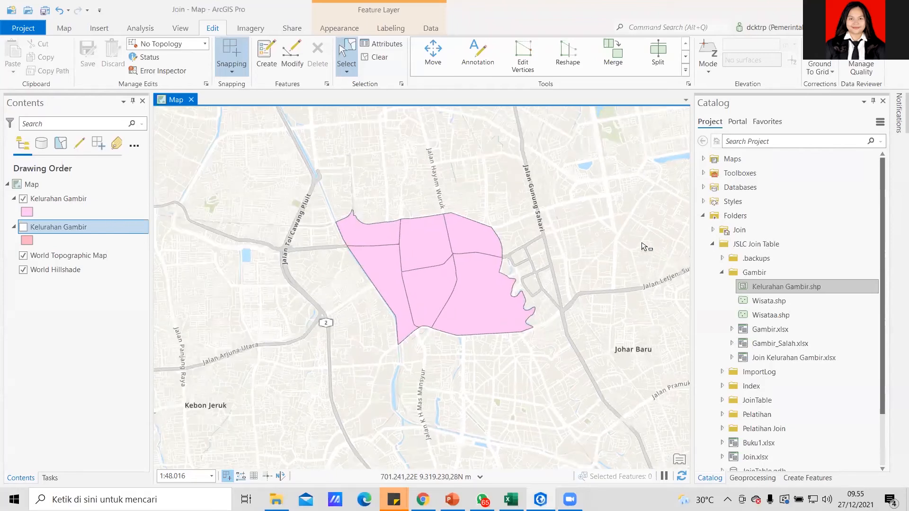
left_click_drag(644, 225, 643, 224)
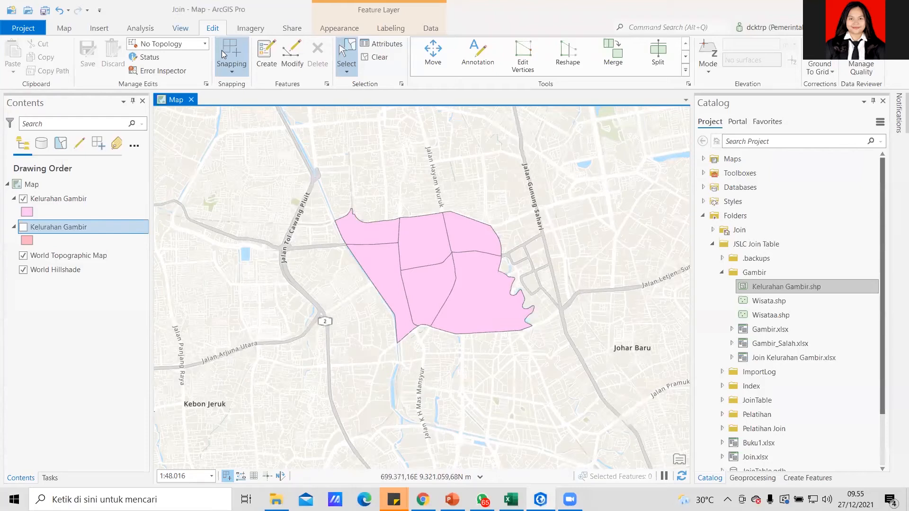
- Search the geoprocessing tools for "excel to table"
left_click(180, 28)
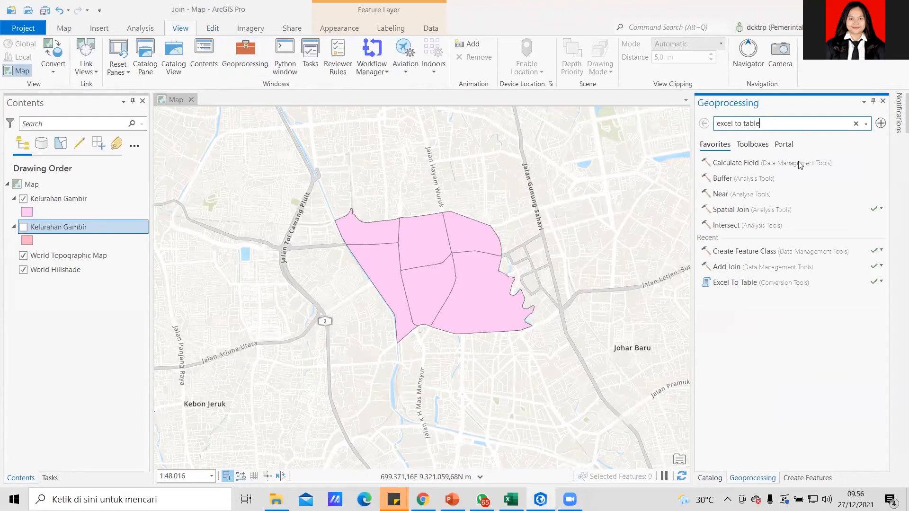
key("Return")
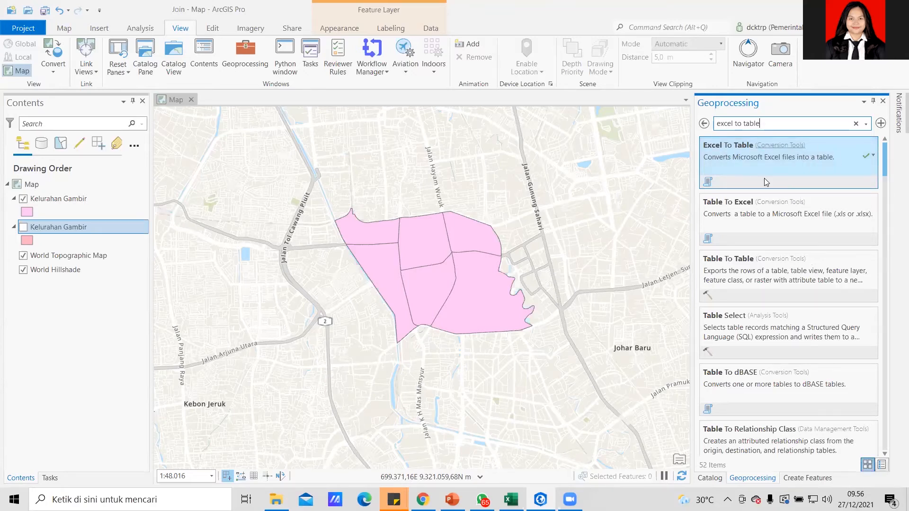
left_click(740, 166)
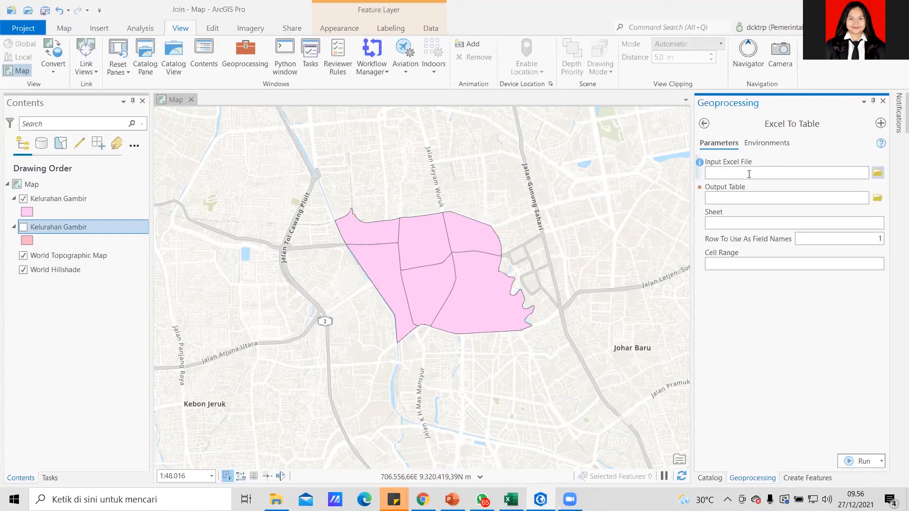
left_click(877, 178)
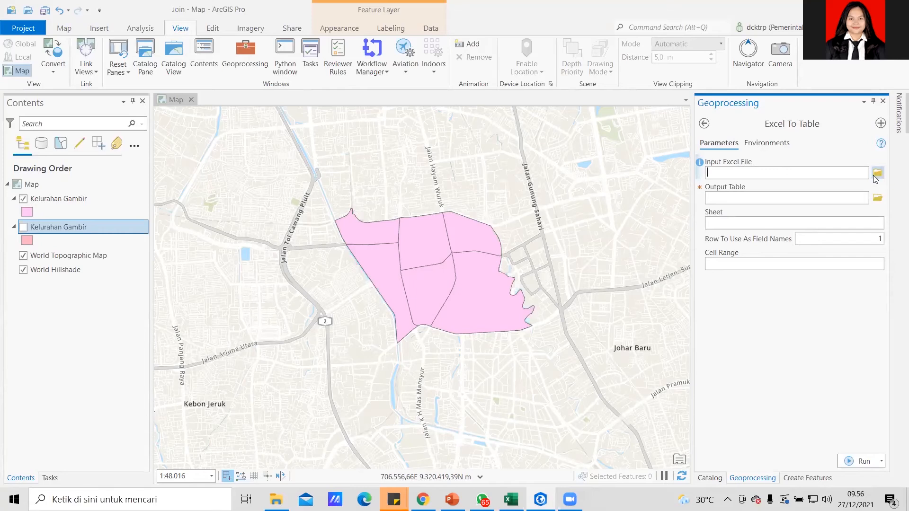
left_click(877, 174)
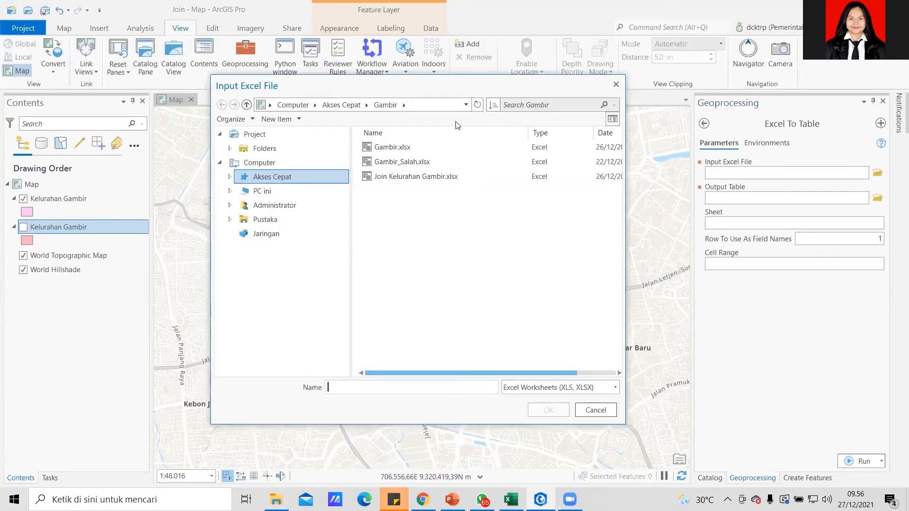
left_click(420, 177)
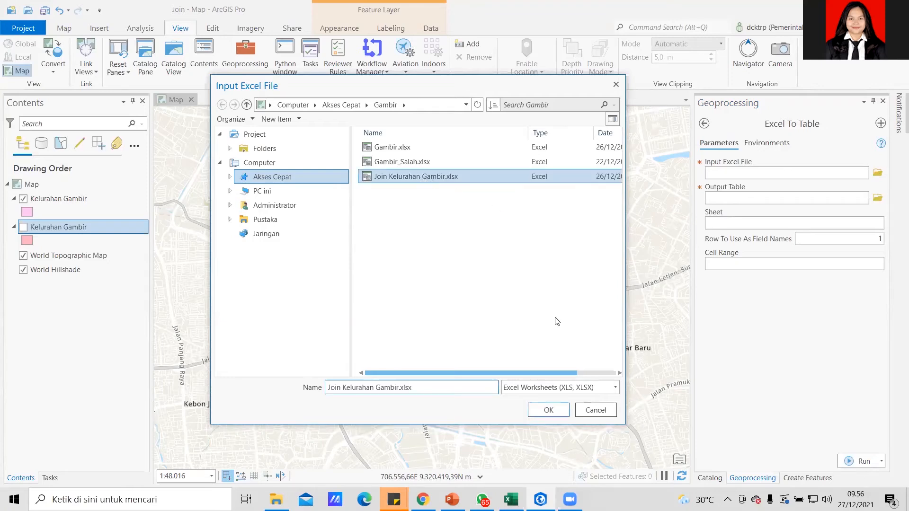
left_click(544, 411)
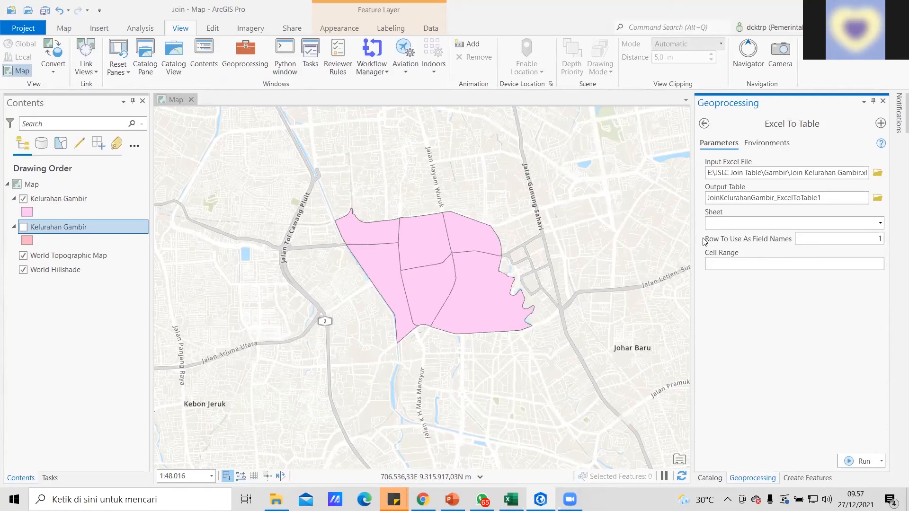
left_click(704, 124)
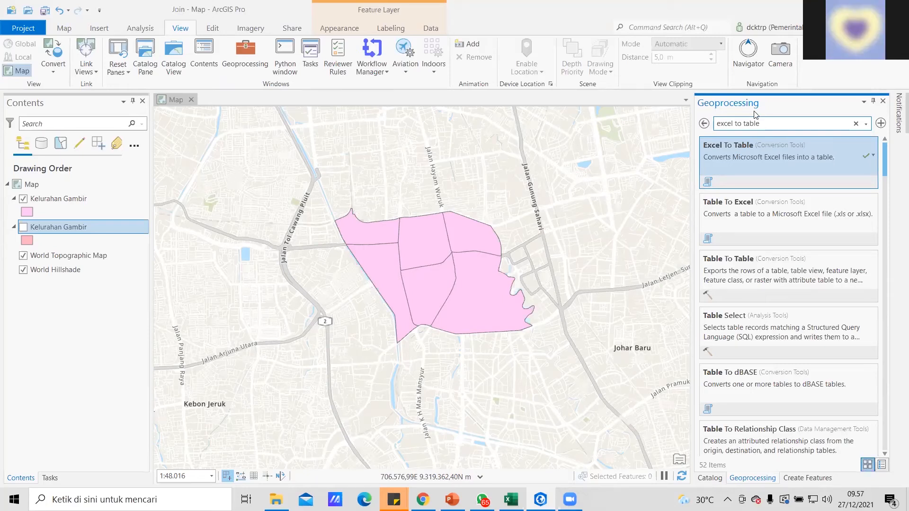
- Run Excel To Table with Join Kelurahan Gambir.xlsx from the Gambir folder as the input file
left_click(745, 149)
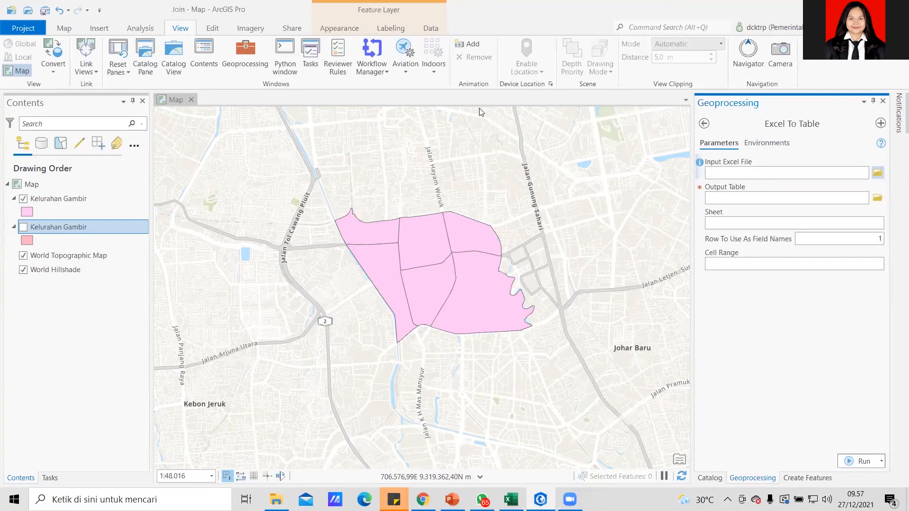
left_click(431, 177)
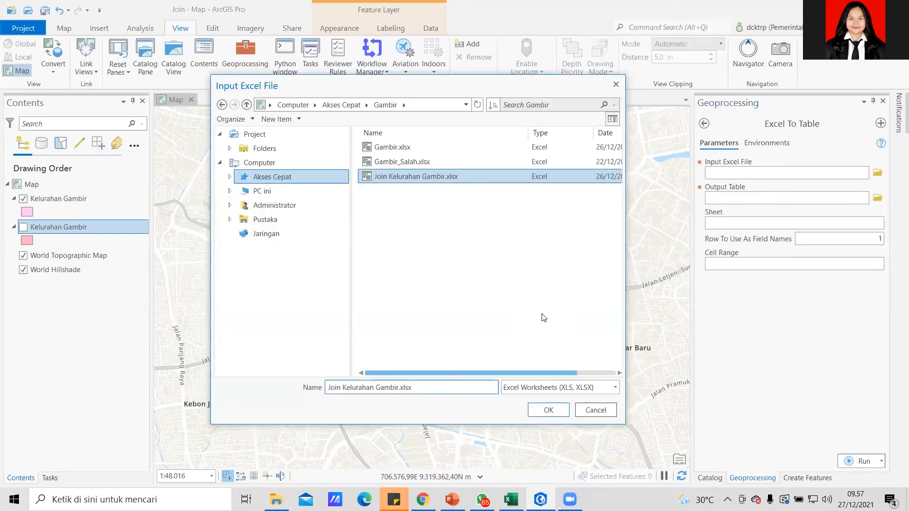
left_click(545, 406)
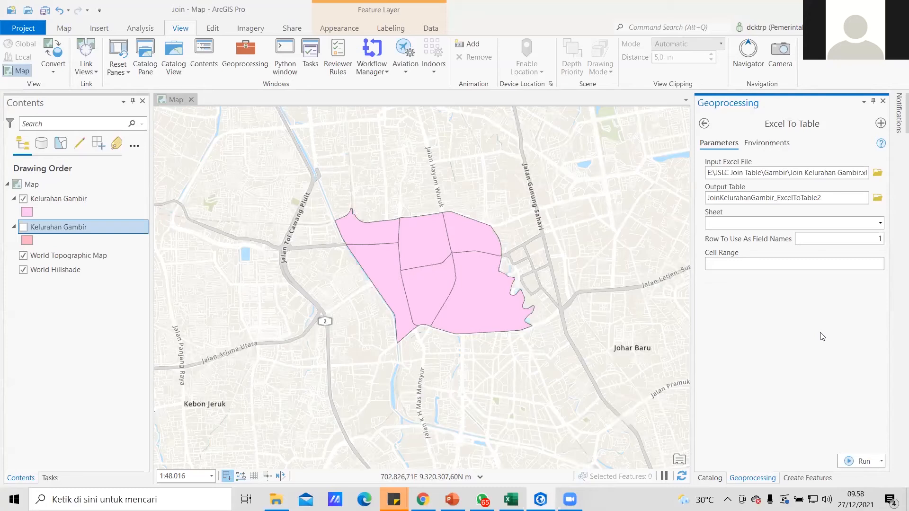
left_click(851, 466)
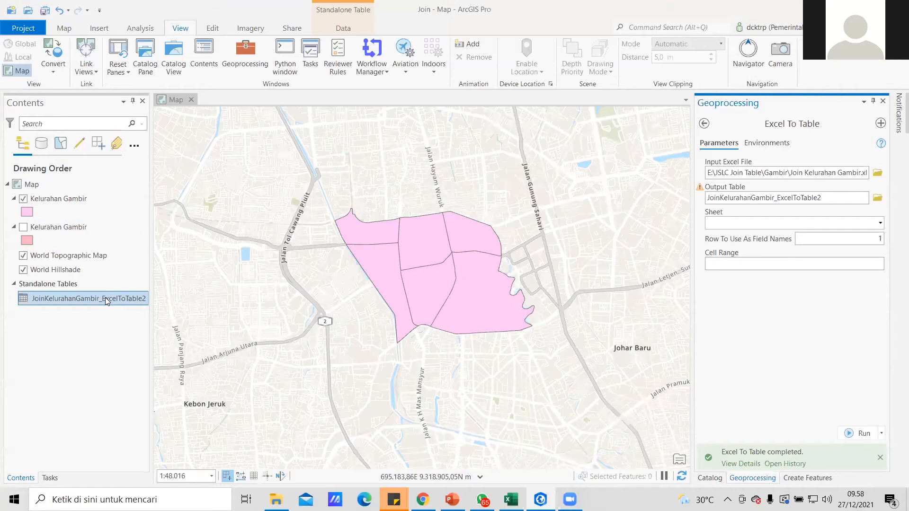
- Open the converted standalone table to examine its fields and rows
left_click(27, 302)
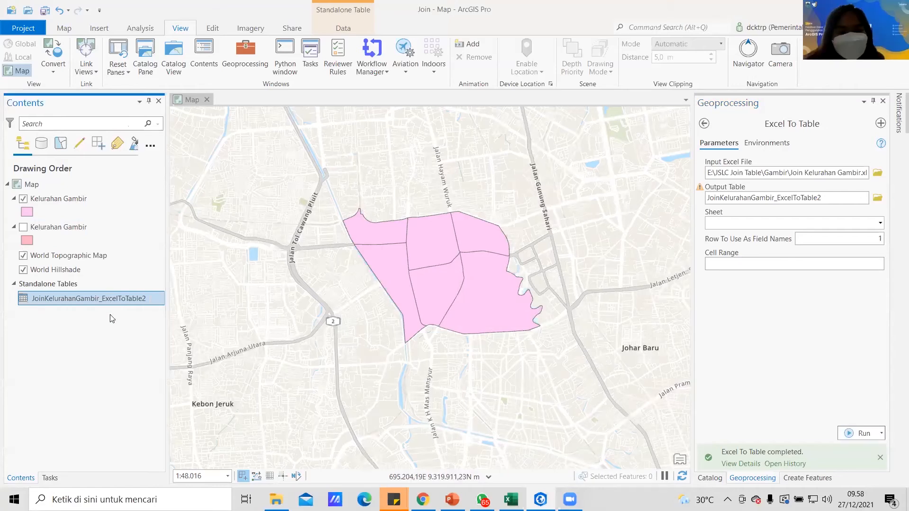
right_click(48, 300)
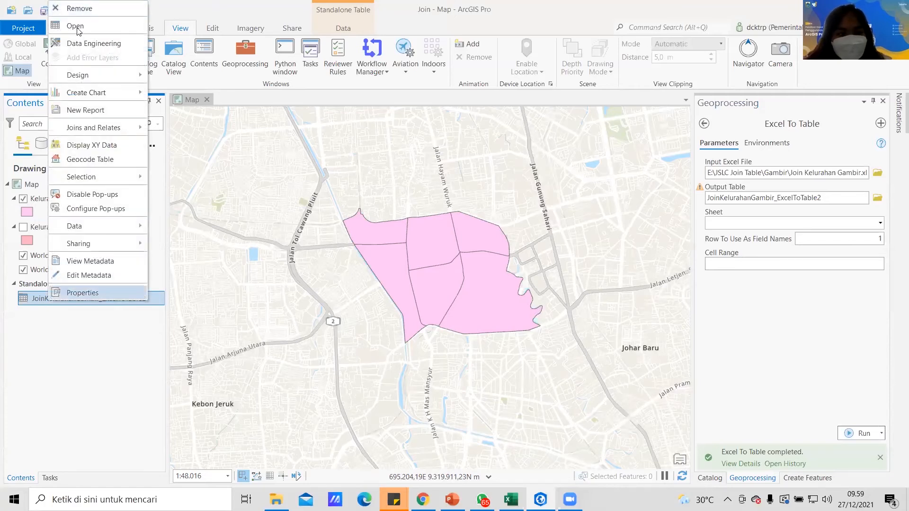
left_click(78, 27)
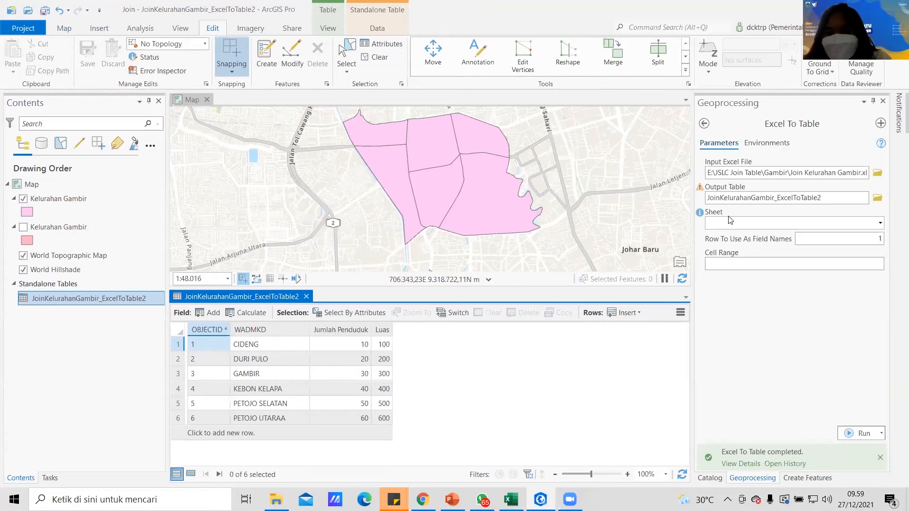
left_click(786, 310)
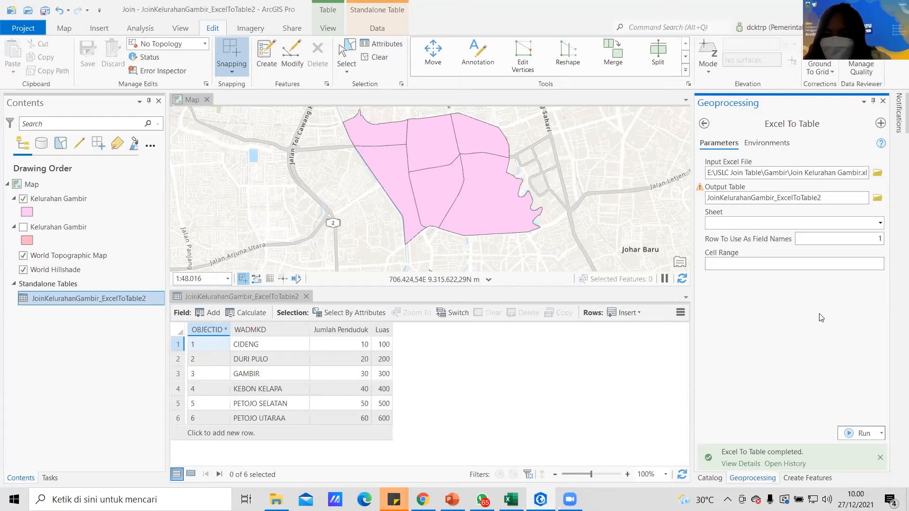
left_click(854, 200)
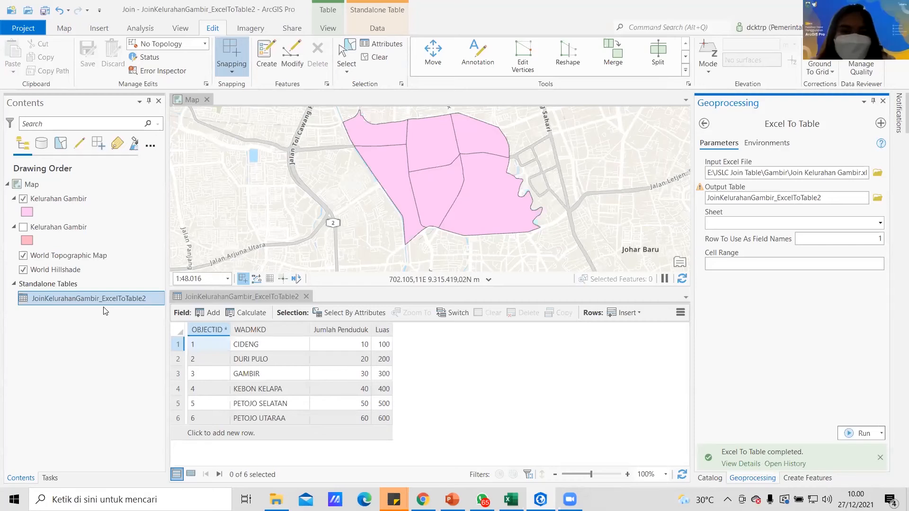
left_click(91, 202)
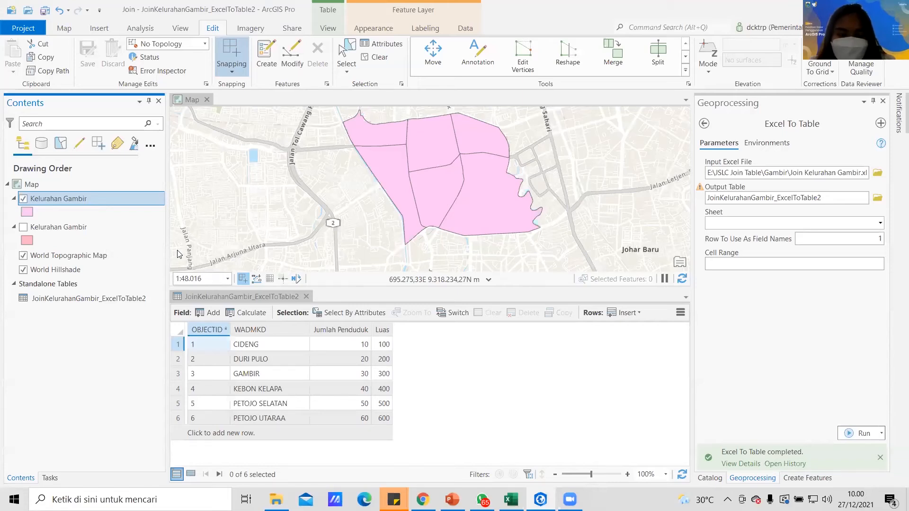
right_click(92, 199)
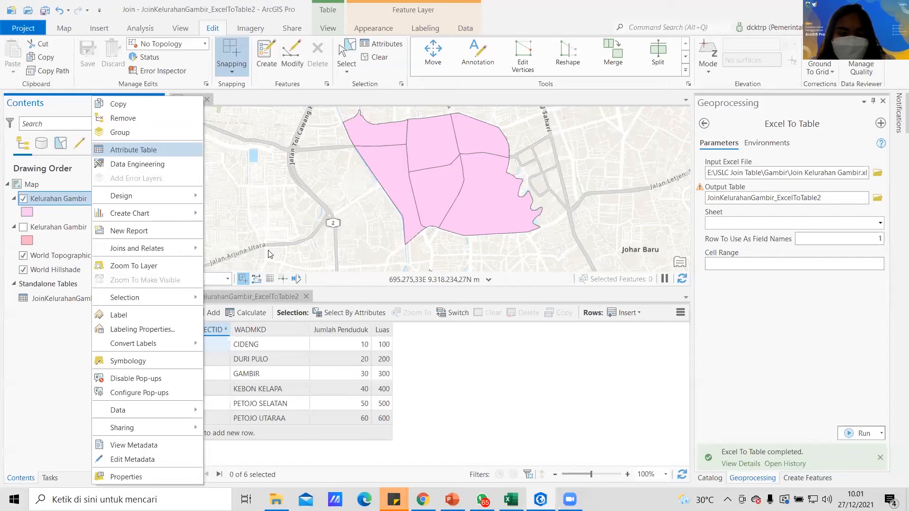
mouse_move(161, 249)
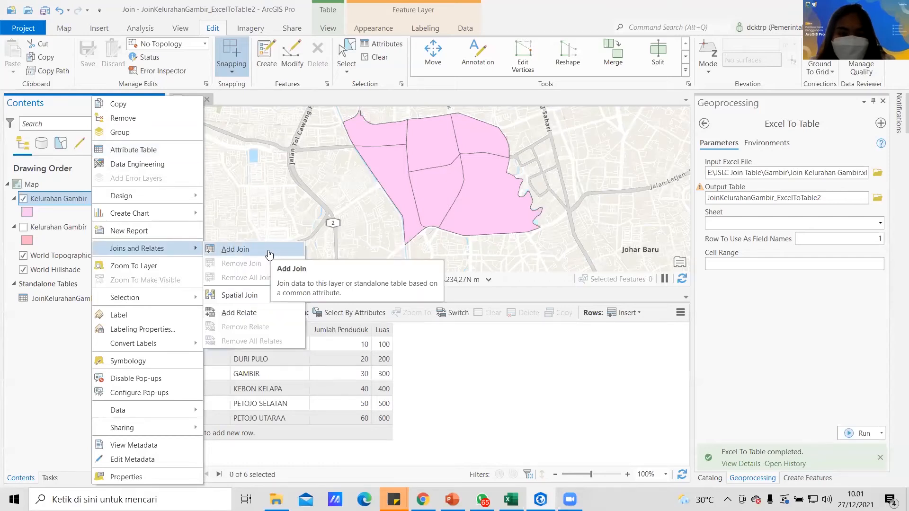
left_click(269, 254)
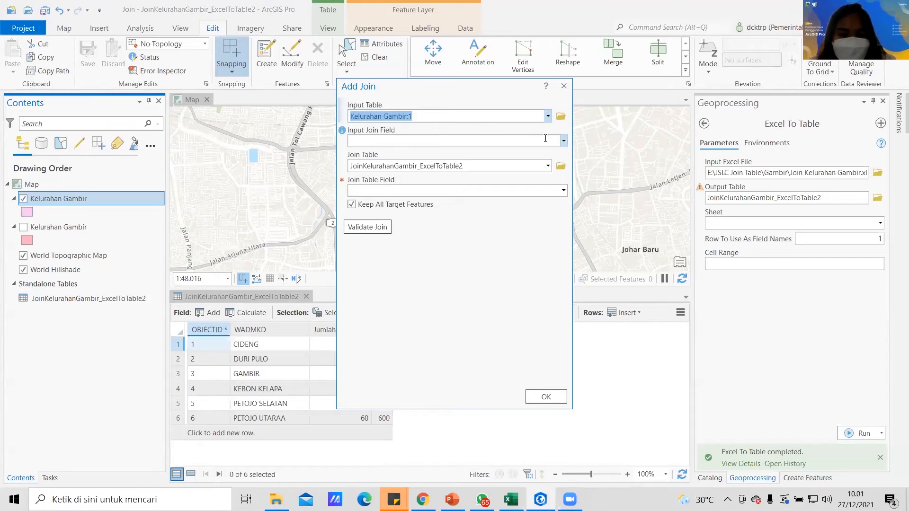
left_click(564, 142)
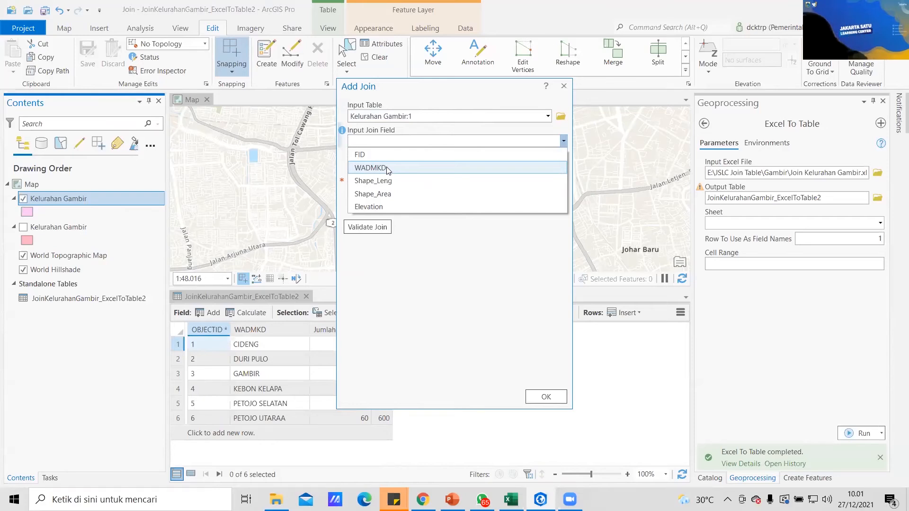
left_click(423, 306)
left_click(564, 86)
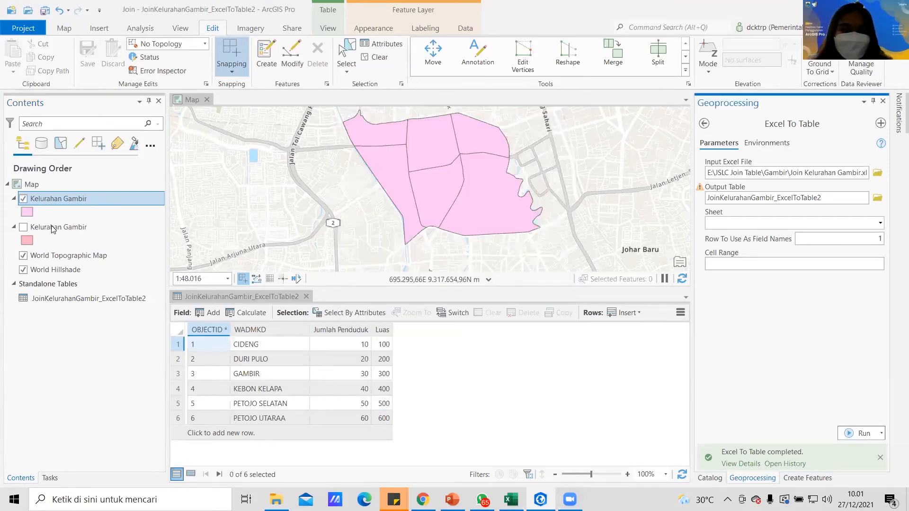
- Remove the hidden duplicate Kelurahan Gambir layer from the map
right_click(52, 229)
left_click(84, 96)
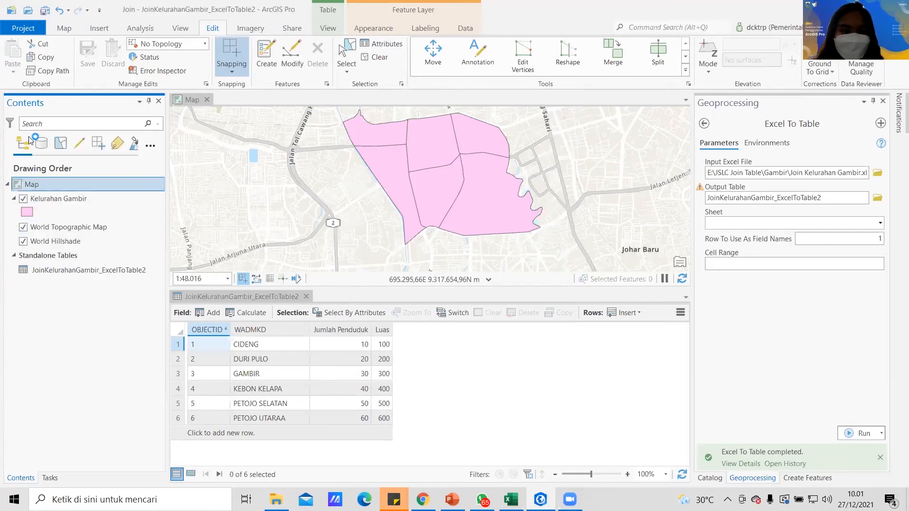
- Set up an Add Join on Kelurahan Gambir with the JoinKelurahanGambir_ExcelToTable2 table, matching WADMKD in both
left_click(50, 199)
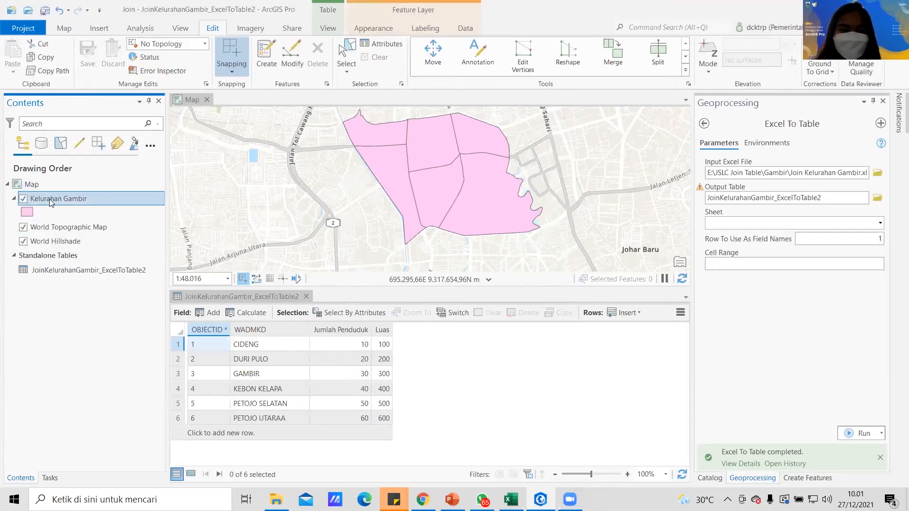
right_click(49, 199)
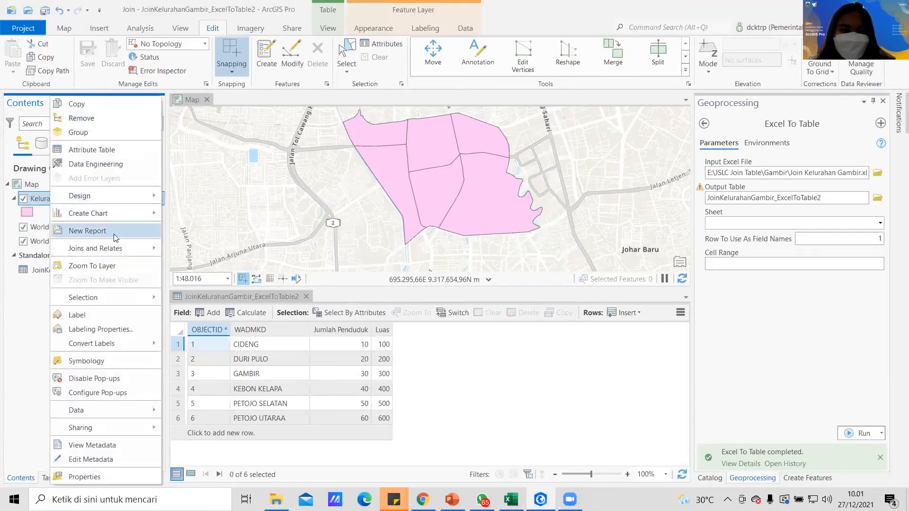
mouse_move(129, 249)
left_click(201, 250)
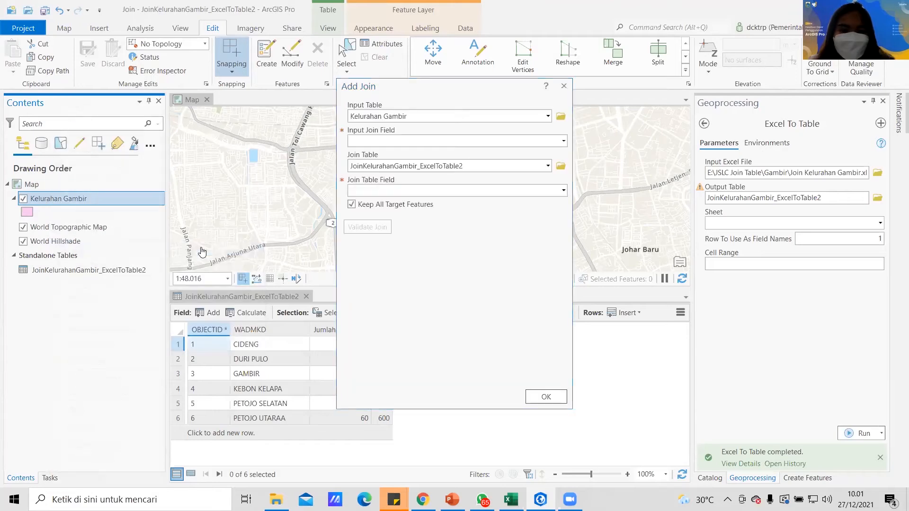
left_click(469, 271)
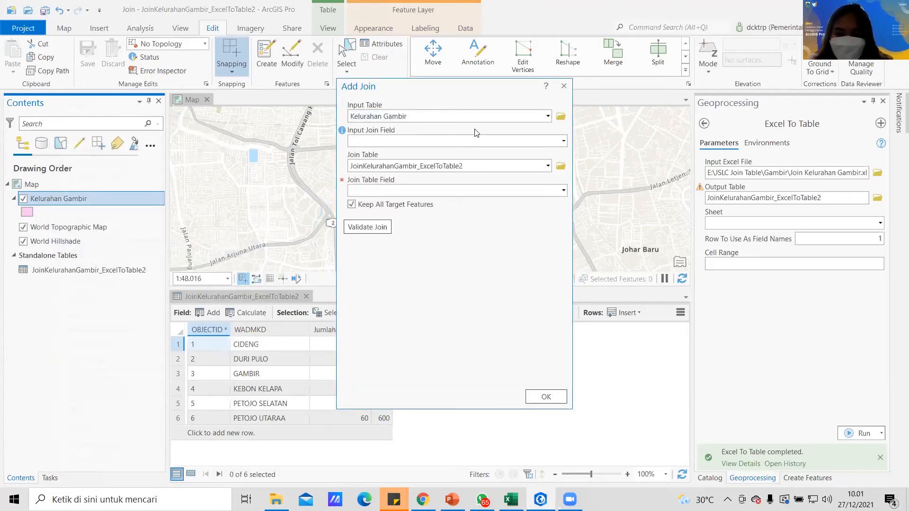
left_click(547, 117)
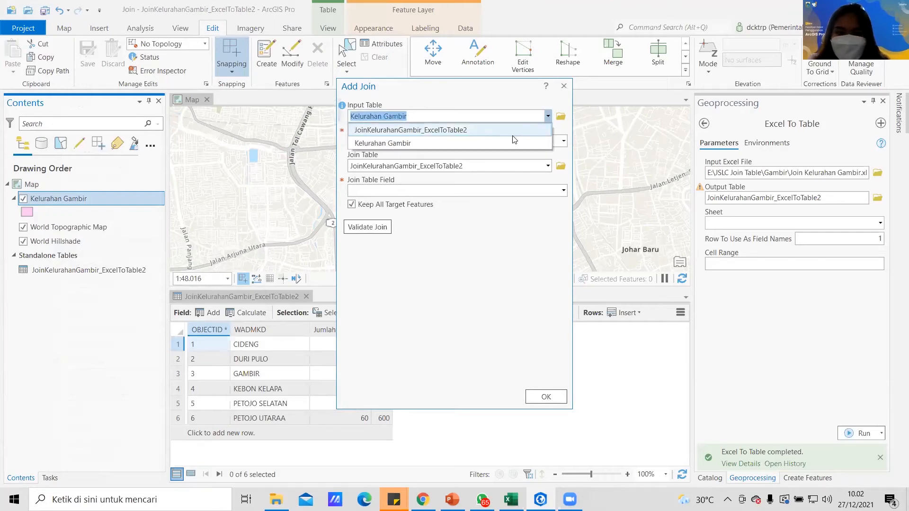
left_click(457, 142)
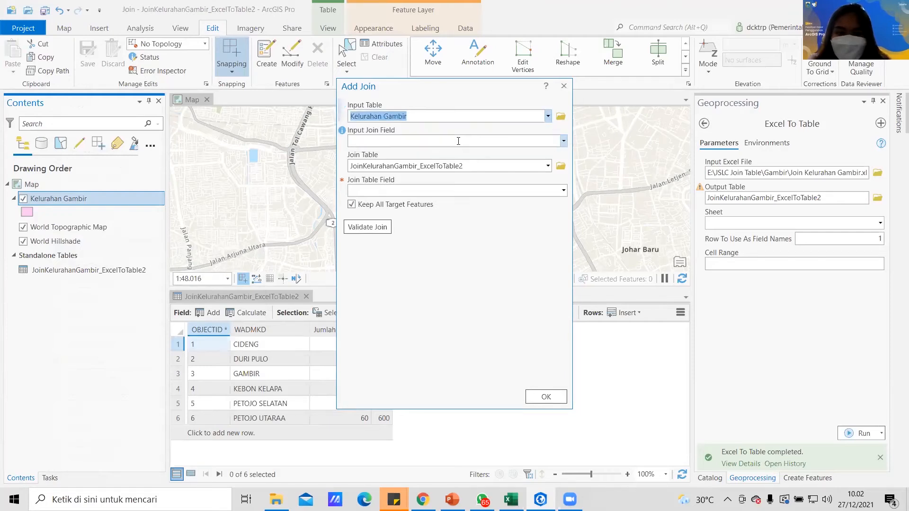
left_click(564, 141)
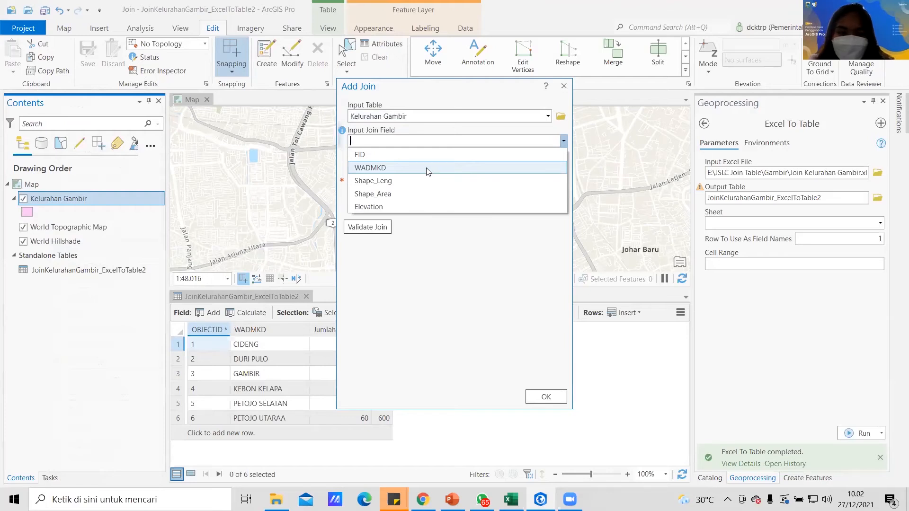
left_click(427, 169)
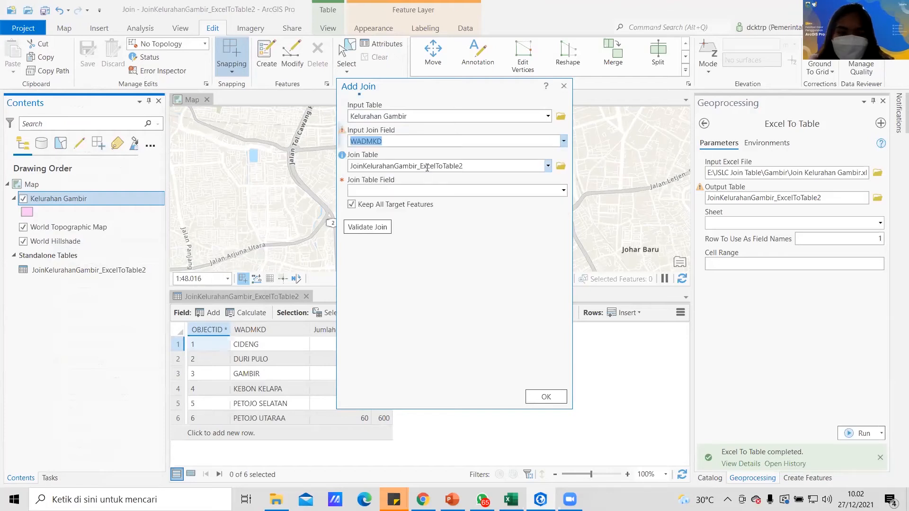
left_click(378, 287)
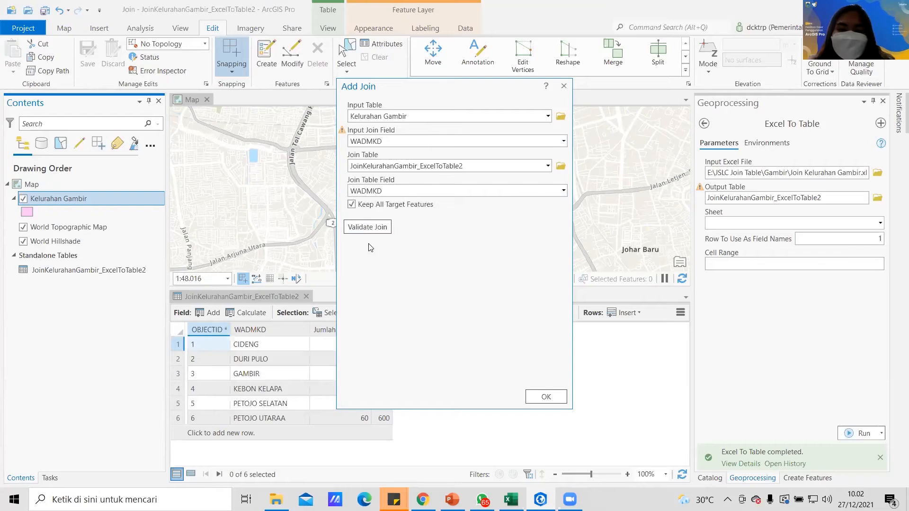
- Validate the join, read through the validation report, and apply the join to Kelurahan Gambir
left_click(374, 226)
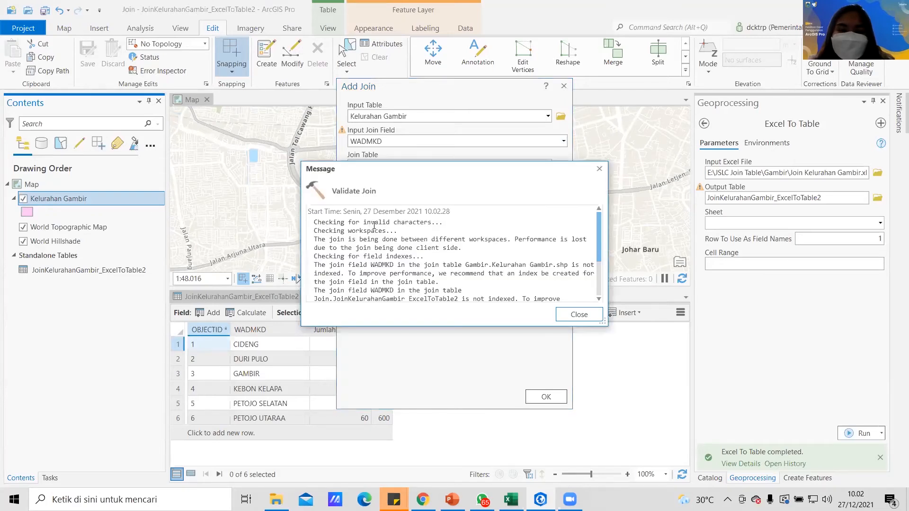
scroll(376, 226, "down", 1)
scroll(377, 226, "down", 2)
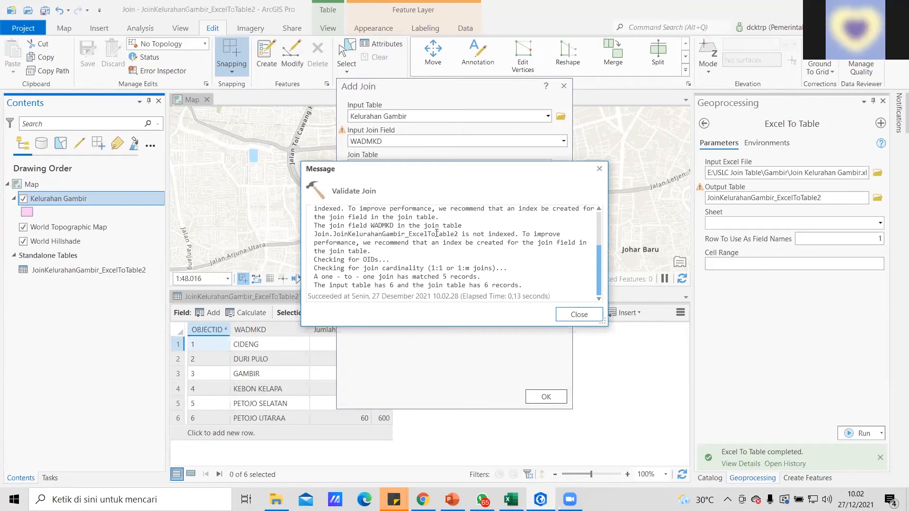
left_click(574, 315)
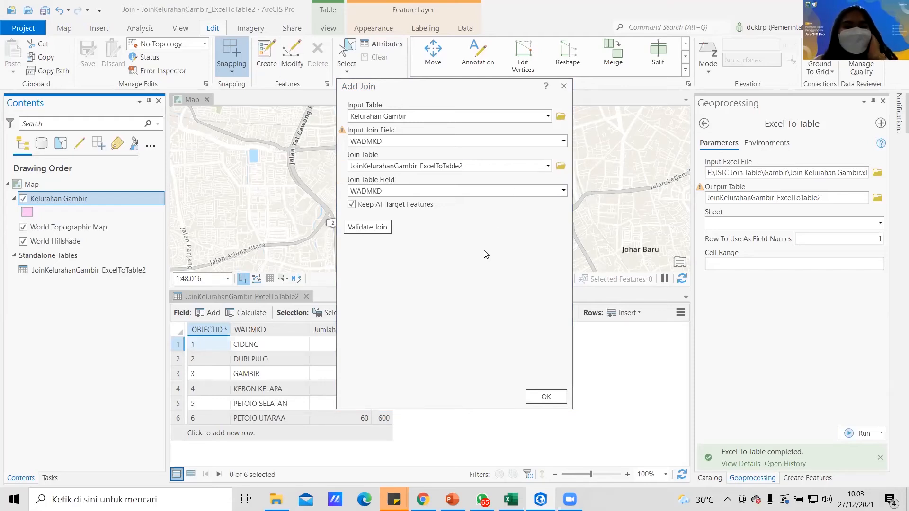
left_click(545, 396)
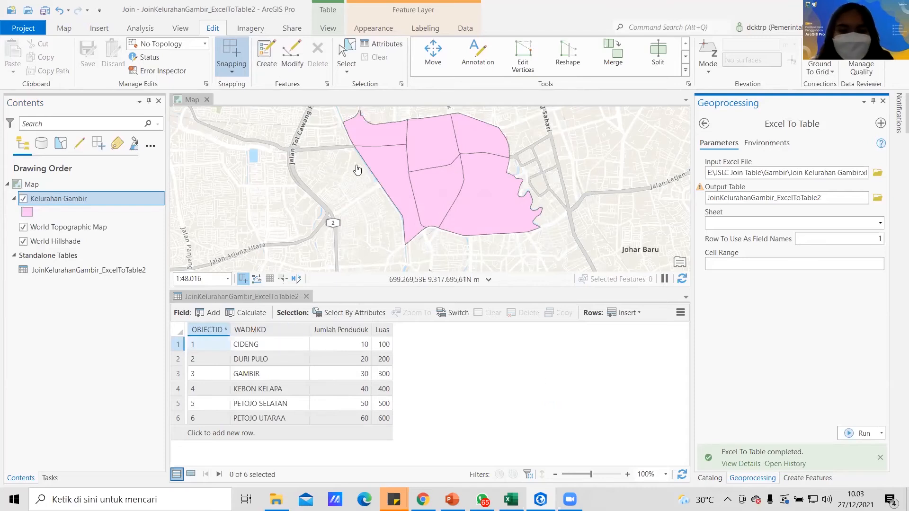
- Open the Kelurahan Gambir attribute table to examine the joined fields, and review the layer's Joins and Relates options
left_click_drag(355, 164, 357, 184)
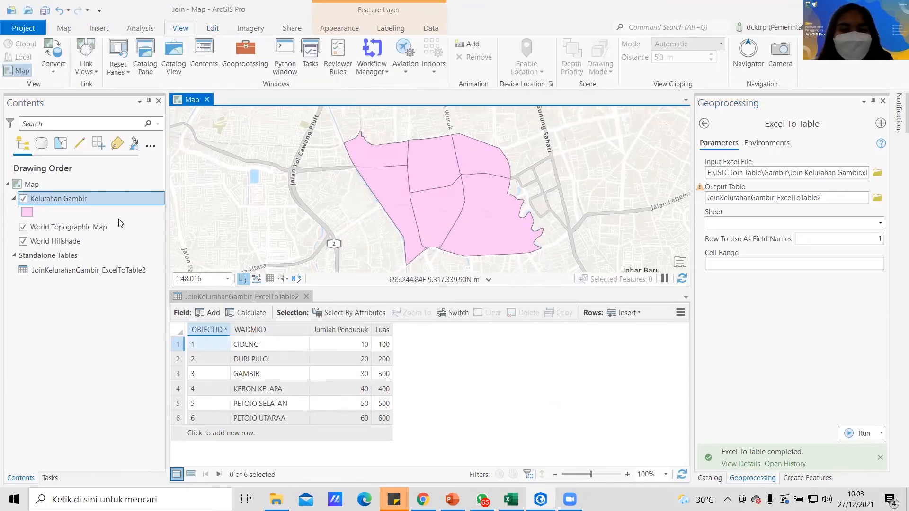
right_click(89, 199)
mouse_move(89, 199)
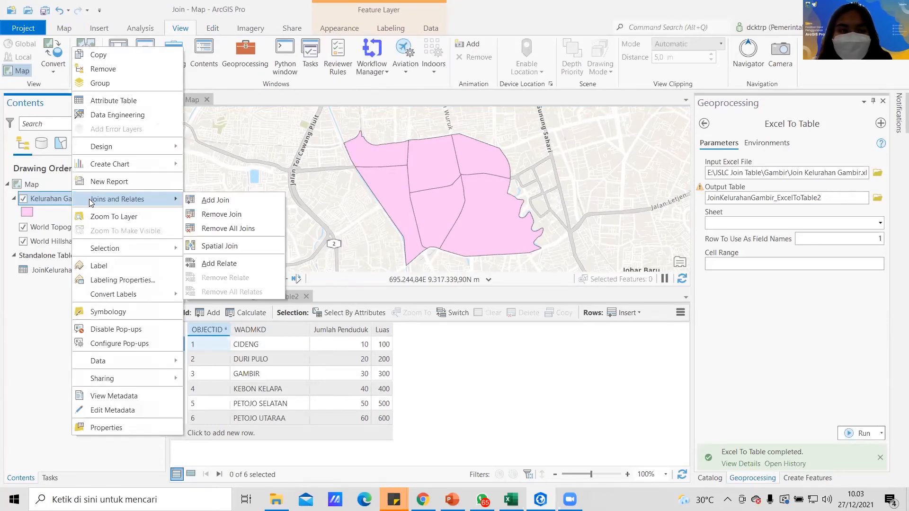
left_click(140, 103)
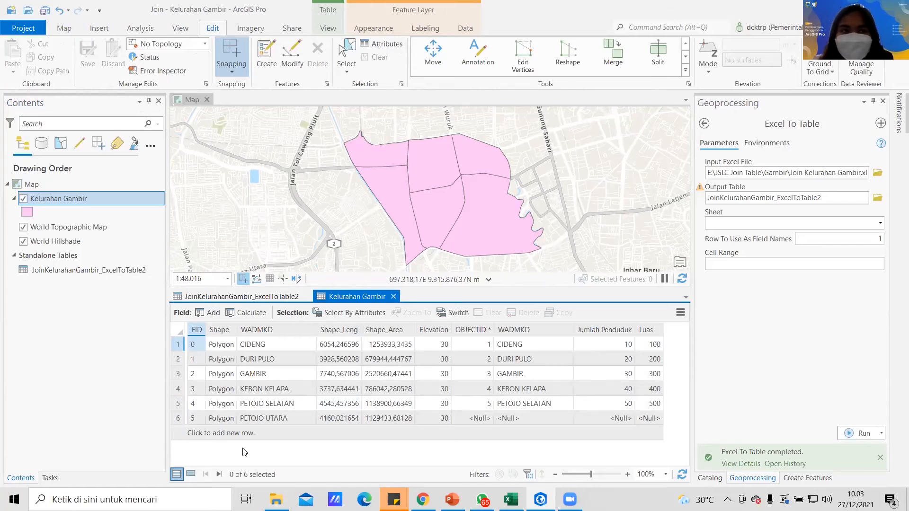
mouse_move(394, 499)
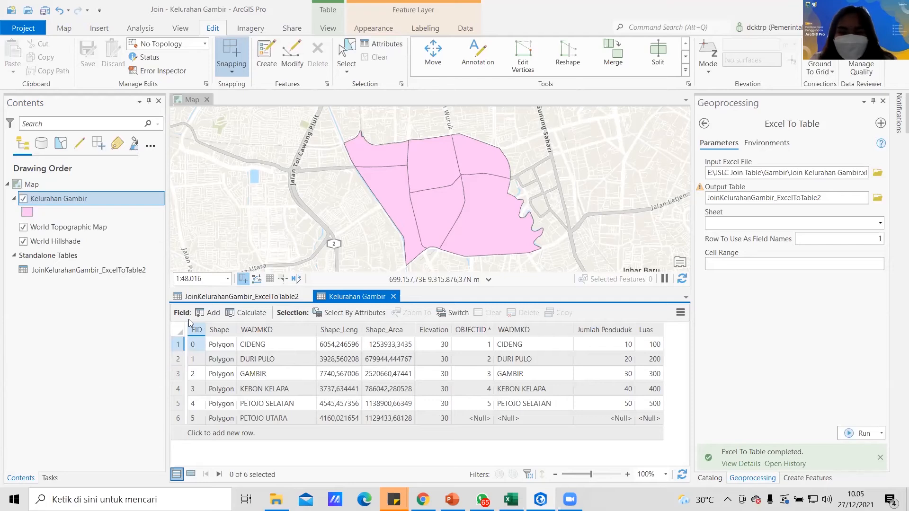
right_click(71, 199)
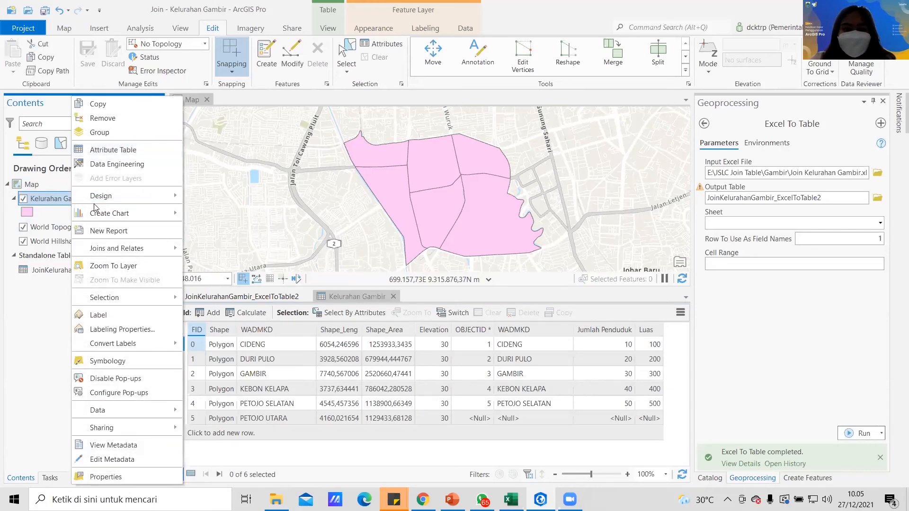
mouse_move(86, 252)
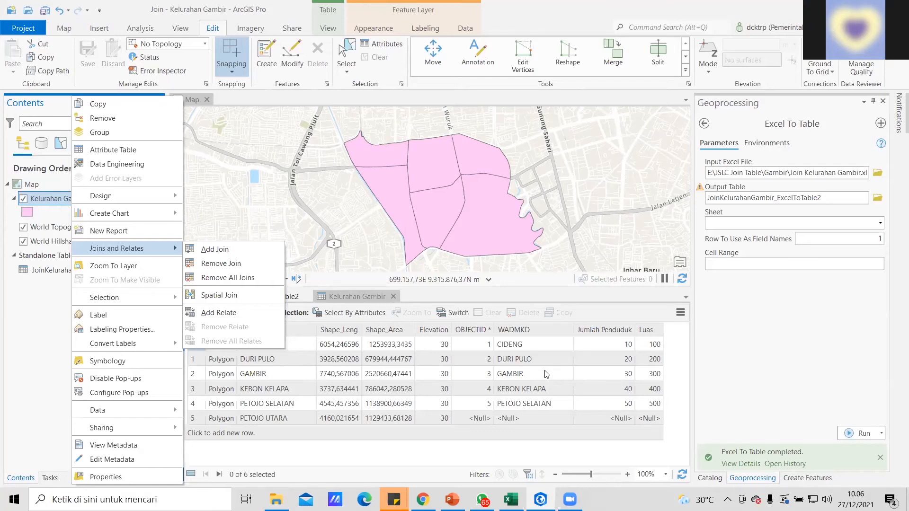
- Look for a way to edit the empty joined WADMKD value in the PETOJO UTARA row
left_click(507, 418)
right_click(510, 419)
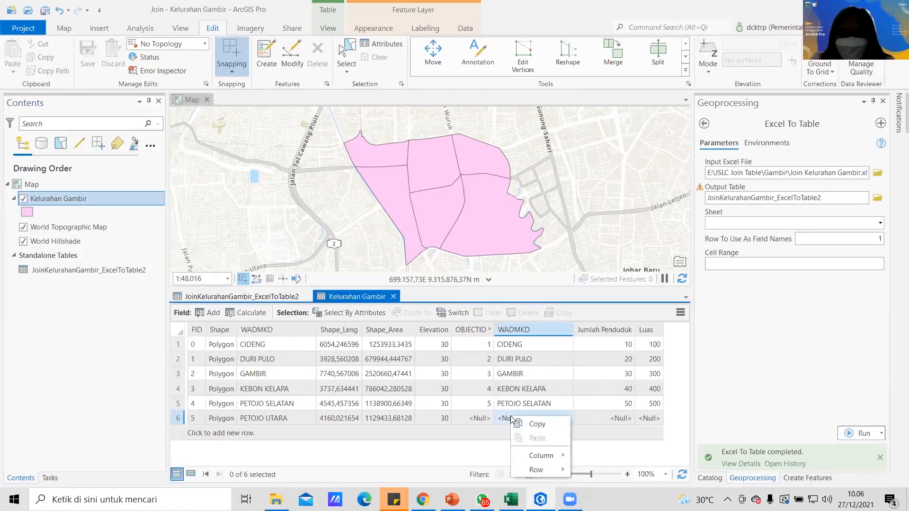
left_click(509, 417)
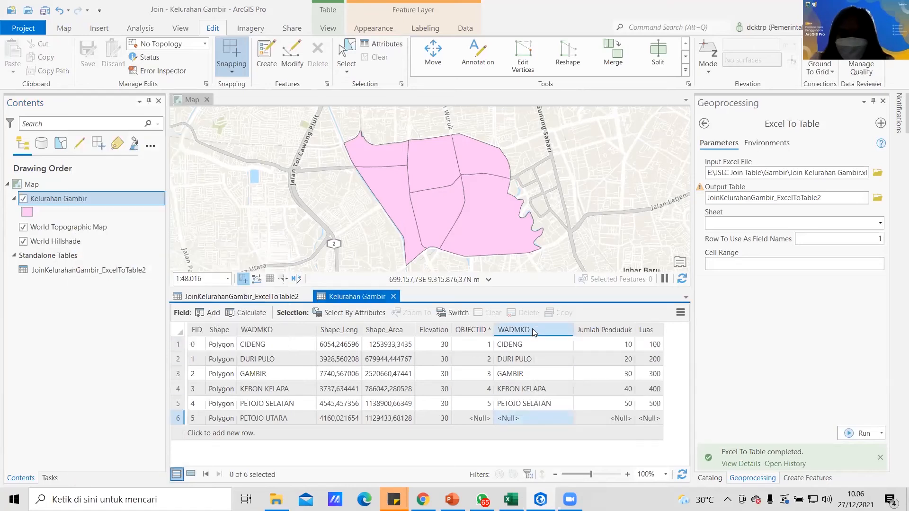
right_click(532, 328)
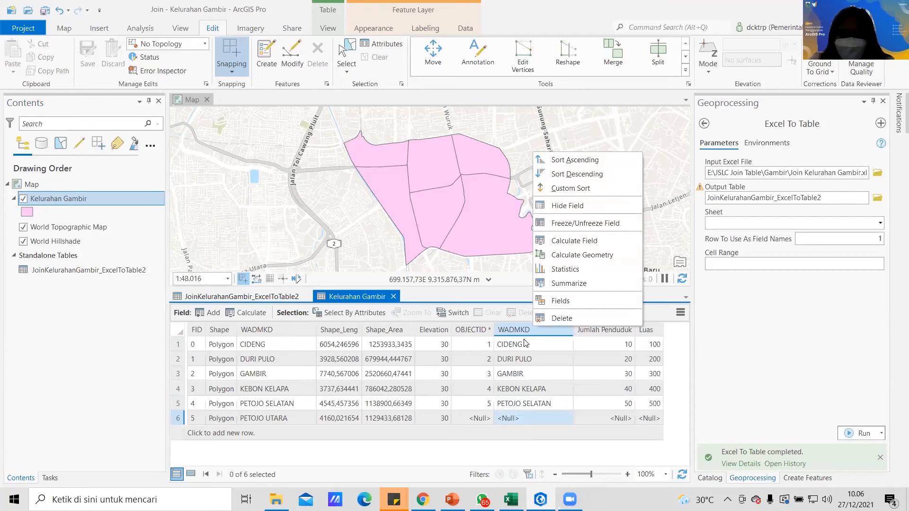
left_click(529, 415)
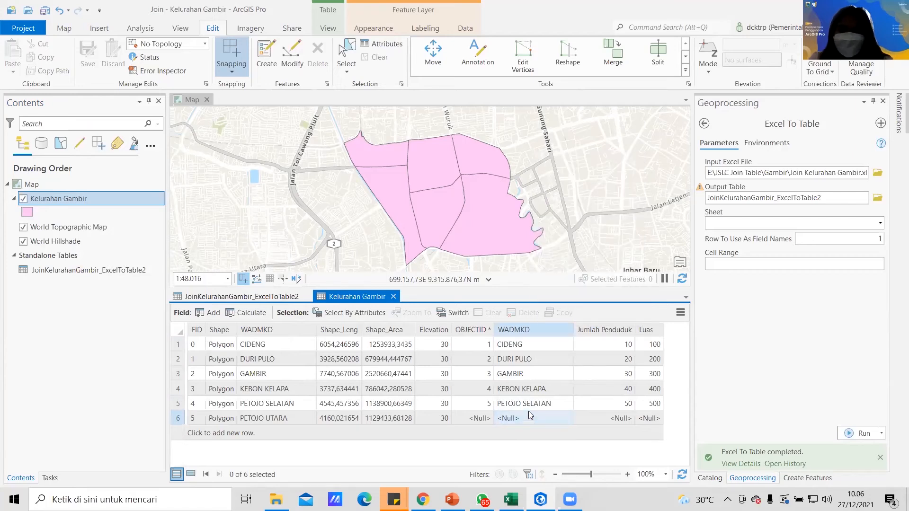
left_click(296, 89)
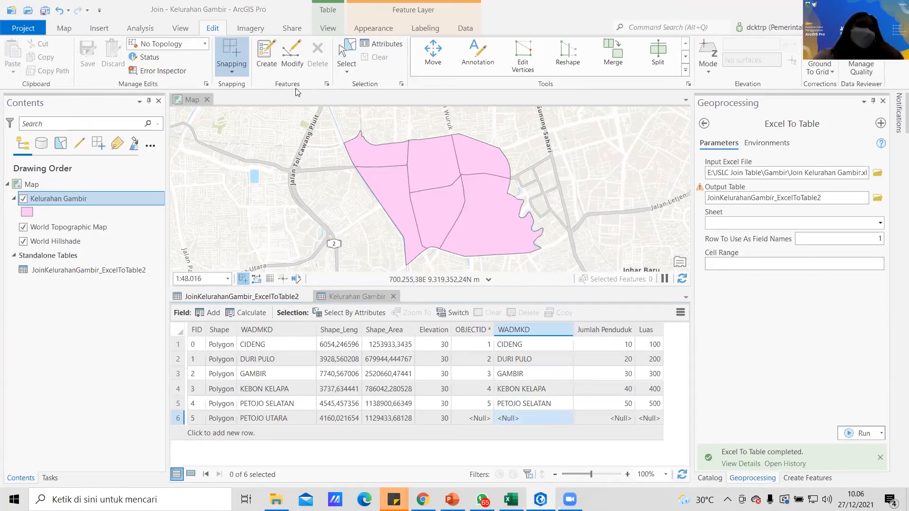
- Try to edit the empty joined WADMKD, Jumlah Penduduk and Luas values in the PETOJO UTARA row
left_click(518, 418)
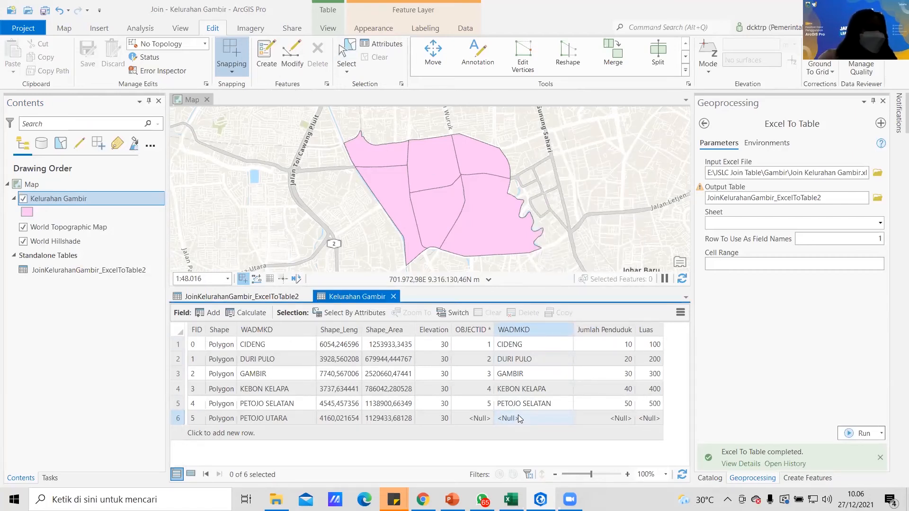
left_click(632, 419)
left_click(650, 418)
left_click(621, 417)
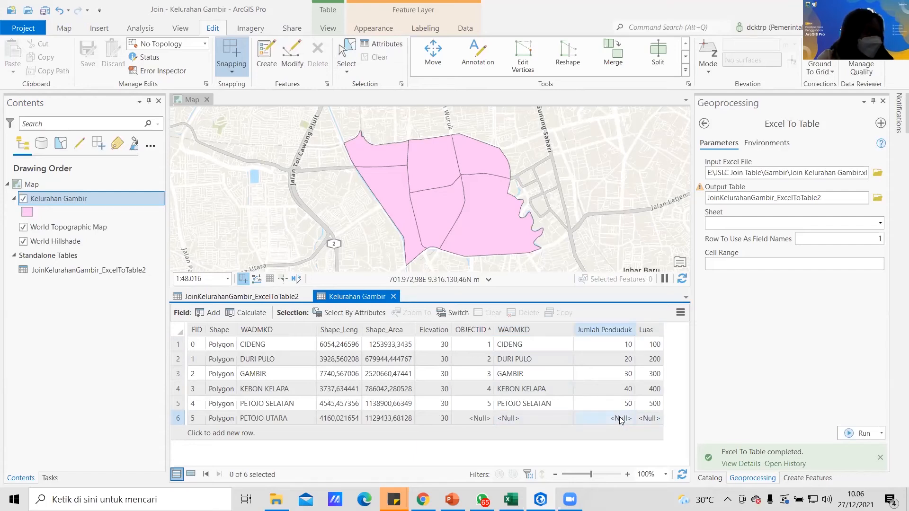
left_click(517, 418)
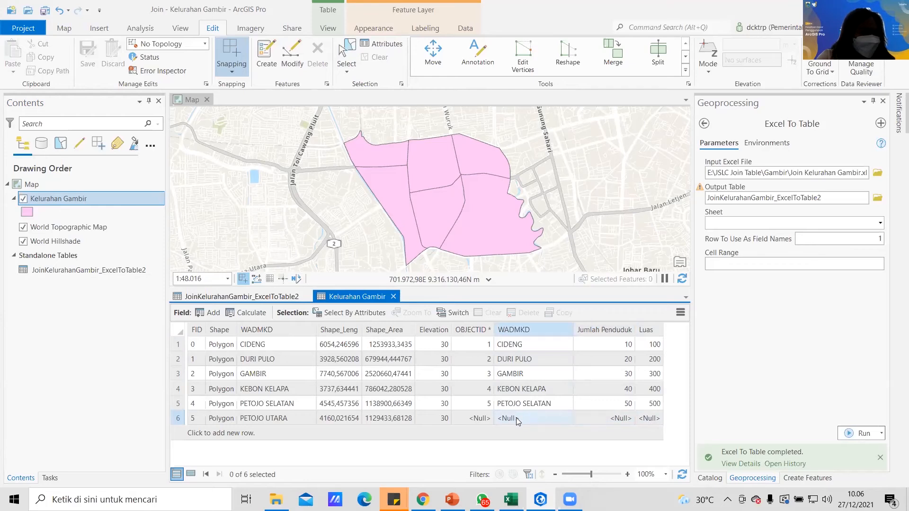
right_click(516, 417)
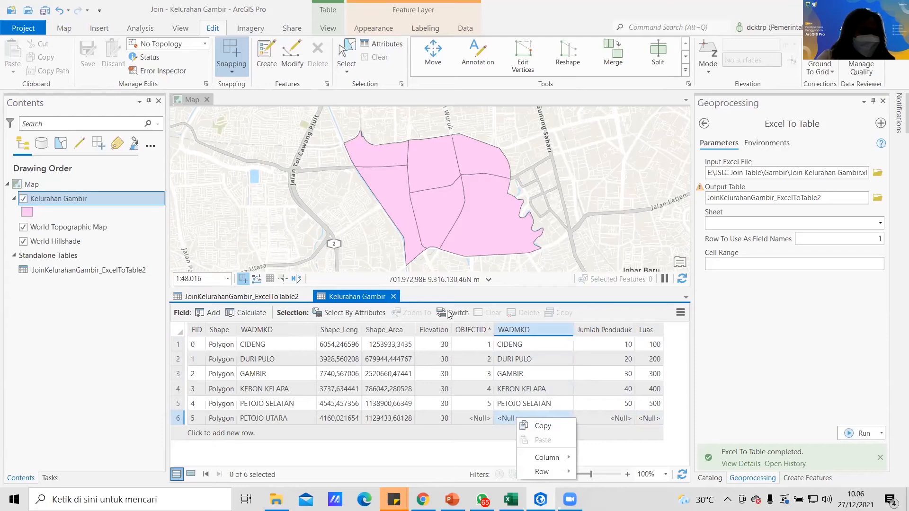
left_click(44, 273)
right_click(45, 275)
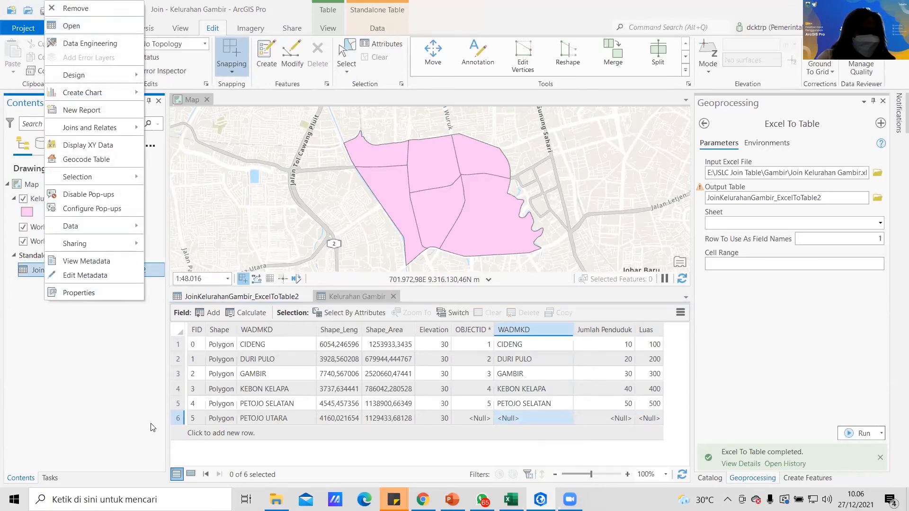
- Select the PETOJO UTARA row, try to edit its empty joined WADMKD and OBJECTID values, and clear the selection
left_click(178, 421)
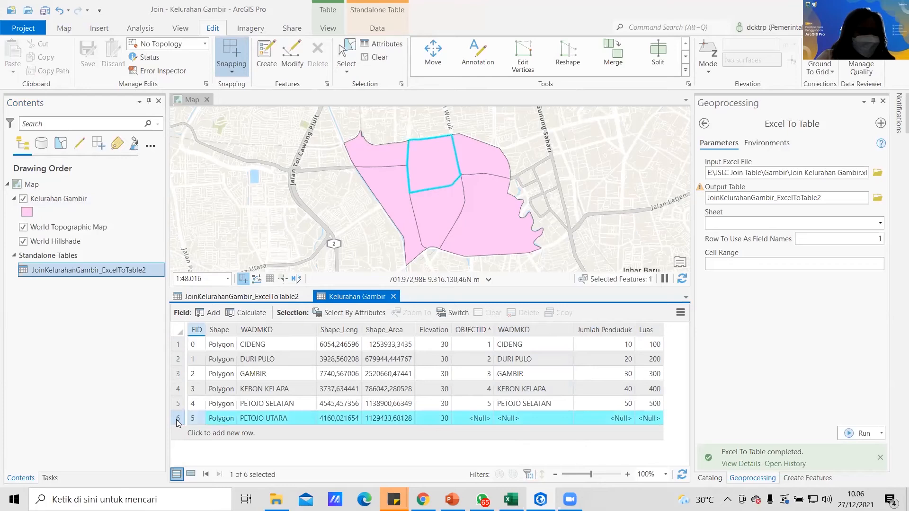
left_click(497, 422)
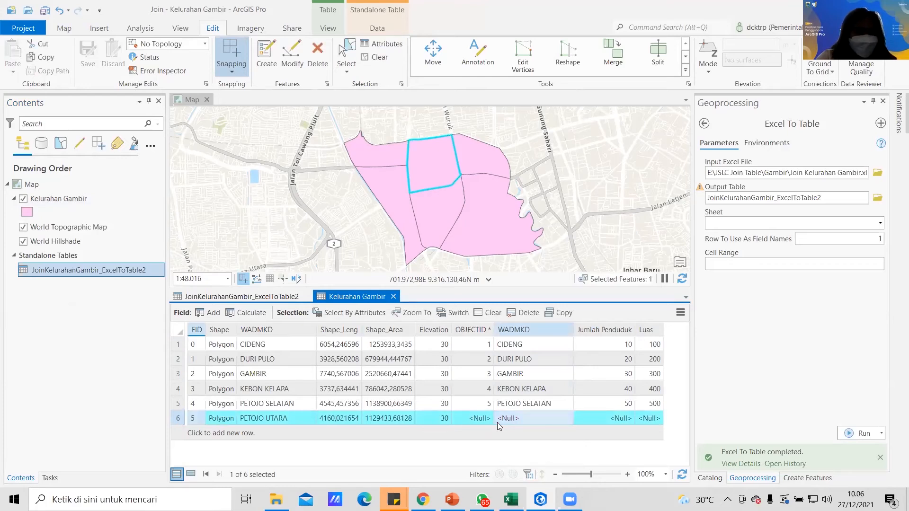
right_click(500, 419)
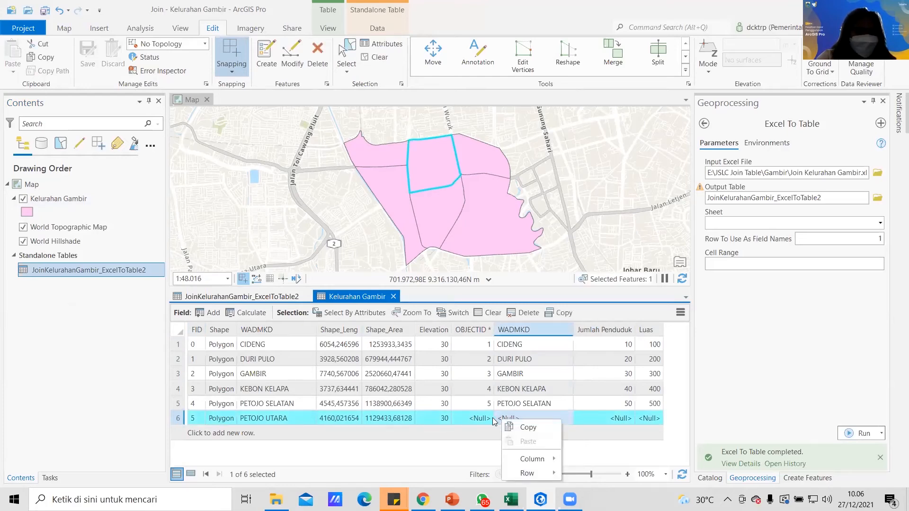
left_click(473, 419)
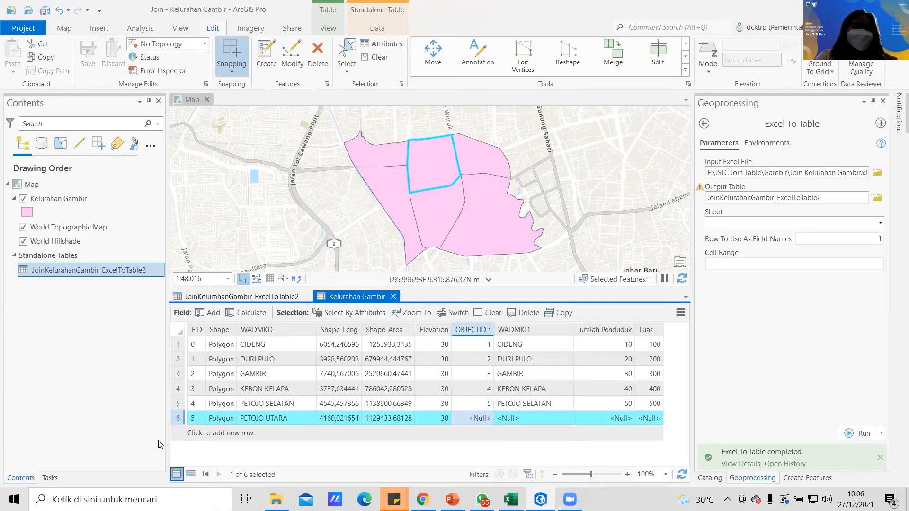
left_click(195, 9)
left_click(200, 452)
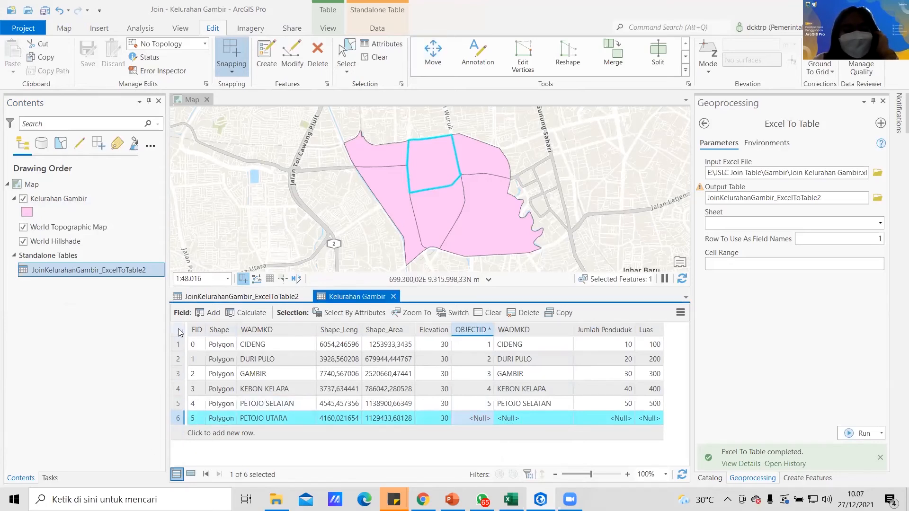
left_click(178, 328)
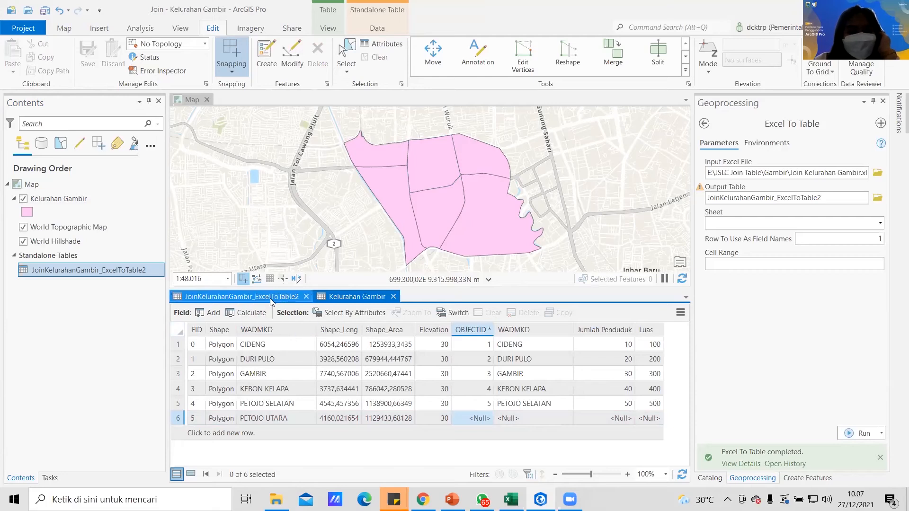
- Compare the PETOJO UTARAA row in the converted Excel table with the empty joined values in the Kelurahan Gambir attribute table
left_click(267, 297)
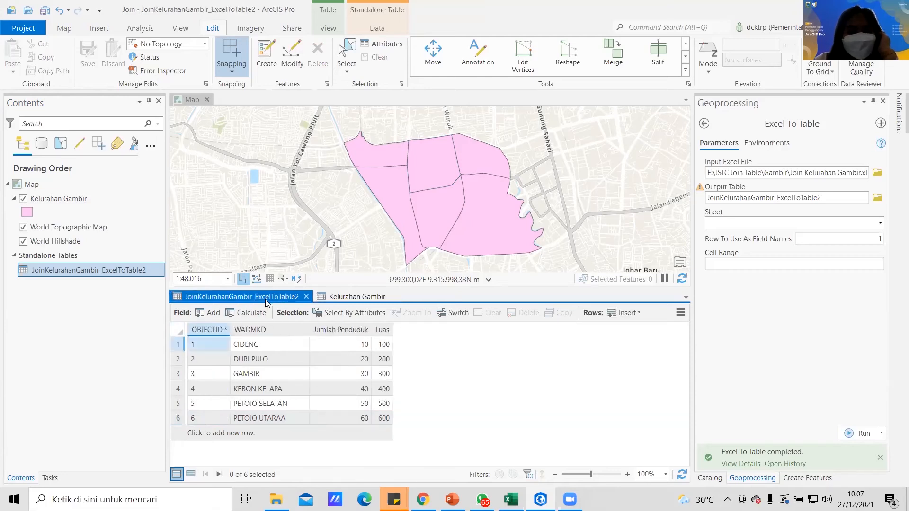
double_click(338, 417)
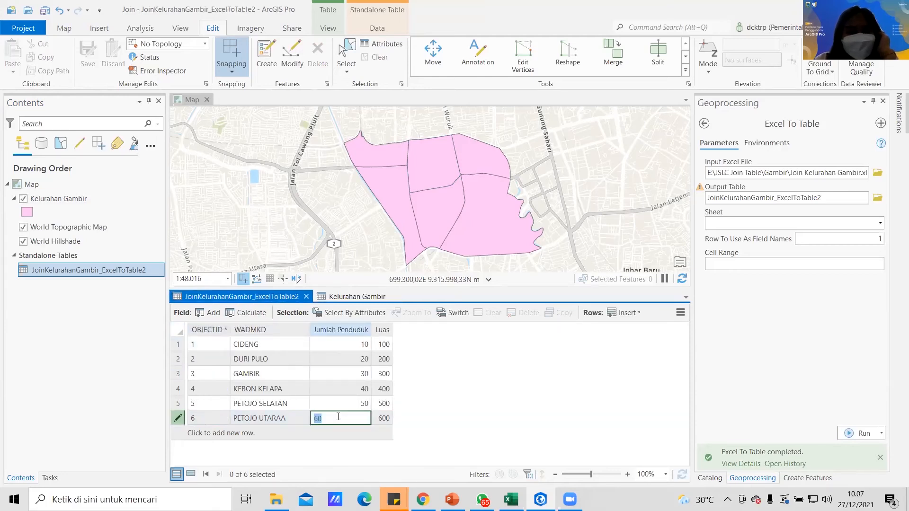
left_click(353, 295)
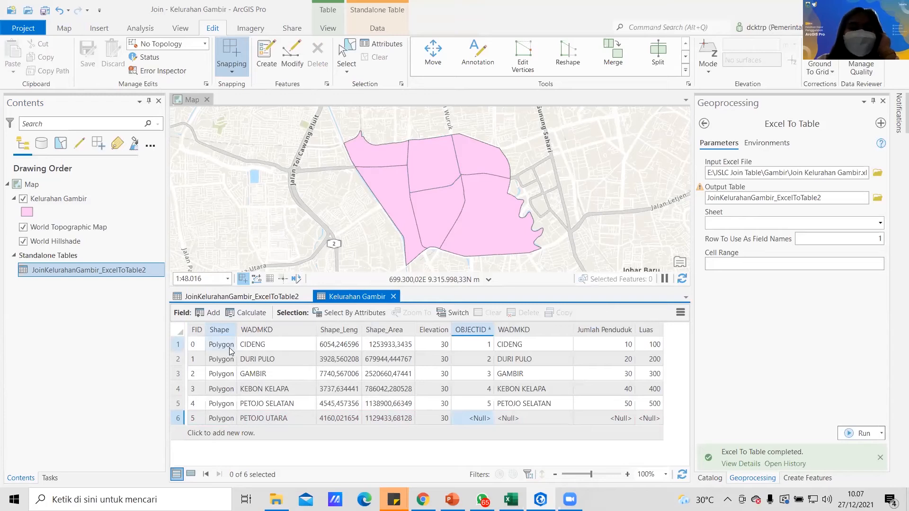
left_click(49, 194)
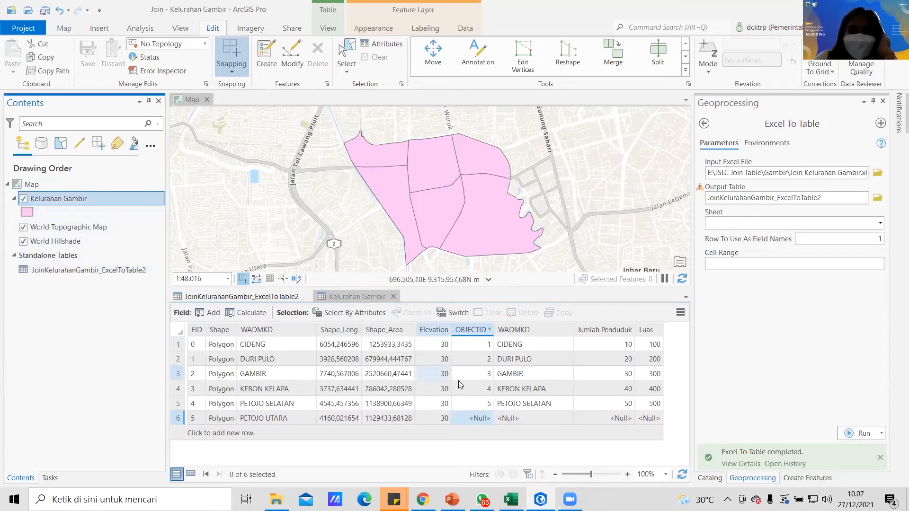
left_click(488, 420)
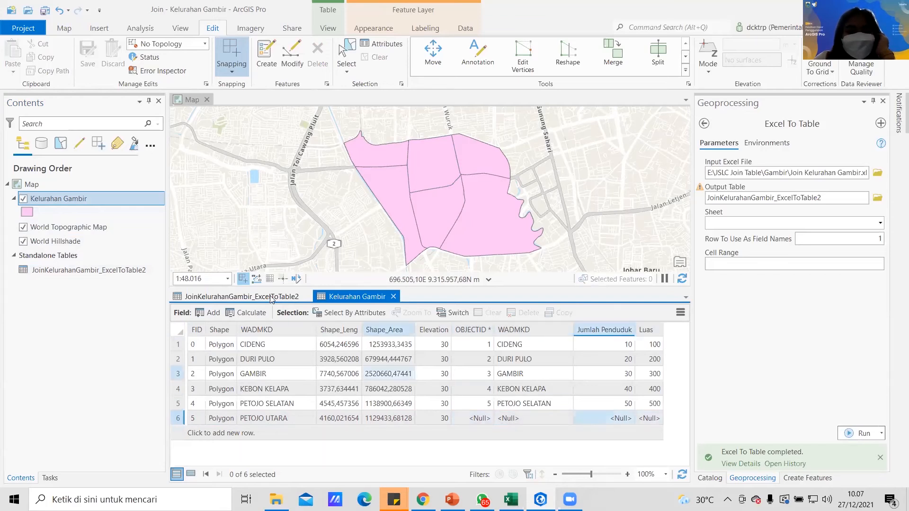
- Open the JoinKelurahanGambir_ExcelToTable2 table and set Jumlah Penduduk in the PETOJO UTARAA row to 70
right_click(76, 271)
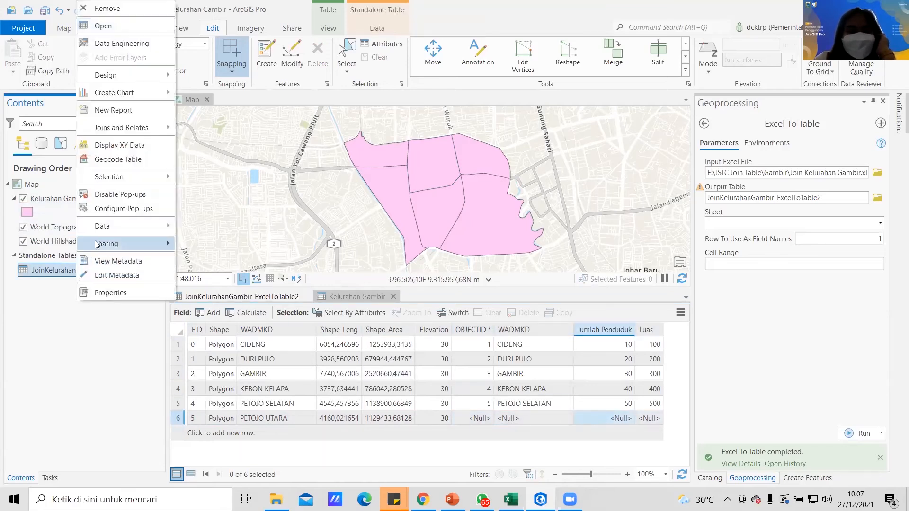
left_click(39, 294)
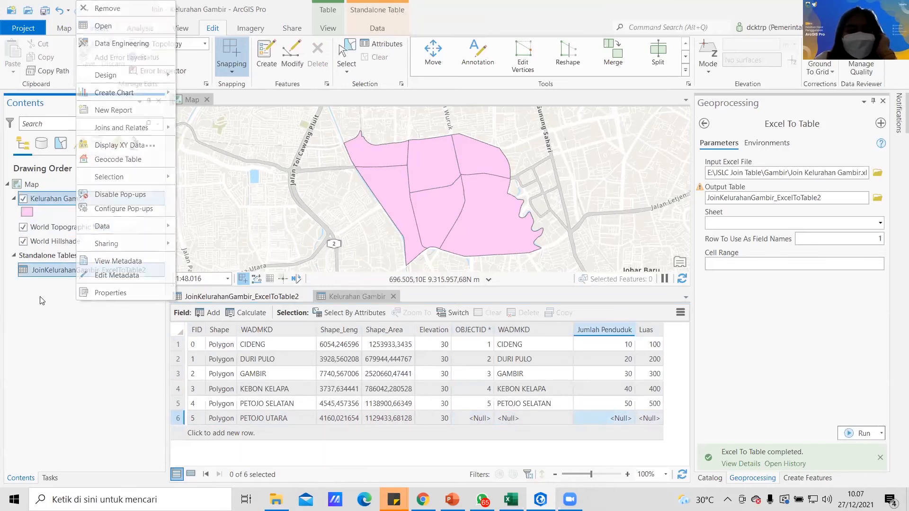
right_click(39, 271)
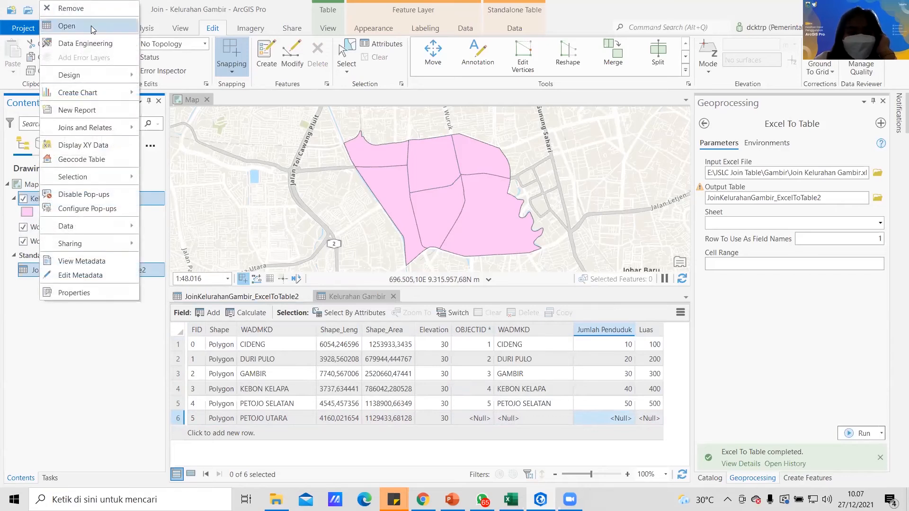
left_click(71, 25)
double_click(340, 418)
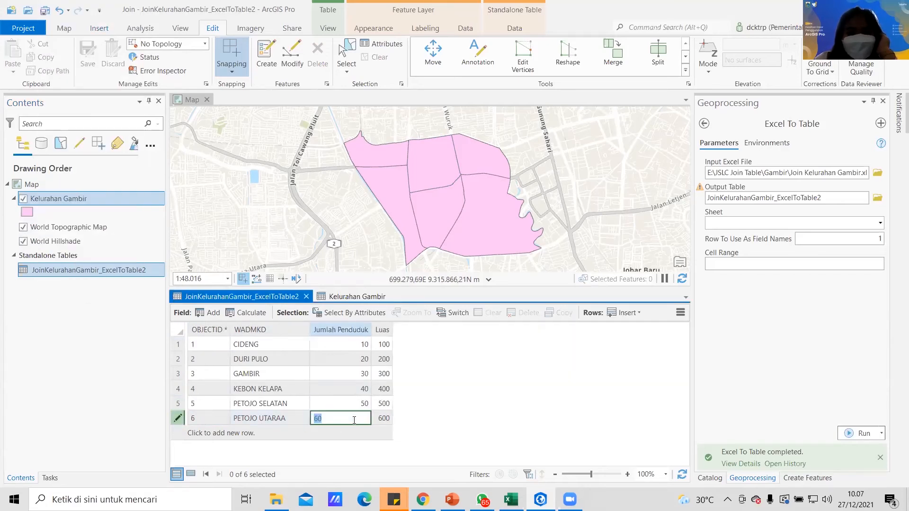
type("70")
key("Return")
- Set Jumlah Penduduk in the PETOJO UTARAA row of the converted Excel table back to 60
double_click(386, 417)
key("shift+Tab")
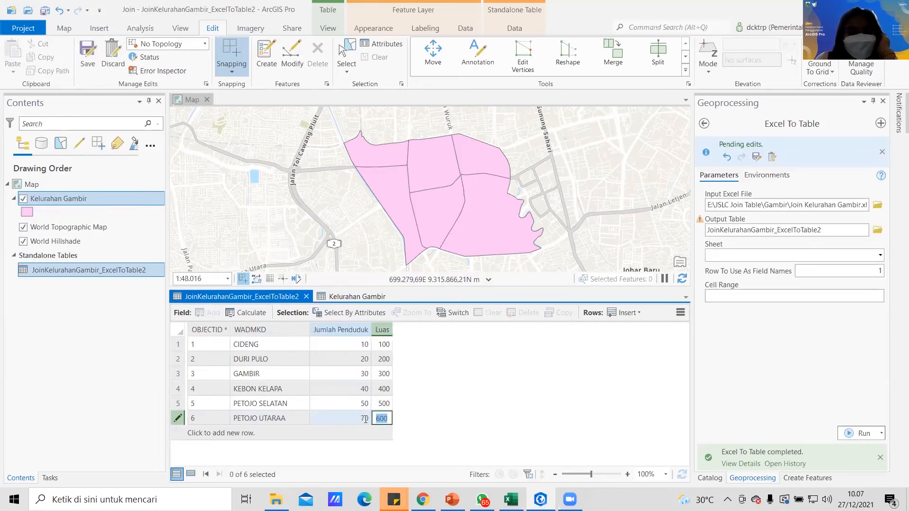
type("60")
left_click(478, 402)
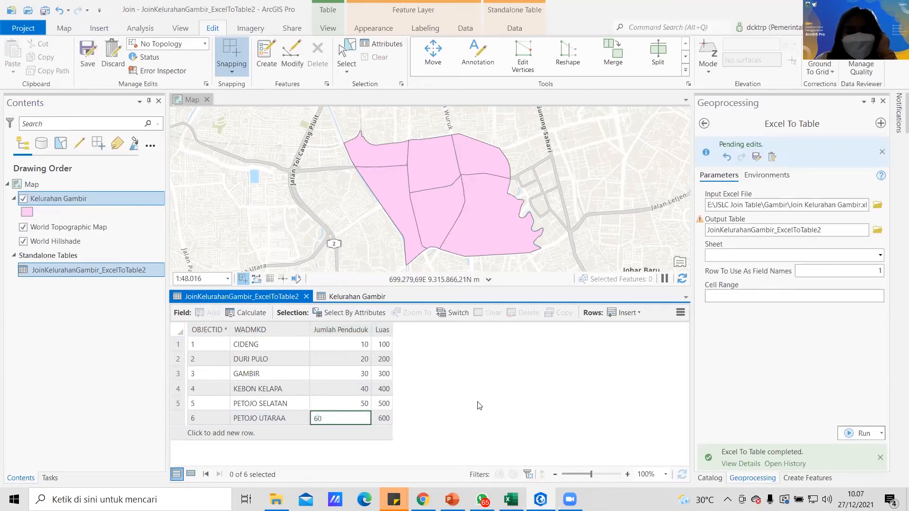
- Review the PETOJO UTARA record in the Kelurahan Gambir attribute table and in the converted Excel table
left_click(357, 297)
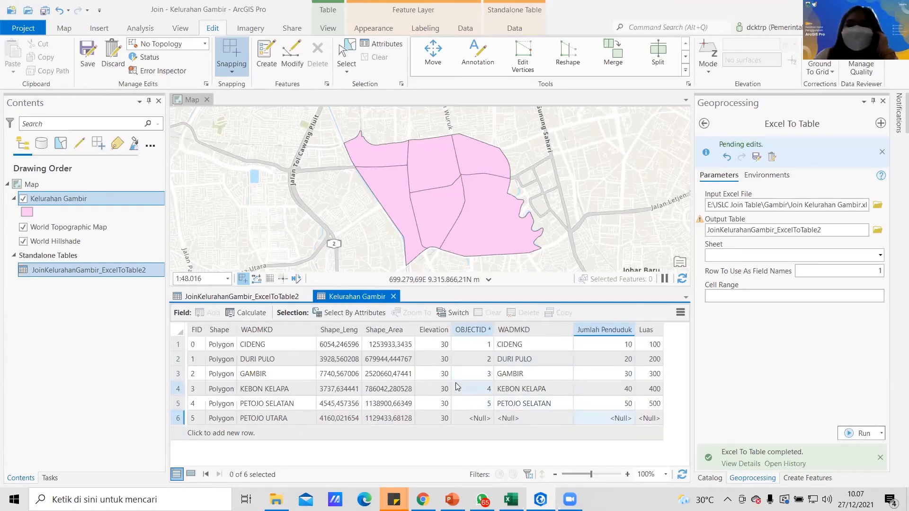
left_click(72, 270)
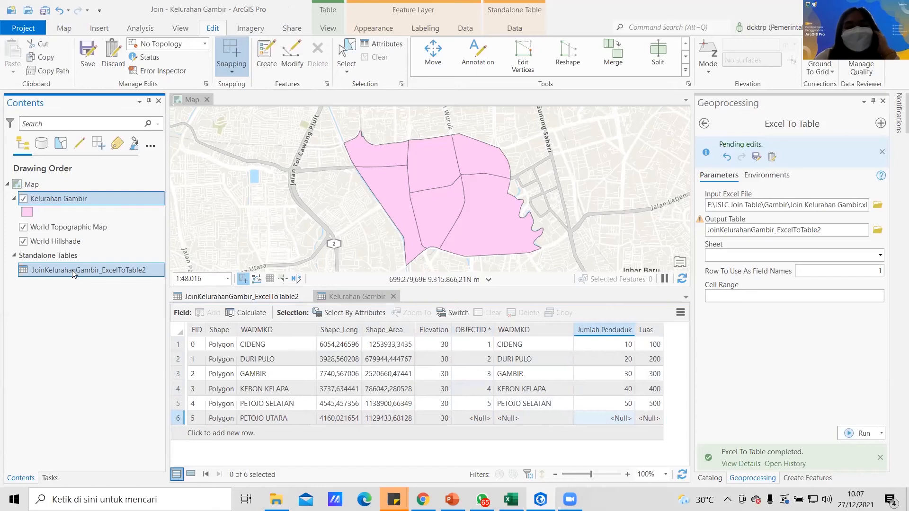
left_click(227, 298)
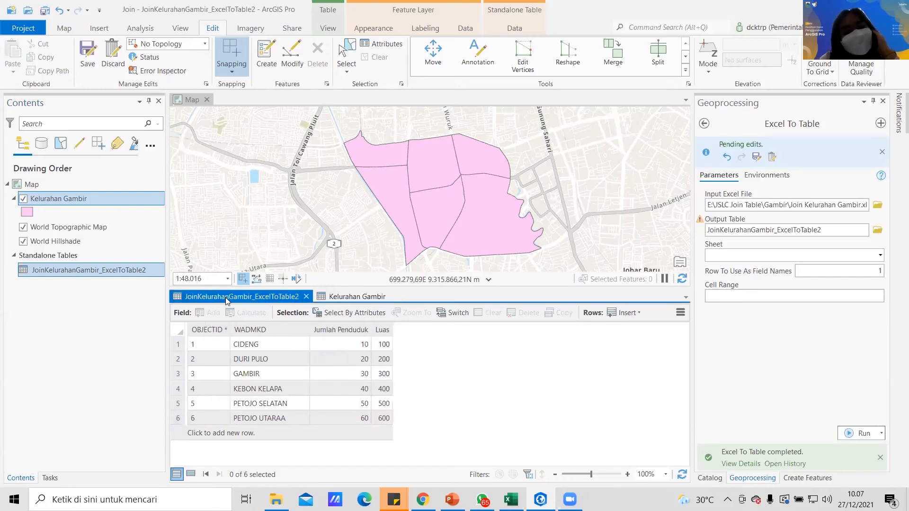
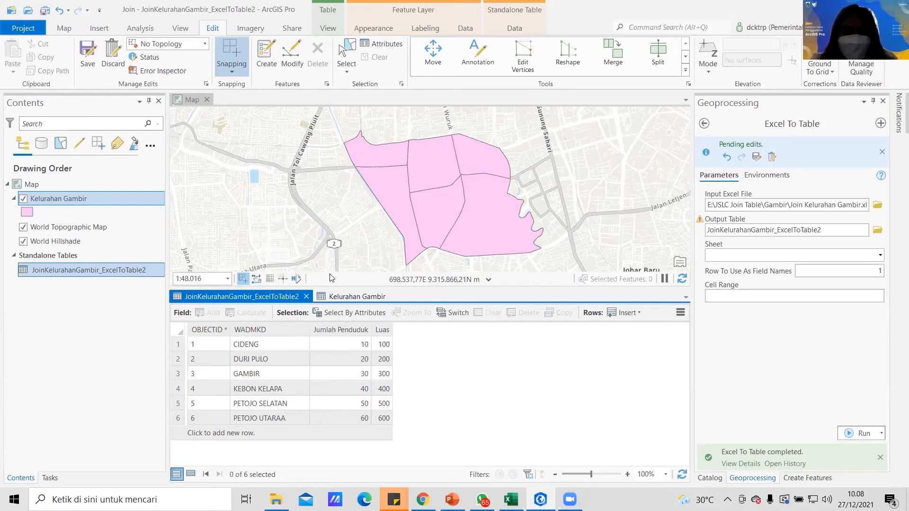
left_click(335, 298)
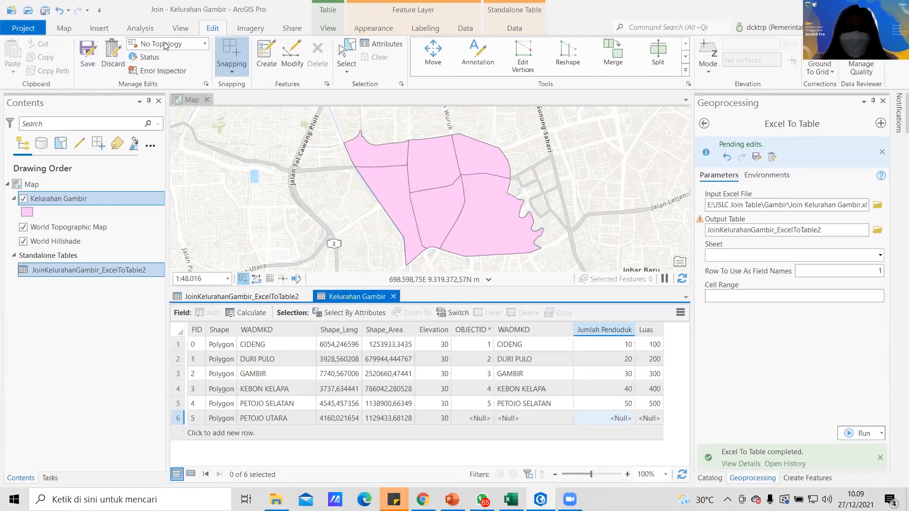
left_click(195, 30)
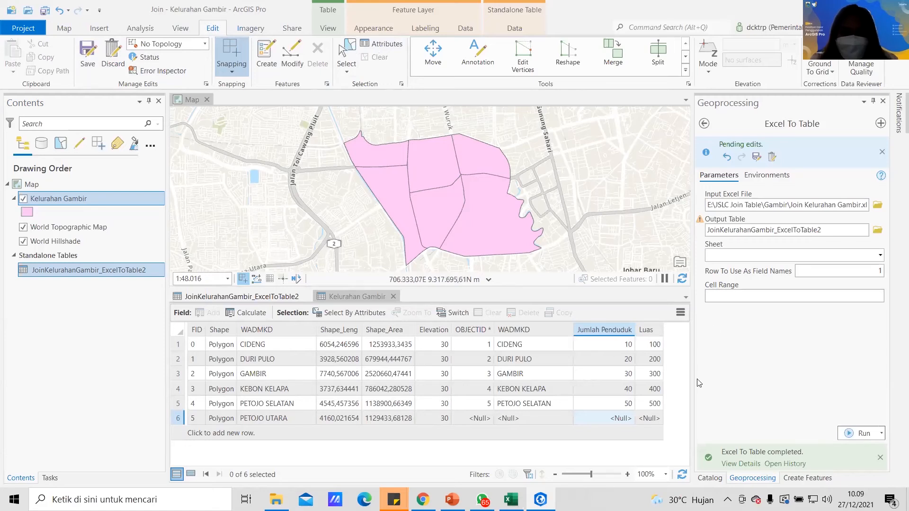
- Start creating a new shapefile in the JSLC Join Table folder of the project catalog
left_click(704, 481)
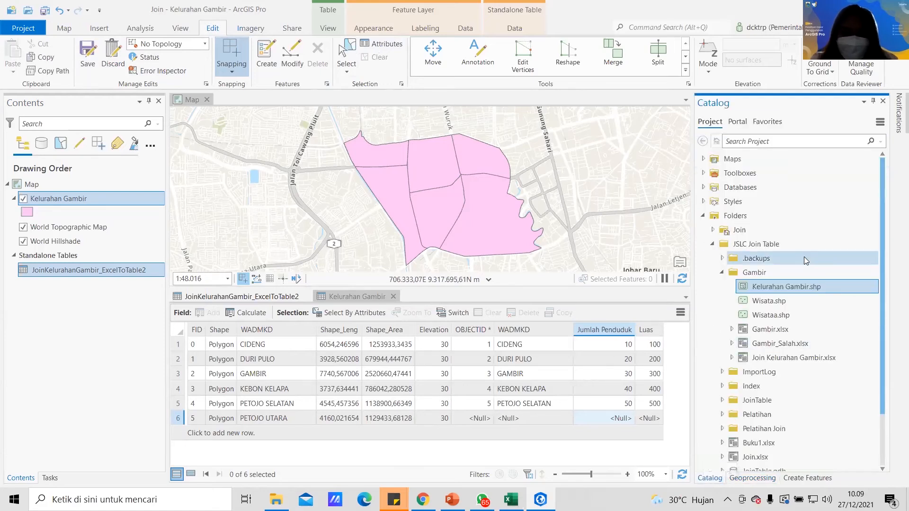
left_click(768, 243)
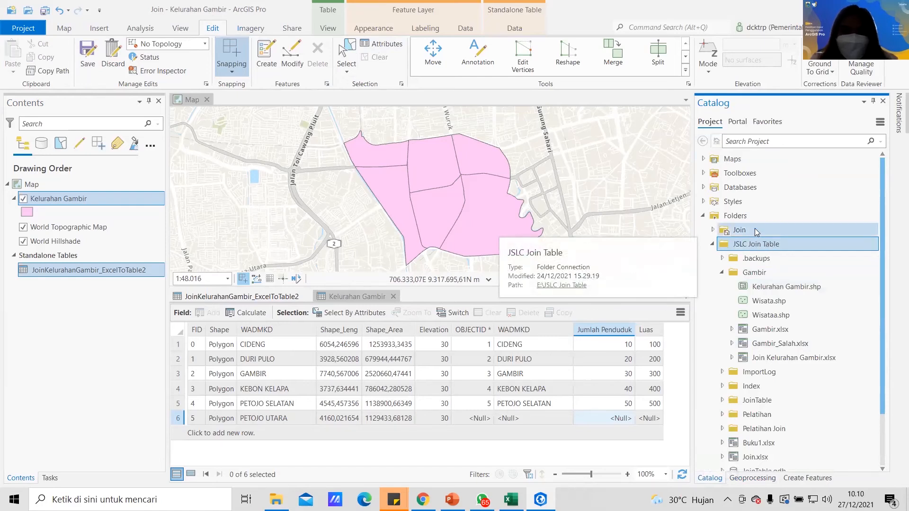
right_click(786, 243)
mouse_move(787, 244)
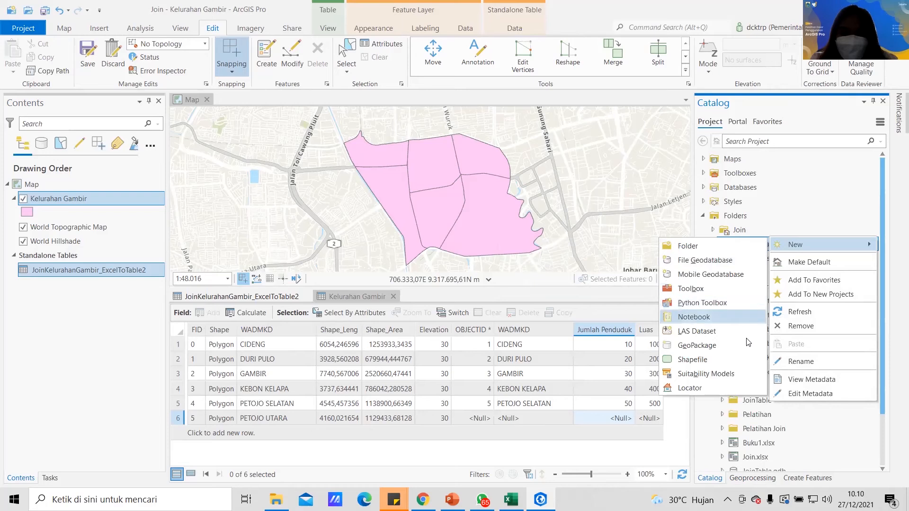
left_click(743, 365)
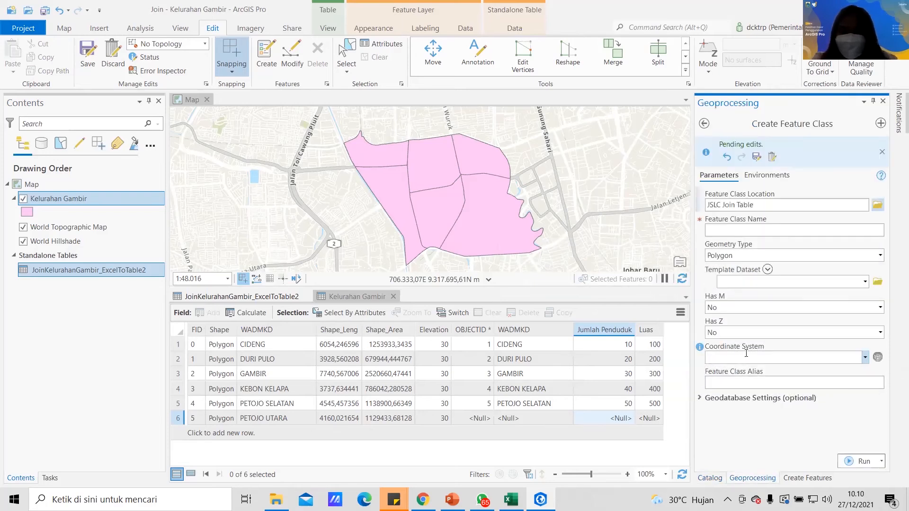
- Name the new feature class Wisataa and set its geometry type to Point
left_click(866, 232)
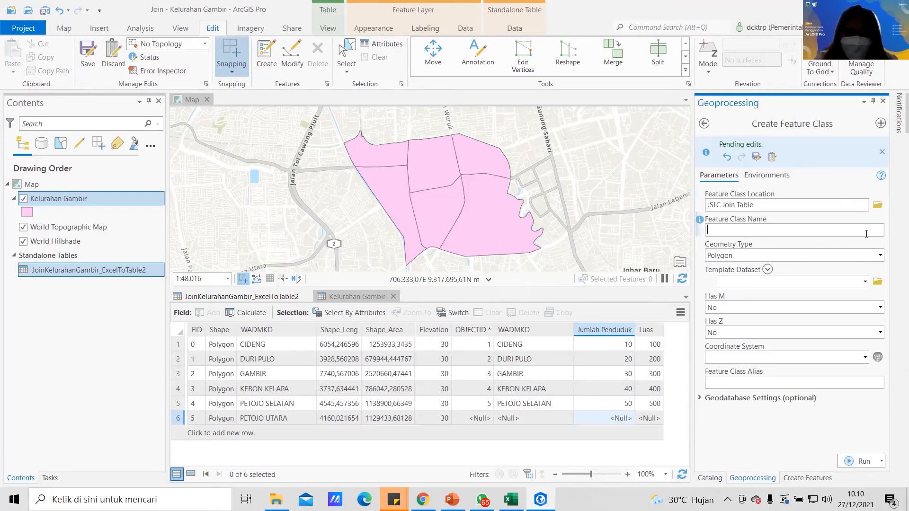
type("Wisataa")
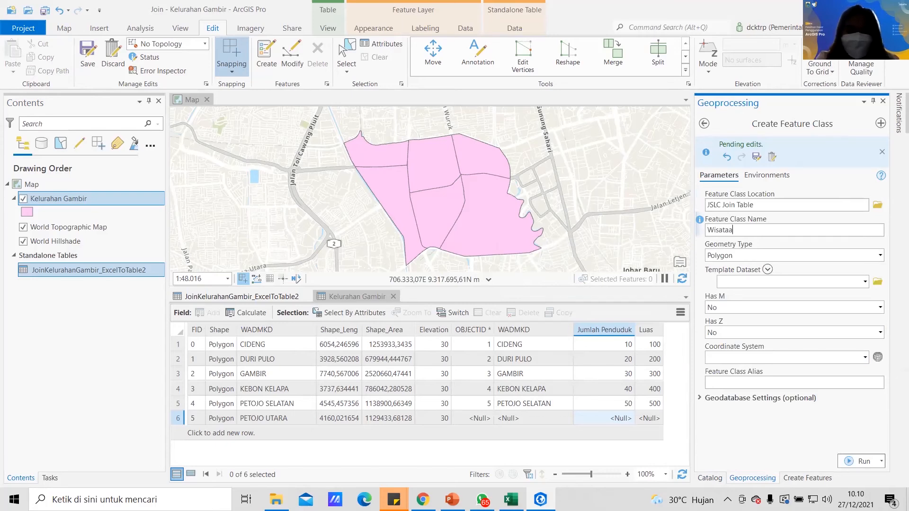
left_click(882, 256)
left_click(792, 274)
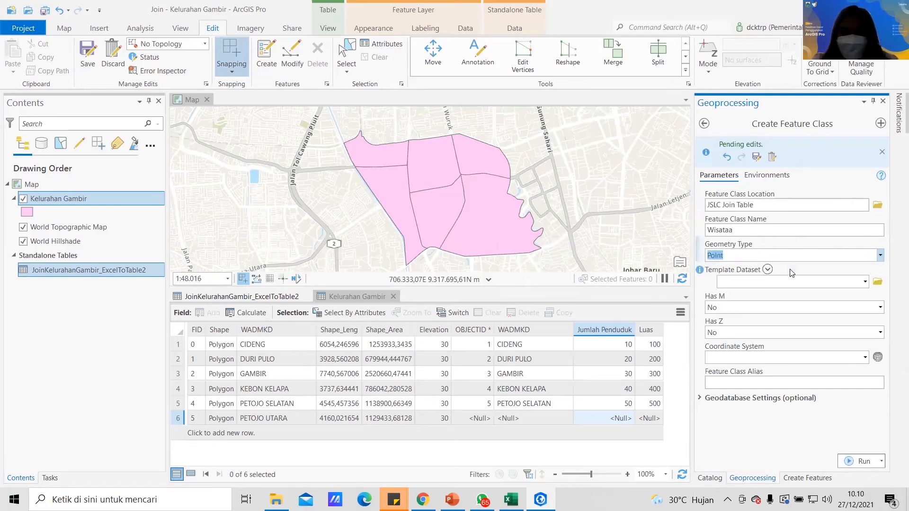
left_click(800, 439)
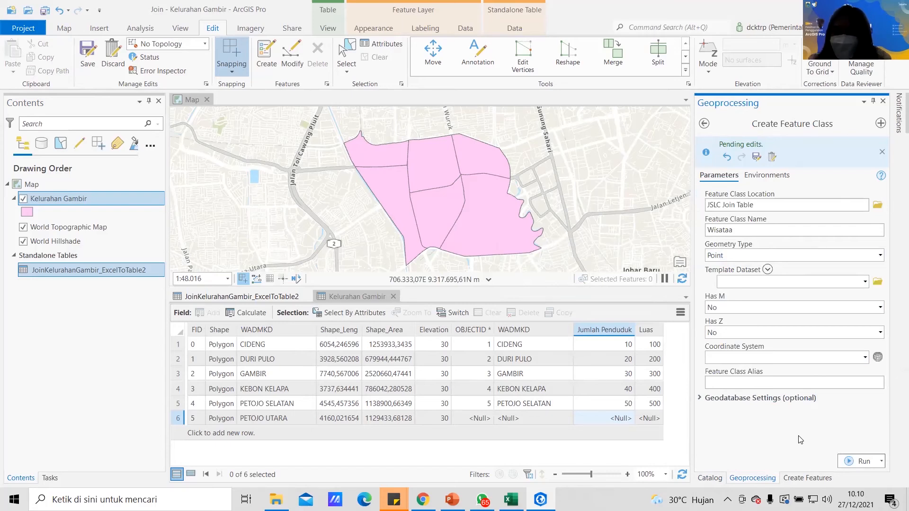
- Look at the coordinate system choices for the Wisataa feature class and close them without choosing one
left_click(878, 358)
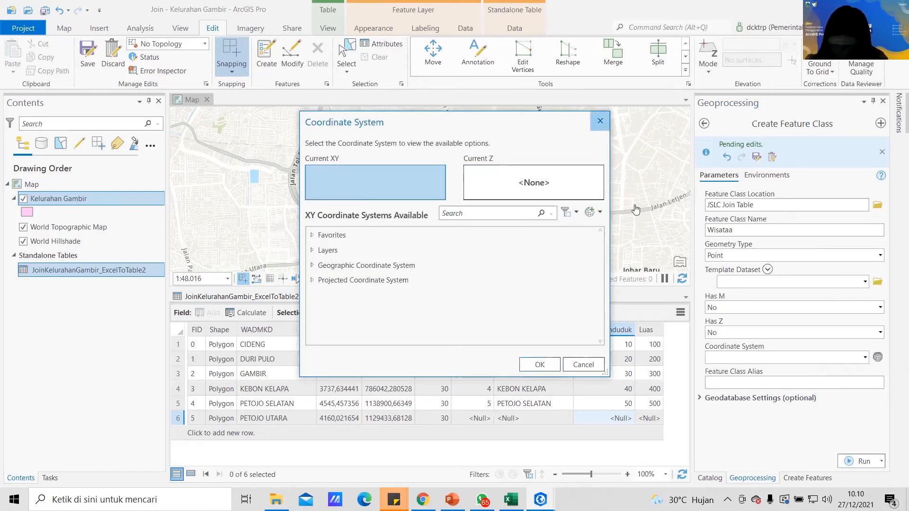
key("Escape")
left_click(713, 479)
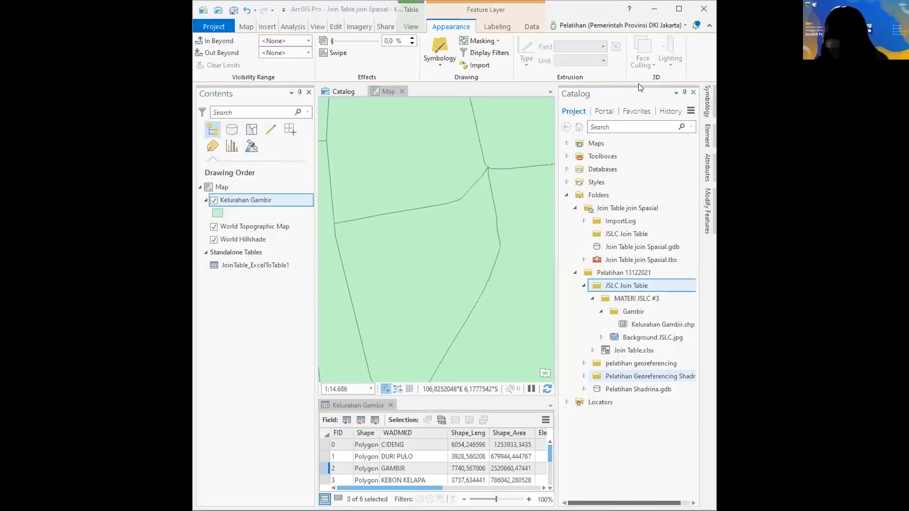
- Examine which new items can be created in the JSLC Join Table, MATERI JSLC #3 and Gambir folders, and the Kelurahan Gambir shapefile's options
right_click(619, 290)
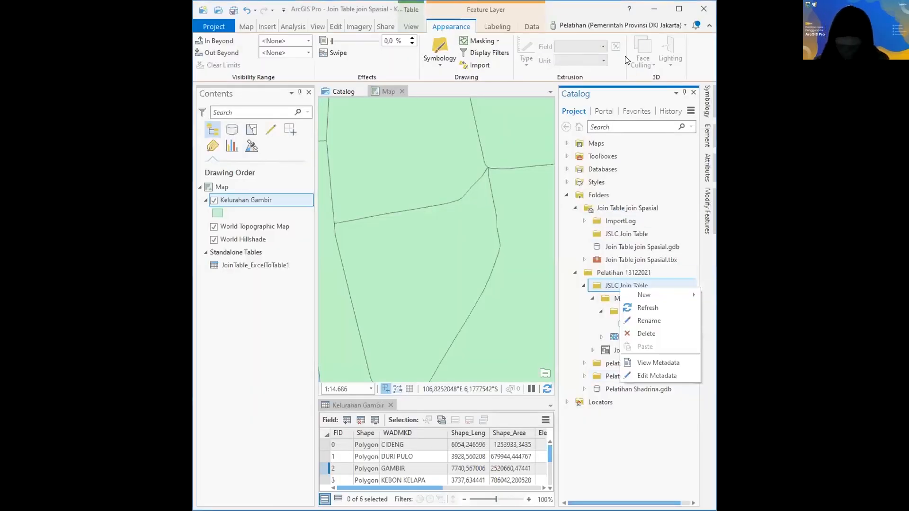
left_click(679, 9)
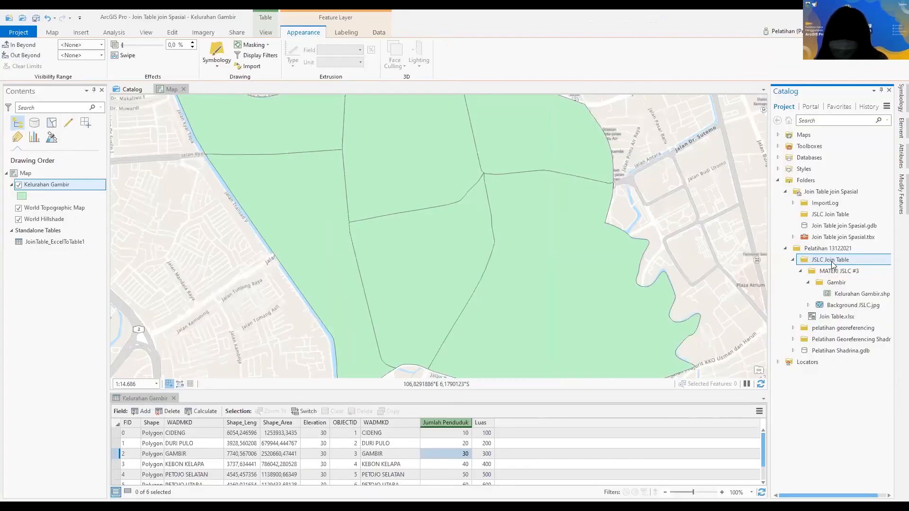
right_click(830, 260)
mouse_move(851, 267)
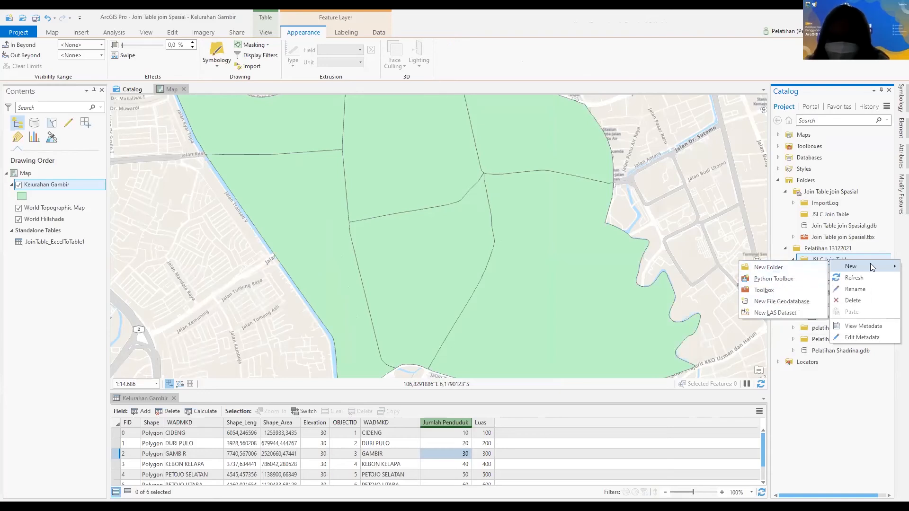
left_click(846, 258)
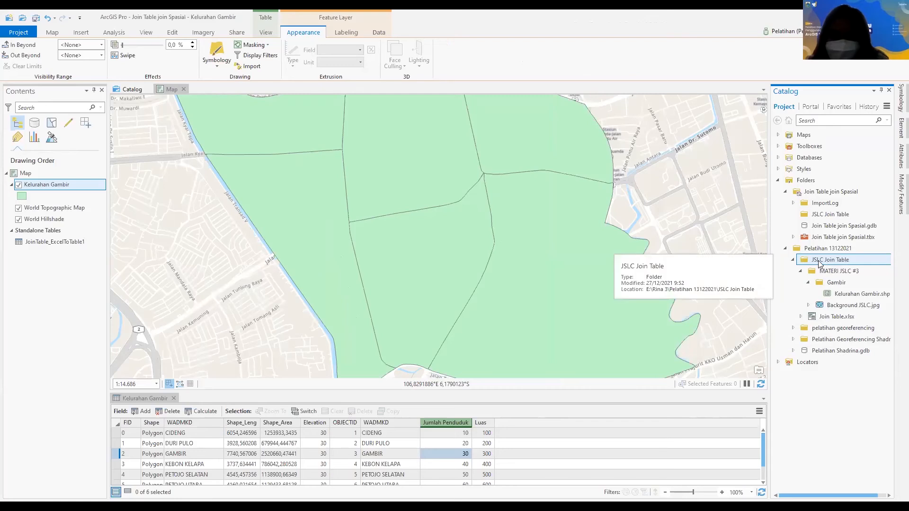
right_click(819, 264)
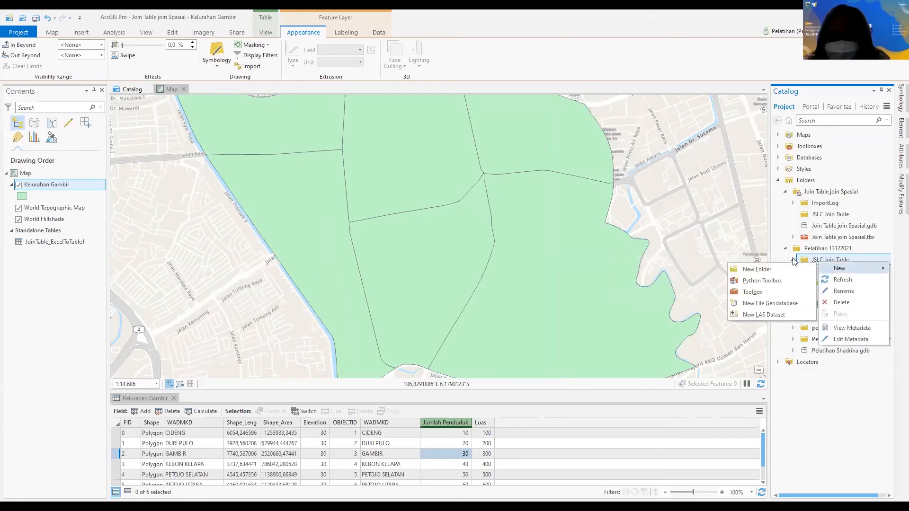
left_click(786, 259)
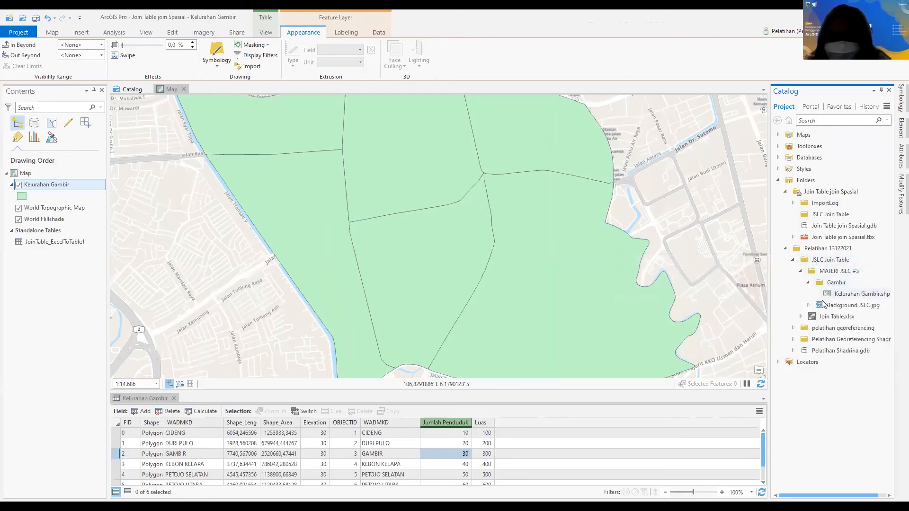
right_click(829, 272)
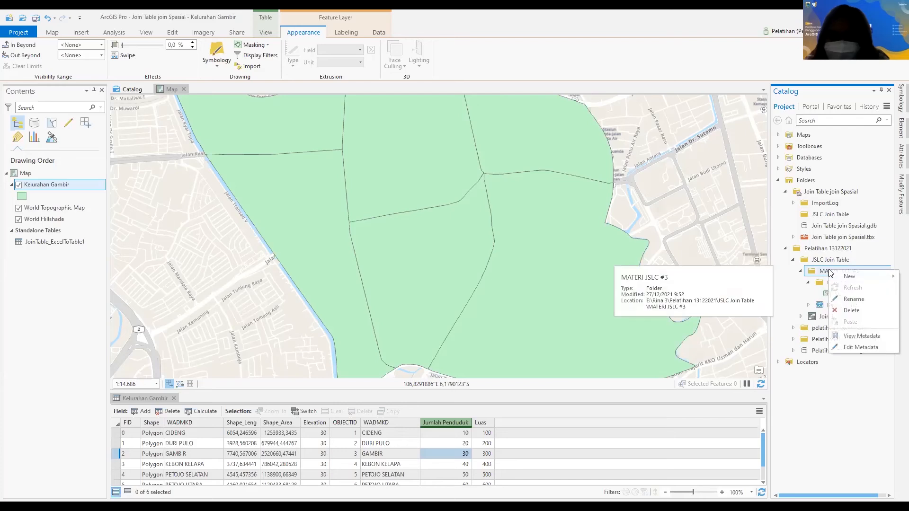
right_click(828, 283)
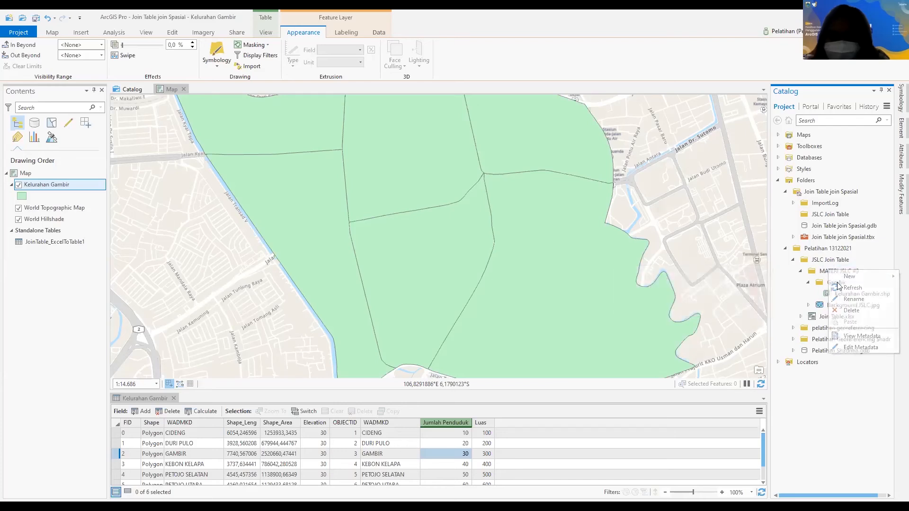
mouse_move(852, 287)
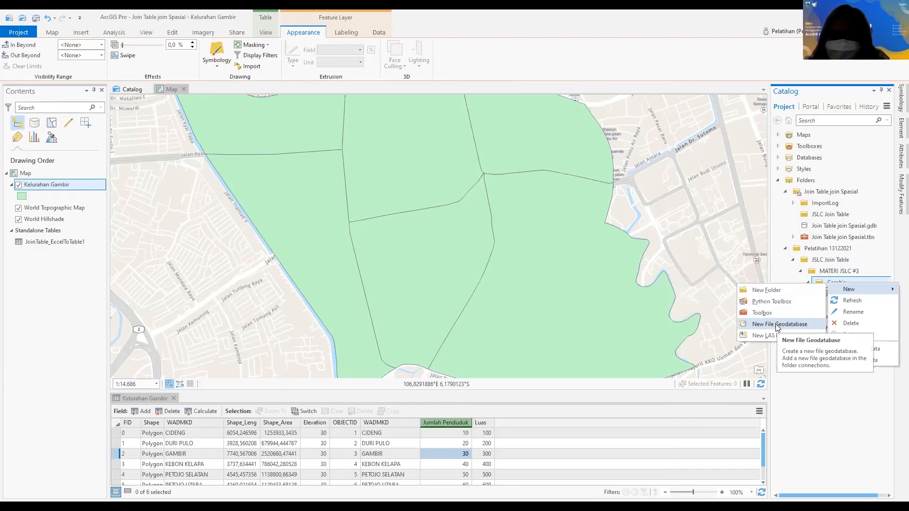
left_click(790, 282)
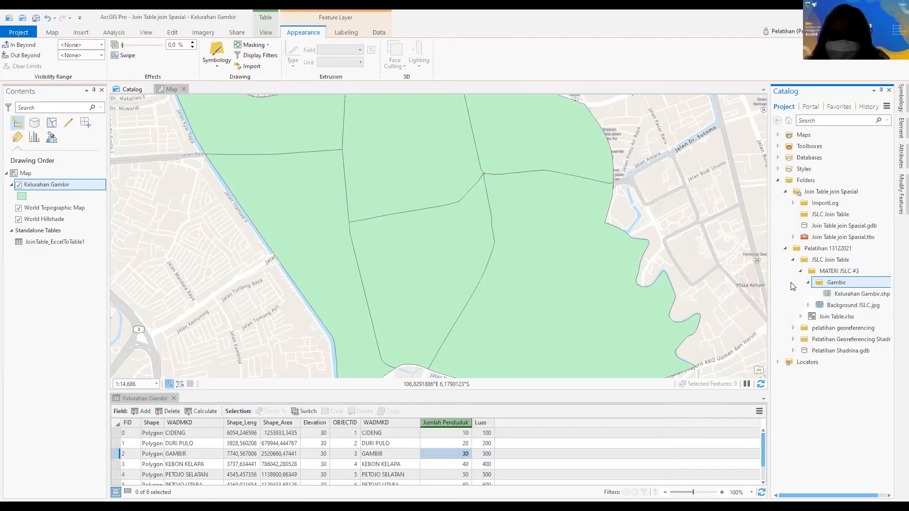
left_click(839, 298)
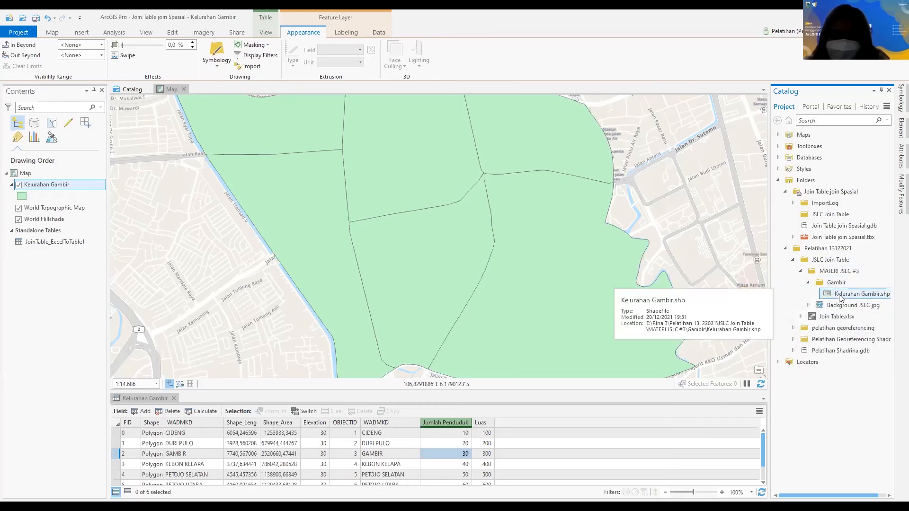
right_click(836, 295)
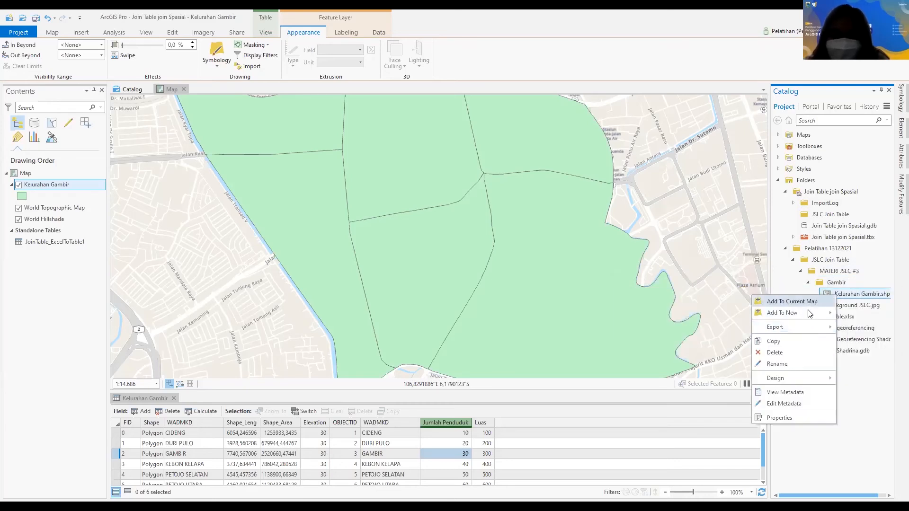
left_click(797, 288)
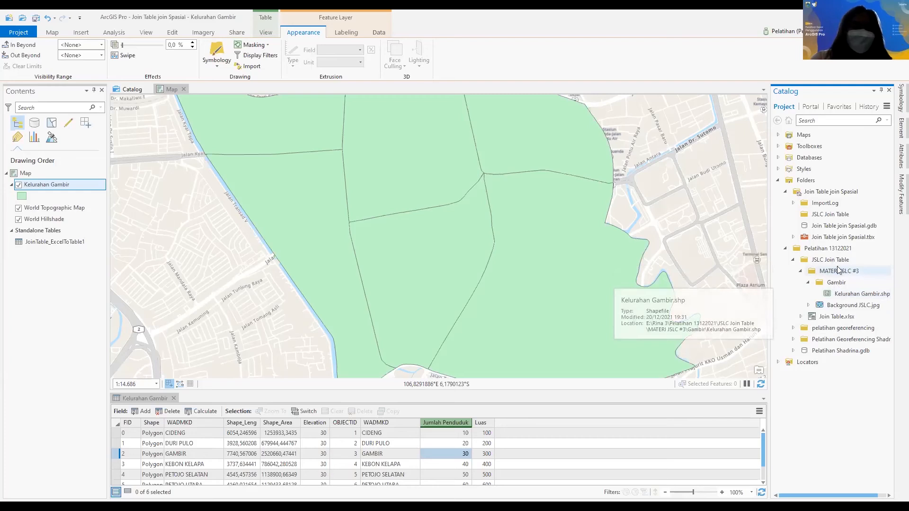
- Create a file geodatabase with the default name in the JSLC Join Table folder and check the contents of the last geodatabase under Pelatihan 13122021
right_click(832, 261)
mouse_move(834, 268)
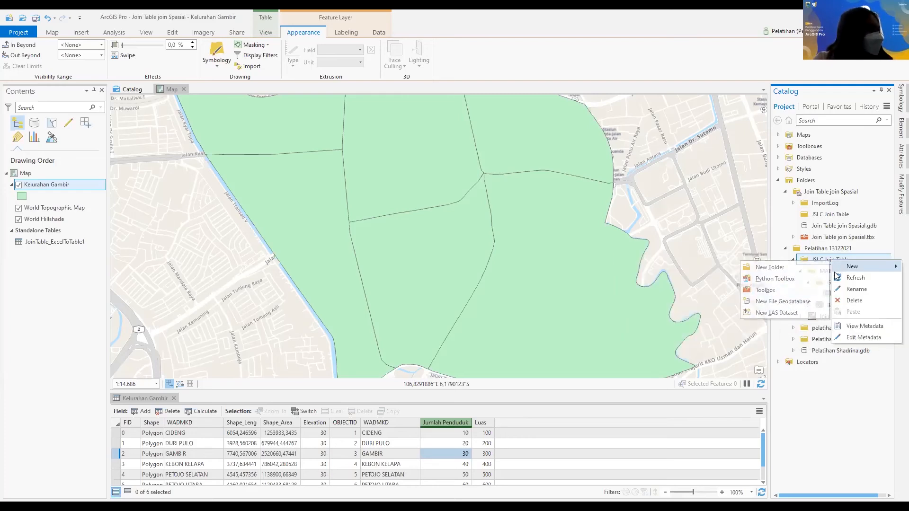
left_click(832, 270)
left_click(776, 301)
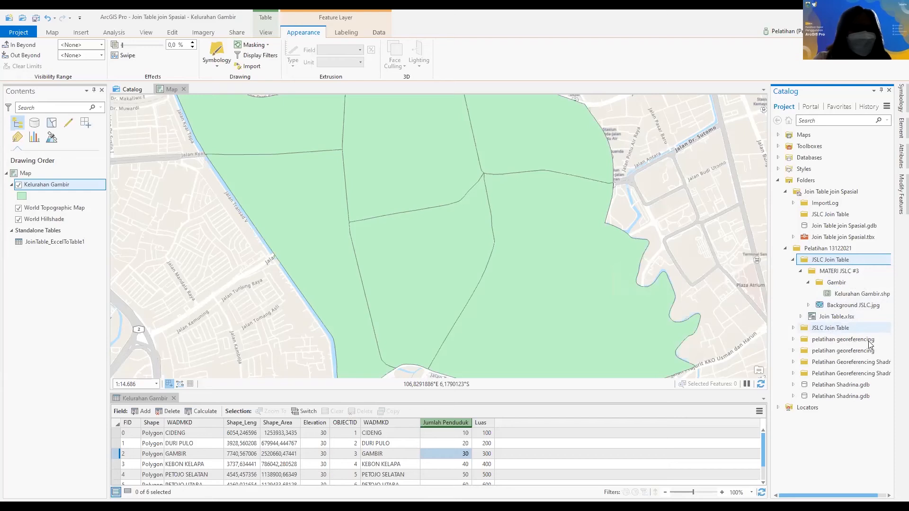
left_click(794, 396)
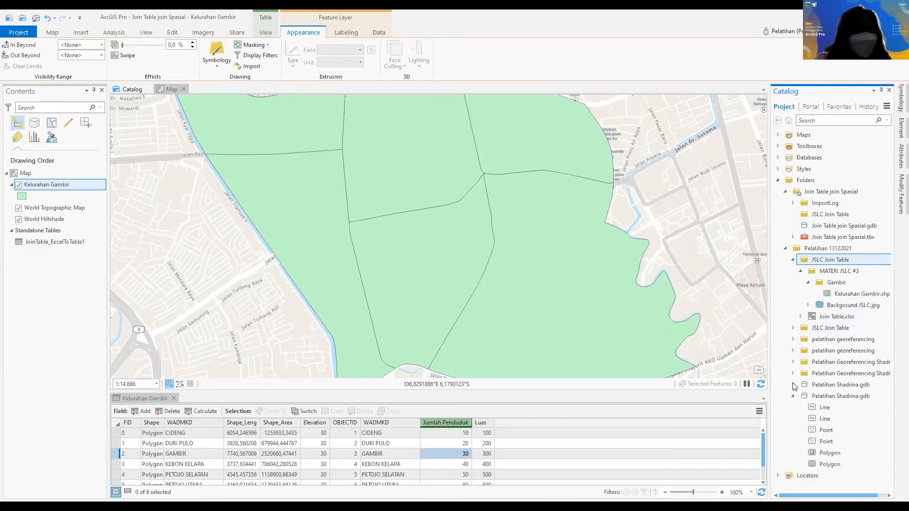
left_click(793, 396)
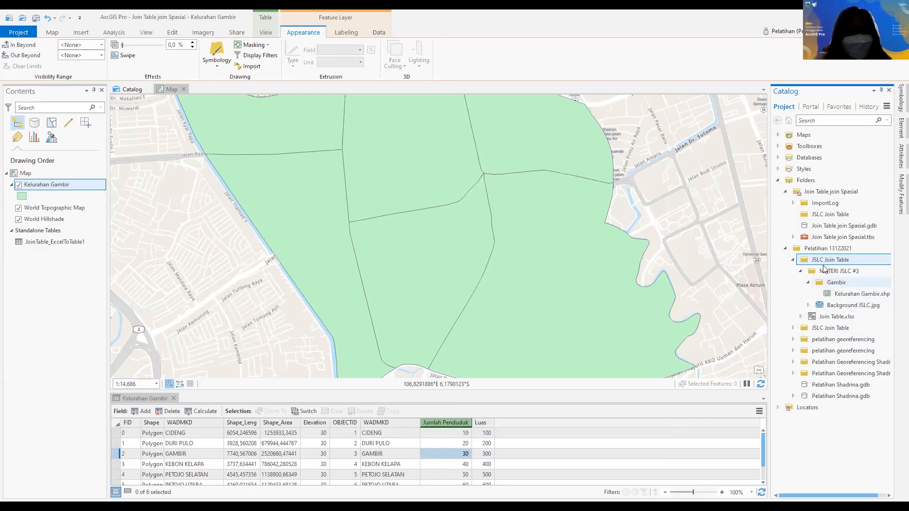
- Create a file geodatabase named Spasial Join in the JSLC Join Table folder under Pelatihan 13122021
right_click(820, 260)
mouse_move(837, 265)
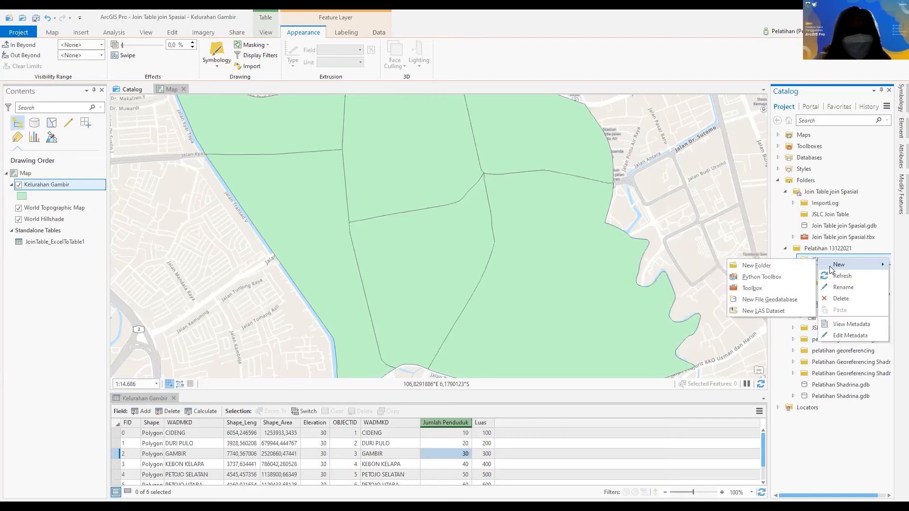
left_click(777, 300)
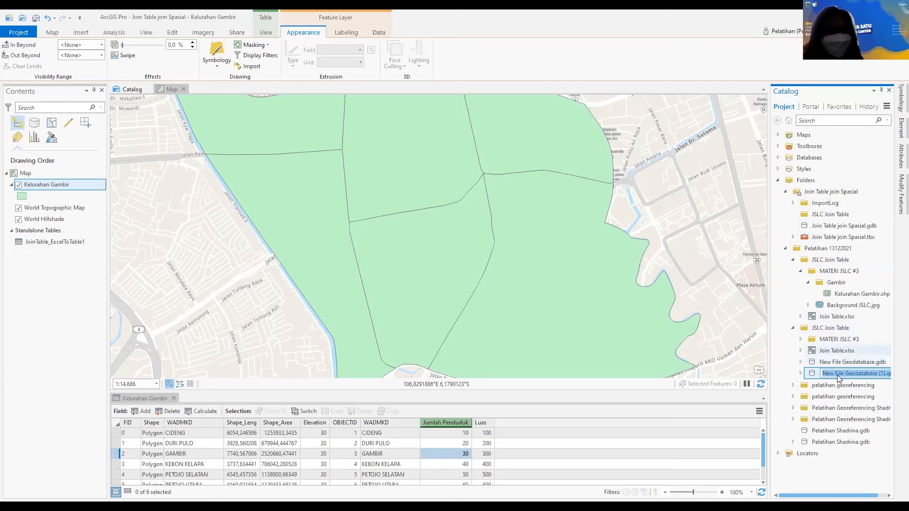
type("Spasial Join")
key("Return")
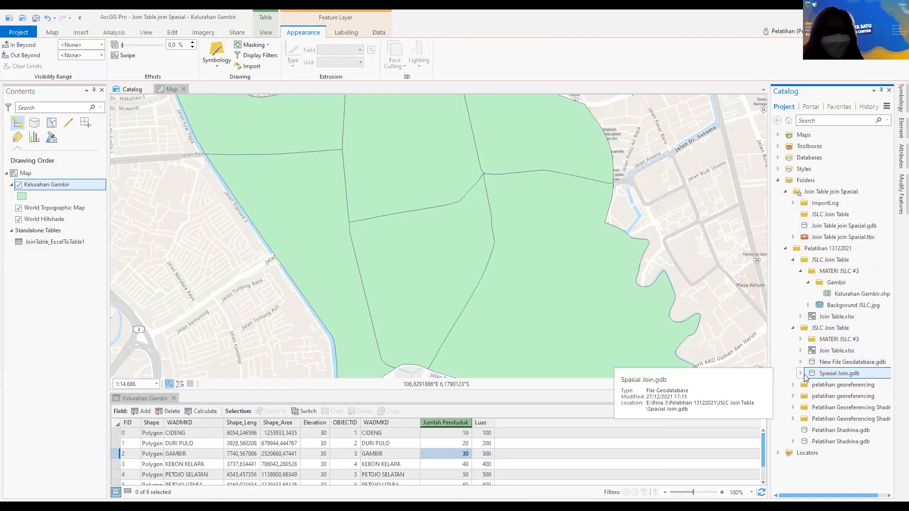
- Permanently delete the unneeded New File Geodatabase.gdb from the JSLC Join Table folder
right_click(833, 361)
left_click(852, 306)
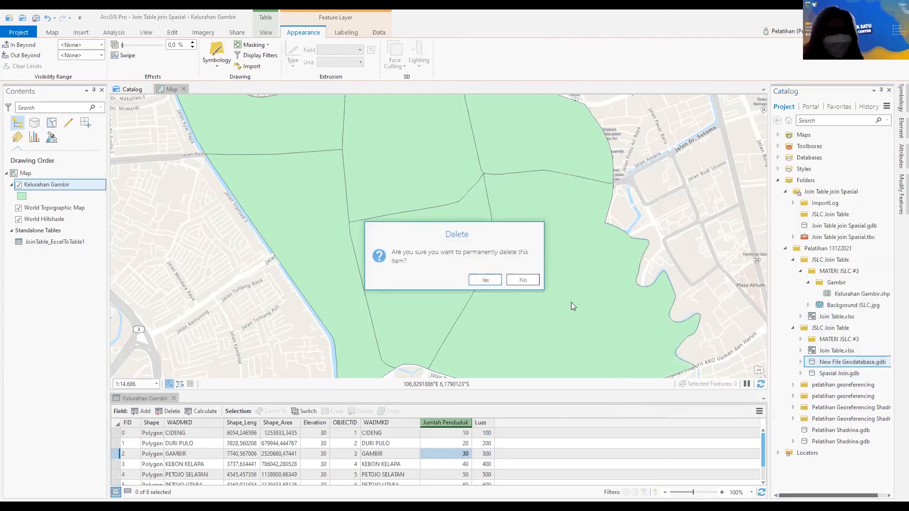
key("Return")
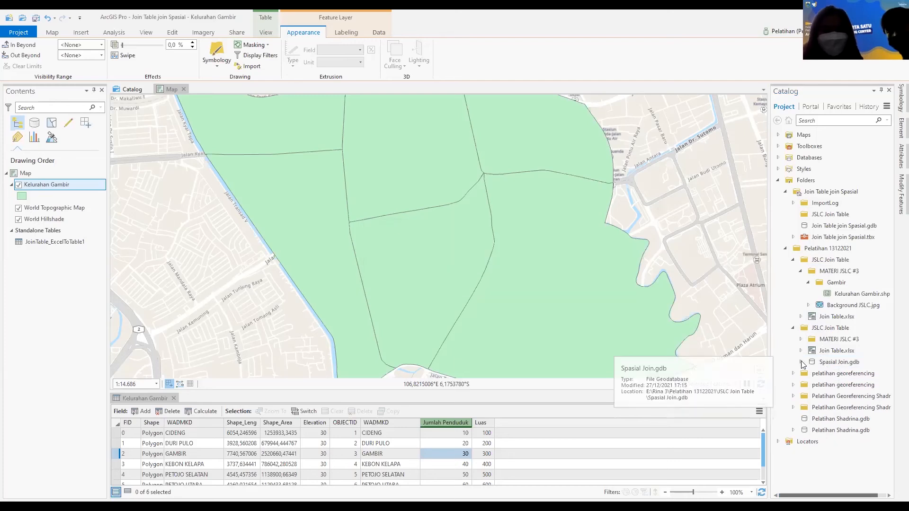
- Start a new feature class in Spasial Join.gdb, name it Wisata and set its feature type to Point
right_click(832, 363)
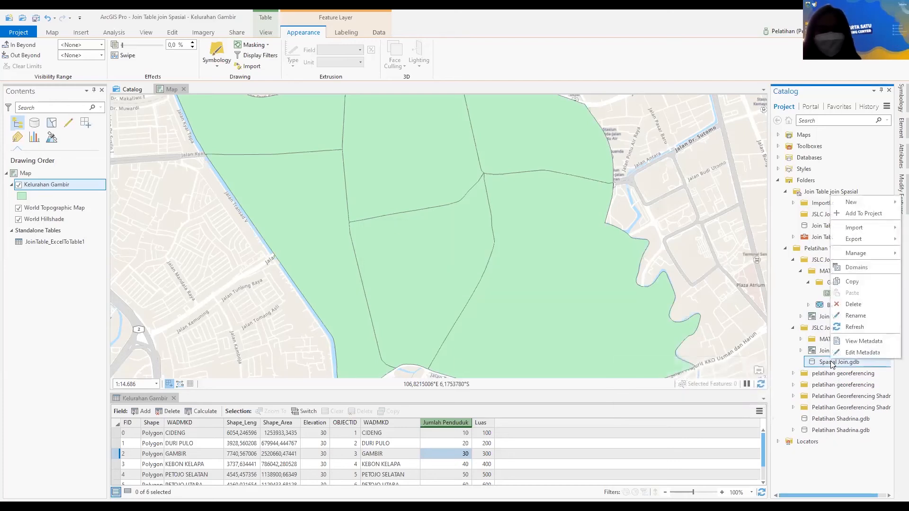
mouse_move(860, 201)
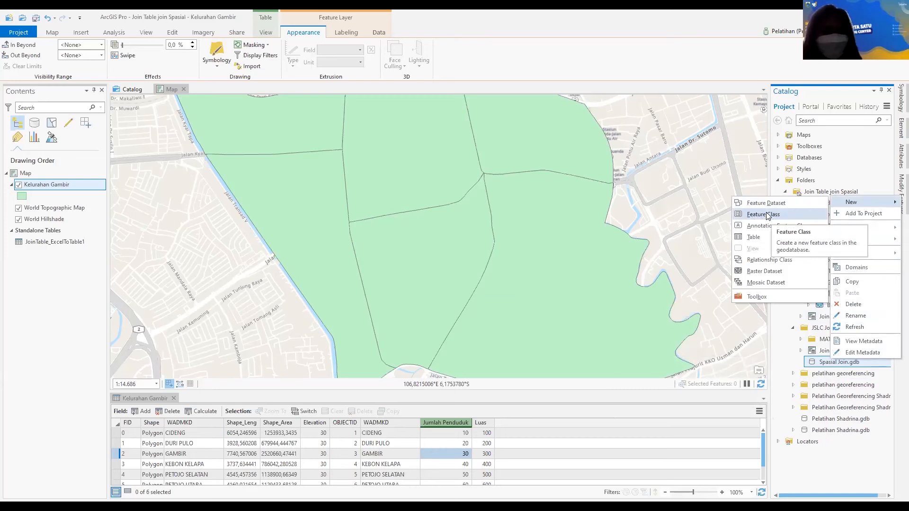
left_click(767, 214)
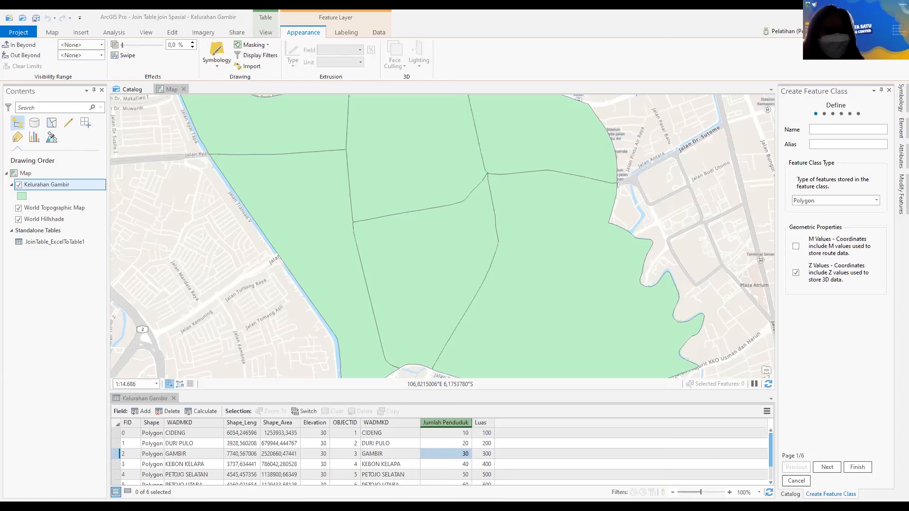
left_click(826, 131)
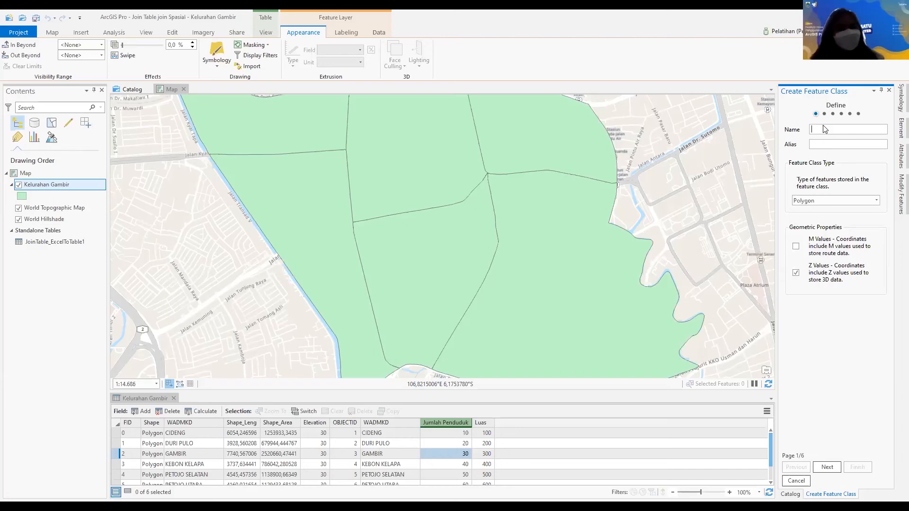
type("Wisata")
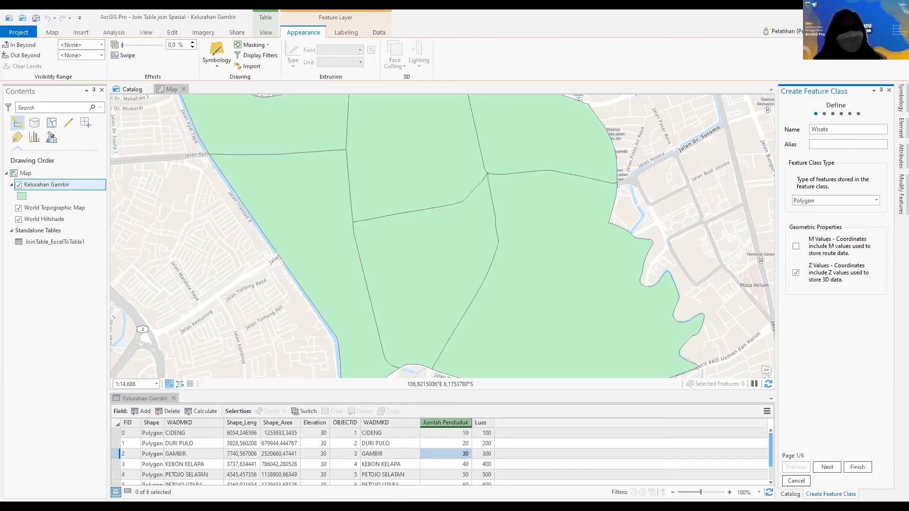
left_click(830, 200)
left_click(810, 209)
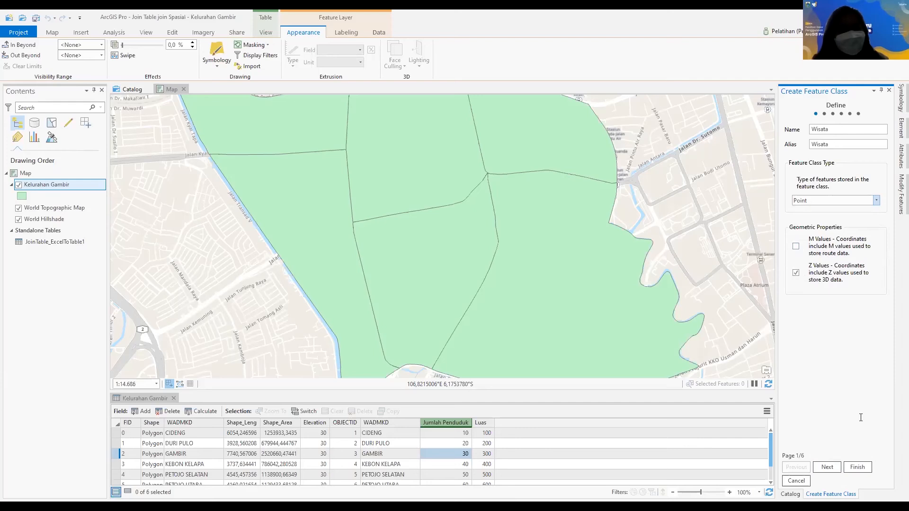
- Set the Wisata feature class's XY coordinate system to WGS 1984 UTM Zone 48S, keeping the default fields, tolerance, resolution and storage configuration
left_click(828, 467)
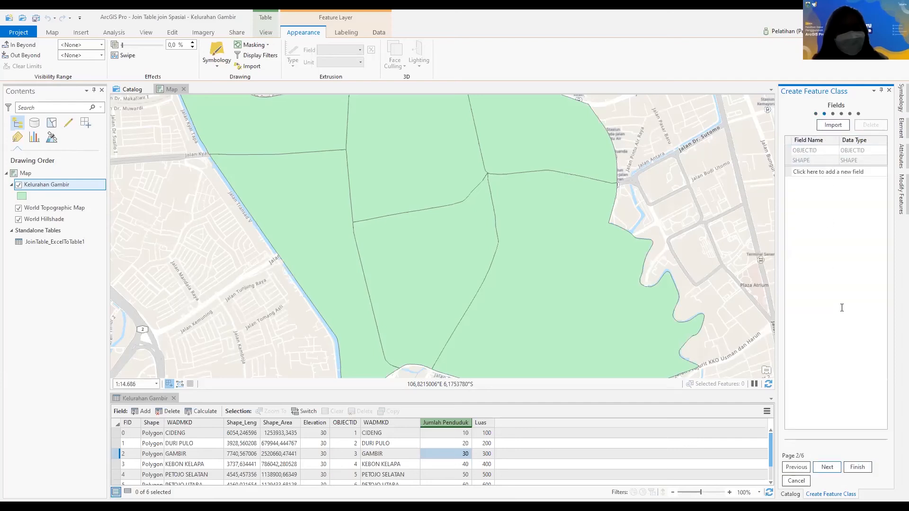
left_click(827, 468)
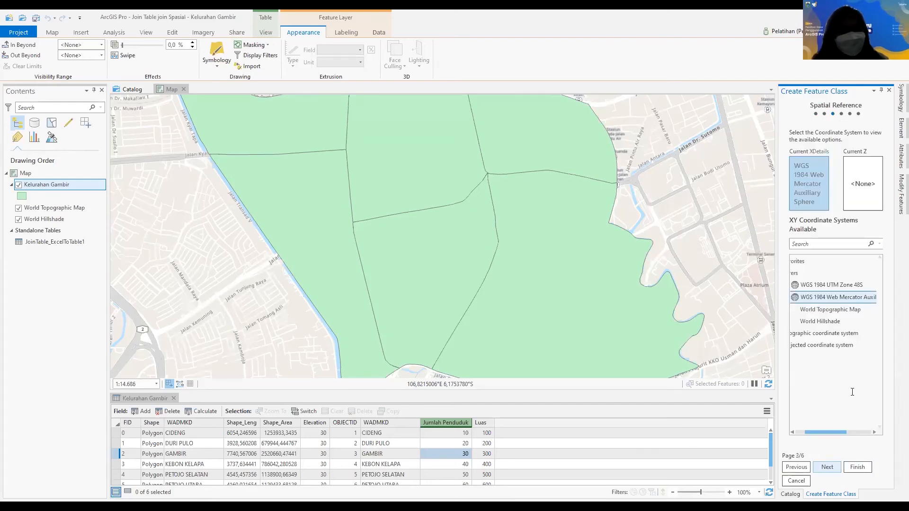
left_click(823, 286)
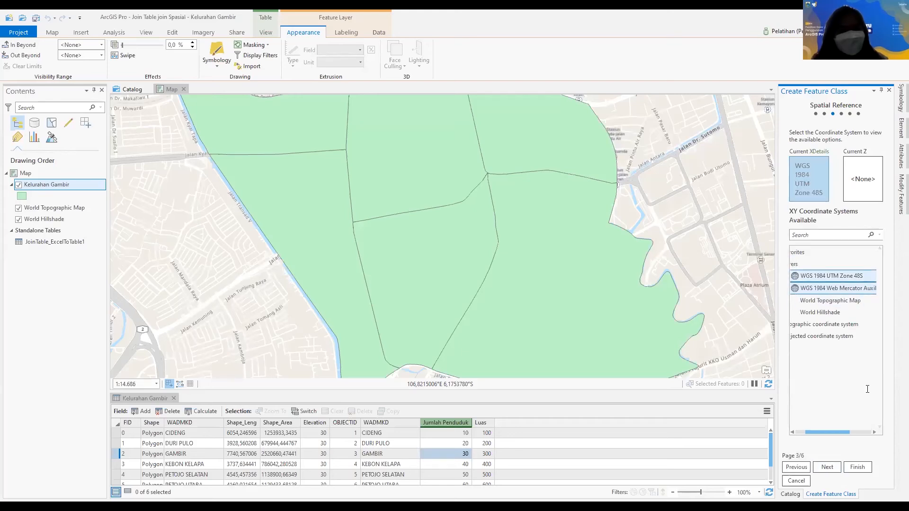
left_click(838, 471)
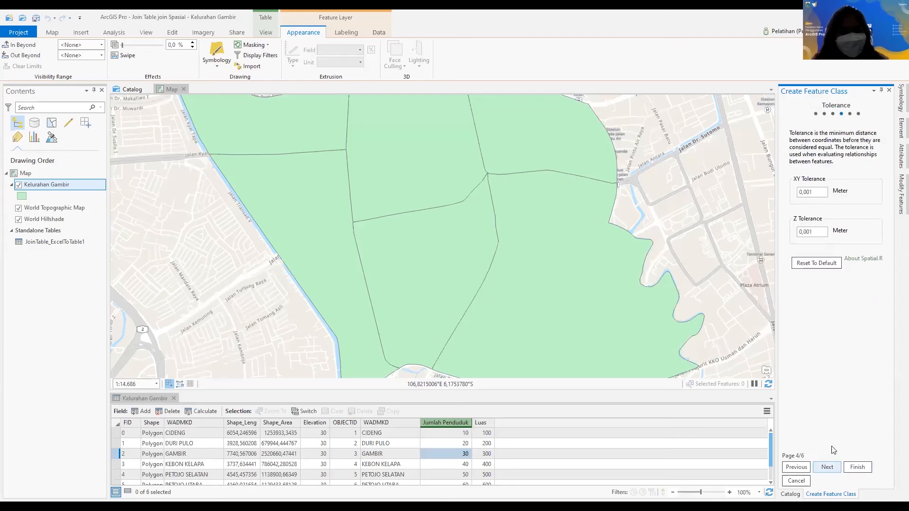
left_click(827, 467)
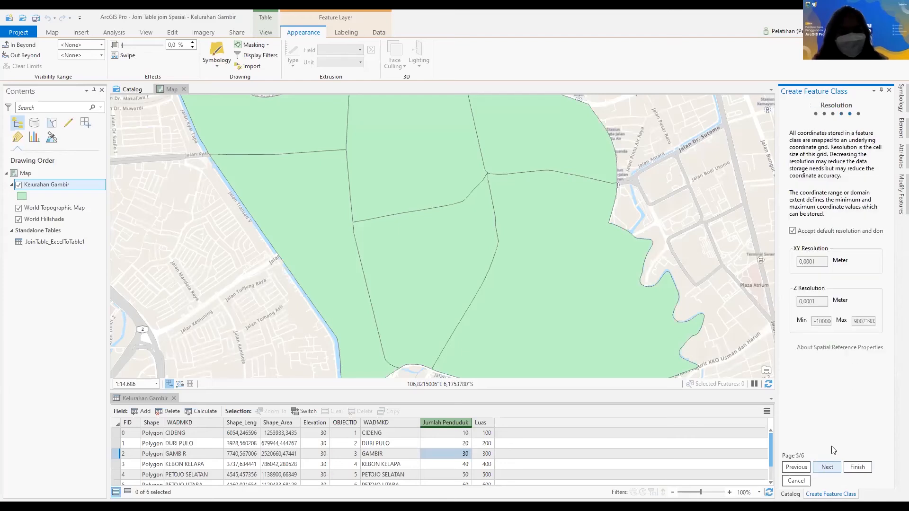
left_click(827, 467)
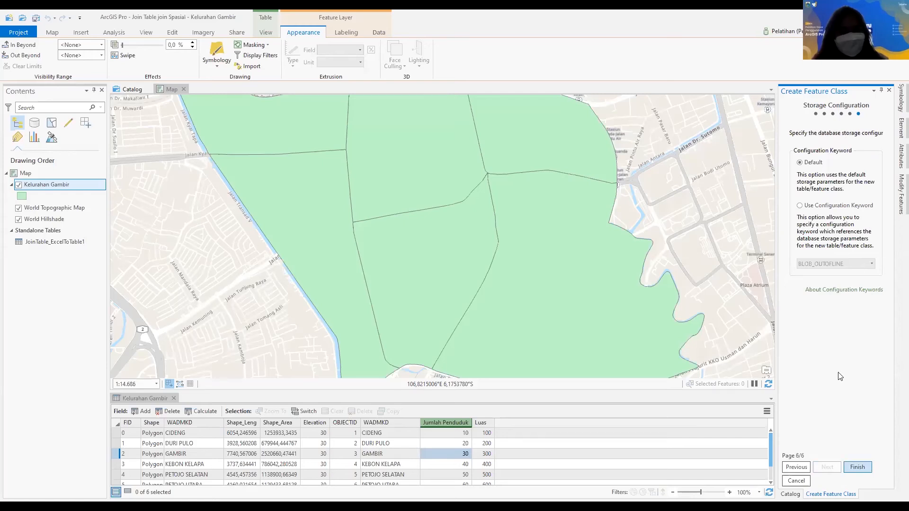
left_click_drag(834, 375, 69, 202)
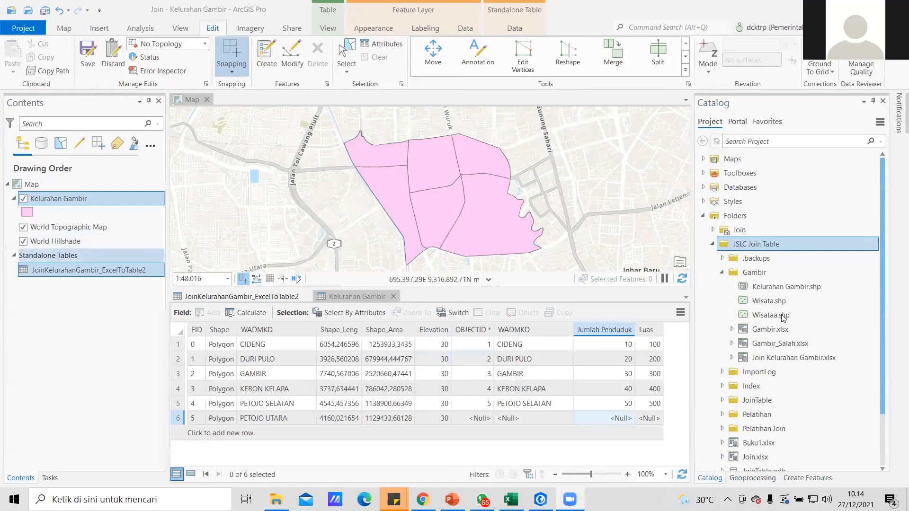
- Add Wisataa.shp from the Gambir folder to the map, and remove its layer from the map
left_click_drag(741, 315, 148, 198)
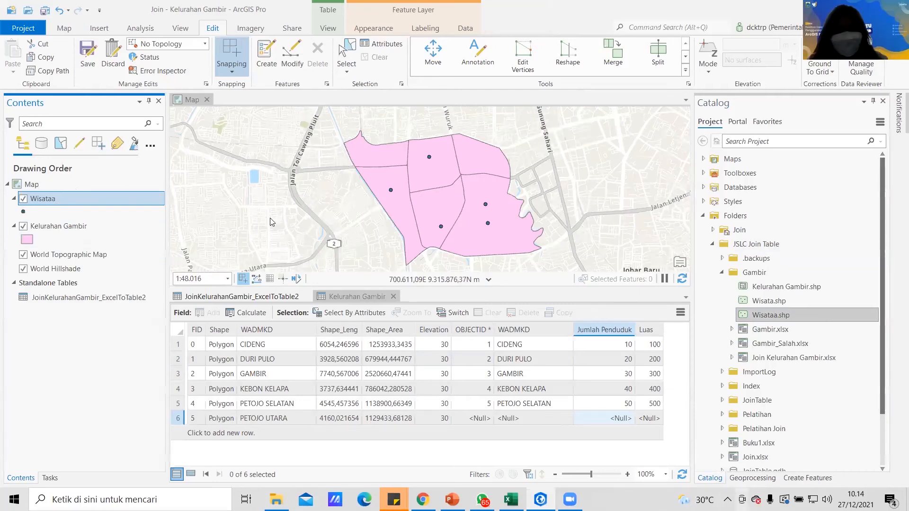
right_click(73, 197)
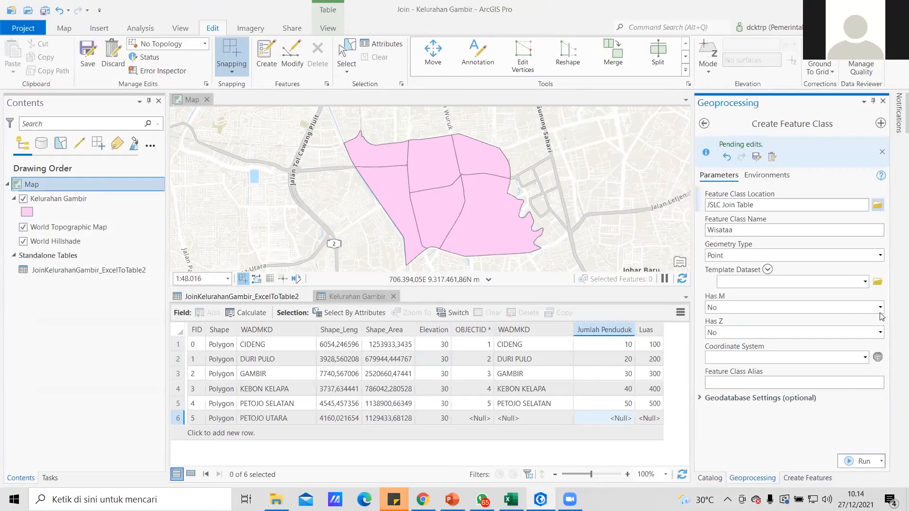
- Create a point feature class named Wisataaa in the JSLC Join Table folder with the WGS 1984 UTM Zone 48S coordinate system
type("a")
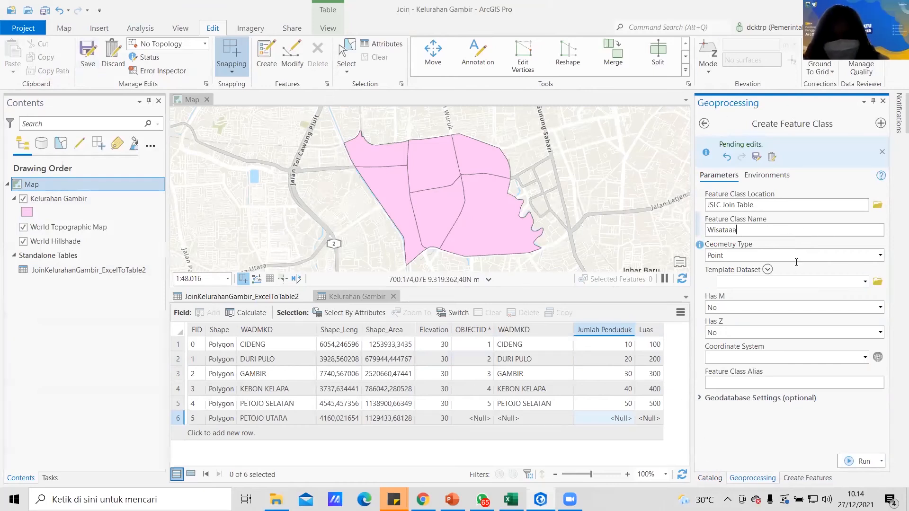
left_click(877, 358)
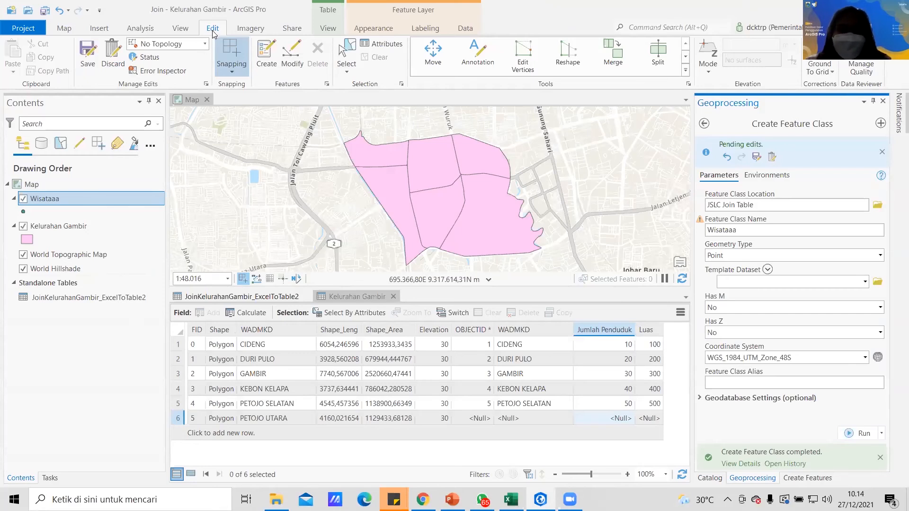
- Open the Wisataaa attribute table and digitize five Wisataaa points inside the Kelurahan Gambir polygons
right_click(82, 199)
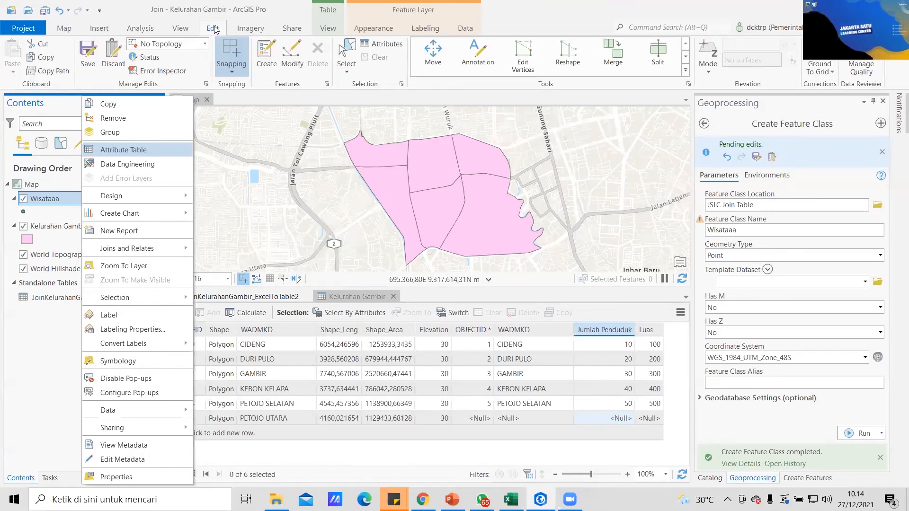
key("Return")
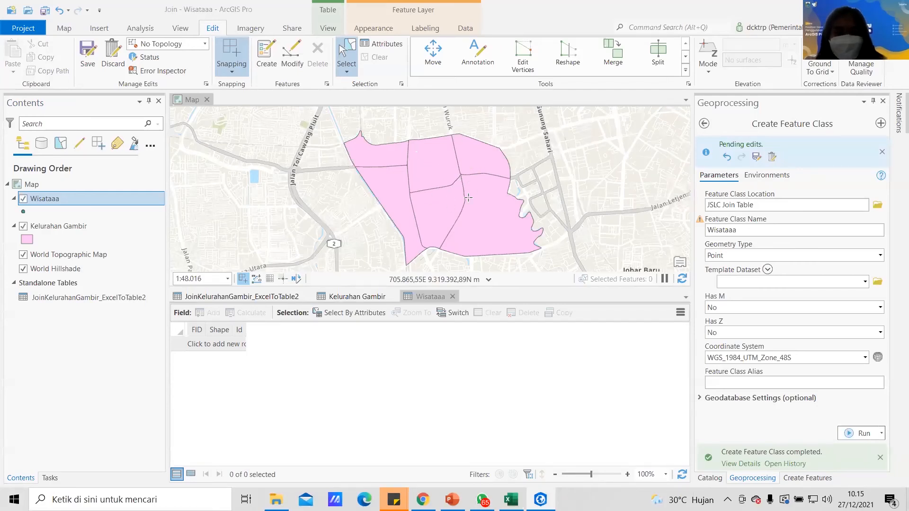
left_click(498, 178)
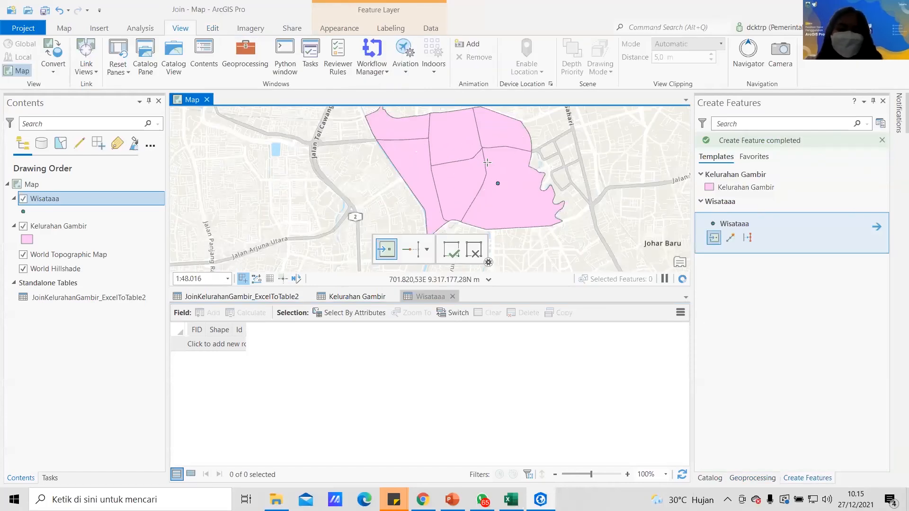
left_click_drag(493, 156, 487, 162)
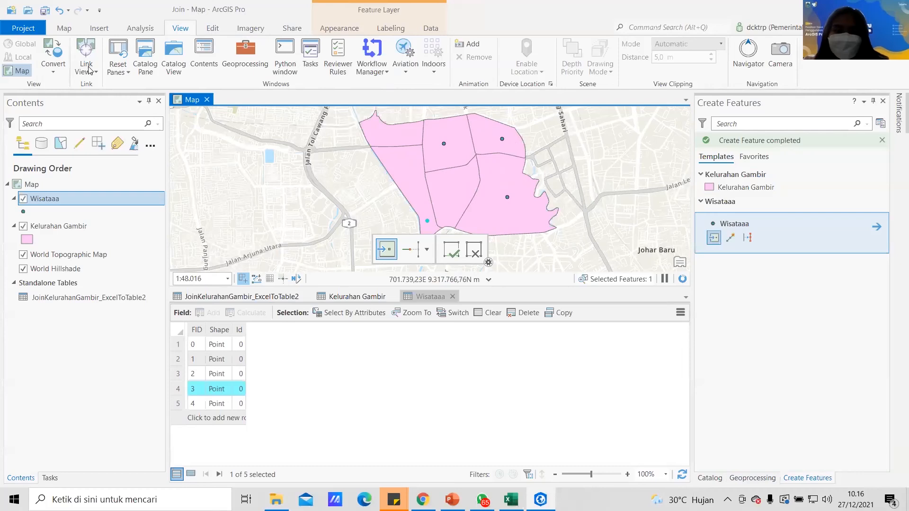
left_click(487, 162)
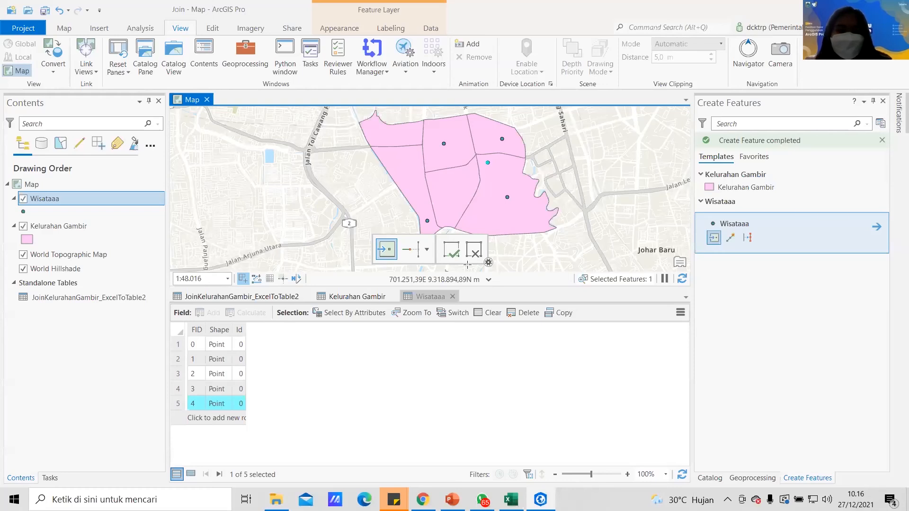
- Save the edits made to the Wisataaa points
left_click(212, 28)
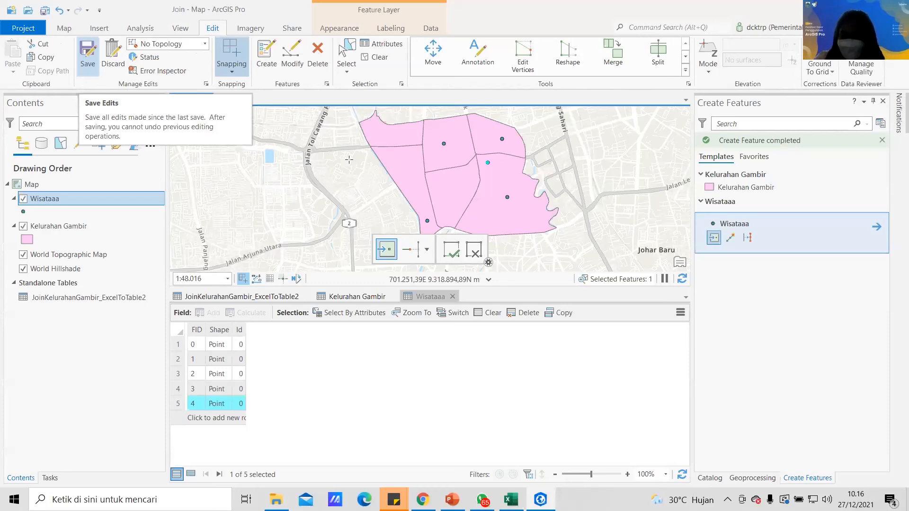
left_click(88, 56)
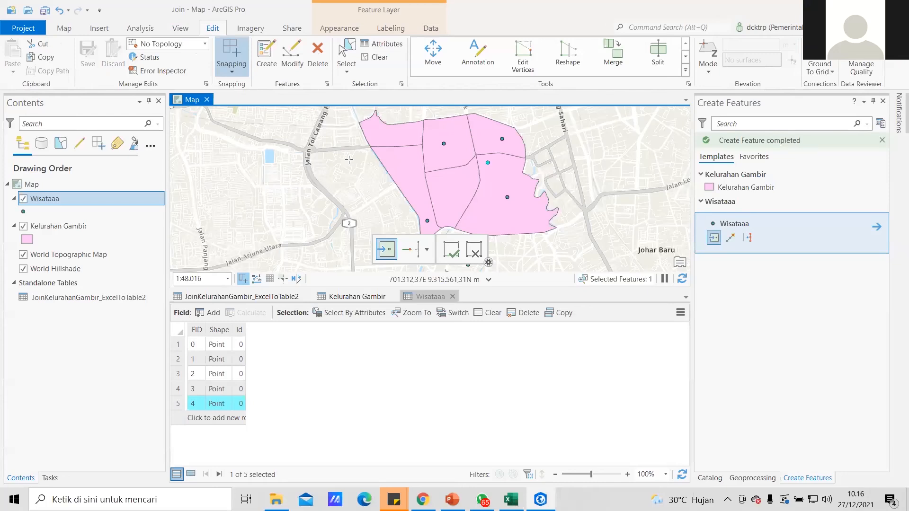
left_click(349, 160)
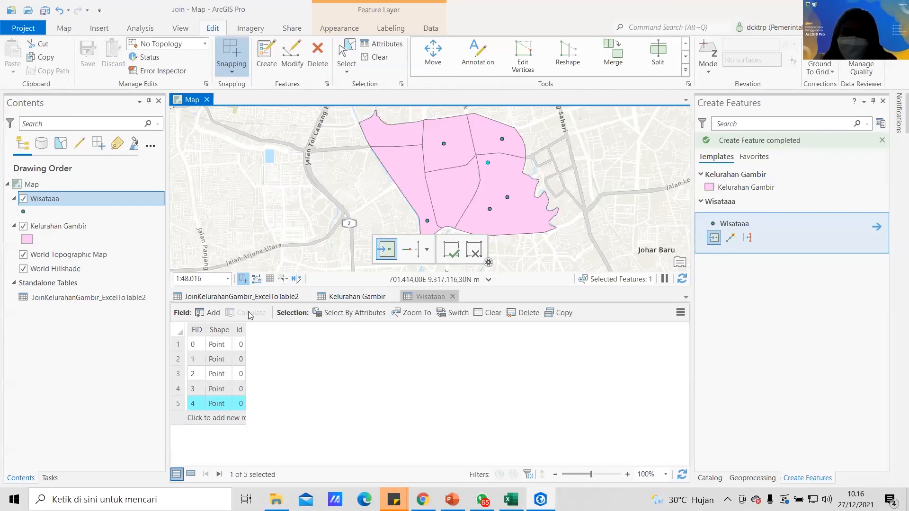
left_click(207, 317)
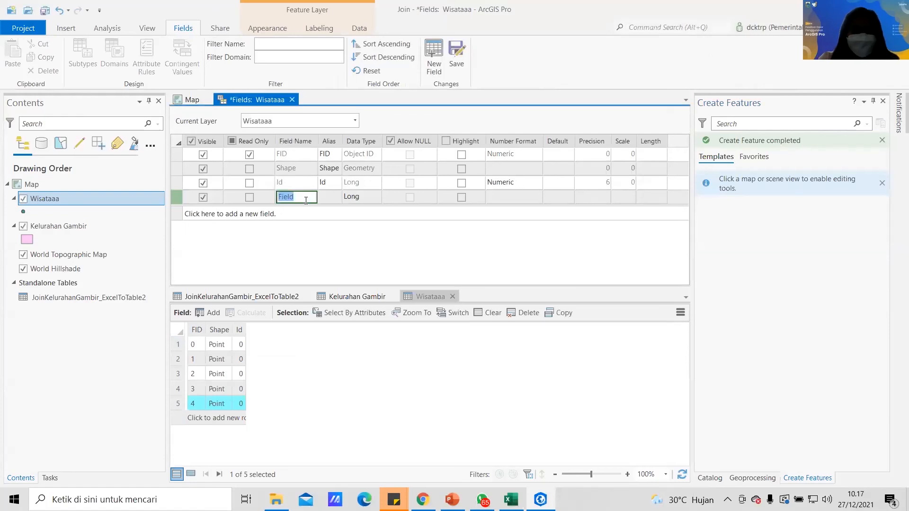
type("Nama")
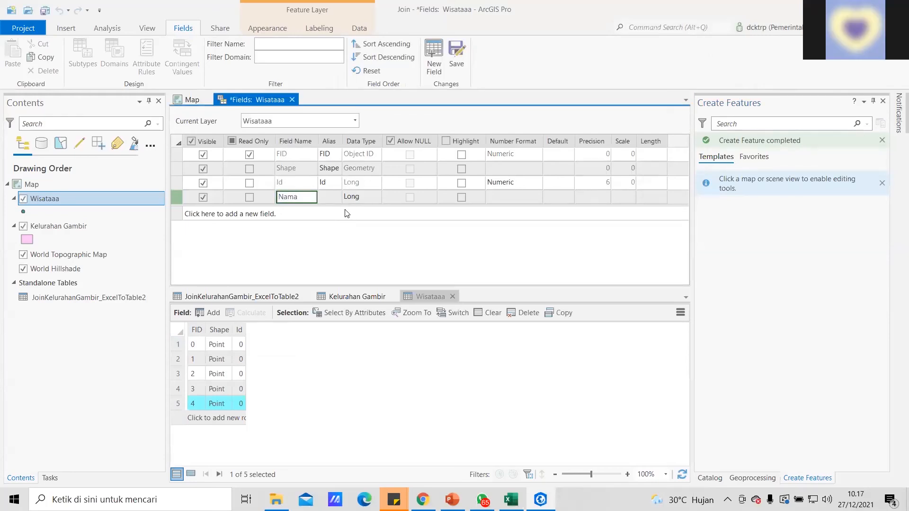
key("Return")
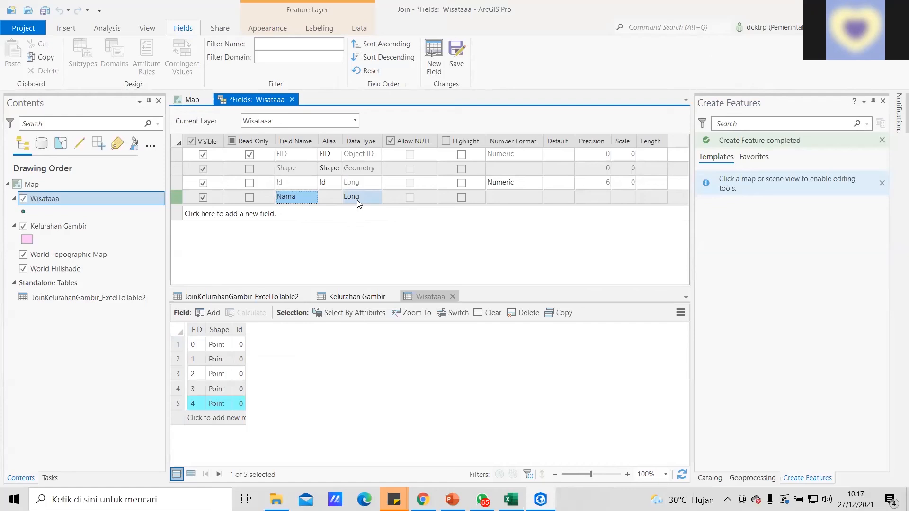
left_click(293, 99)
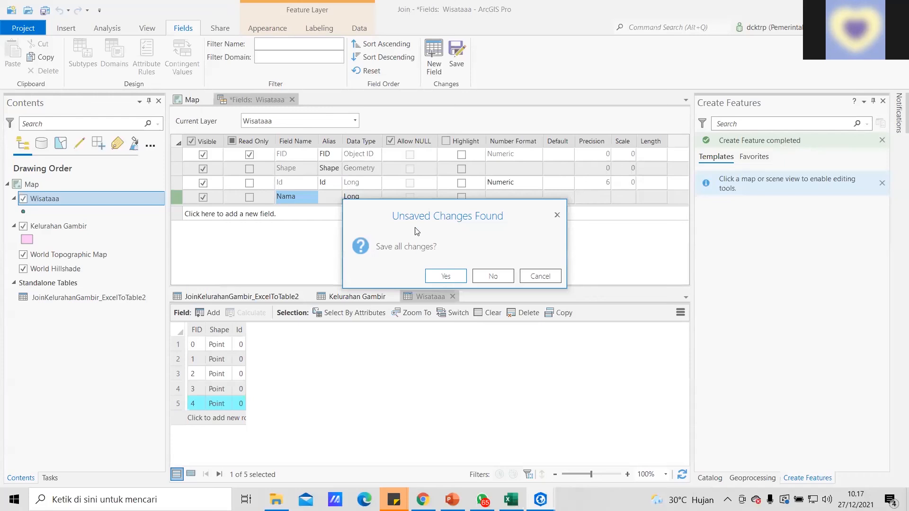
left_click(475, 276)
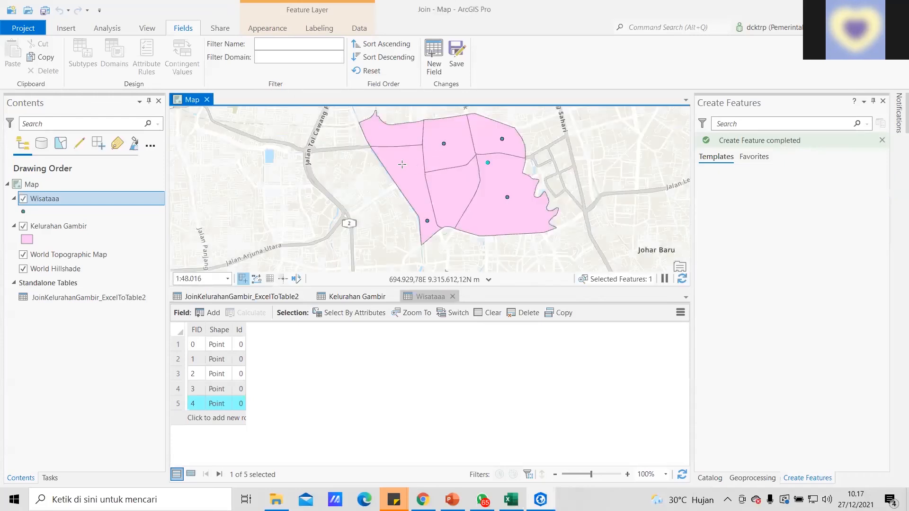
- Clear the current feature selection and leave point creation by activating the Select tool
left_click_drag(294, 254, 268, 288)
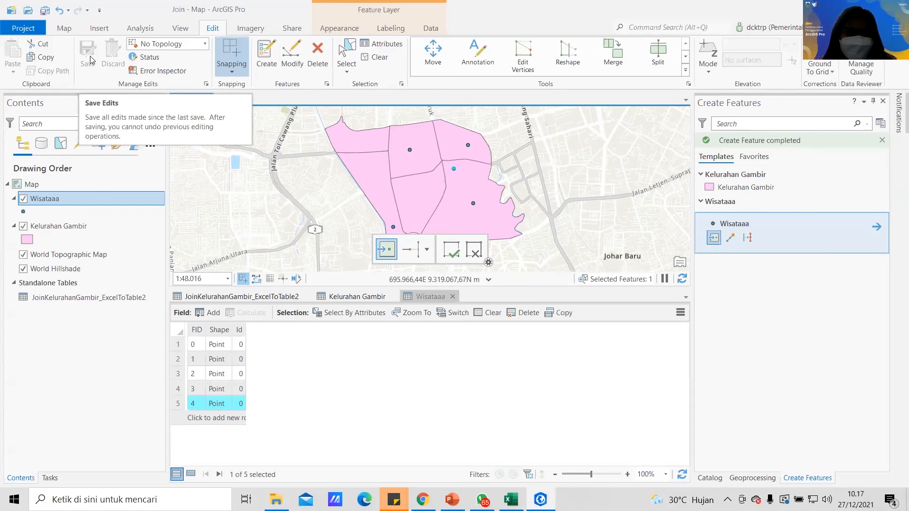
left_click(371, 62)
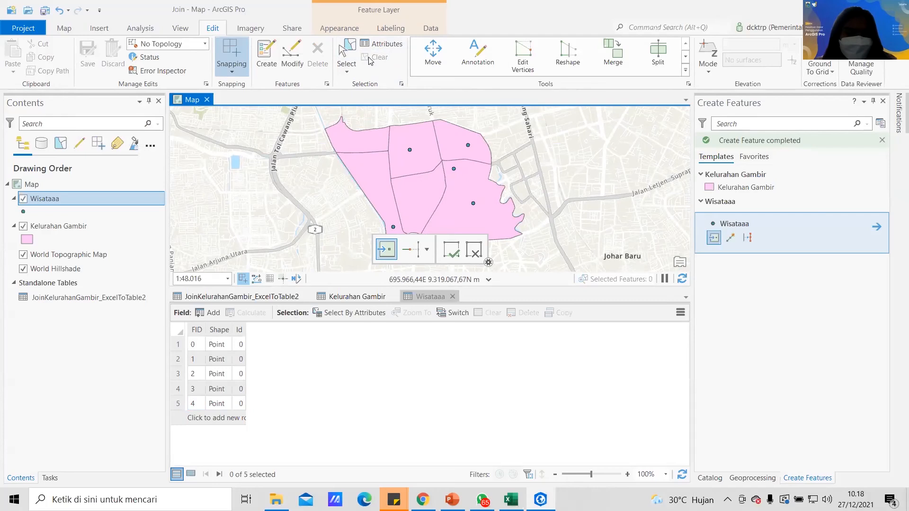
left_click(346, 48)
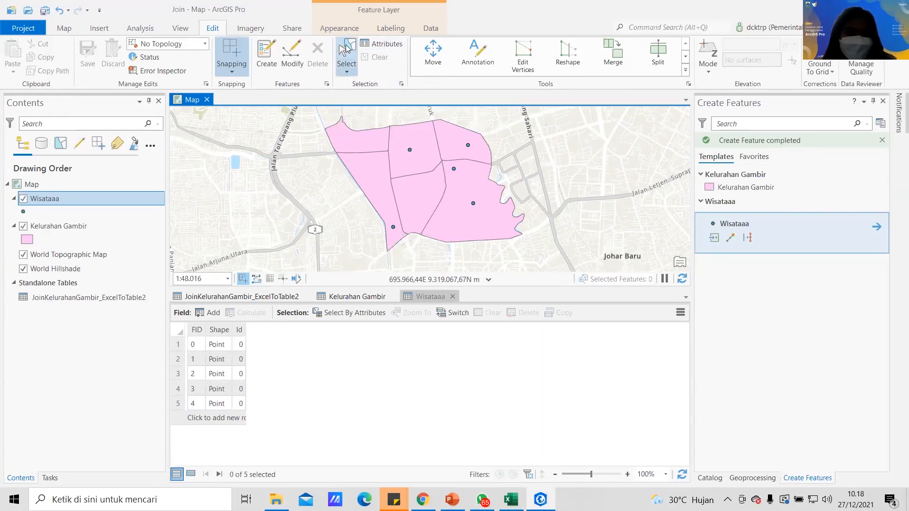
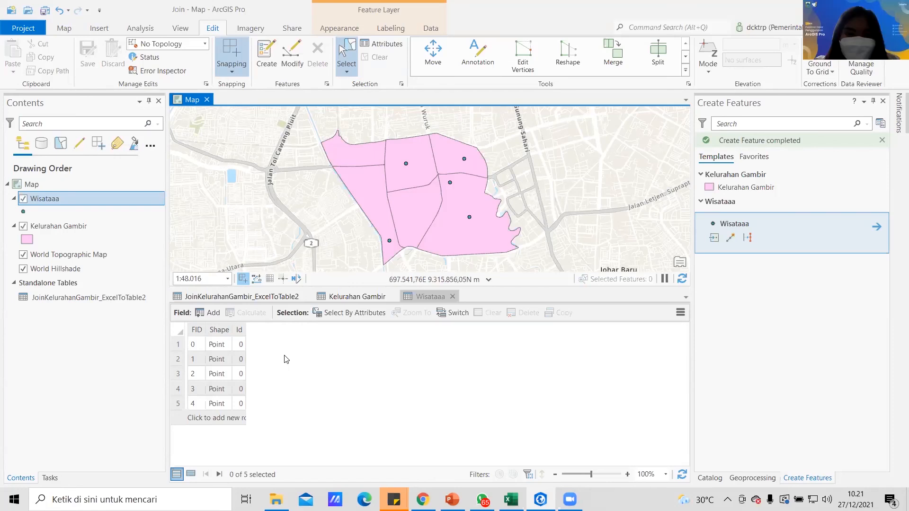
- Add a field named Nama with data type Text to Wisataaa, save the field changes and close the fields view
left_click(240, 297)
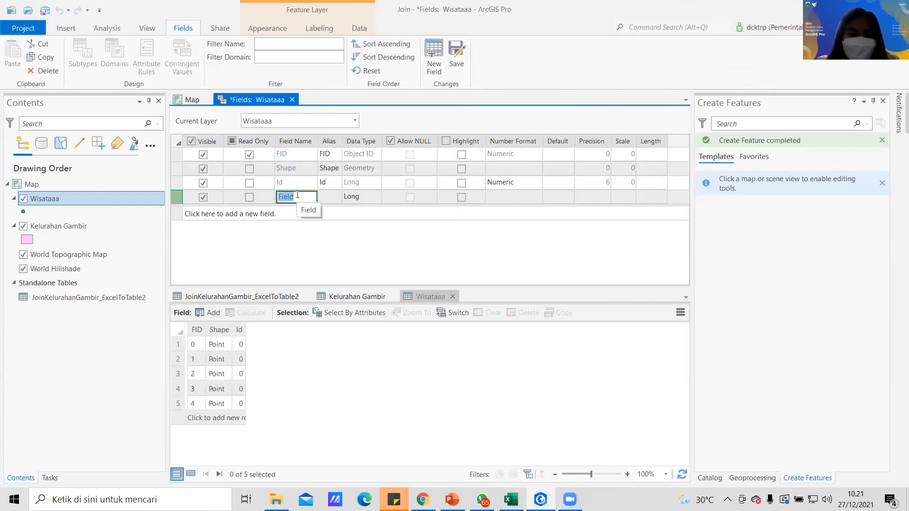
type("Nama")
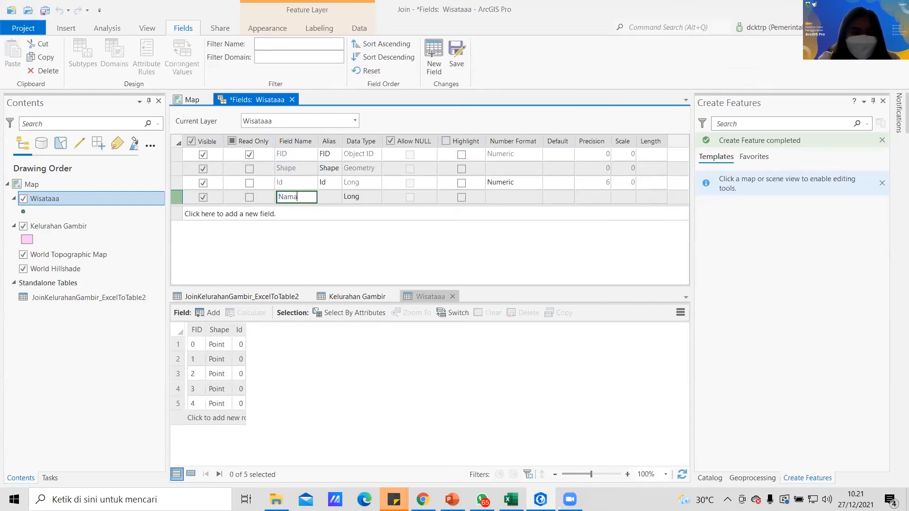
key("Return")
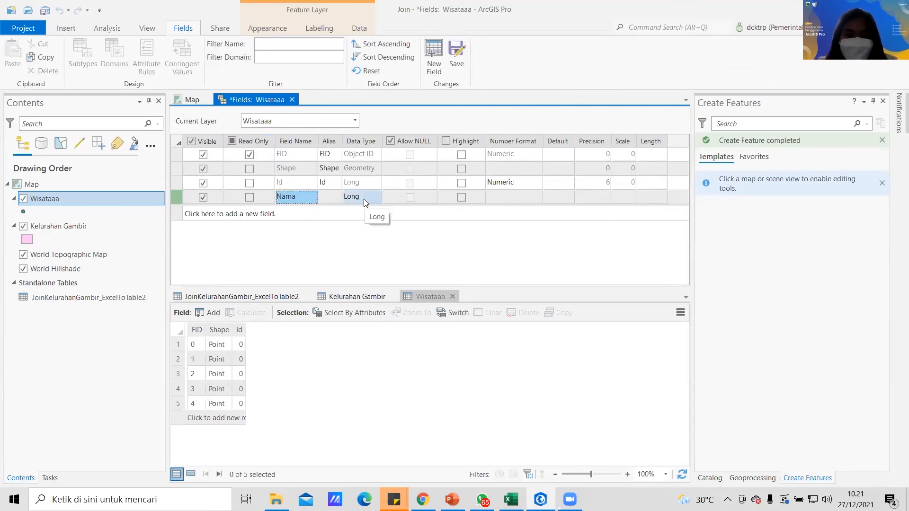
left_click(363, 199)
left_click(360, 270)
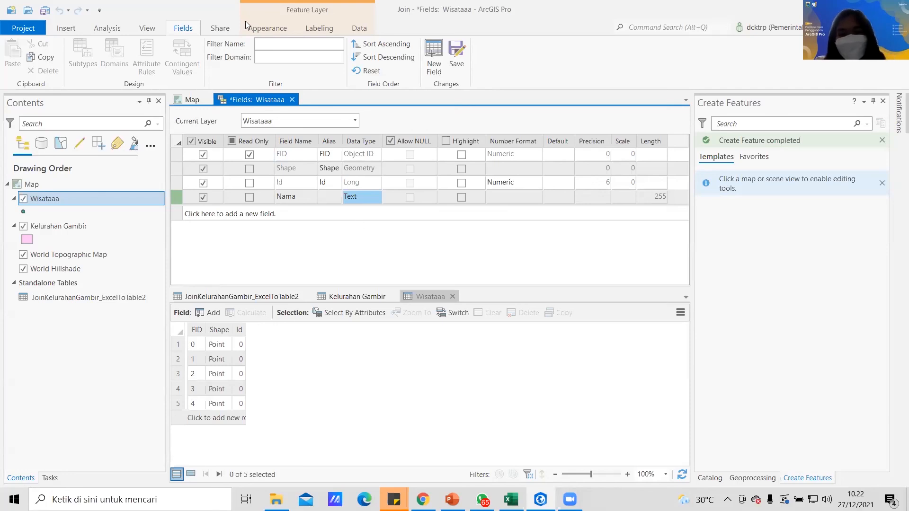
left_click(456, 62)
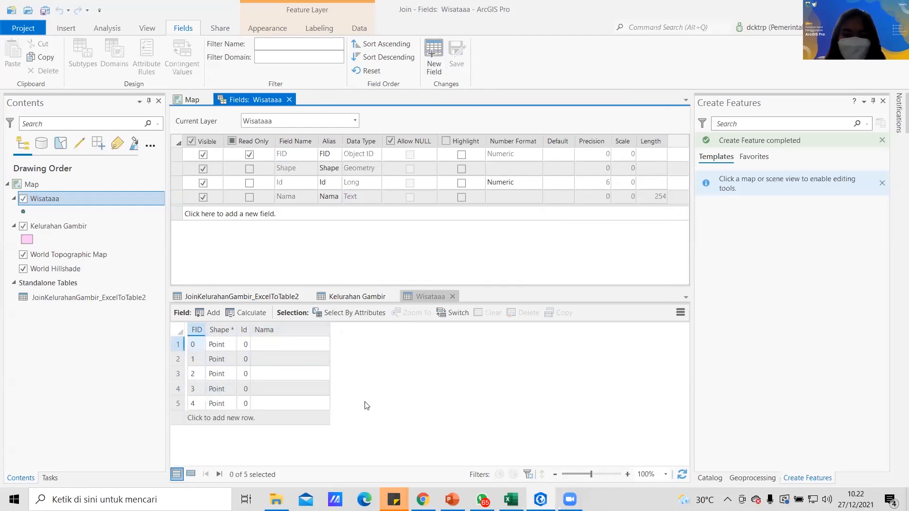
left_click(279, 345)
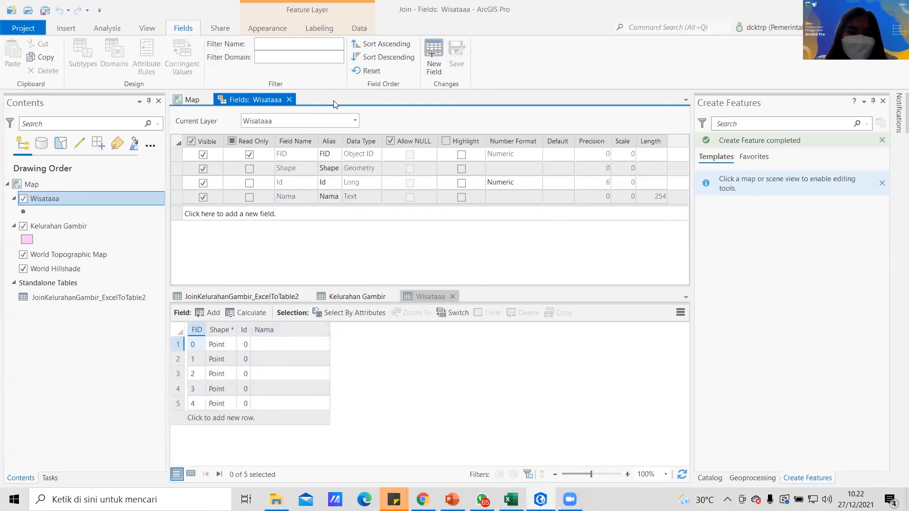
left_click(289, 98)
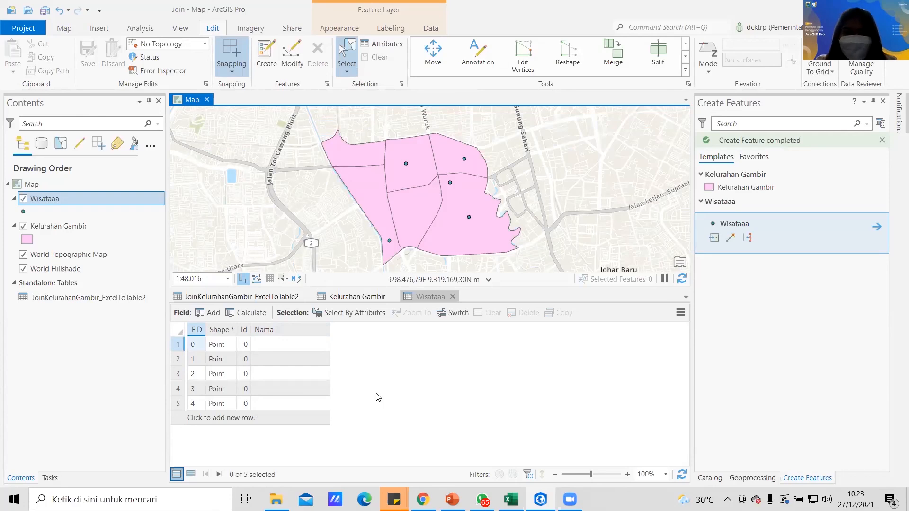
- Fill the Nama field of the five Wisataaa rows with Titik 1, Titik 2, Titik 3, Titik 4 and Titik 5
double_click(262, 343)
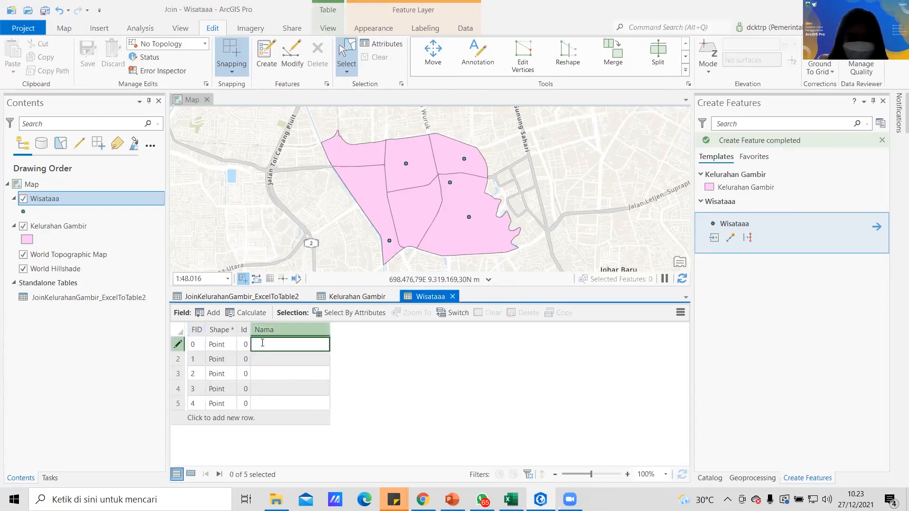
mouse_move(511, 498)
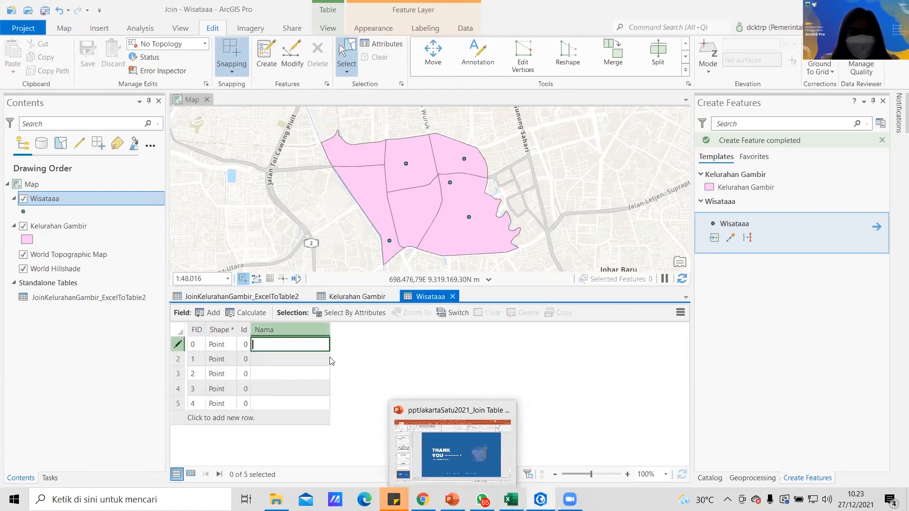
type("Titik 1")
key("Return")
type("Titik 2")
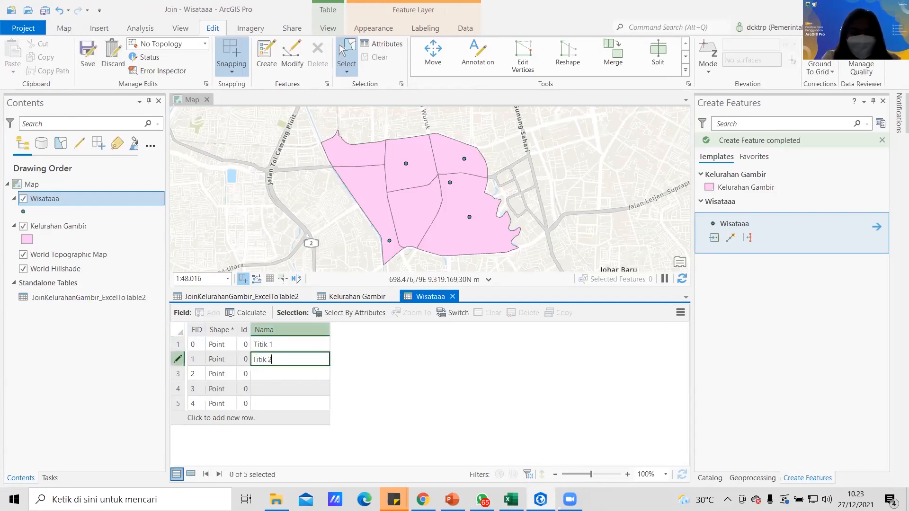
key("Return")
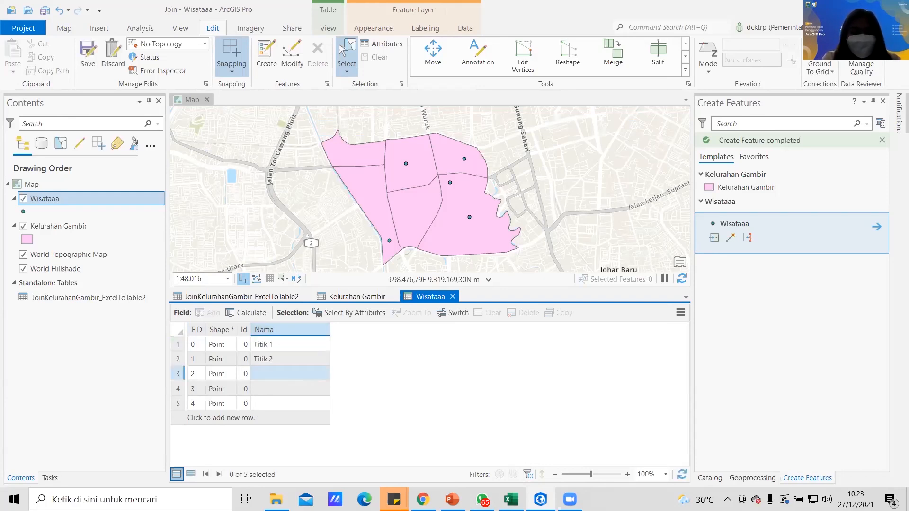
type("Titik 3")
key("Return")
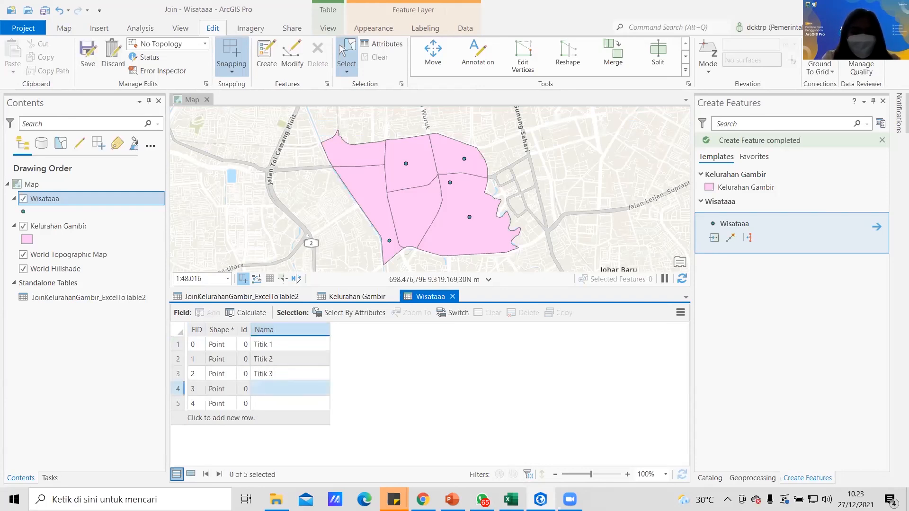
type("Titik 4")
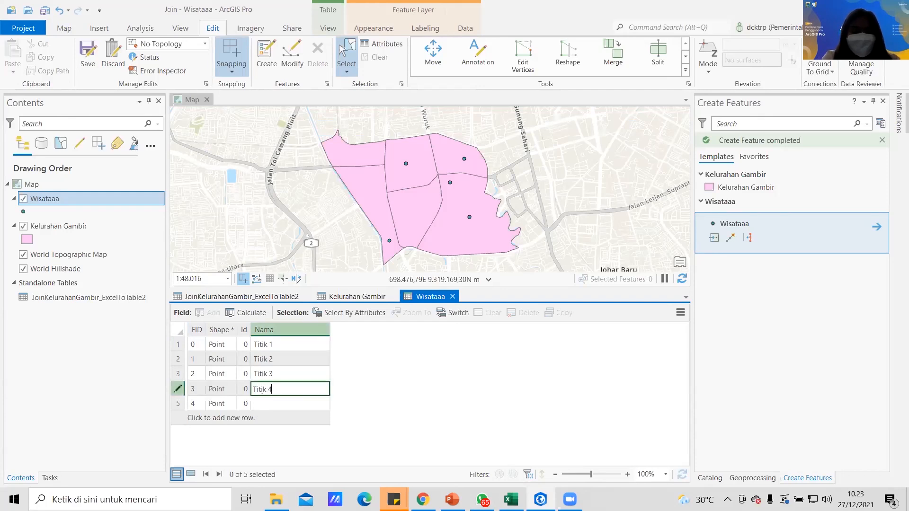
key("Return")
type("Titik")
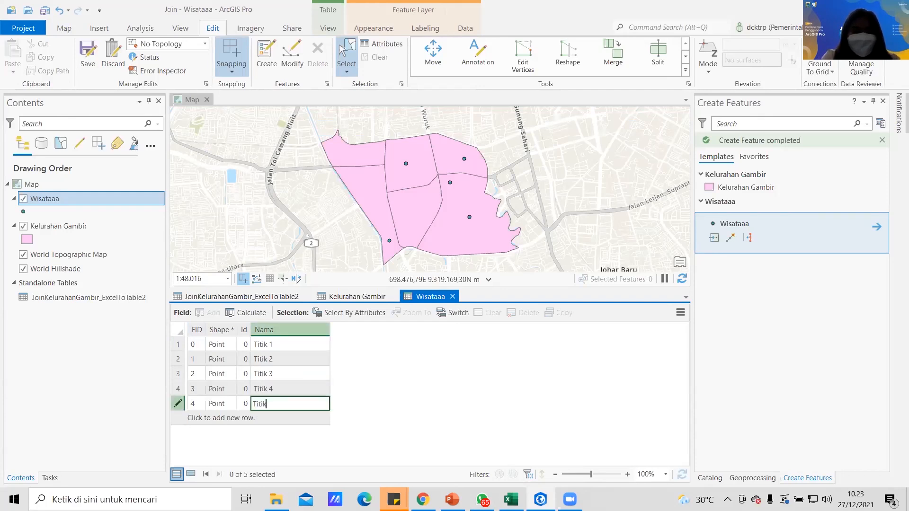
type(" 5")
key("Return")
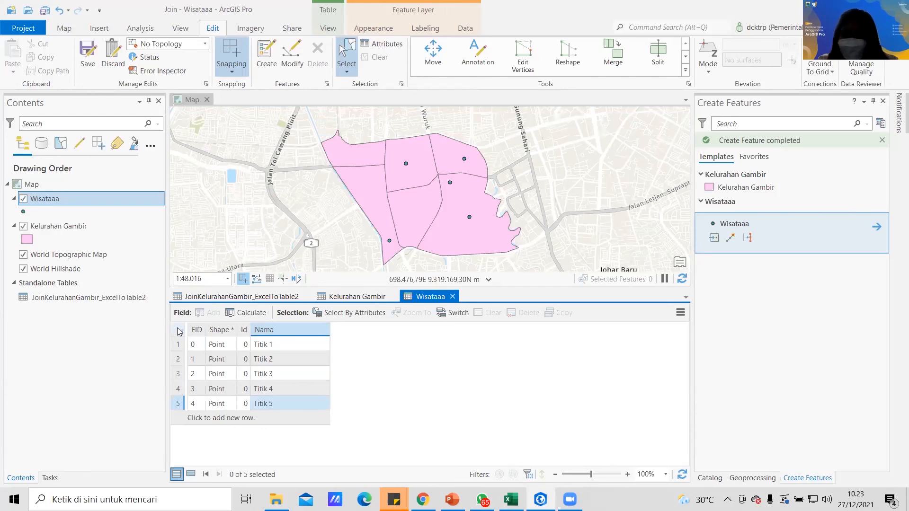
right_click(101, 198)
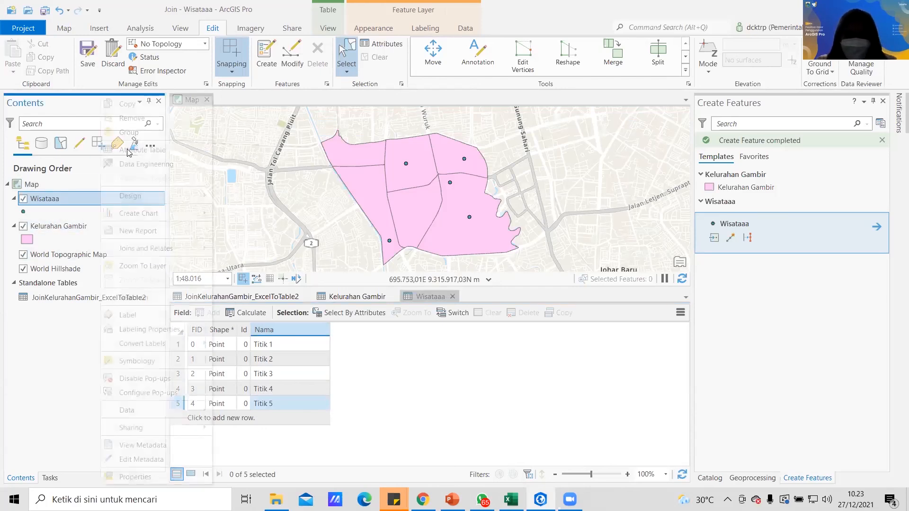
left_click(370, 398)
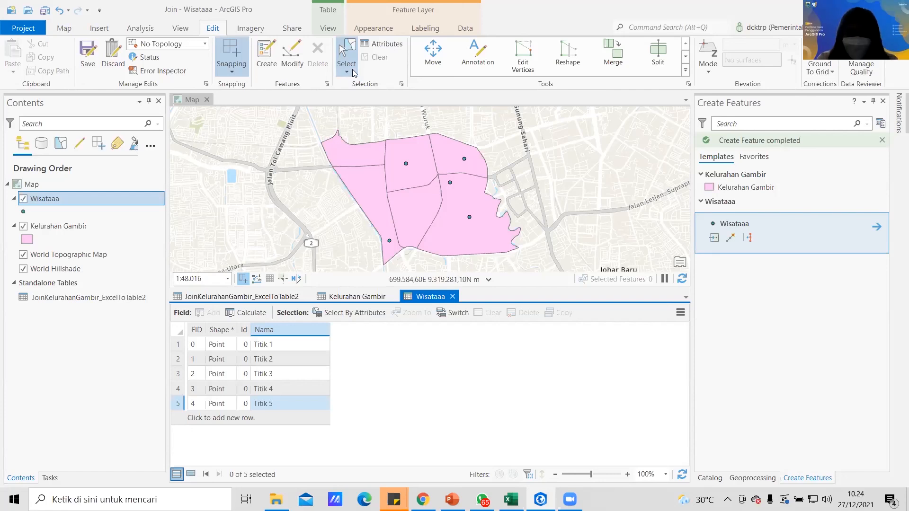
left_click(734, 20)
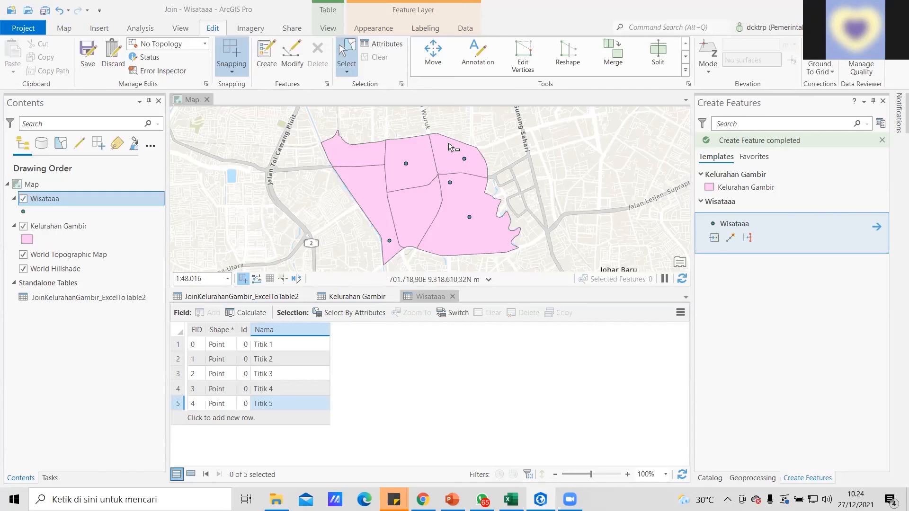
- Select the Titik 5 row in the Wisataaa attribute table and delete it
left_click(177, 404)
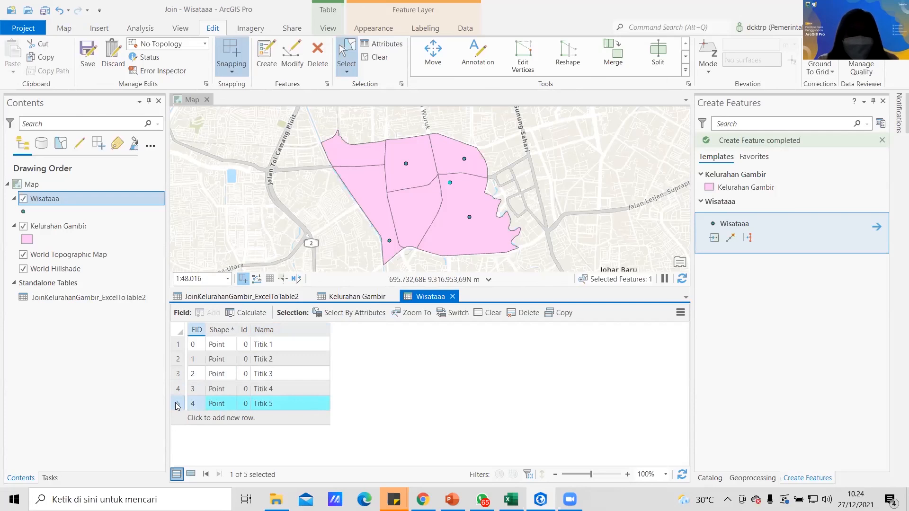
right_click(177, 405)
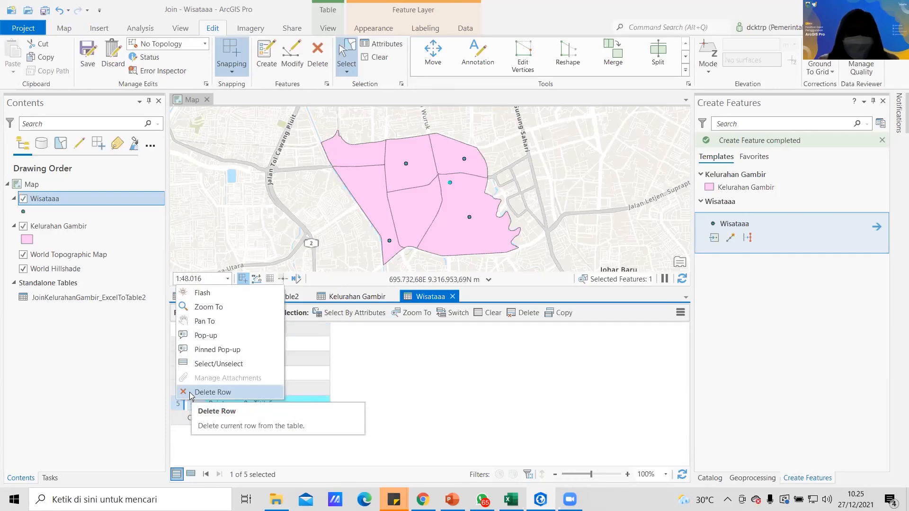
left_click(454, 406)
left_click(177, 406)
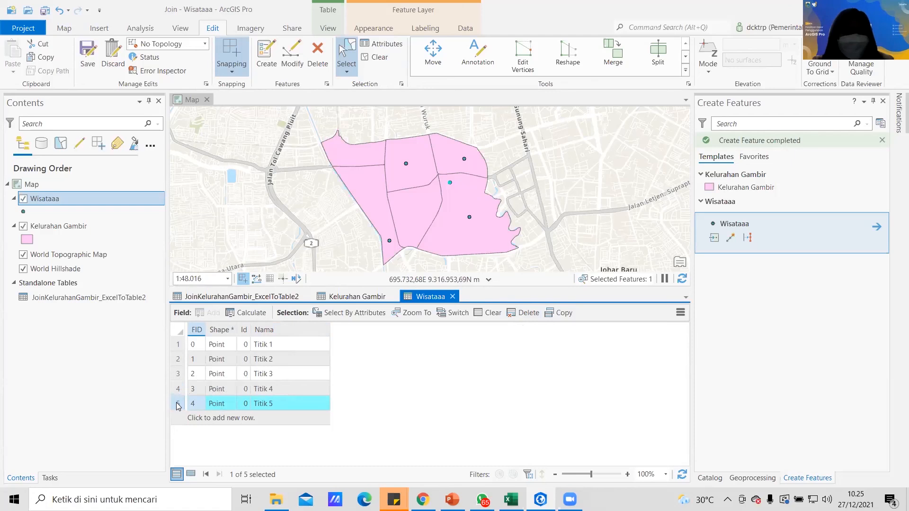
left_click(518, 313)
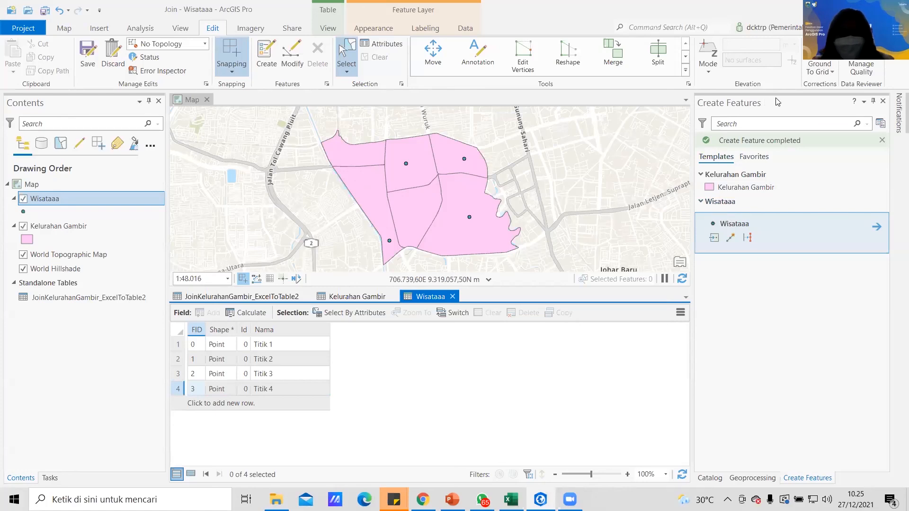
- Digitize a replacement Wisataaa point near the southeastern edge of the Kelurahan Gambir polygons and save all edits
left_click(728, 227)
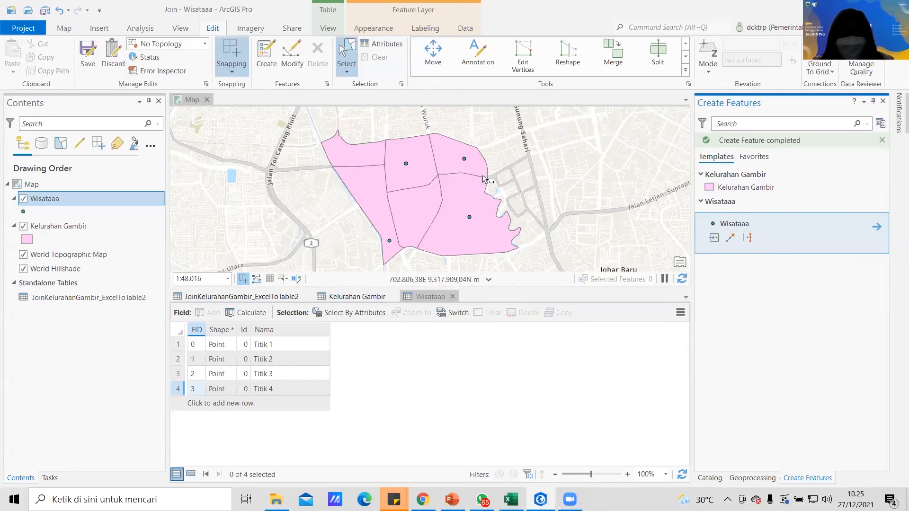
left_click(714, 237)
left_click(710, 223)
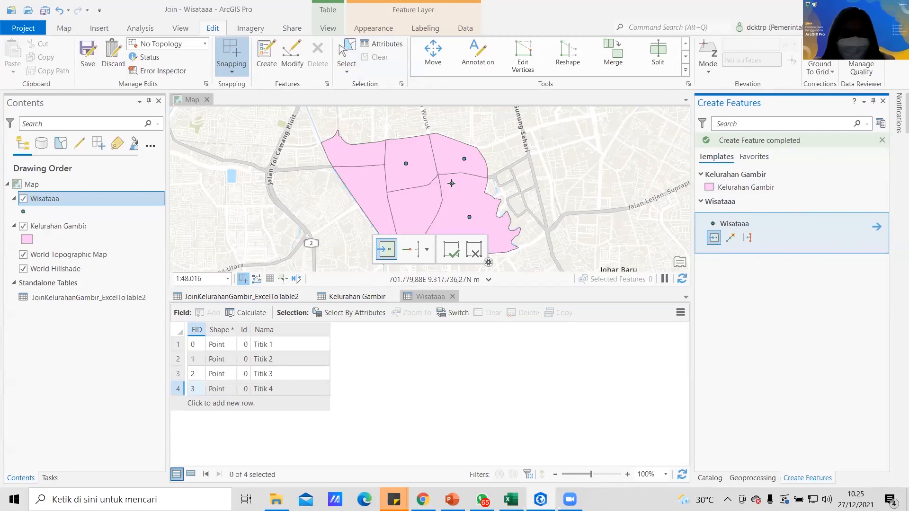
left_click(502, 244)
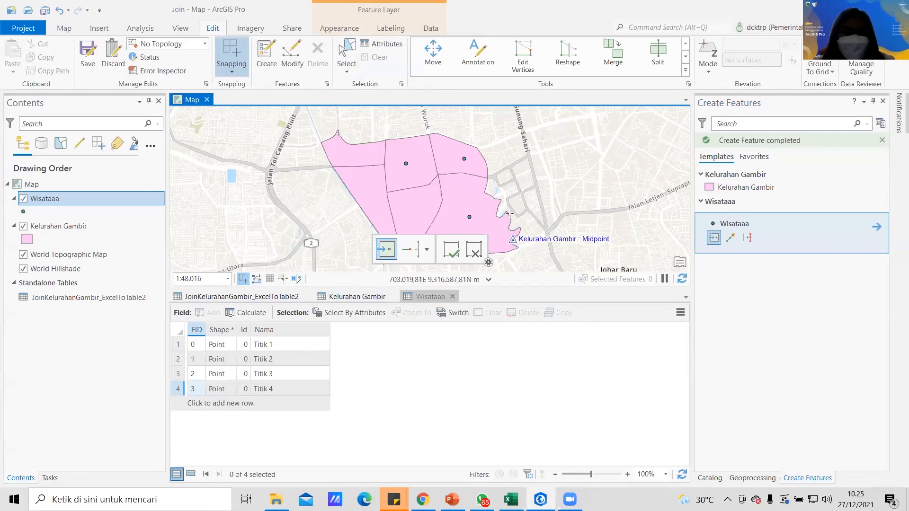
left_click_drag(488, 168, 507, 154)
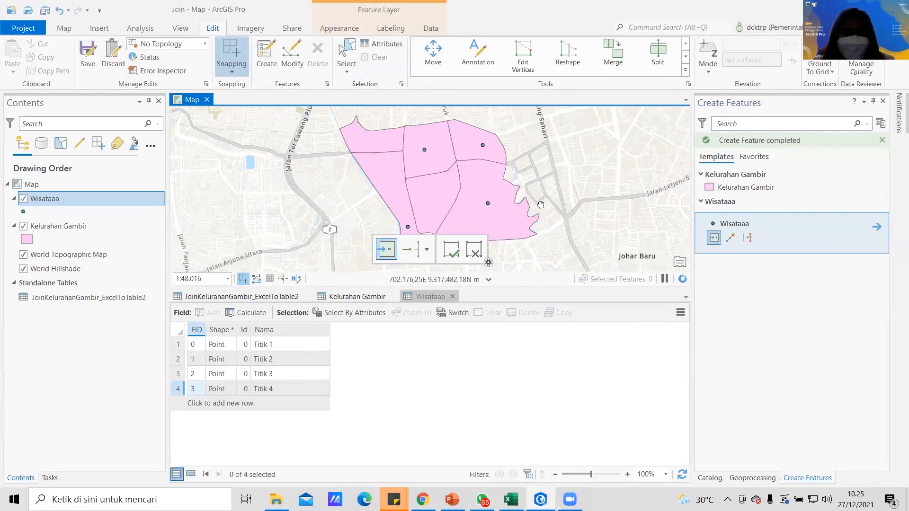
left_click_drag(499, 208, 510, 192)
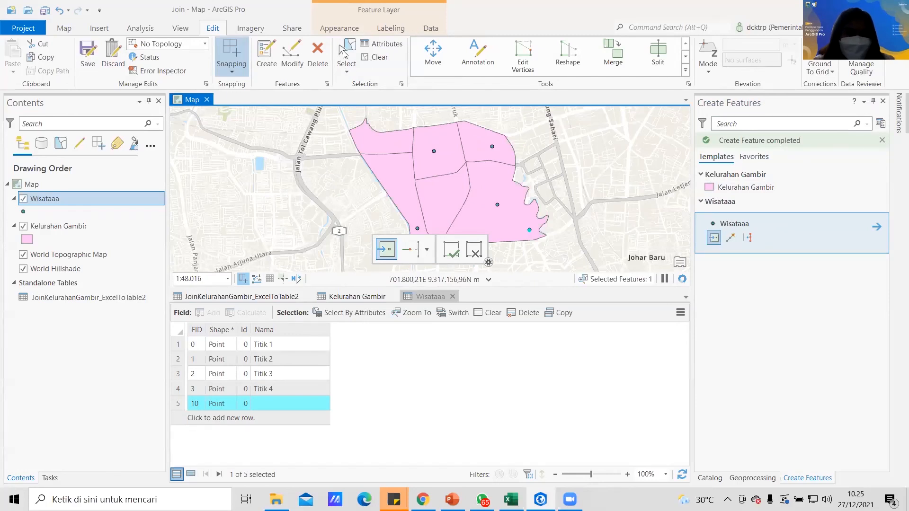
key("ctrl+s")
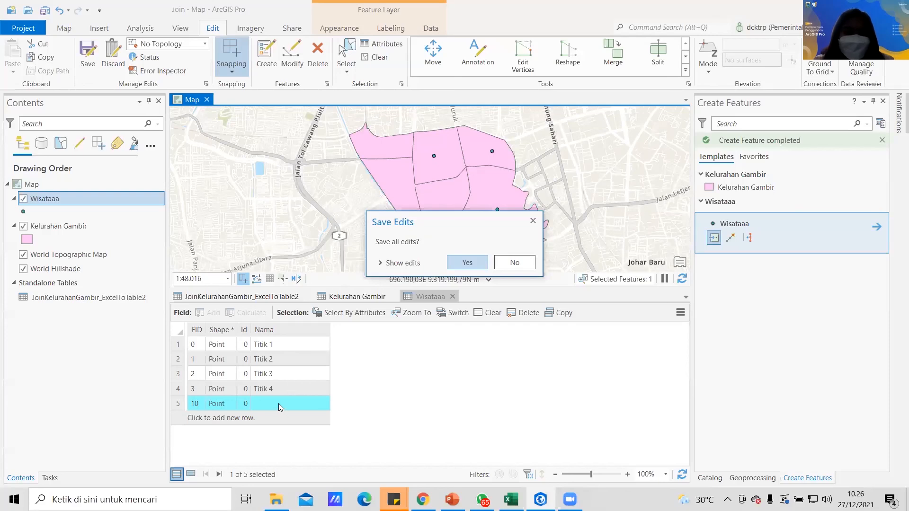
key("Return")
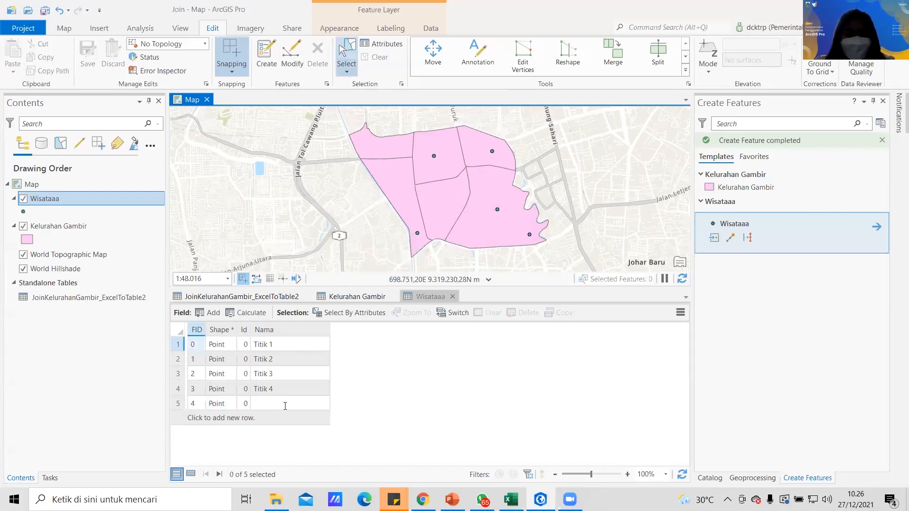
- Set the Nama value of the new Wisataaa point to Titik 5 and save the edit
left_click(285, 403)
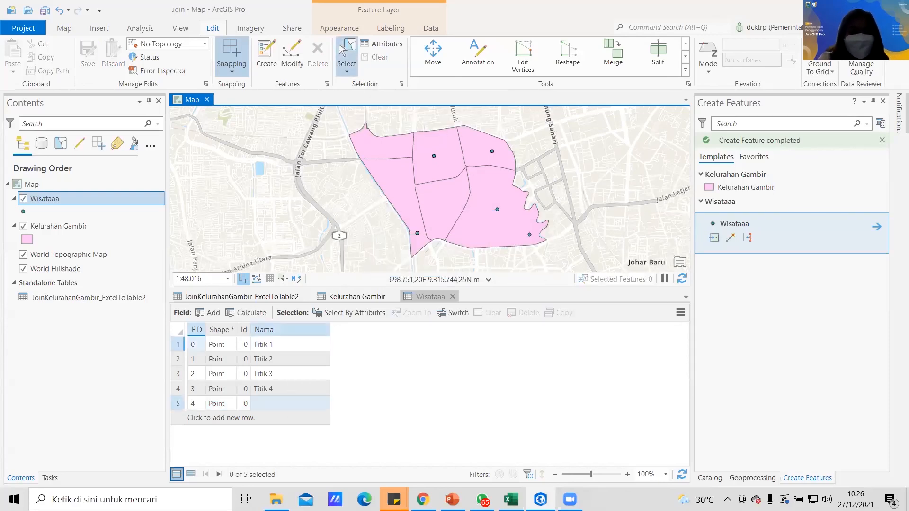
type("Titik 5")
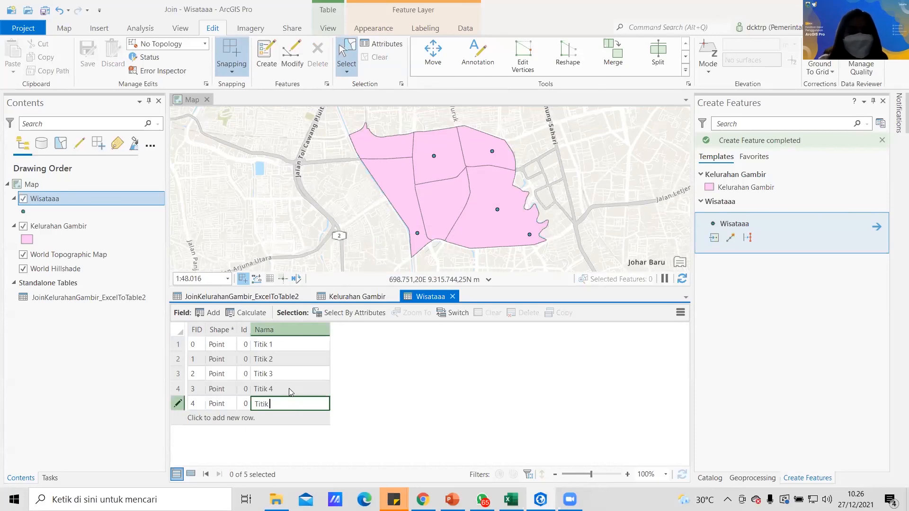
key("Return")
left_click(255, 404)
left_click(255, 404)
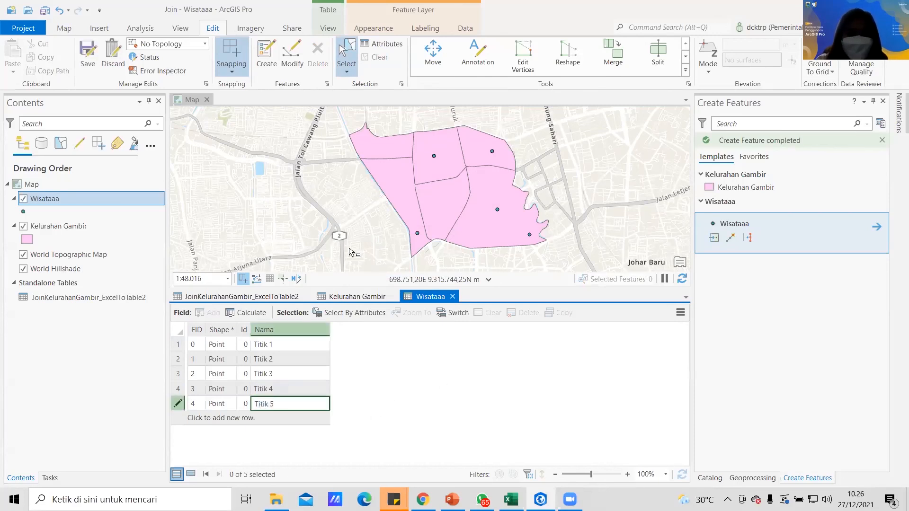
left_click(37, 55)
key("ctrl+s")
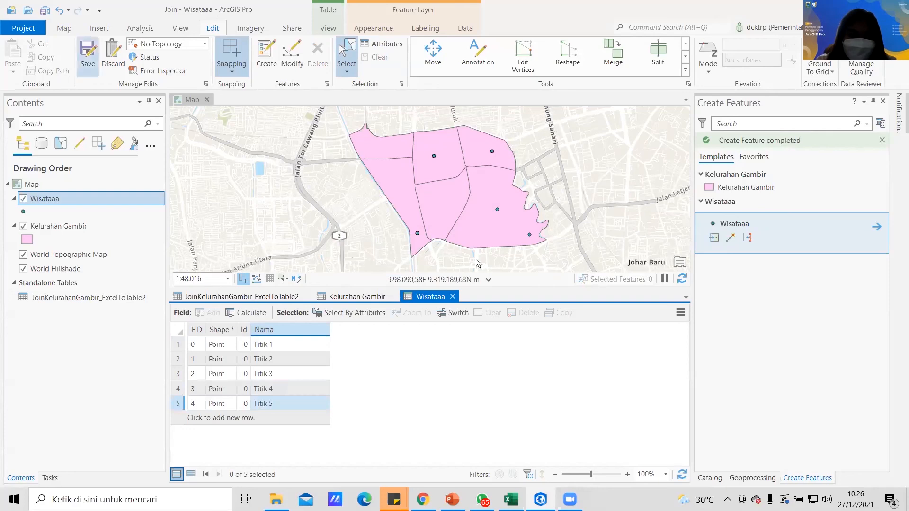
left_click(474, 262)
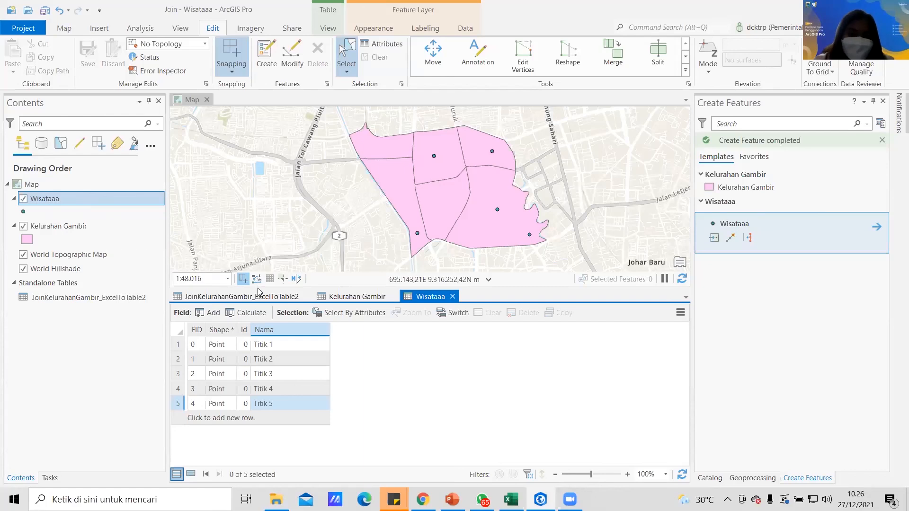
- Run a one-to-one Spatial Join with Wisataaa as target, Kelurahan Gambir as join features, Intersect matching, all targets kept, and output Wisataaa_SpatialJoin
right_click(83, 199)
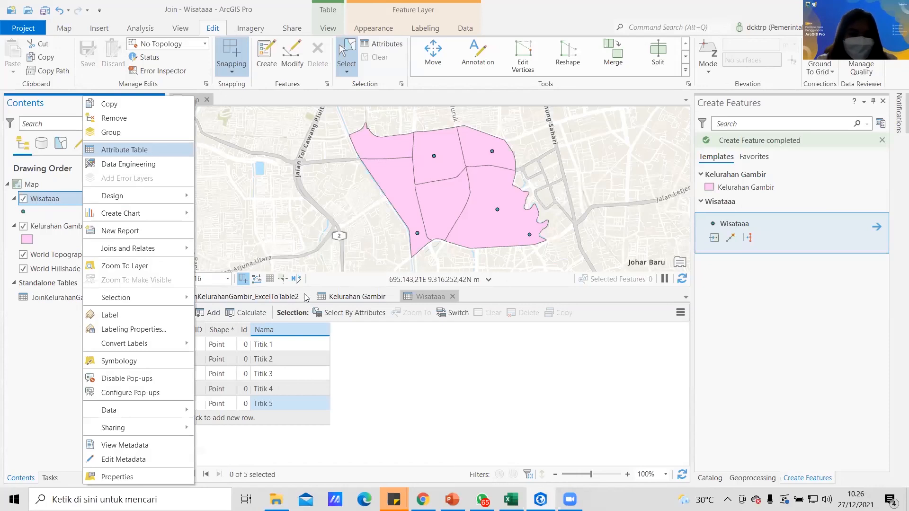
mouse_move(128, 249)
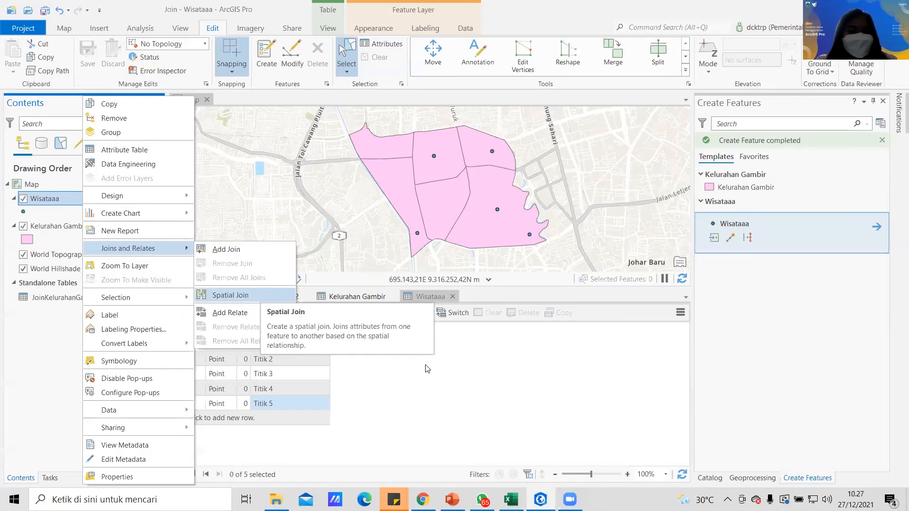
key("Return")
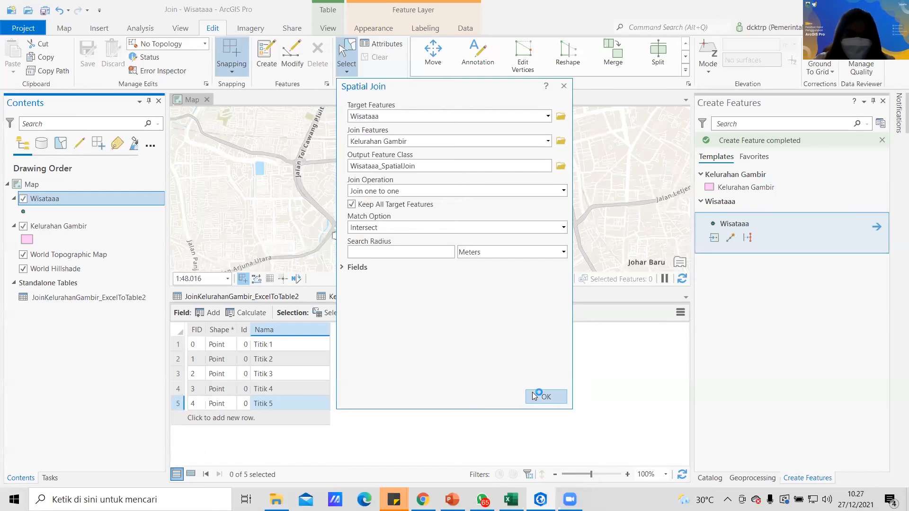
left_click(534, 396)
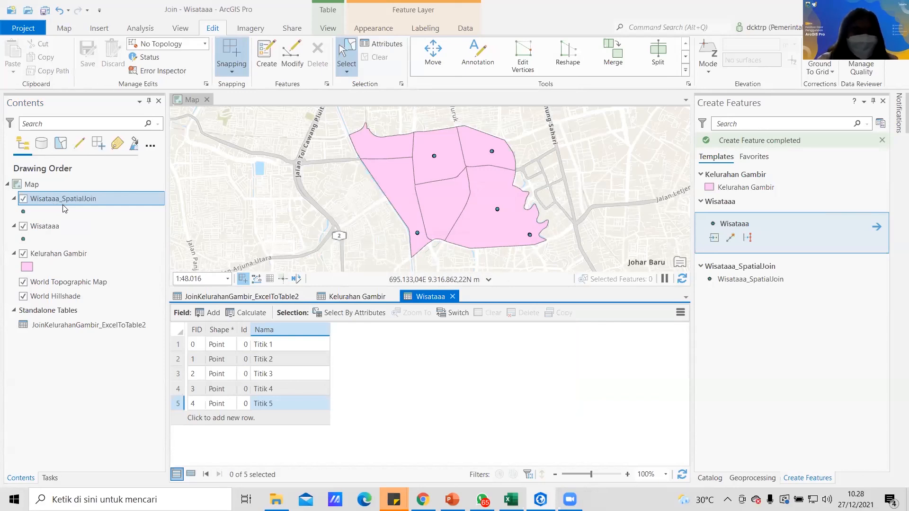
- Open the Wisataaa_SpatialJoin attribute table and examine the kelurahan attributes joined to each point
right_click(104, 198)
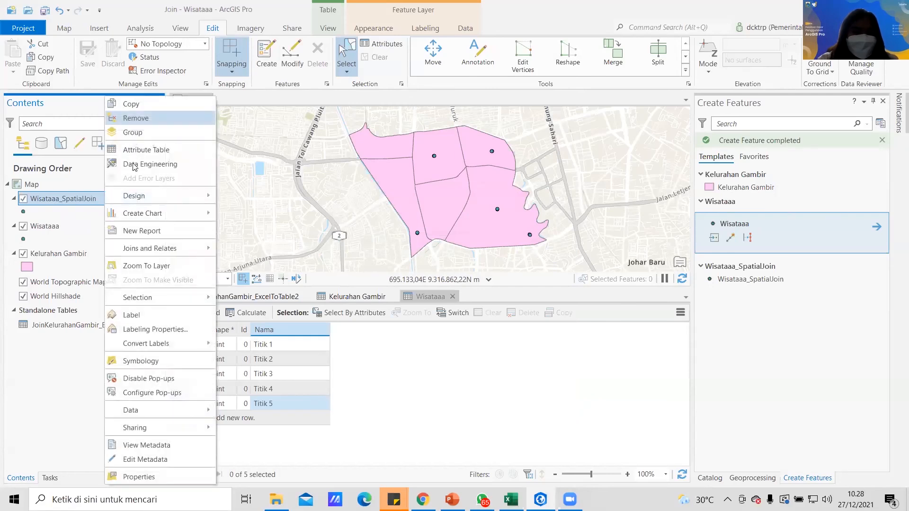
left_click(160, 151)
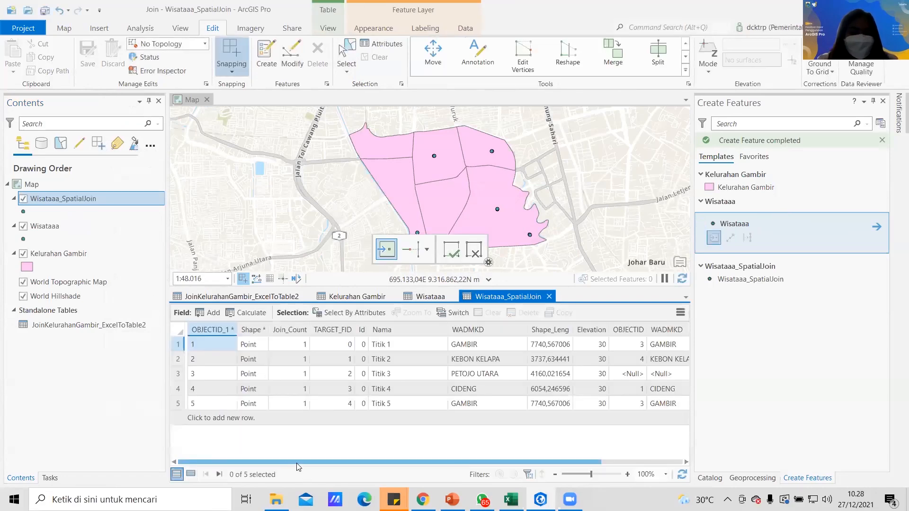
left_click_drag(325, 464, 312, 438)
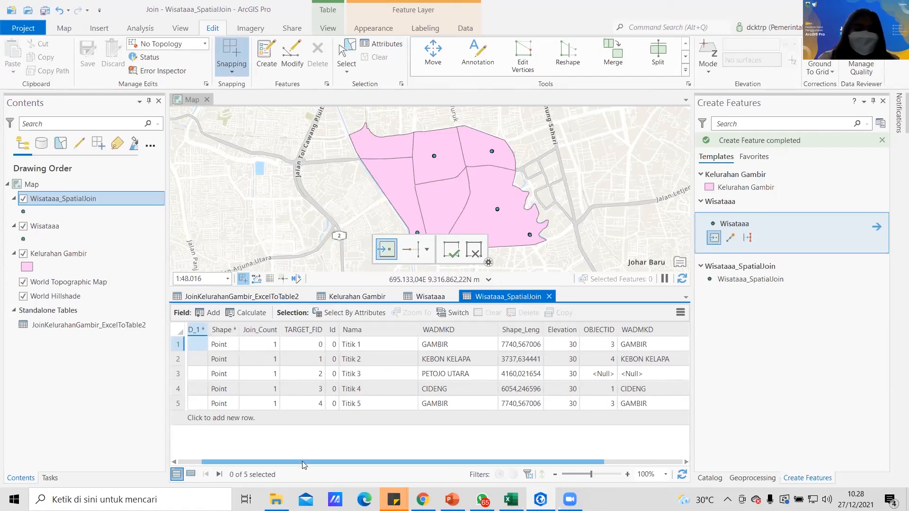
left_click_drag(285, 460, 251, 445)
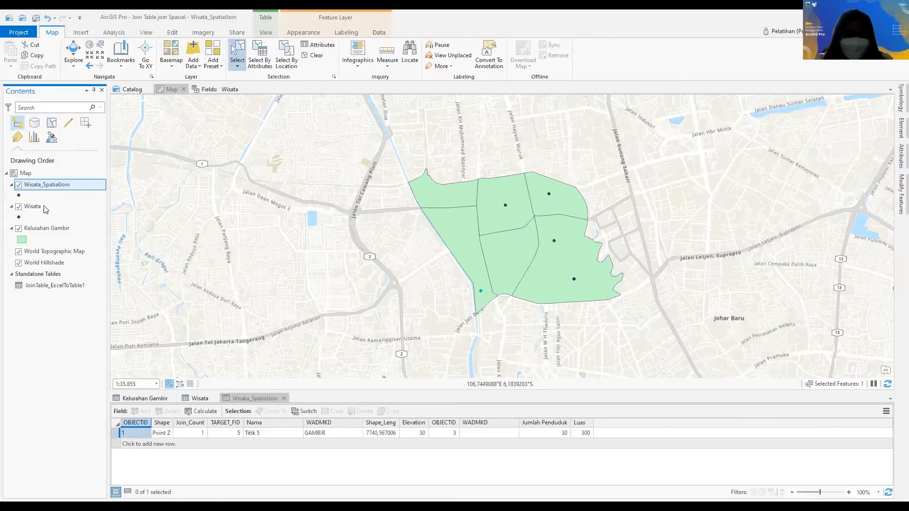
- In the Join Table join Spasial project, inspect the Wisata attribute table rows
right_click(64, 185)
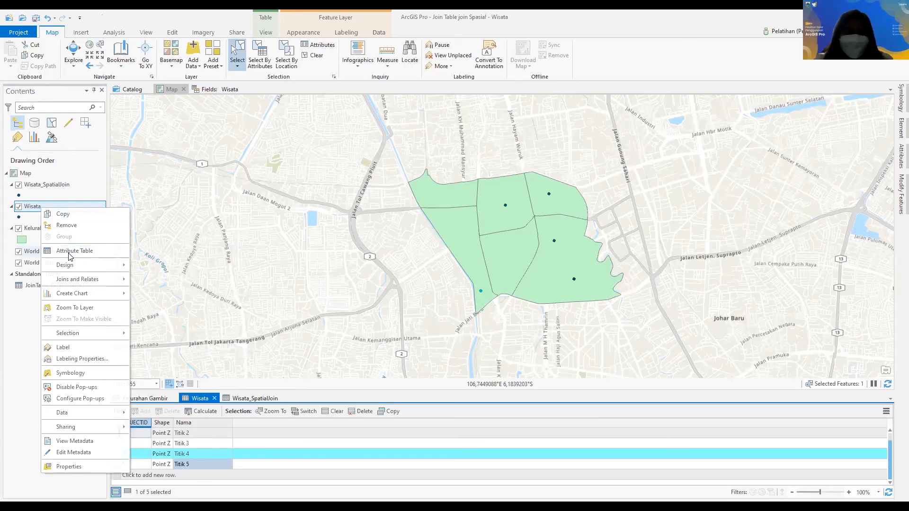
left_click(271, 463)
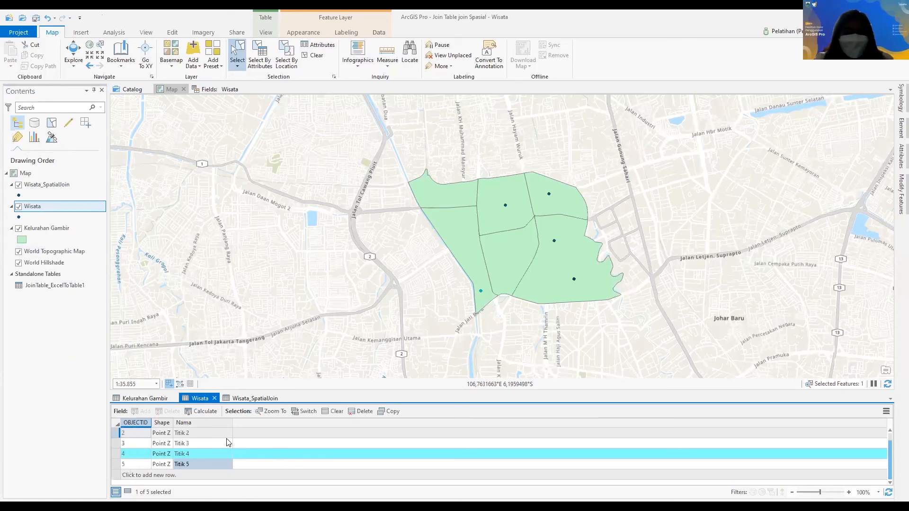